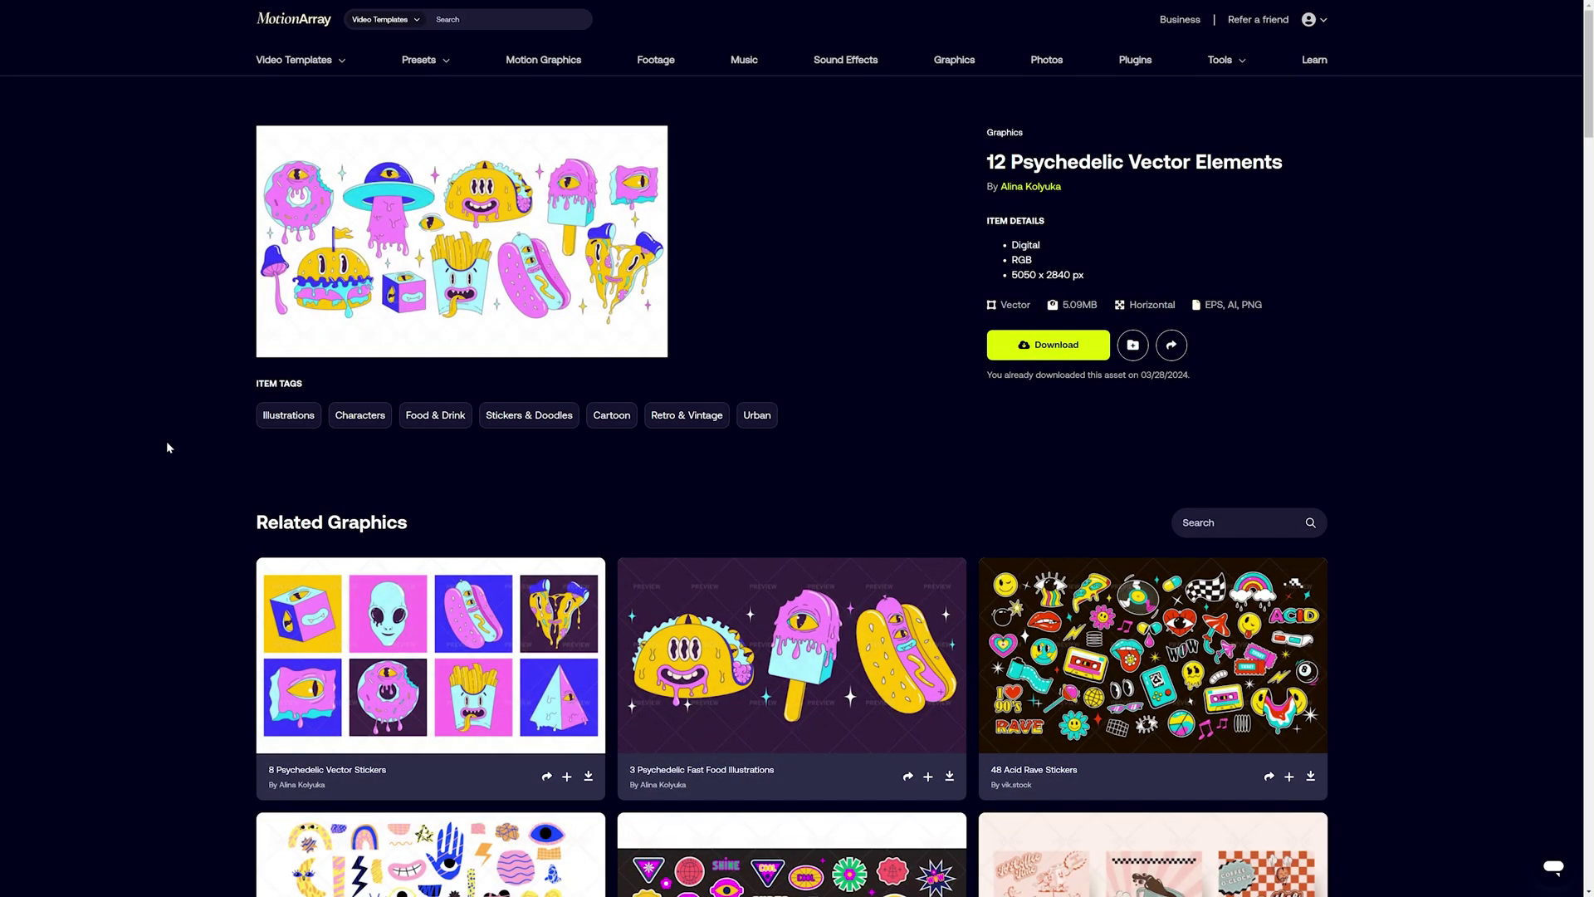
{"action": "scroll", "coordinate": [166, 448], "scroll_direction": "down", "scroll_amount": 3}
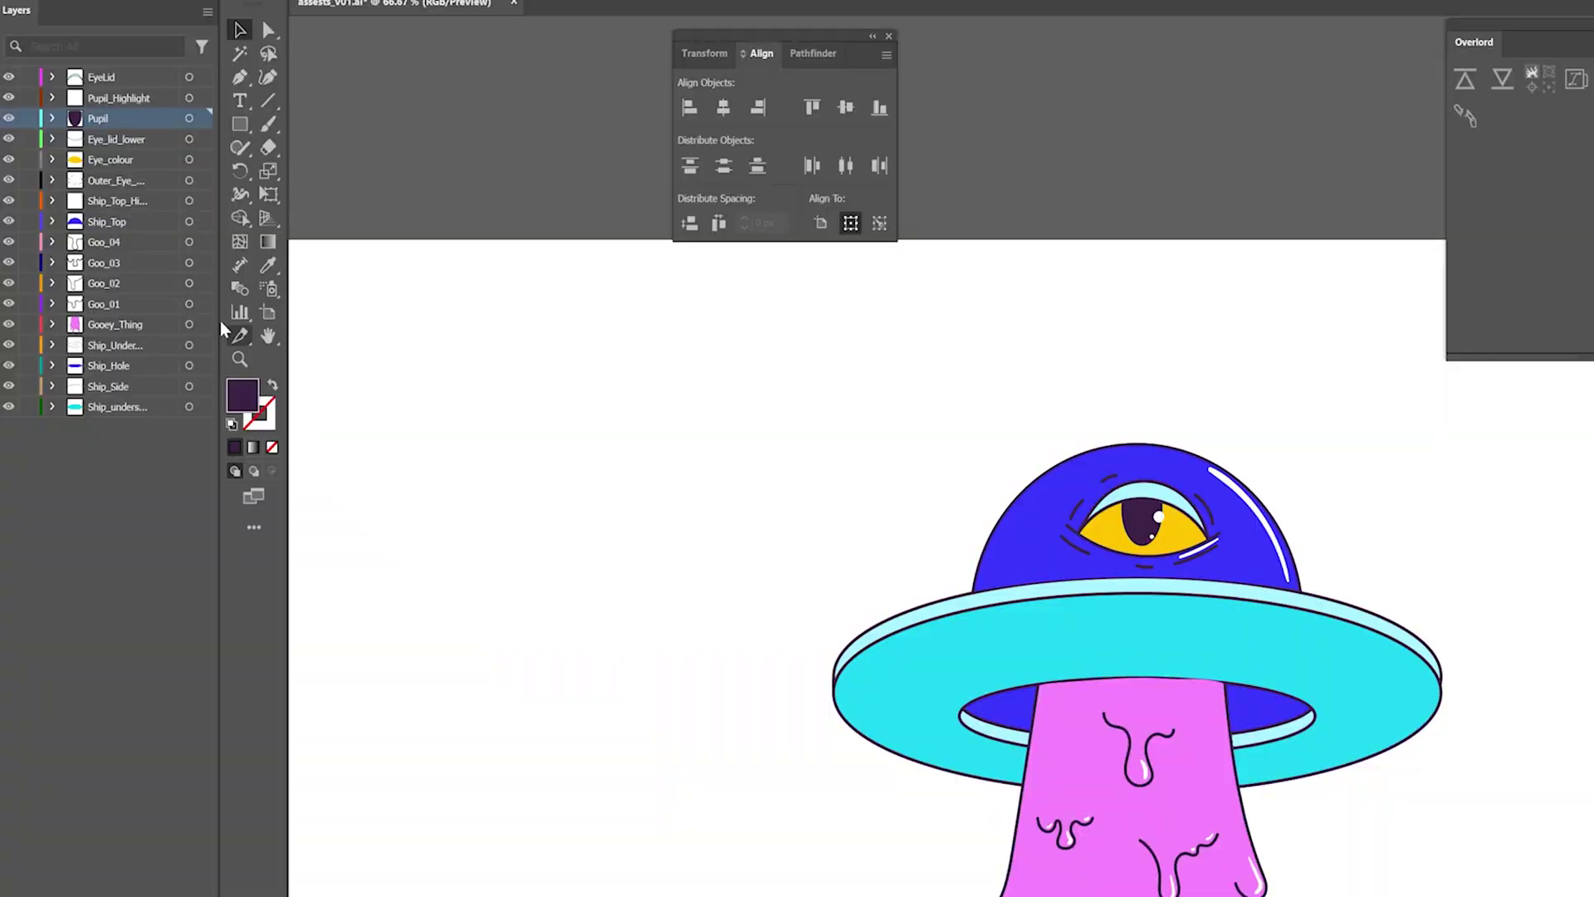
- Switch to Illustrator and target the Goo_01, Goo_02, Goo_03 and Goo_04 layers in turn to check how the artwork is separated
{"action": "left_click", "coordinate": [190, 305]}
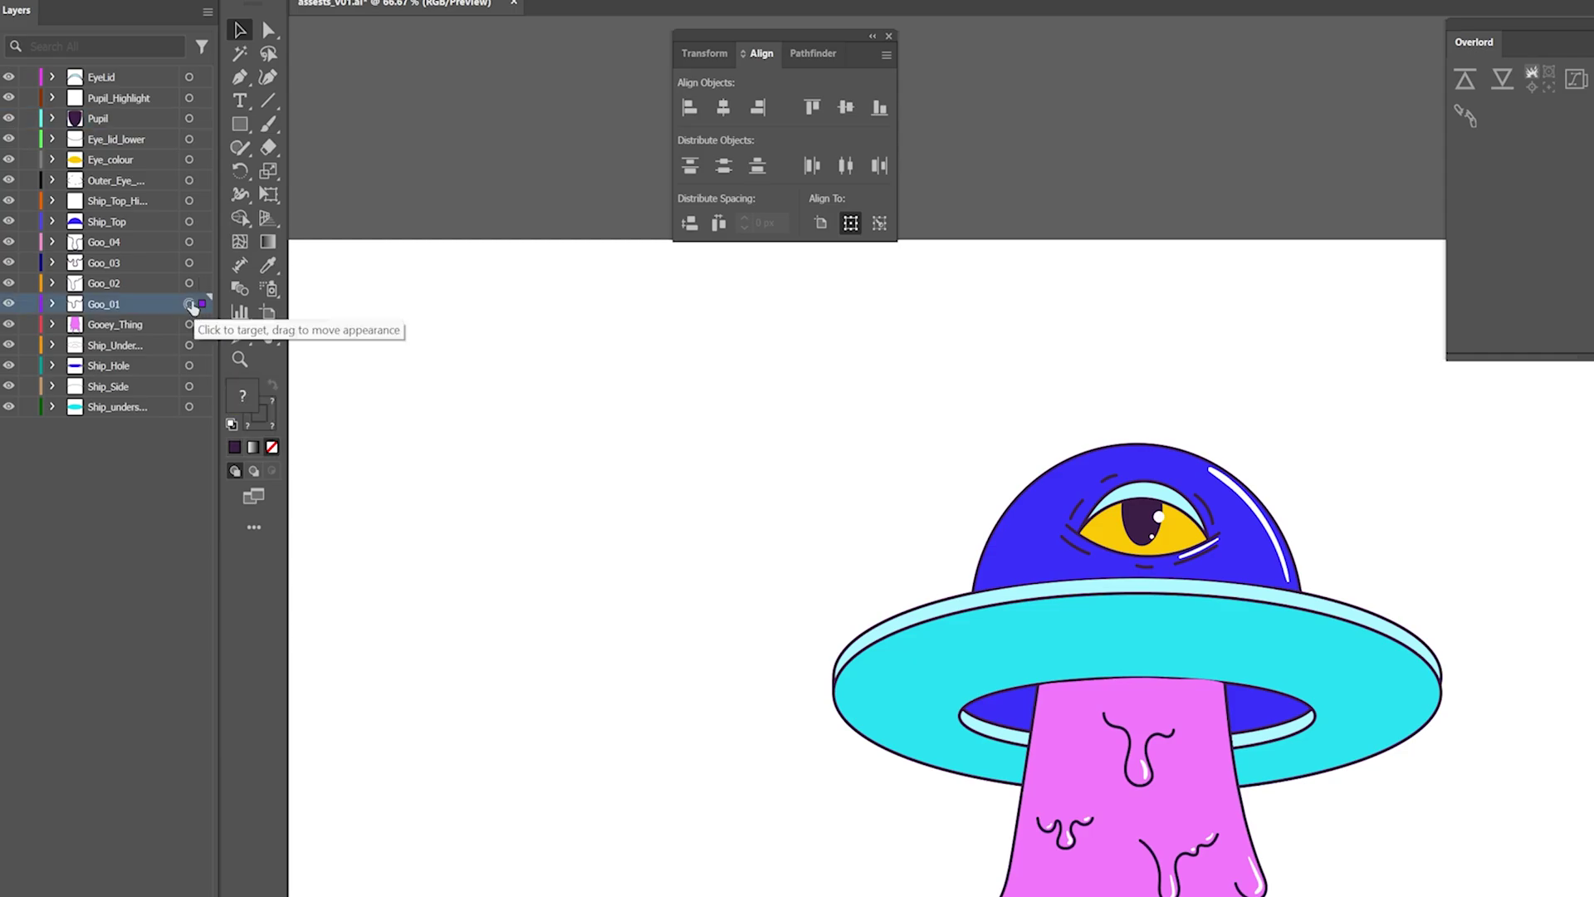
{"action": "left_click", "coordinate": [189, 281]}
{"action": "left_click", "coordinate": [190, 263]}
{"action": "left_click", "coordinate": [189, 242]}
{"action": "left_click", "coordinate": [617, 481]}
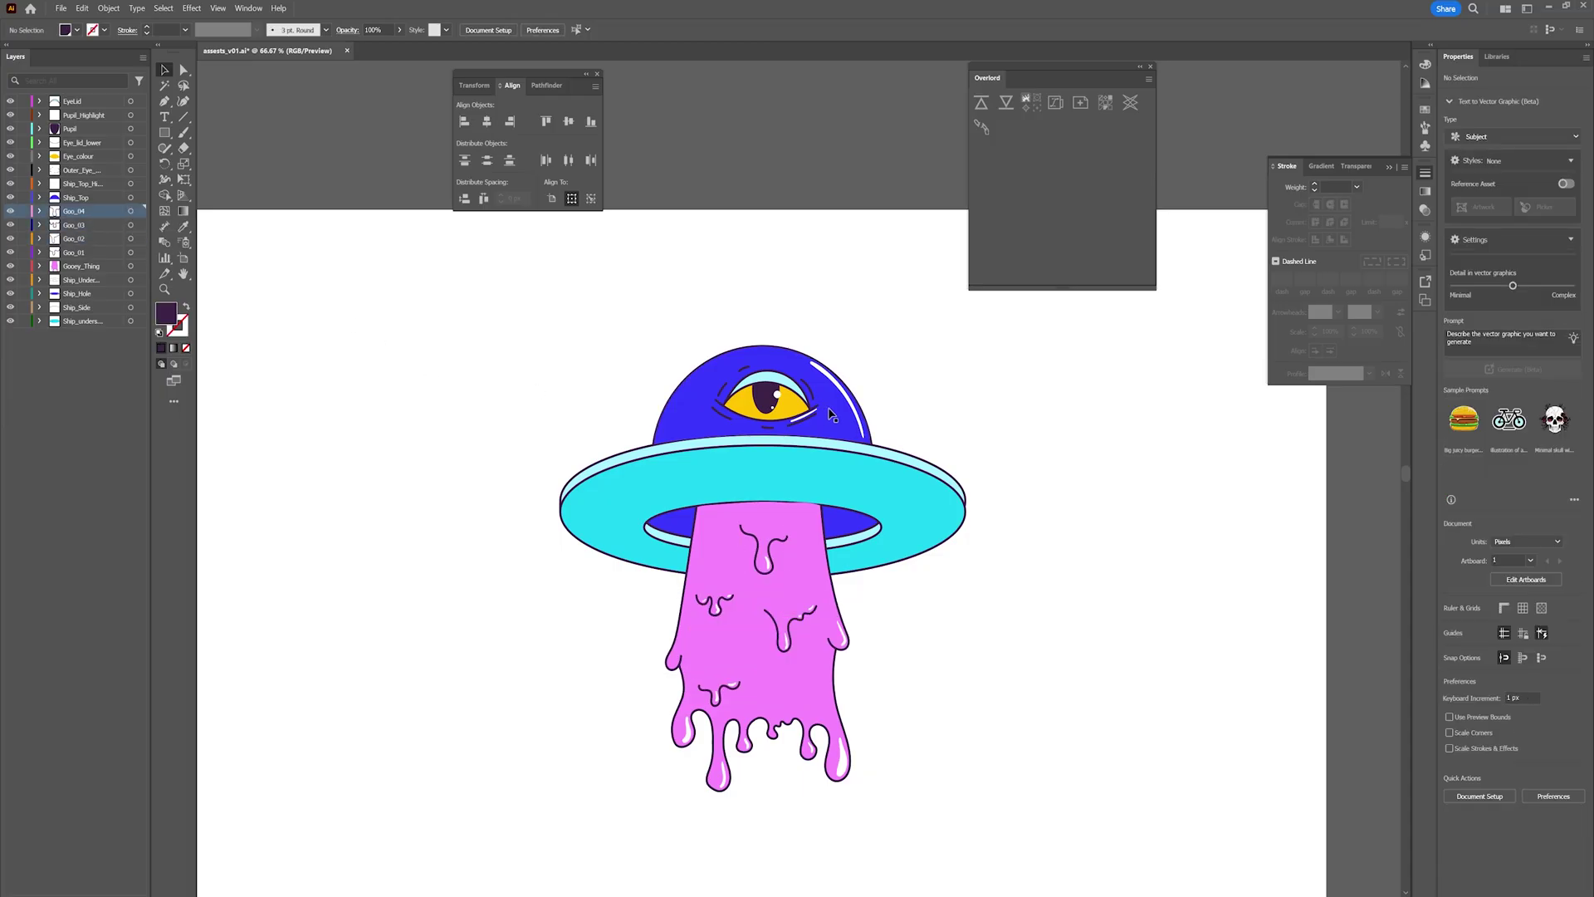
- Check the UFO's separate eye pieces by selecting the pupil and its neighbouring shapes, and clear the selection
{"action": "left_click", "coordinate": [766, 402]}
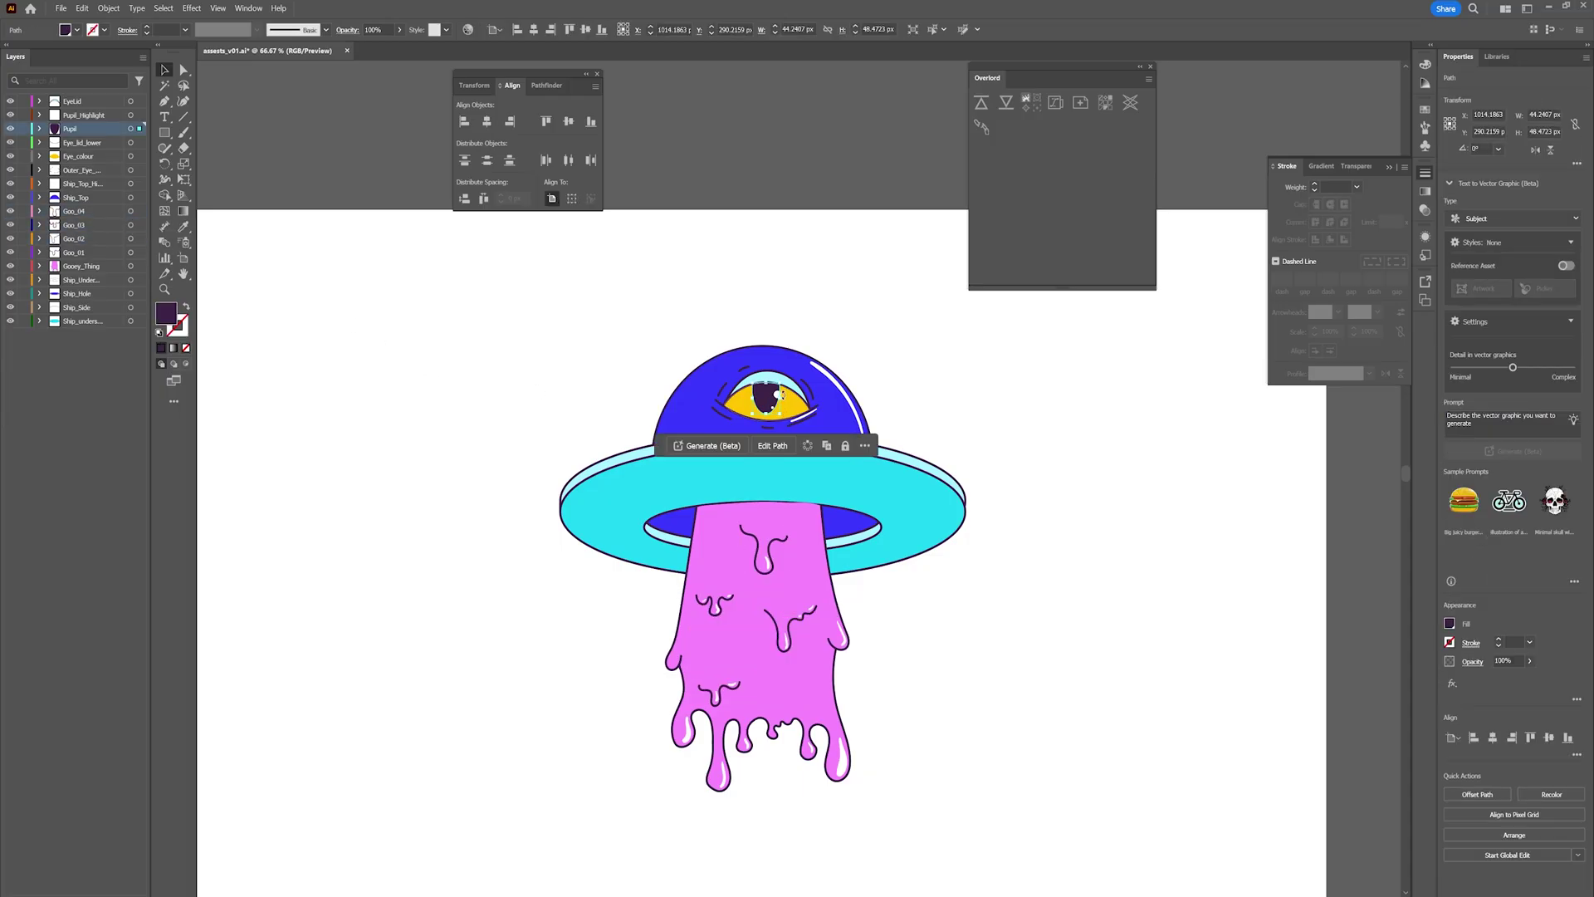
{"action": "left_click", "coordinate": [777, 394]}
{"action": "key", "text": "ctrl+shift+a"}
{"action": "left_click", "coordinate": [791, 381]}
{"action": "left_click", "coordinate": [934, 401]}
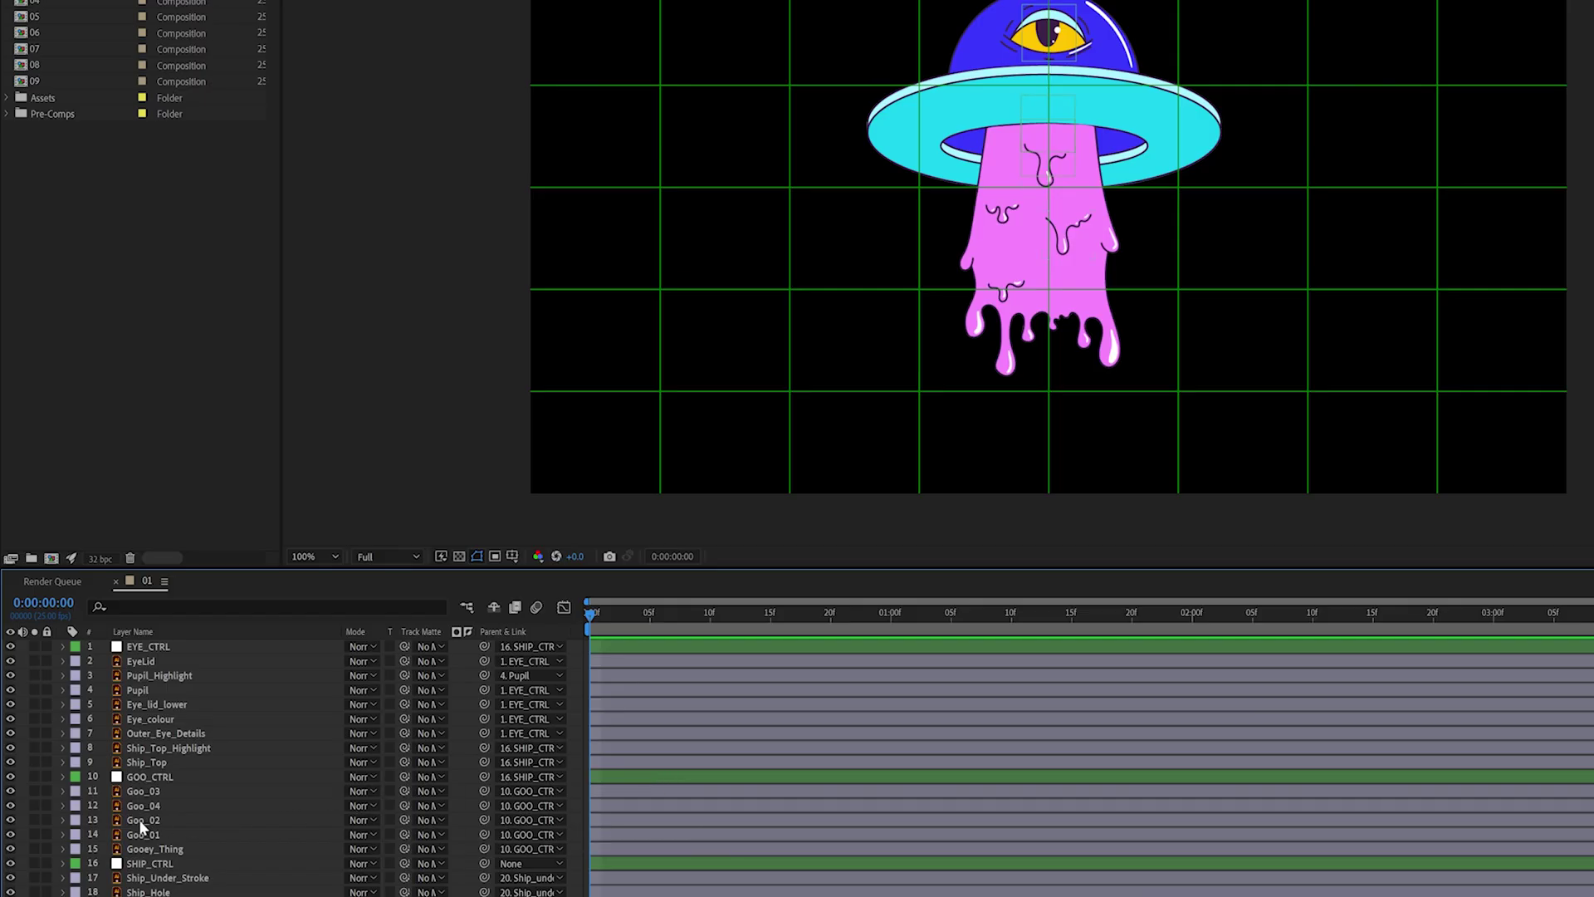
- Switch to After Effects and test the SHIP_CTRL null by nudging the whole ship sideways and back
{"action": "left_click", "coordinate": [149, 778]}
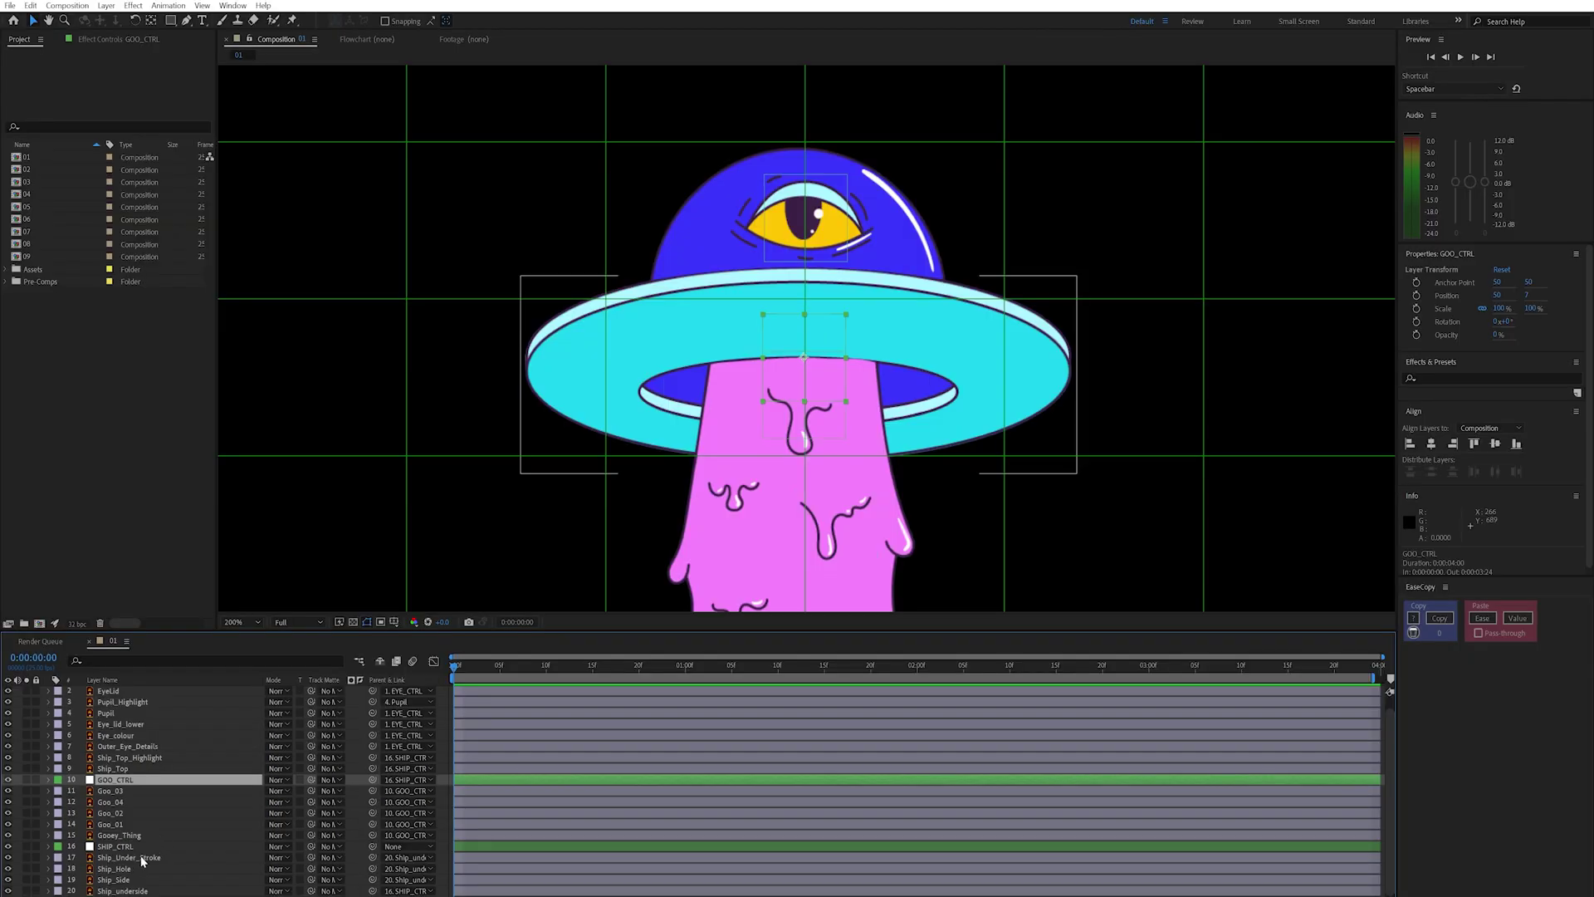
{"action": "left_click", "coordinate": [170, 863]}
{"action": "scroll", "coordinate": [885, 392], "scroll_direction": "down", "scroll_amount": 1}
{"action": "key", "text": "shift+Left"}
{"action": "key", "text": "shift+Left"}
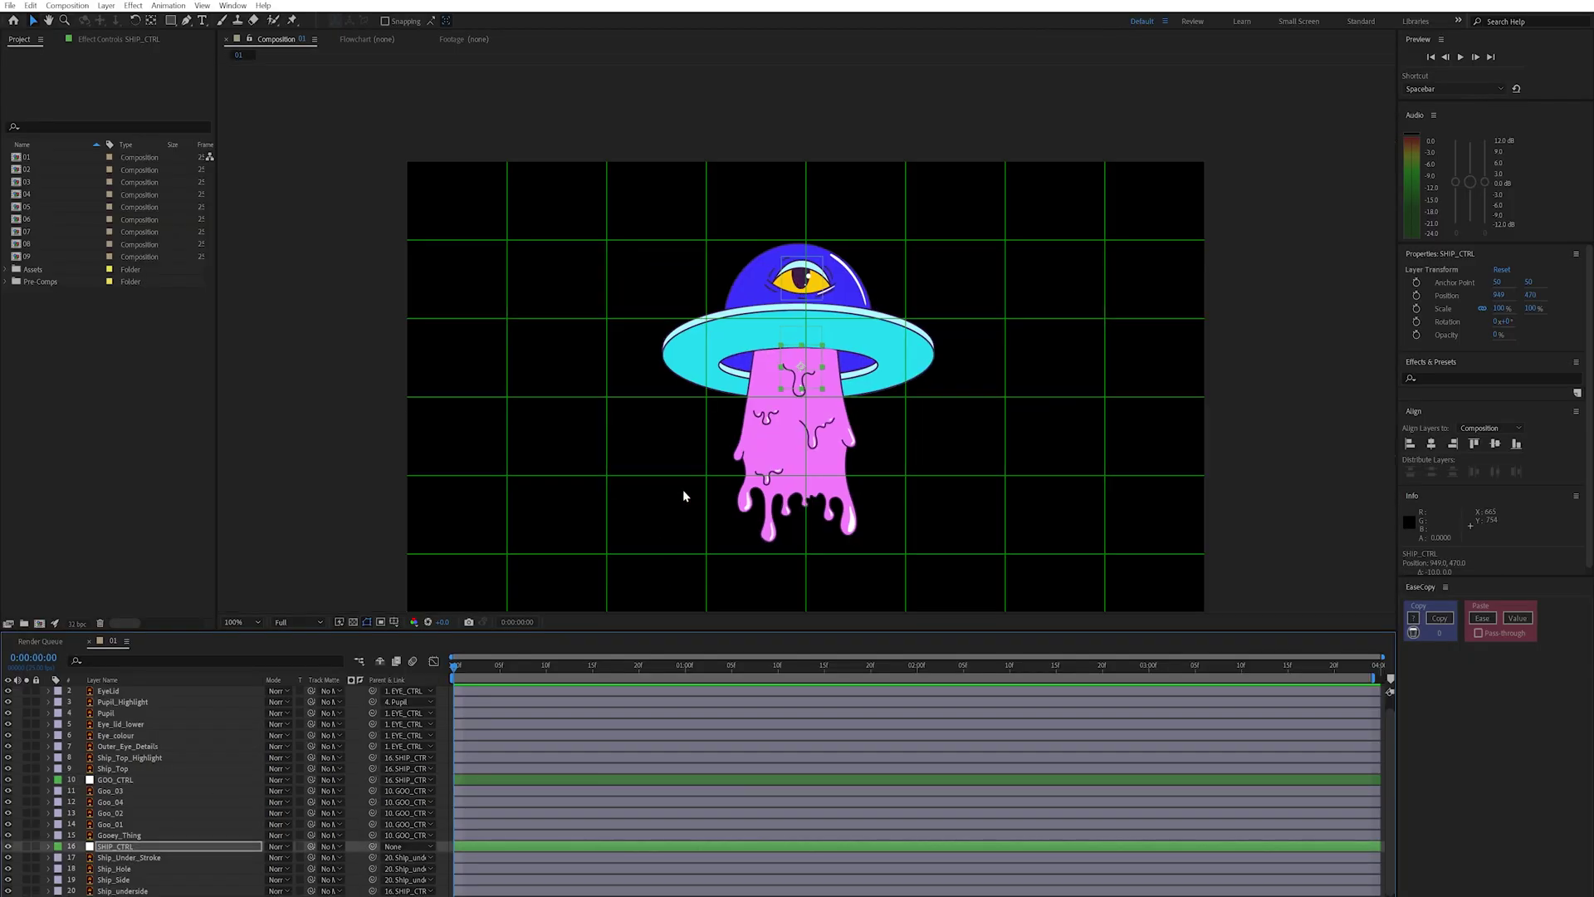
{"action": "key", "text": "shift+Right"}
{"action": "key", "text": "shift+Right"}
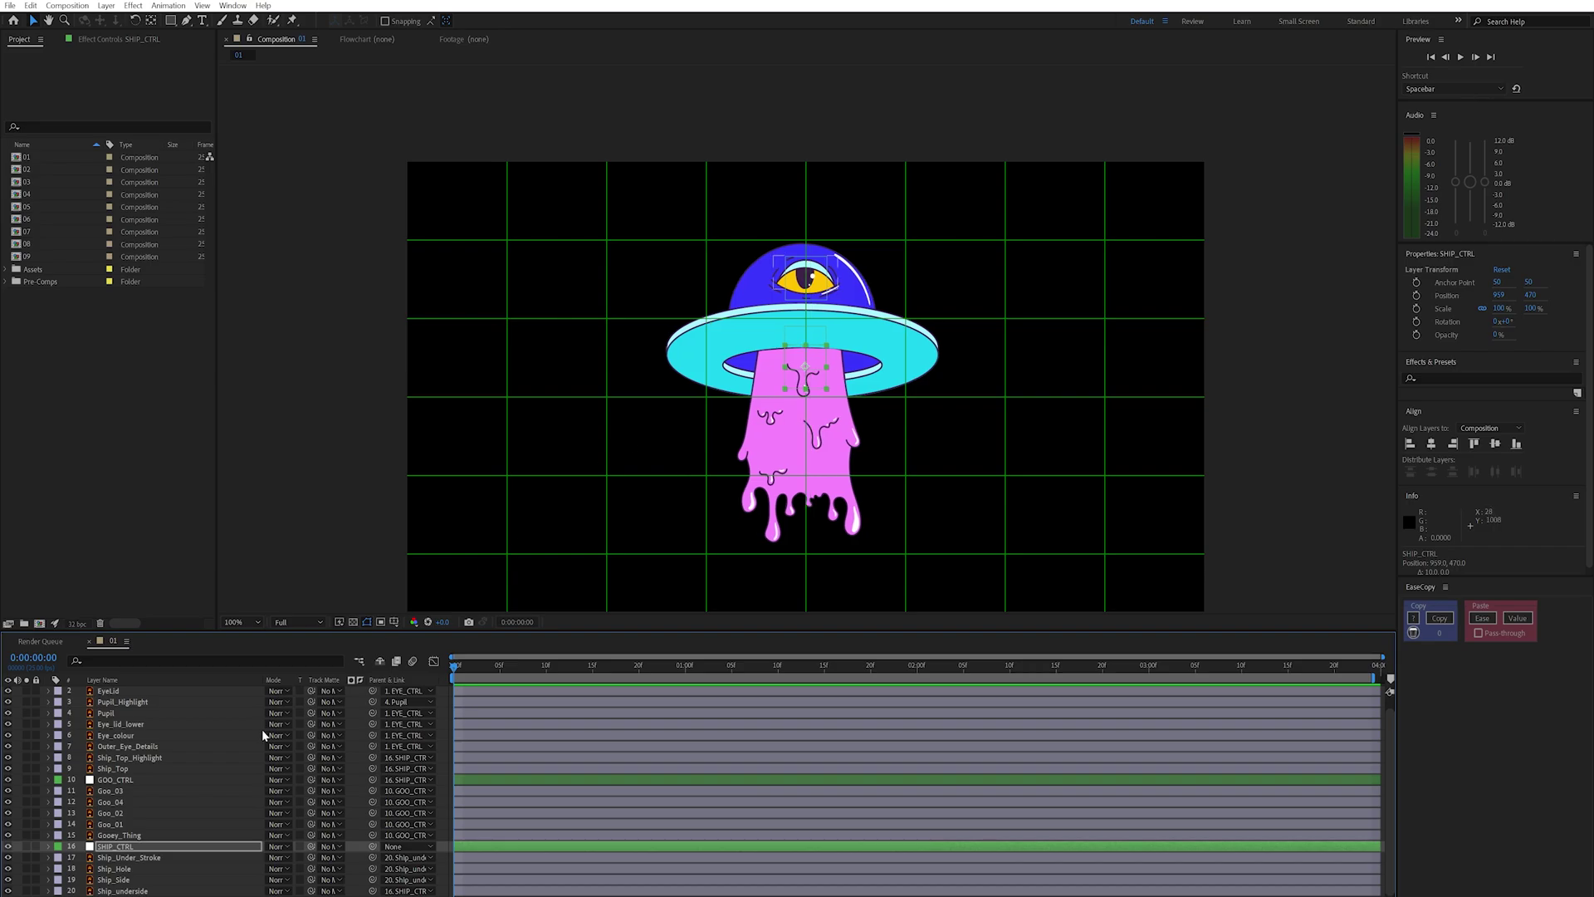
- Test the GOO_CTRL null by nudging the goo vertically and back
{"action": "left_click", "coordinate": [158, 781]}
{"action": "key", "text": "shift+Up"}
{"action": "key", "text": "shift+Down"}
{"action": "key", "text": "shift+Up"}
{"action": "key", "text": "shift+Down"}
{"action": "key", "text": "shift+Up"}
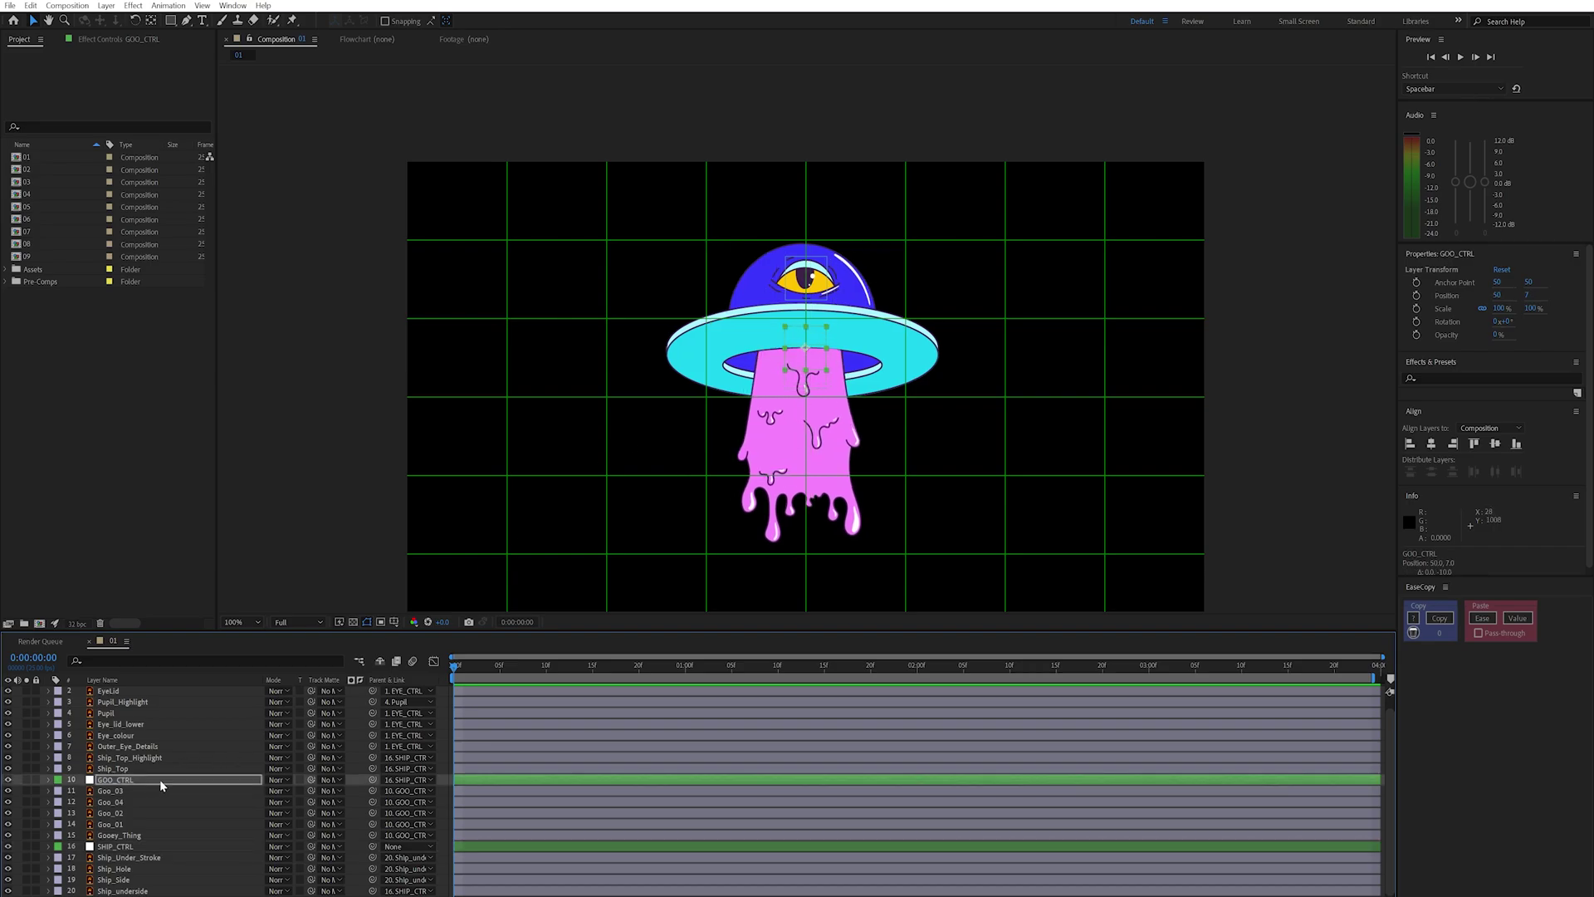
- Test the EYE_CTRL null by nudging the eye up and back down a few times
{"action": "scroll", "coordinate": [135, 726], "scroll_direction": "up", "scroll_amount": 1}
{"action": "left_click", "coordinate": [123, 692]}
{"action": "key", "text": "shift+Up"}
{"action": "key", "text": "shift+Down"}
{"action": "key", "text": "shift+Up"}
{"action": "key", "text": "shift+Down"}
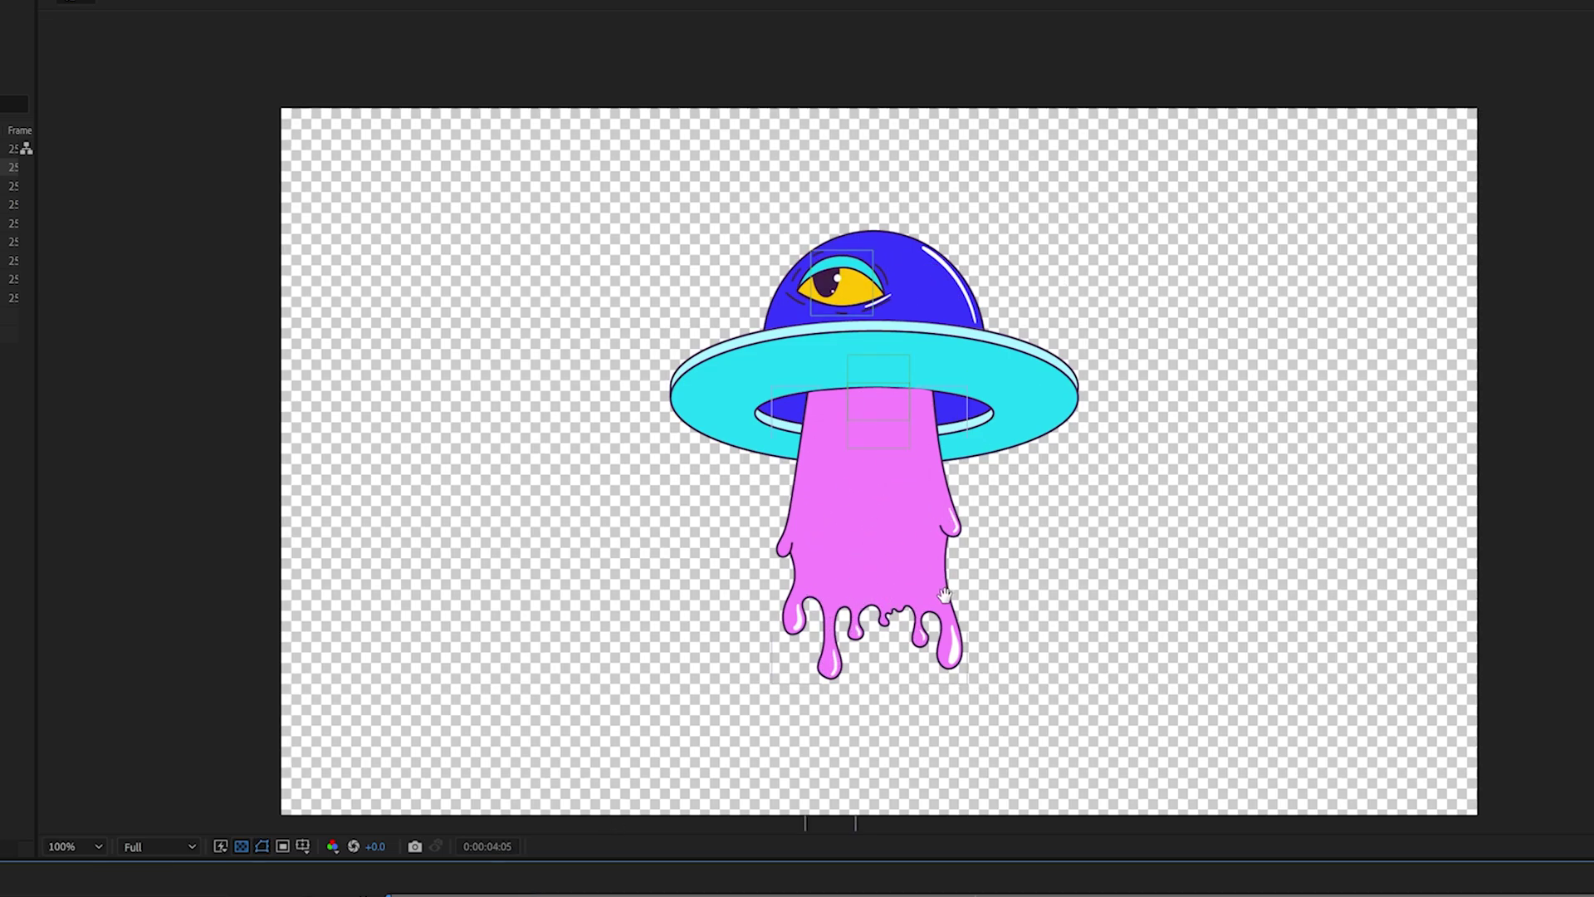
- Examine the eye in composition 02 up close and scrub to the blink at 0:00:01:11
{"action": "left_click_drag", "start_coordinate": [869, 534], "coordinate": [857, 573]}
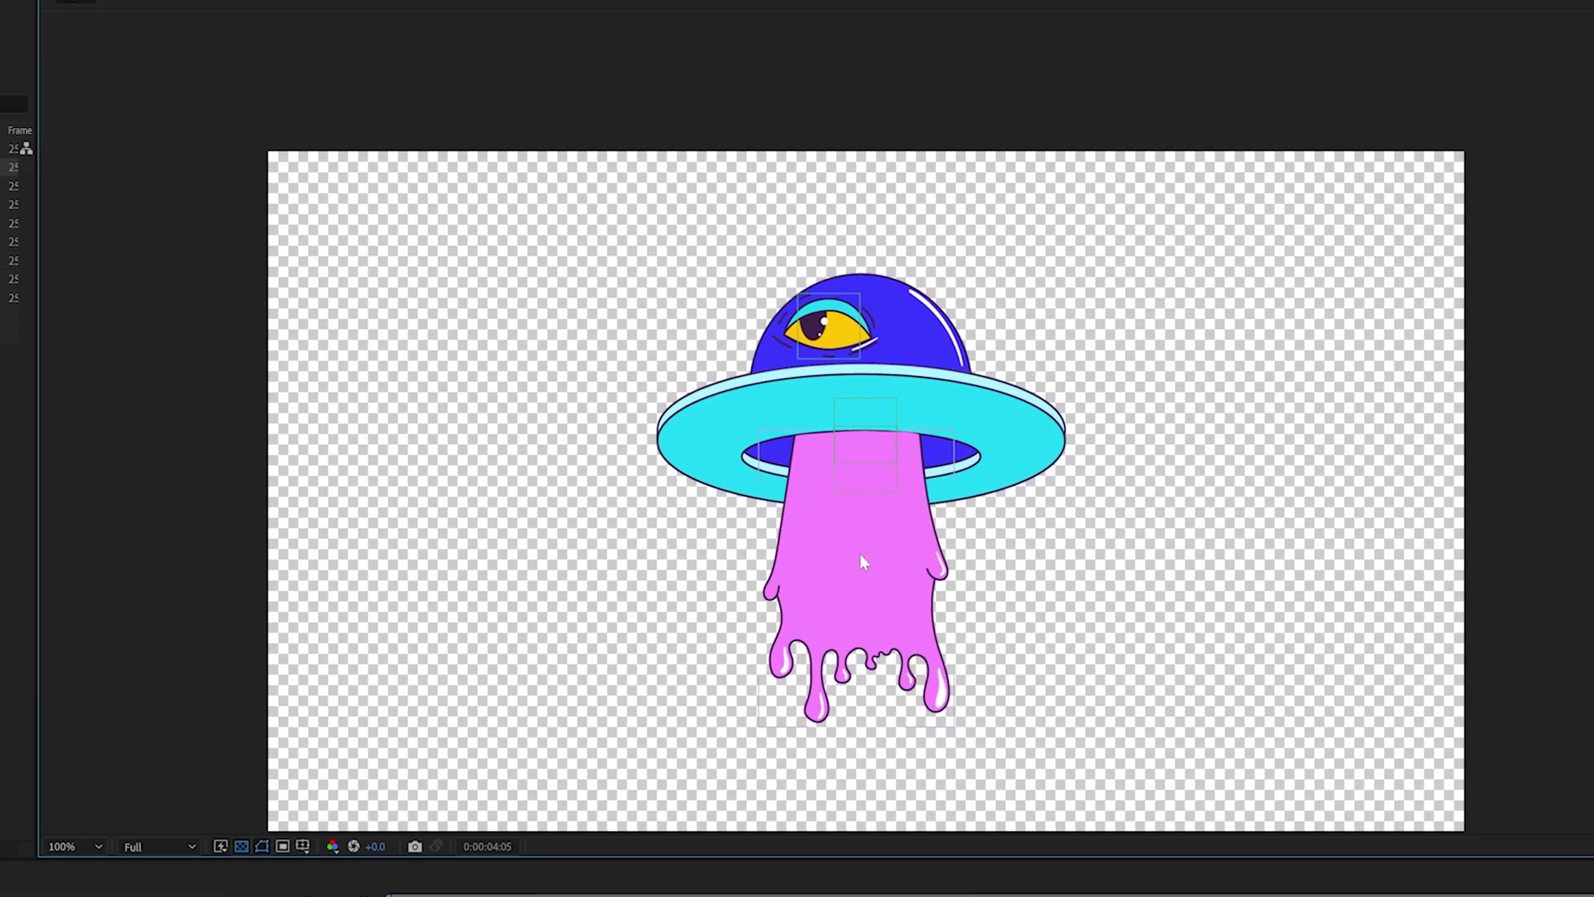
{"action": "left_click_drag", "start_coordinate": [669, 671], "coordinate": [690, 677]}
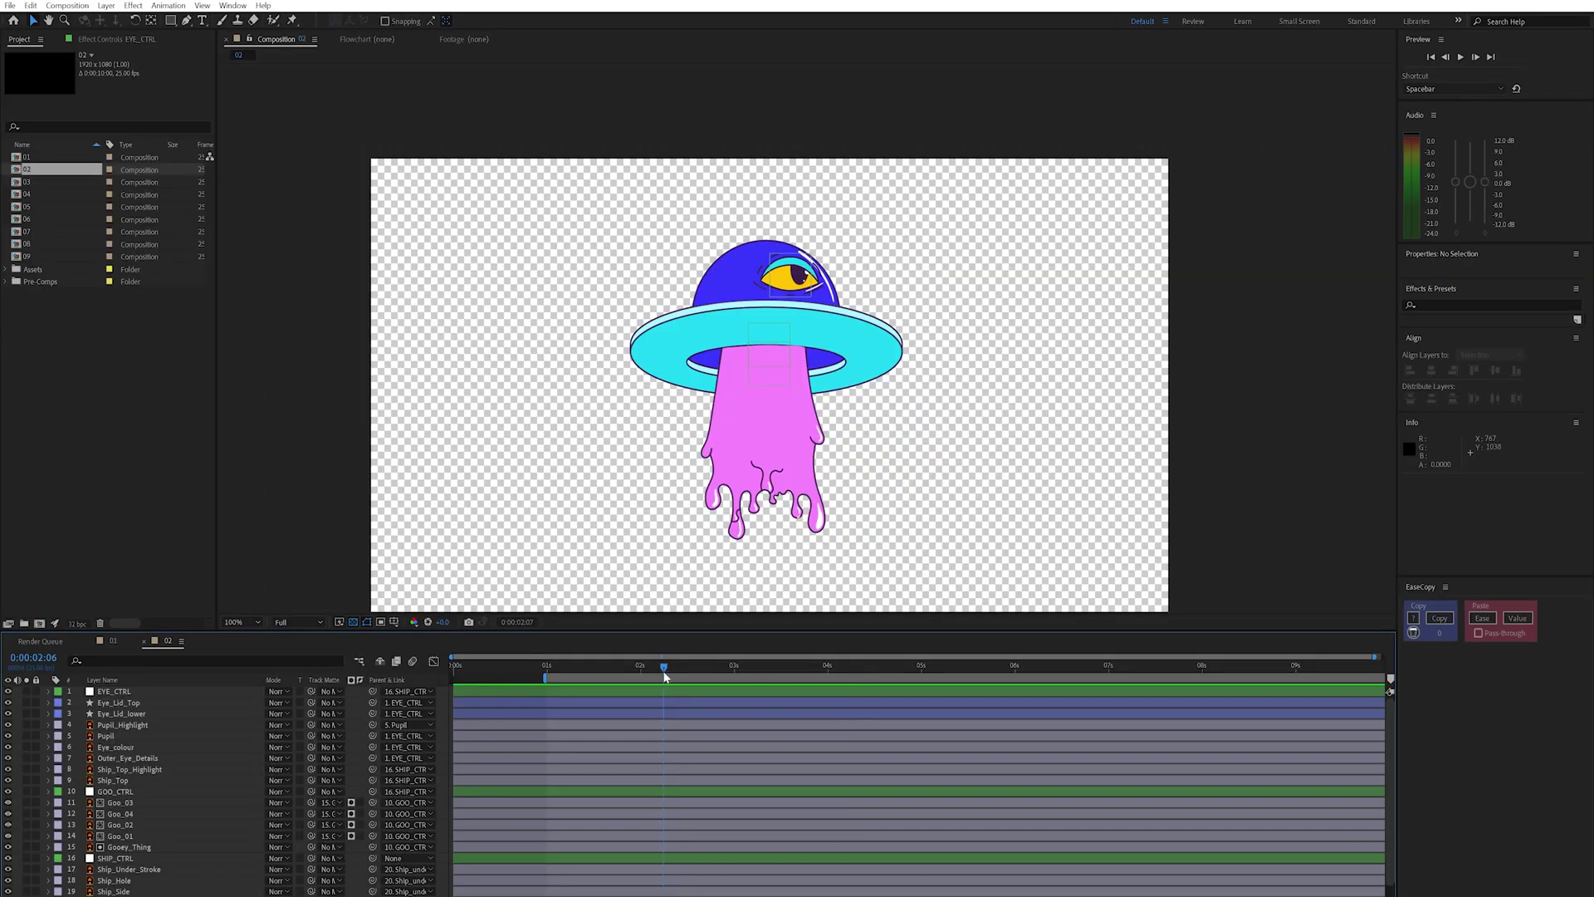
{"action": "scroll", "coordinate": [760, 223], "scroll_direction": "up", "scroll_amount": 1}
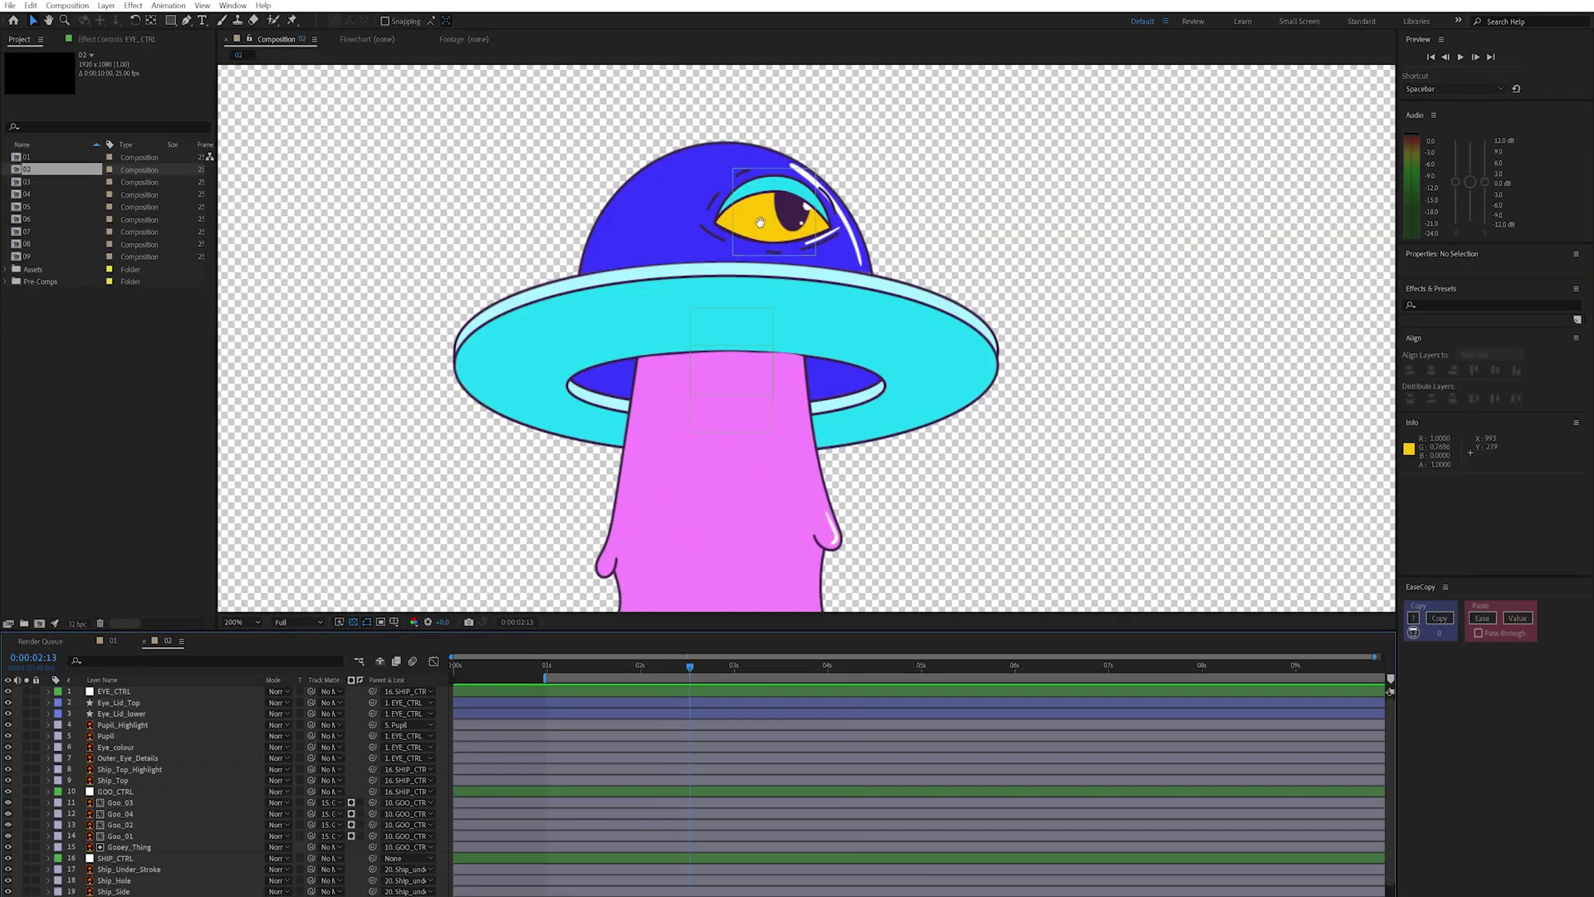
{"action": "left_click_drag", "start_coordinate": [760, 223], "coordinate": [755, 288]}
{"action": "mouse_move", "coordinate": [607, 675]}
{"action": "left_mouse_down"}
{"action": "mouse_move", "coordinate": [555, 676]}
{"action": "mouse_move", "coordinate": [616, 675]}
{"action": "mouse_move", "coordinate": [588, 688]}
{"action": "left_mouse_up"}
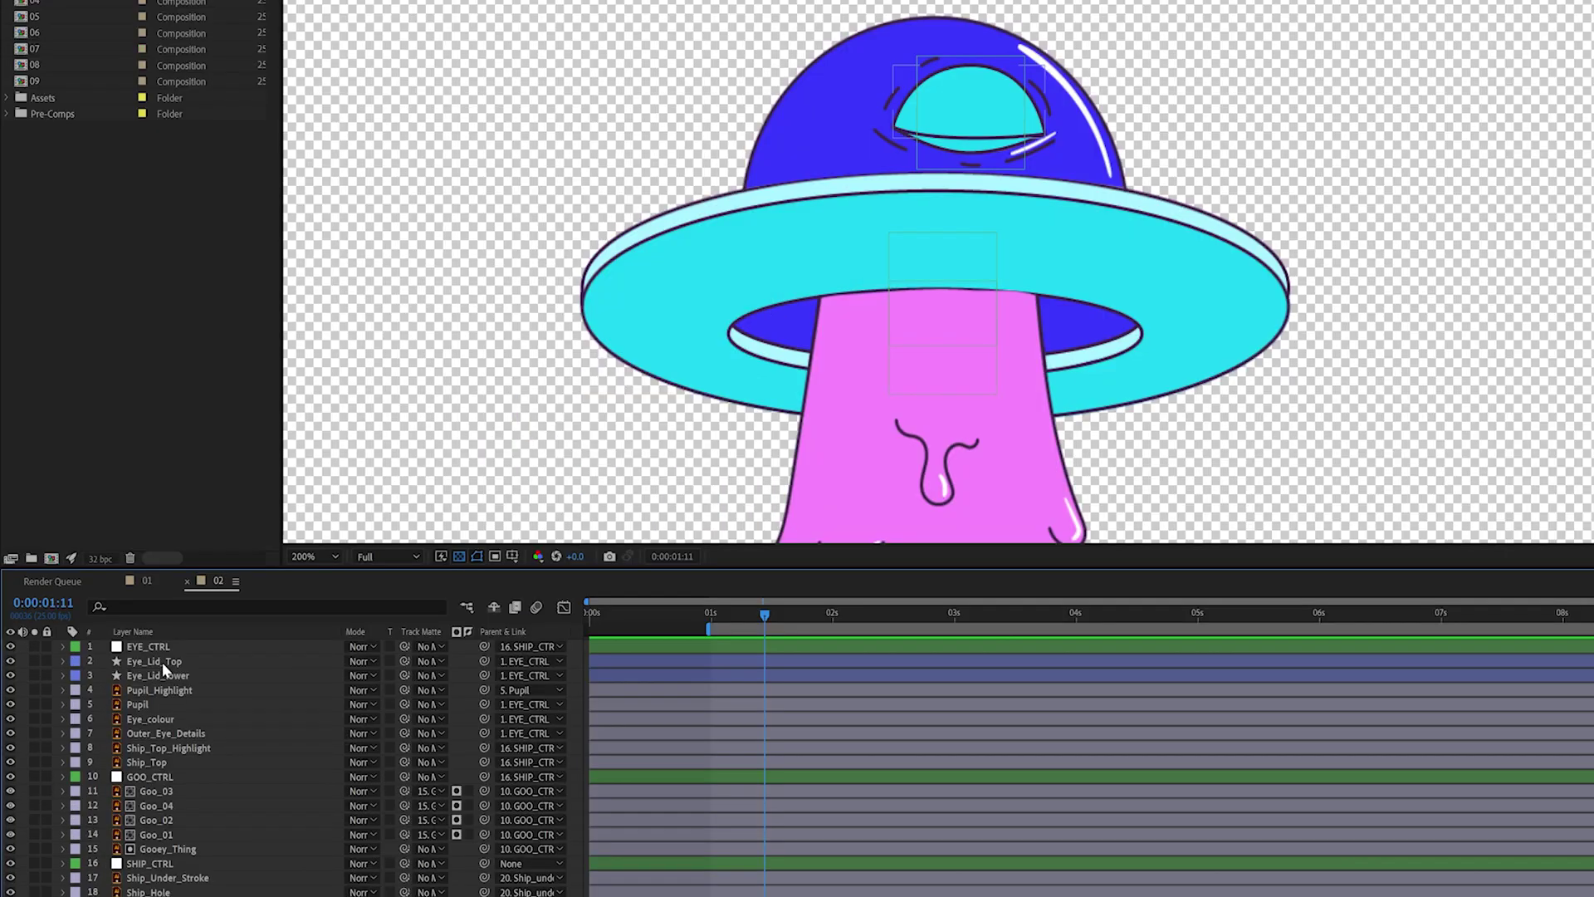
- Reveal the keyframes of the Eye_Lid_Top, Eye_Lid_lower and EYE_CTRL layers
{"action": "left_click", "coordinate": [125, 702]}
{"action": "left_click", "coordinate": [169, 677], "text": "shift"}
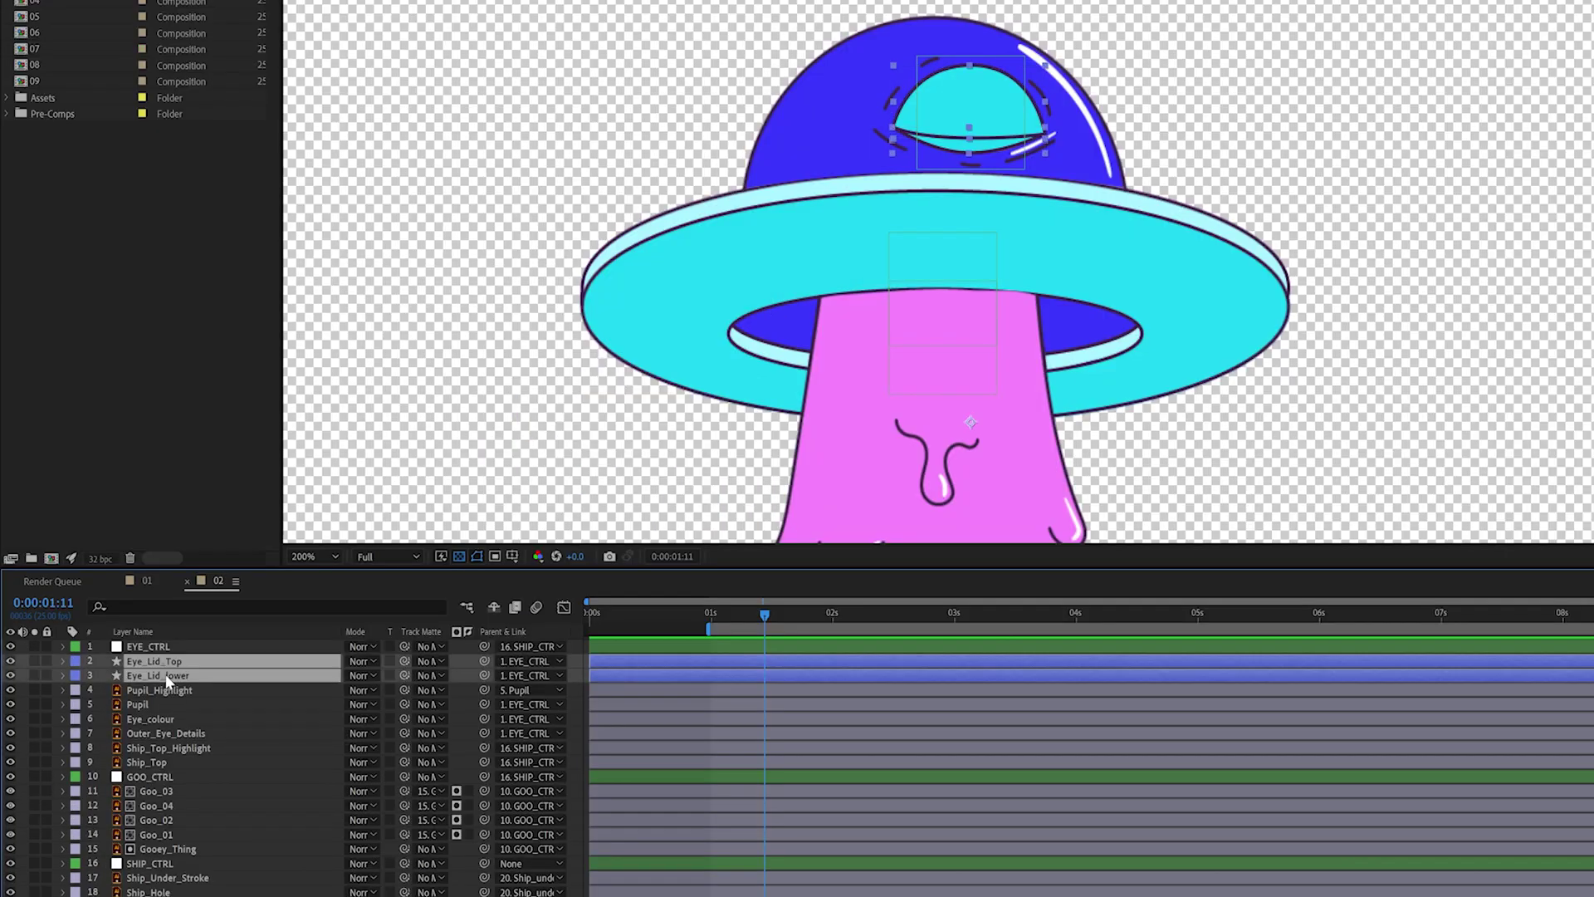
{"action": "key", "text": "u"}
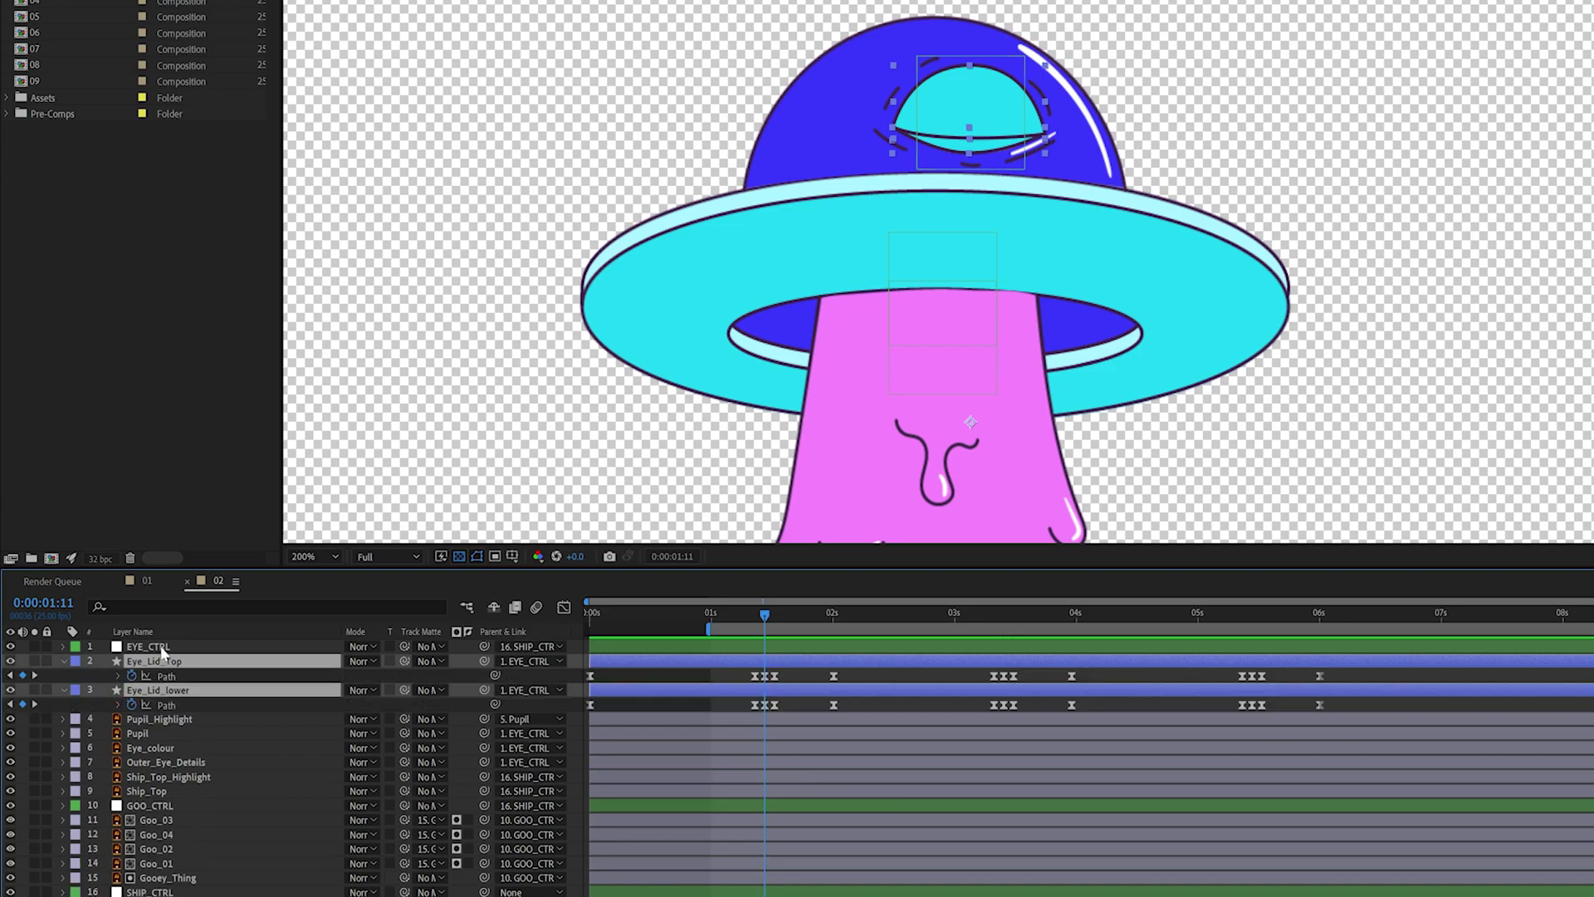
{"action": "left_click", "coordinate": [161, 646]}
{"action": "key", "text": "u"}
- Reveal the Pupil layer's keyframes and check the remaining eye and ship-top layers by selecting them in turn
{"action": "left_click", "coordinate": [164, 731]}
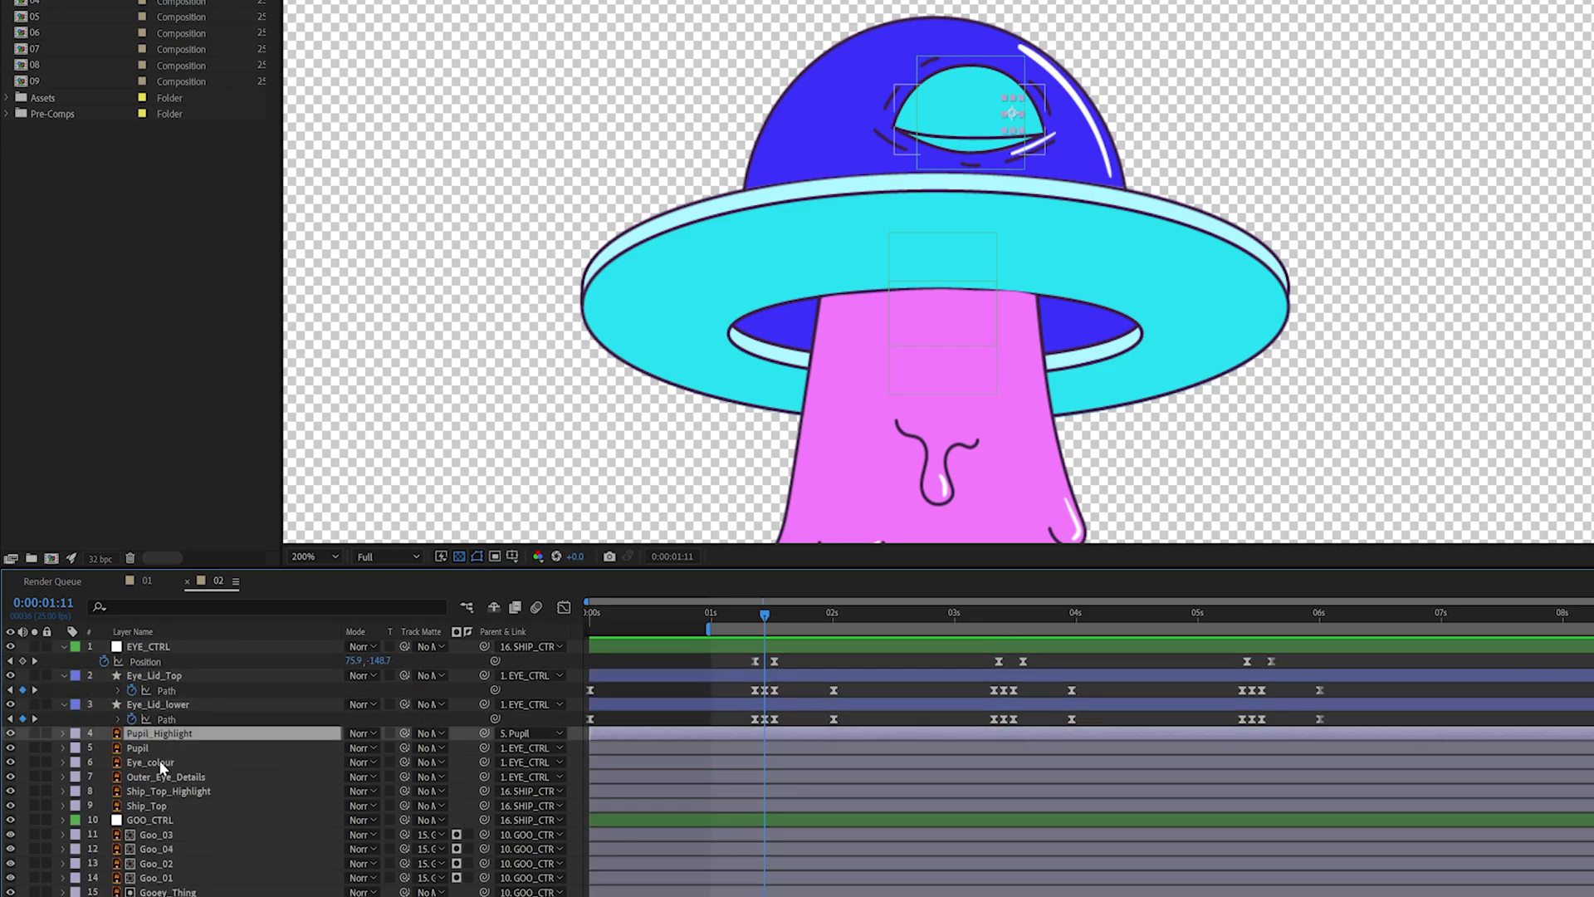
{"action": "left_click", "coordinate": [164, 747]}
{"action": "key", "text": "u"}
{"action": "left_click", "coordinate": [163, 777]}
{"action": "left_click", "coordinate": [163, 790]}
{"action": "left_click", "coordinate": [163, 805]}
{"action": "left_click", "coordinate": [162, 820]}
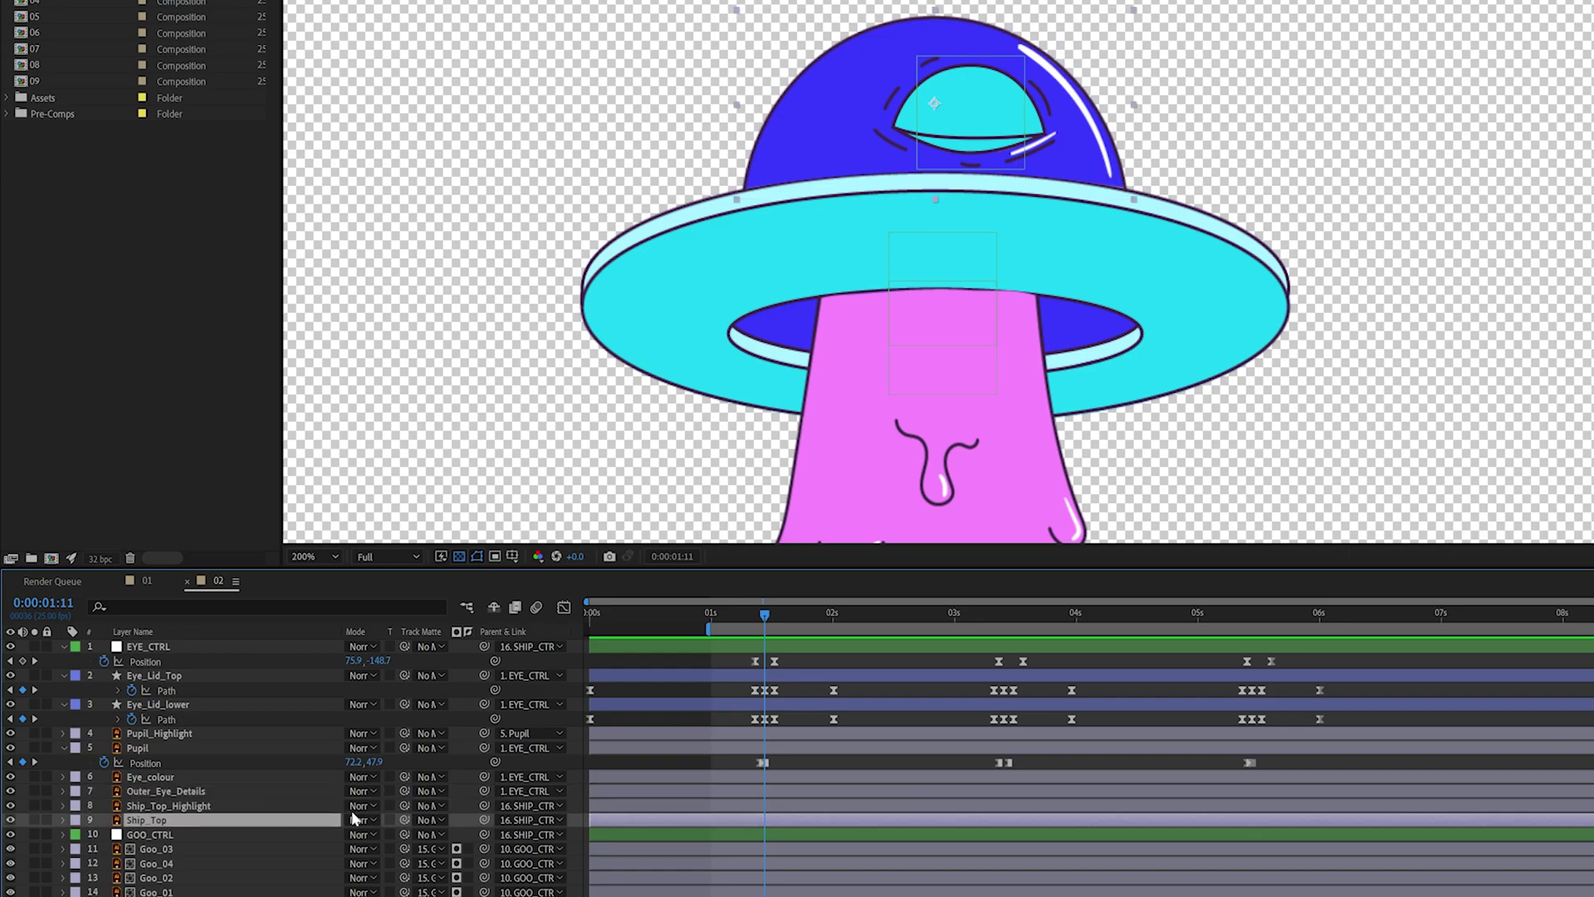
- Review the animated pupil, eyelid and EYE_CTRL layers and play back the eye movement from around the first blink
{"action": "left_click", "coordinate": [143, 745]}
{"action": "left_click", "coordinate": [199, 702]}
{"action": "left_click", "coordinate": [183, 678]}
{"action": "left_click", "coordinate": [170, 647]}
{"action": "mouse_move", "coordinate": [761, 614]}
{"action": "left_mouse_down"}
{"action": "mouse_move", "coordinate": [799, 616]}
{"action": "mouse_move", "coordinate": [740, 631]}
{"action": "left_mouse_up"}
{"action": "key", "text": "space"}
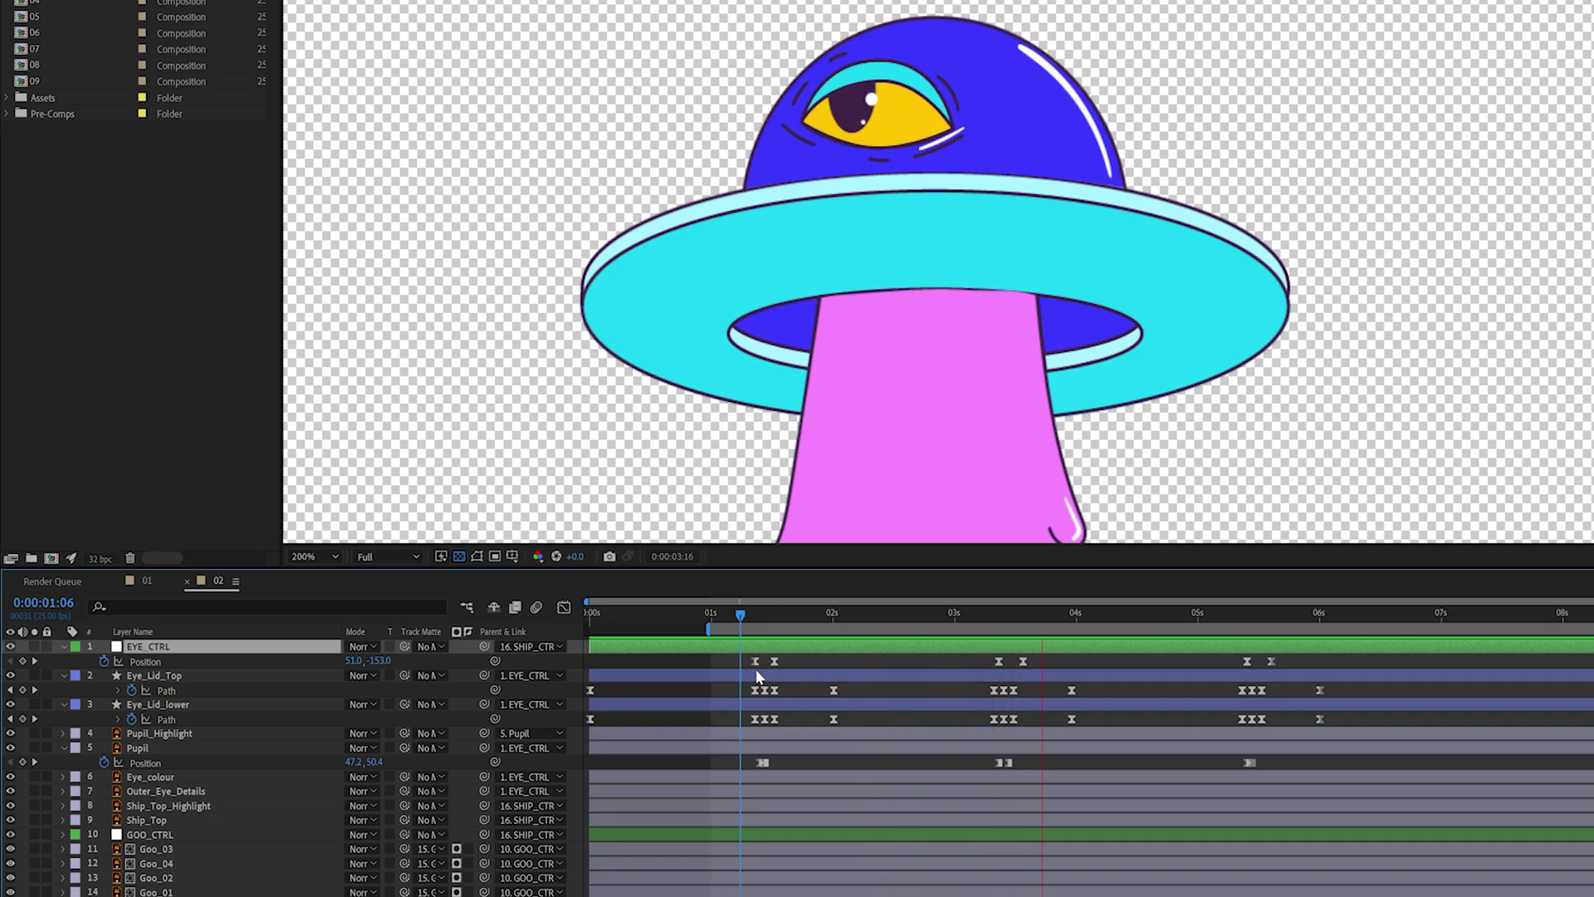
{"action": "key", "text": "space"}
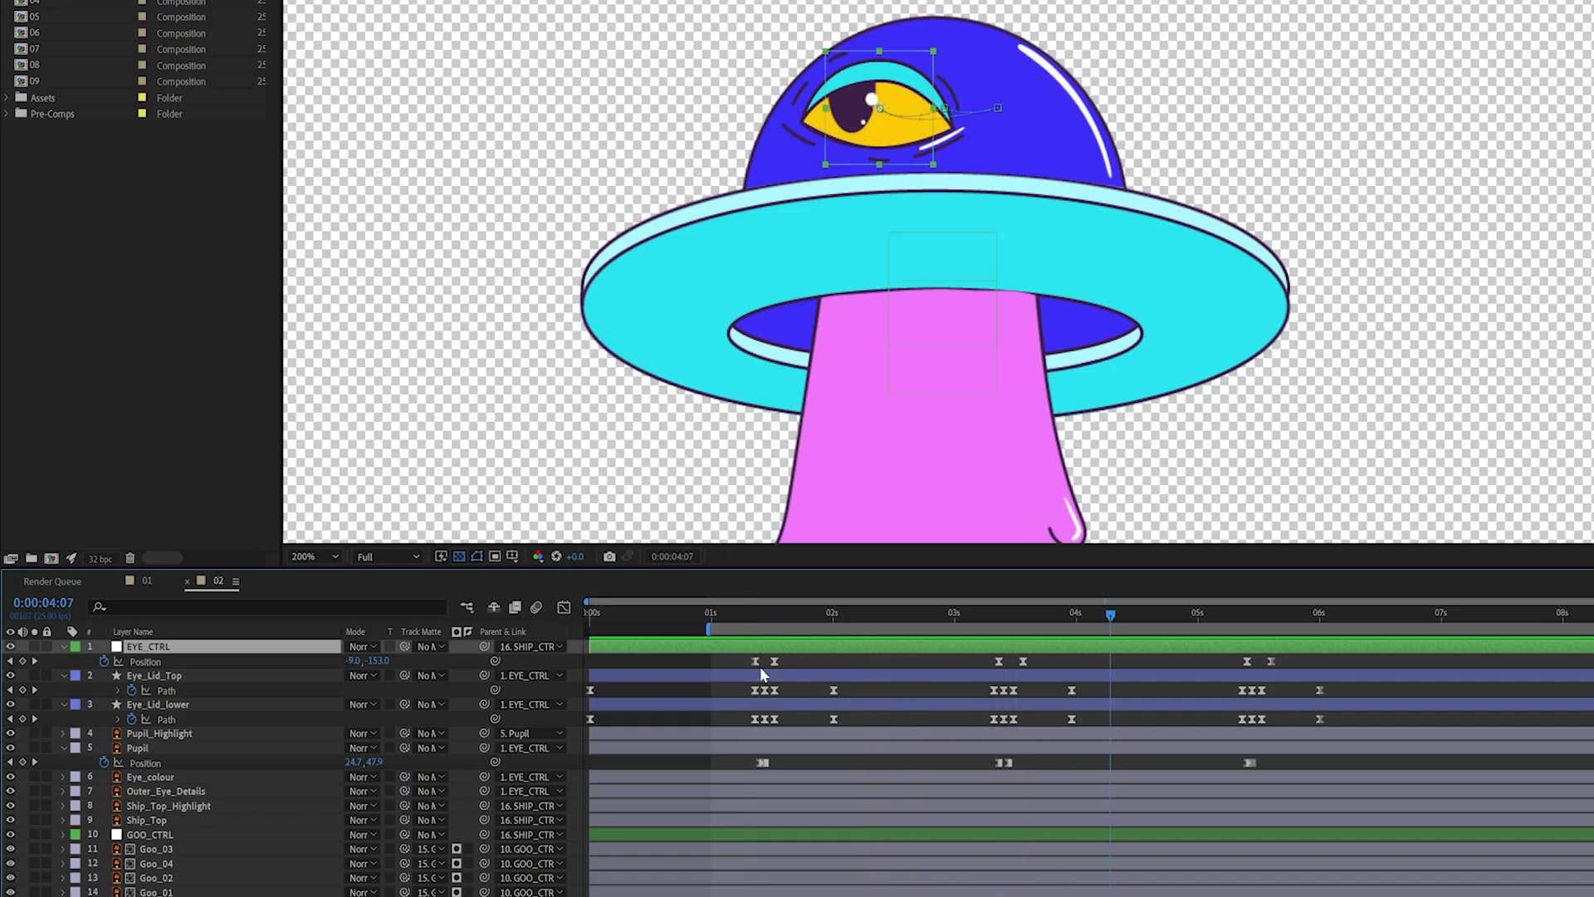
{"action": "left_click_drag", "start_coordinate": [753, 612], "coordinate": [731, 614]}
{"action": "key", "text": "space"}
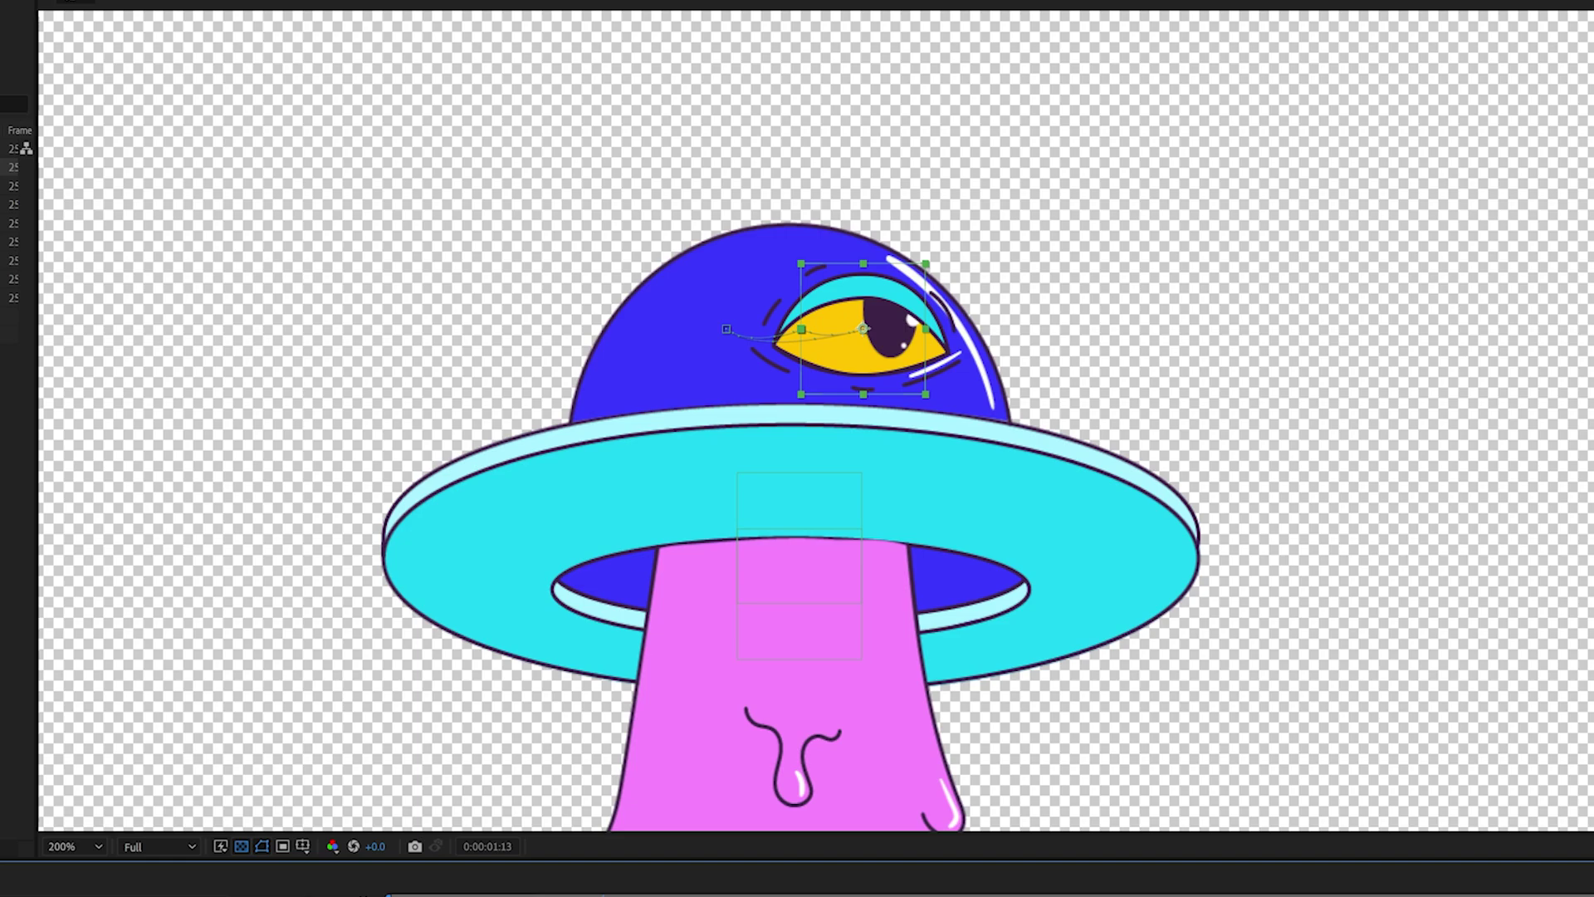
- Scrub through the second blink around 0:00:03:08 and on to the third blink at 0:00:05:13
{"action": "left_click_drag", "start_coordinate": [596, 681], "coordinate": [764, 681]}
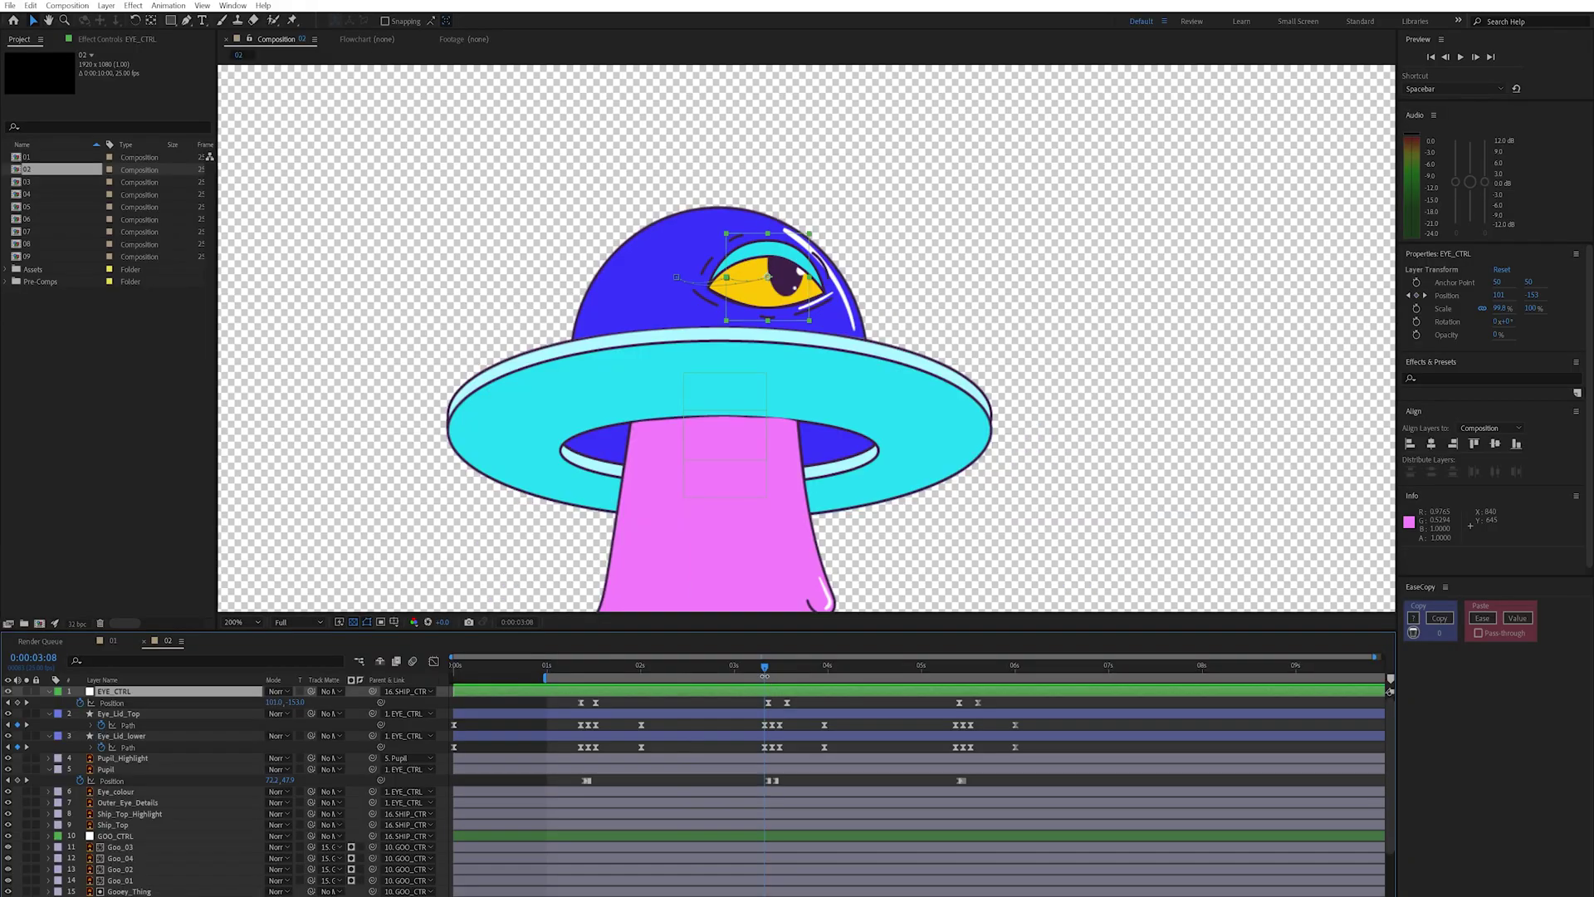
{"action": "left_click_drag", "start_coordinate": [769, 671], "coordinate": [772, 674]}
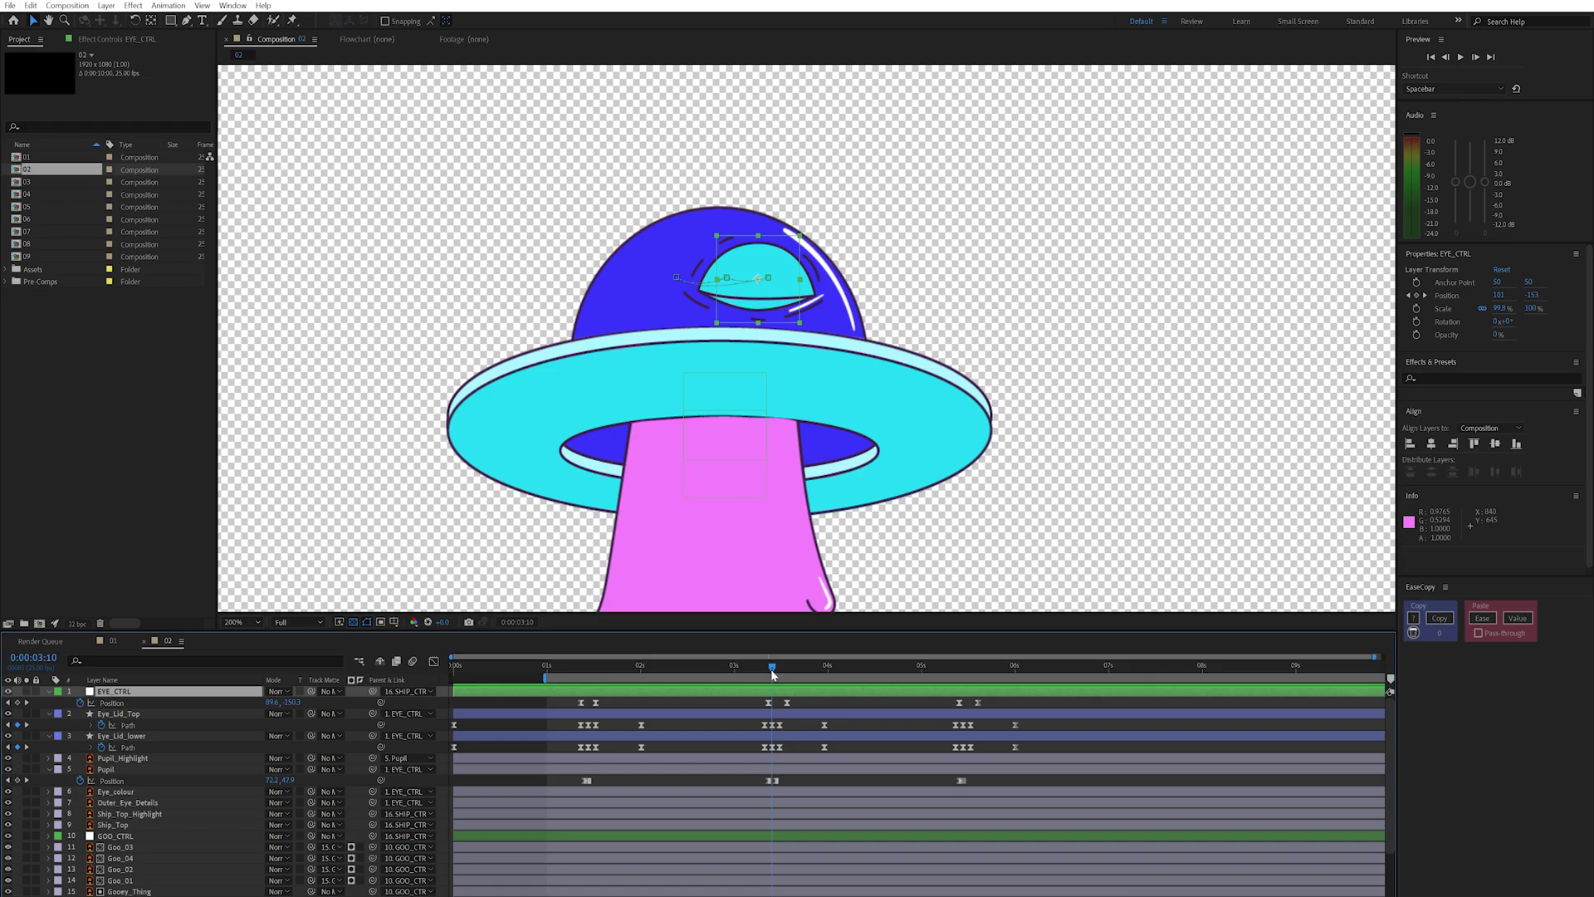
{"action": "left_click_drag", "start_coordinate": [772, 674], "coordinate": [972, 695]}
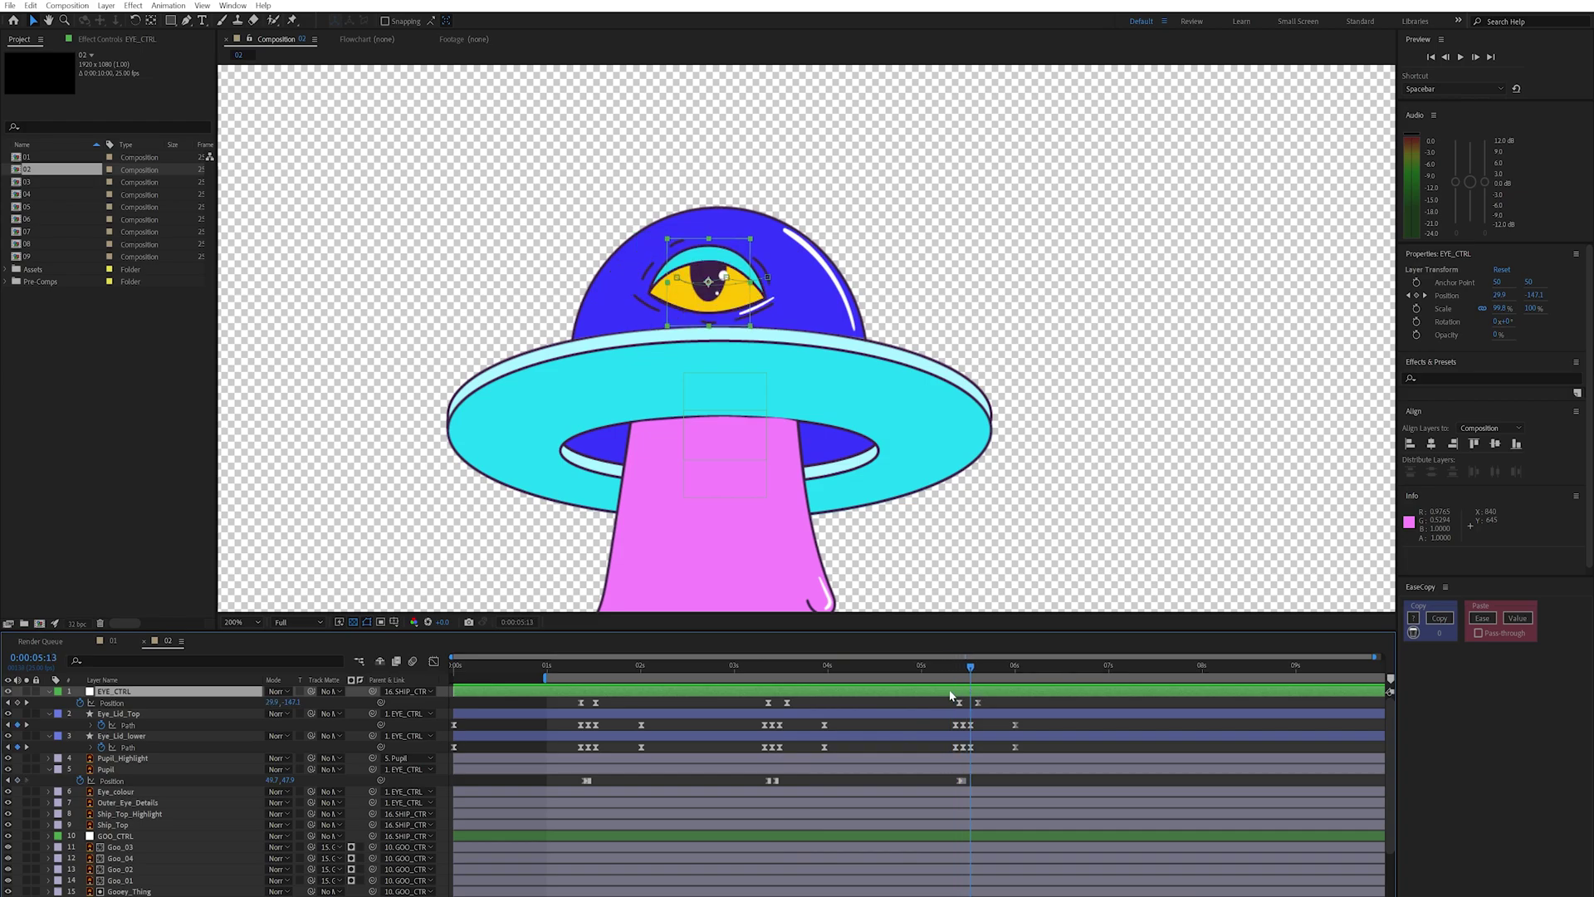
- Play back the blink and eye movement from 0:00:03:00 and scrub through EYE_CTRL's motion to about six seconds
{"action": "left_click_drag", "start_coordinate": [973, 672], "coordinate": [876, 672]}
{"action": "left_click_drag", "start_coordinate": [776, 706], "coordinate": [564, 706]}
{"action": "key", "text": "space"}
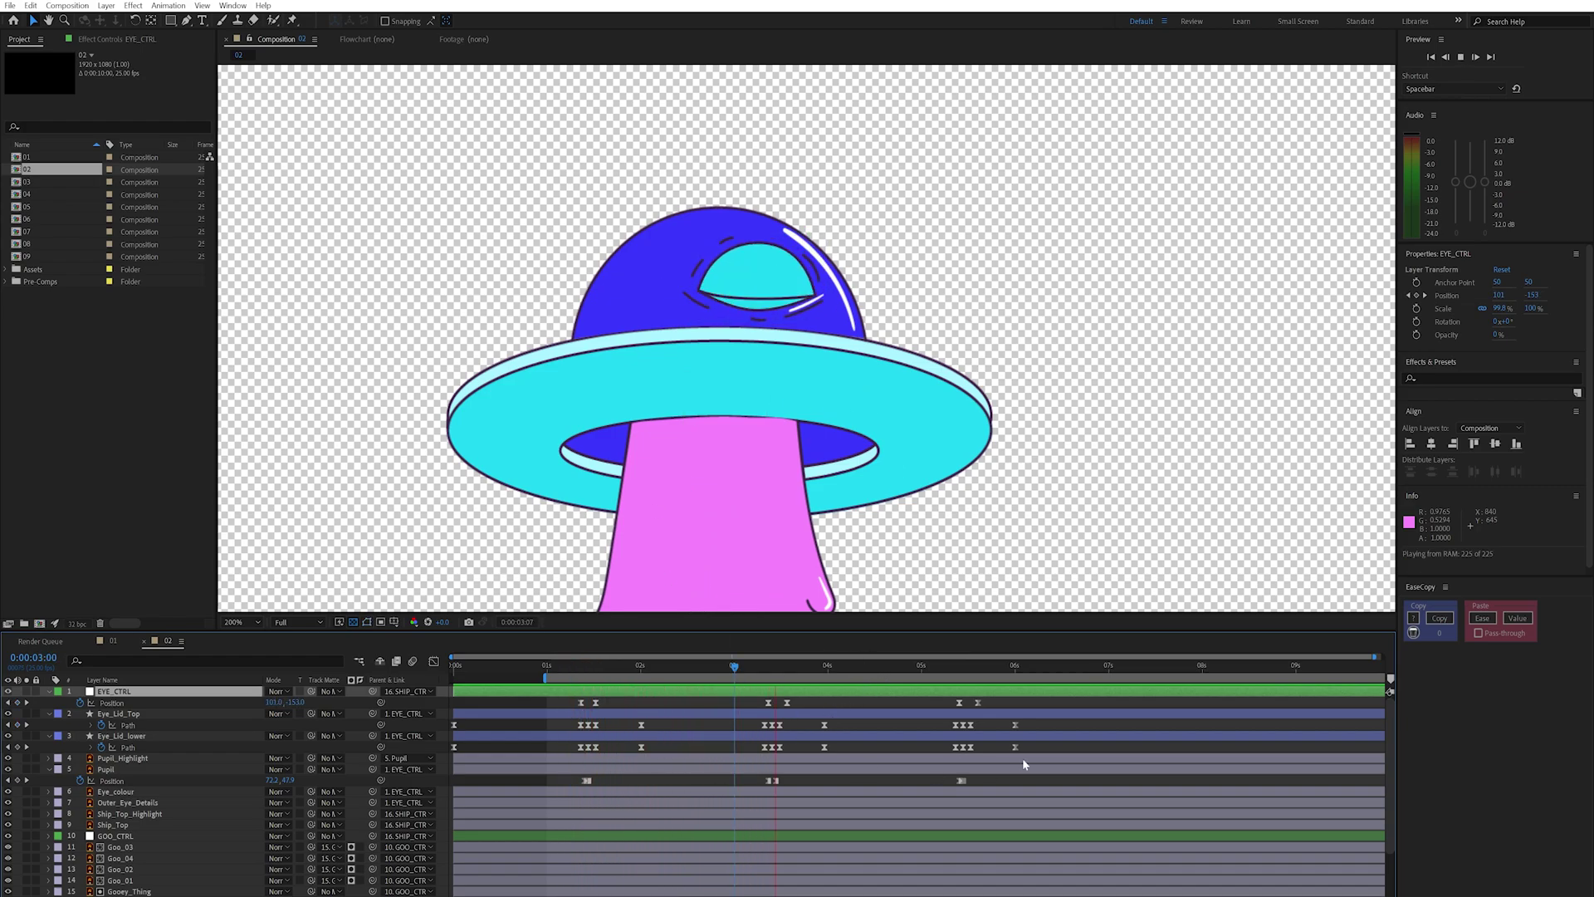
{"action": "key", "text": "space"}
{"action": "left_click", "coordinate": [730, 673]}
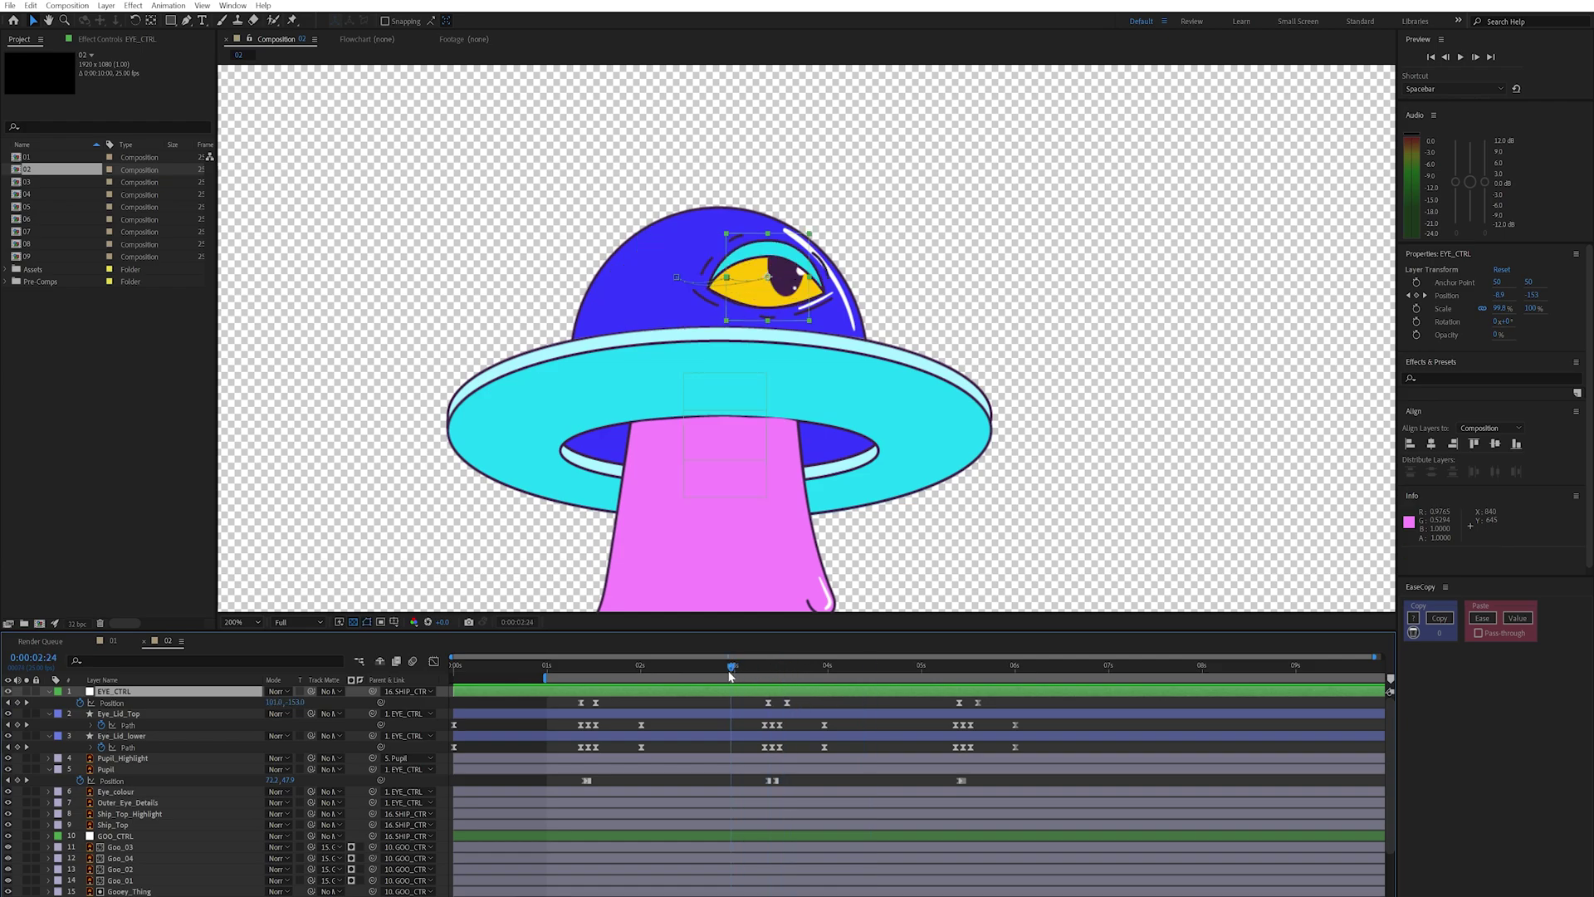
{"action": "left_click", "coordinate": [155, 693]}
{"action": "left_click_drag", "start_coordinate": [733, 674], "coordinate": [1019, 678]}
- Preview the dripping animation in composition 03 and select the Goo layer for a closer look
{"action": "key", "text": "space"}
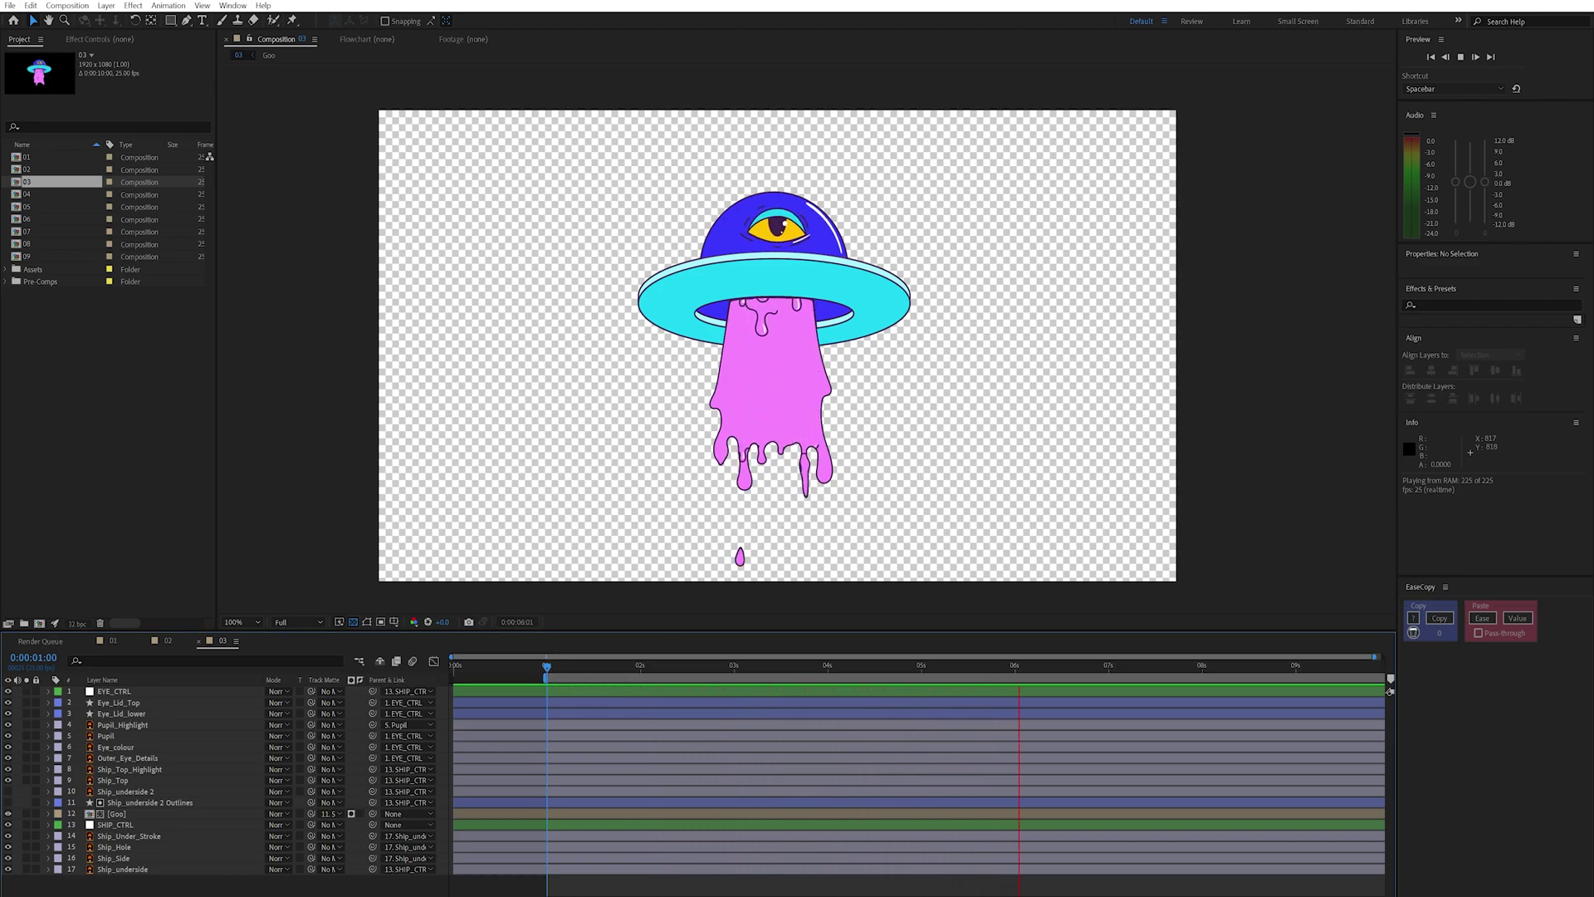
{"action": "key", "text": "space"}
{"action": "left_click", "coordinate": [124, 816]}
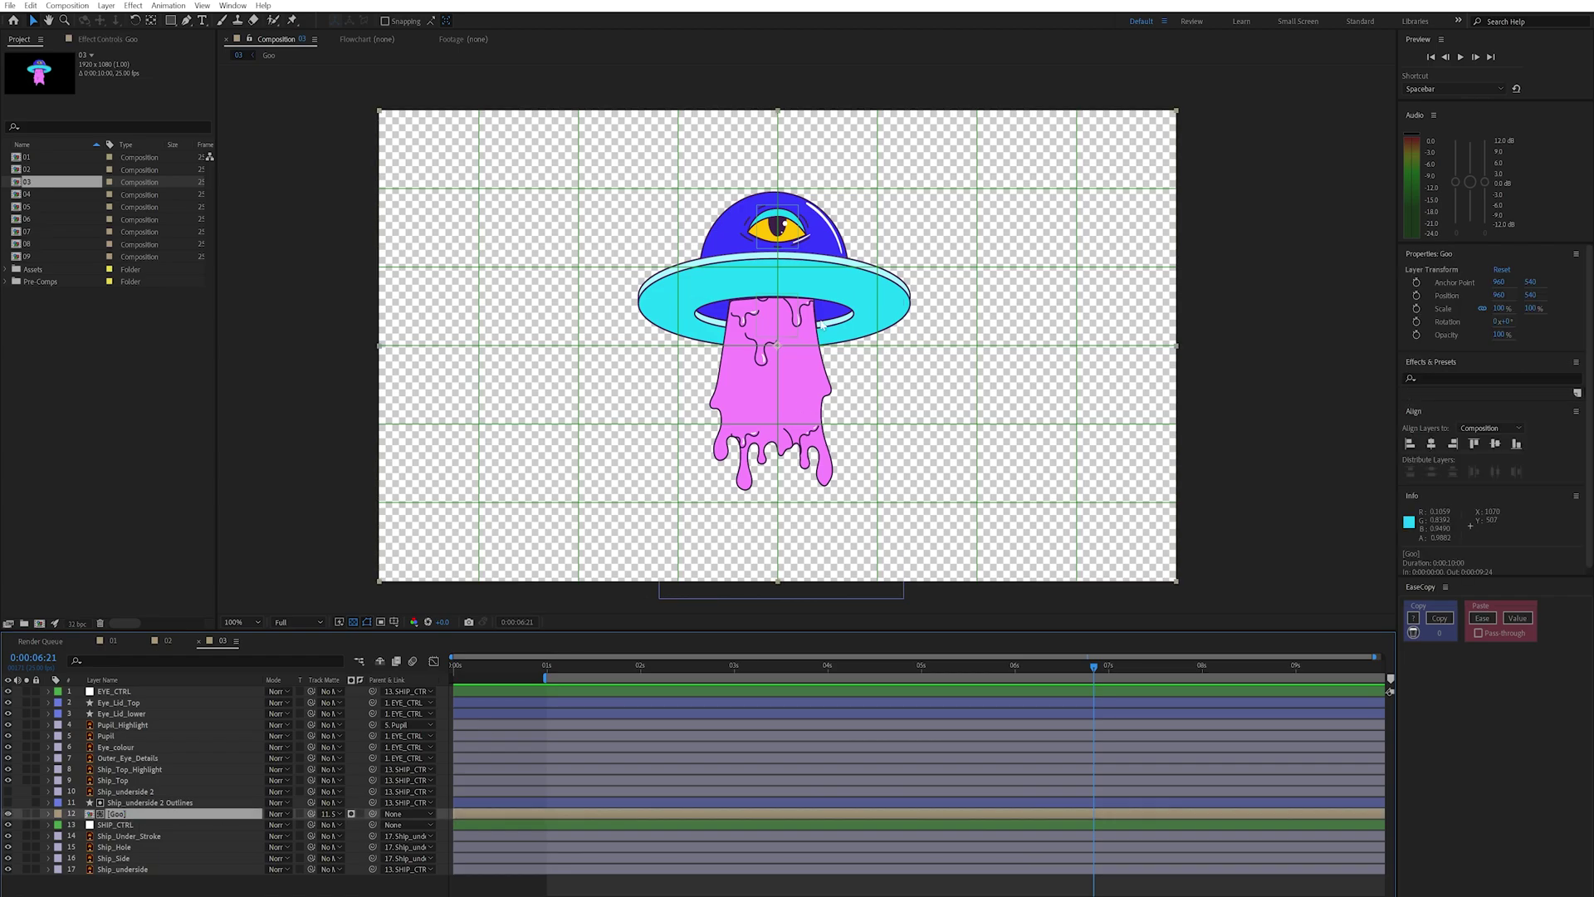
{"action": "scroll", "coordinate": [700, 487], "scroll_direction": "up", "scroll_amount": 1}
{"action": "left_click_drag", "start_coordinate": [701, 487], "coordinate": [710, 411]}
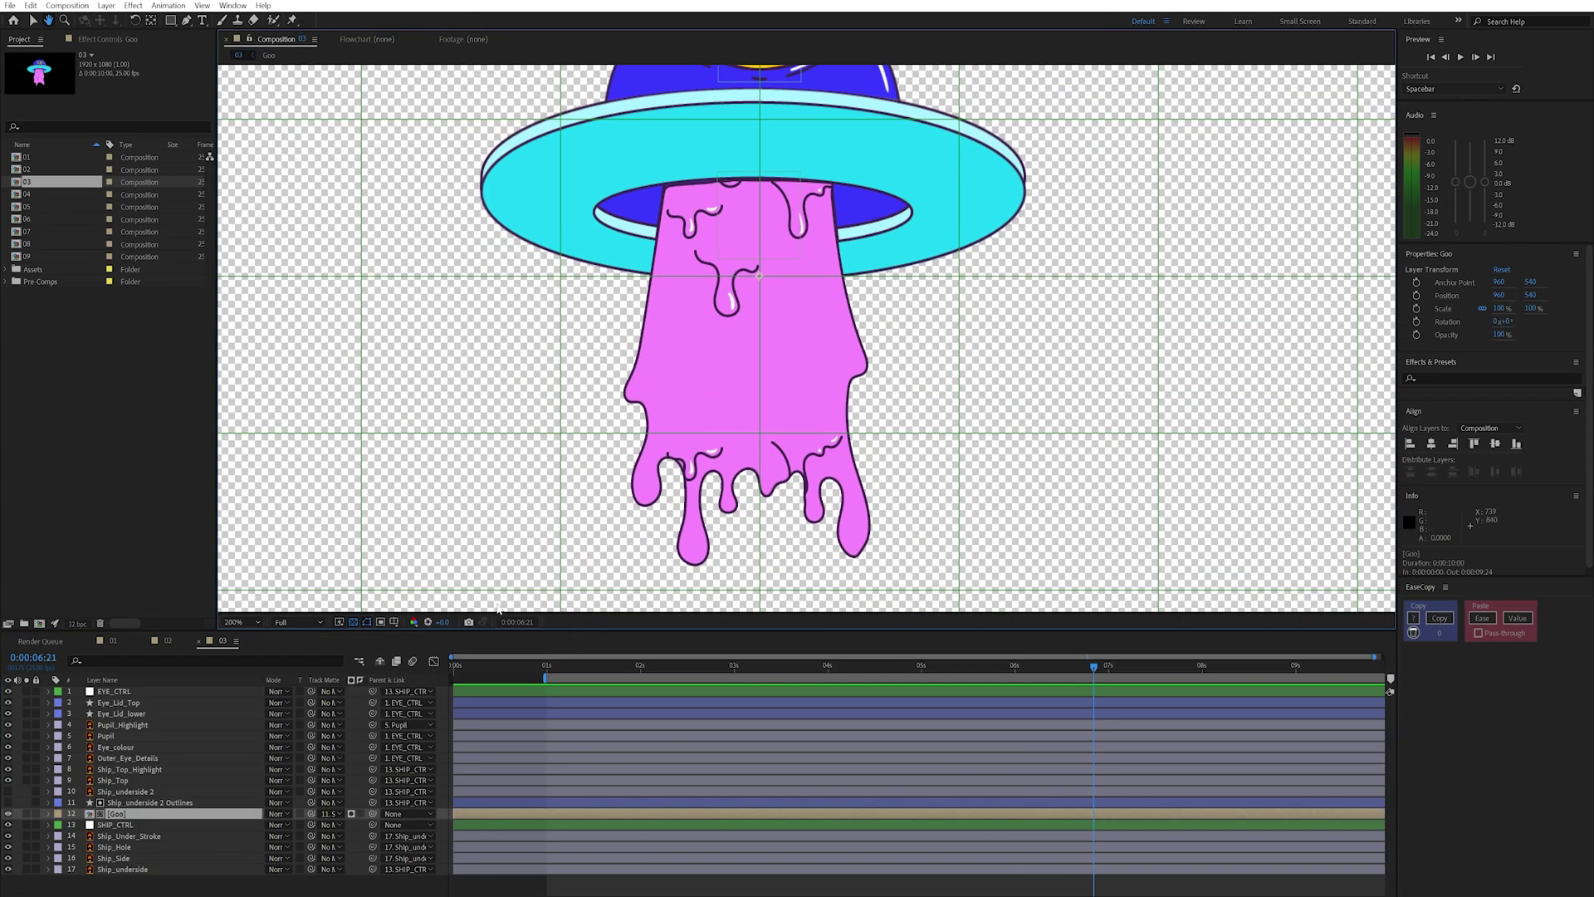
- Show the Ship_underside 2 Outlines matte shape to examine its coverage and hide it again
{"action": "left_click", "coordinate": [8, 812]}
{"action": "key", "text": "comma"}
{"action": "key", "text": "comma"}
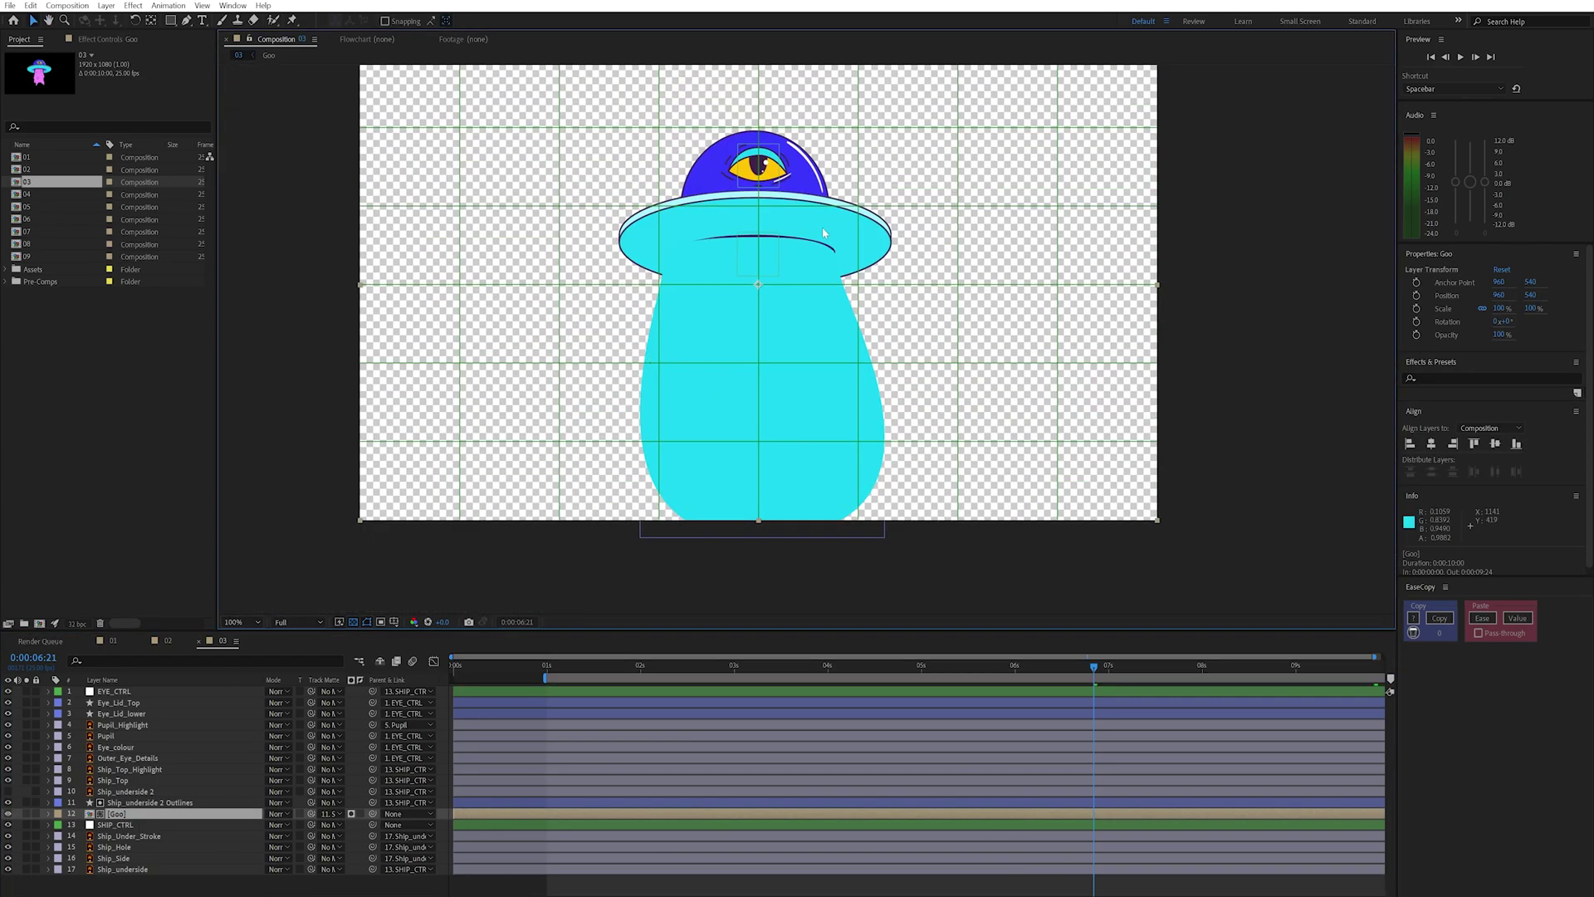
{"action": "left_click", "coordinate": [149, 803]}
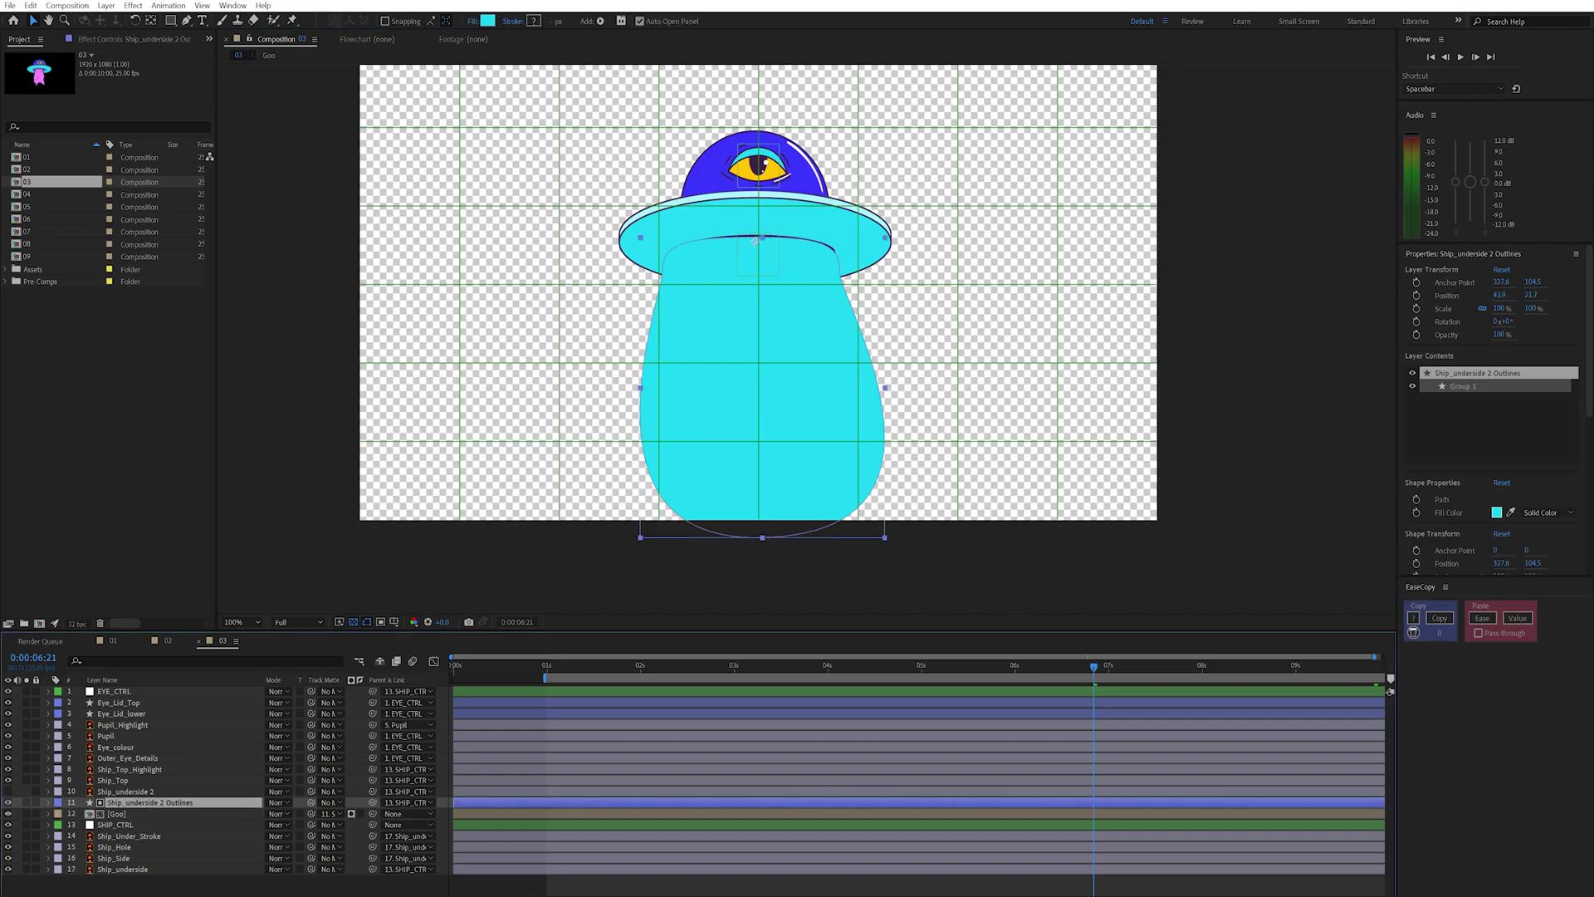
{"action": "left_click", "coordinate": [8, 802]}
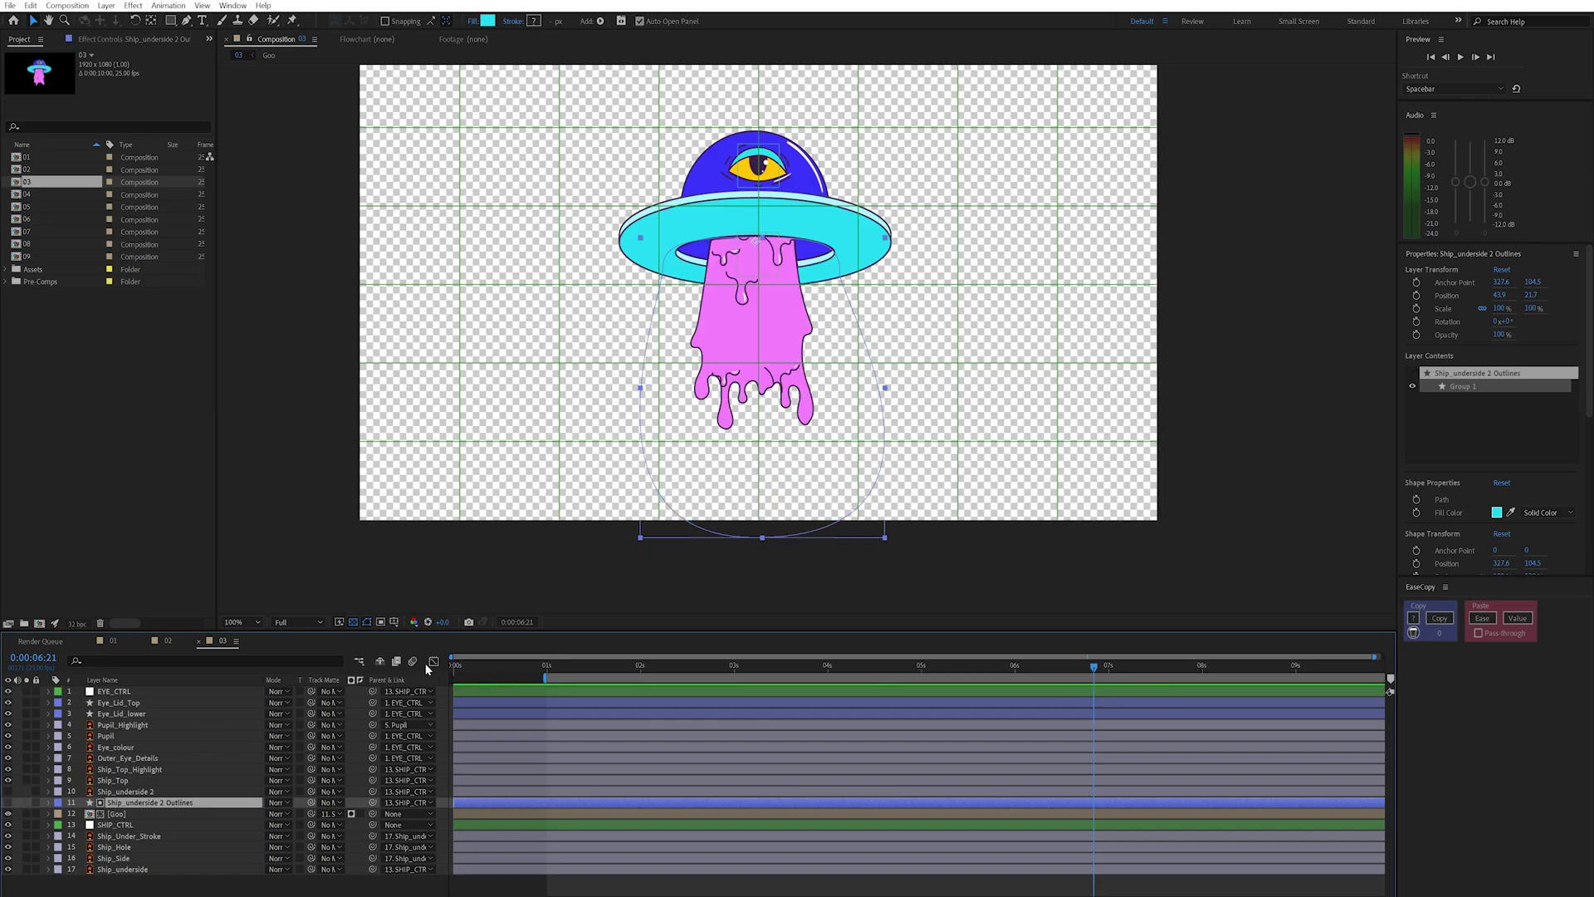
- Set the Goo layer's track matte to No Matte
{"action": "left_click", "coordinate": [328, 814]}
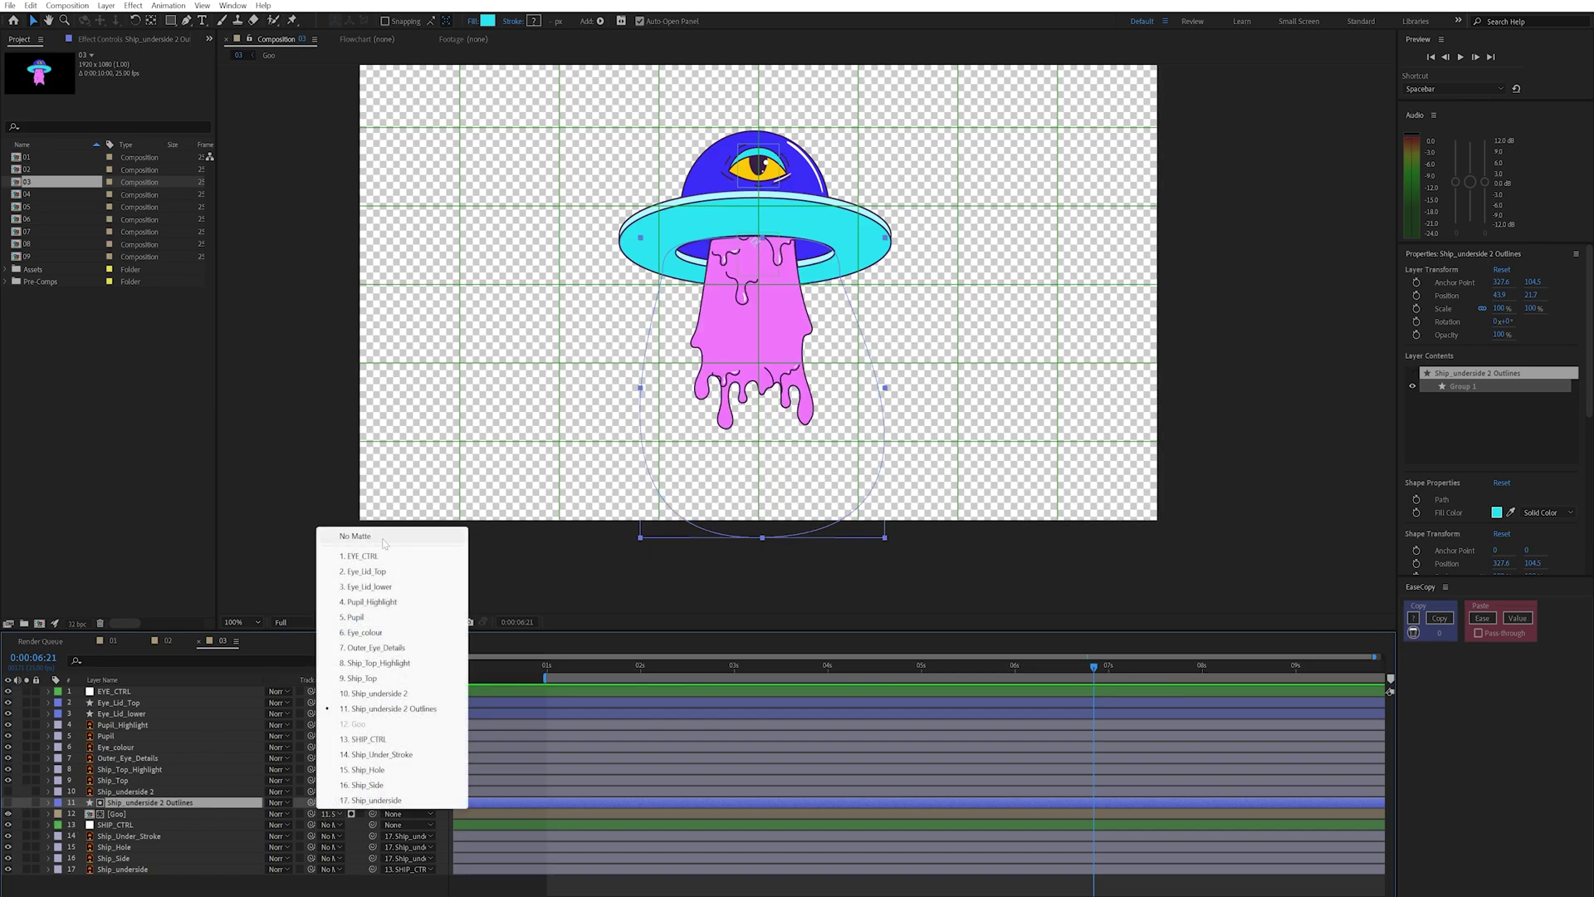
{"action": "left_click", "coordinate": [352, 538]}
{"action": "scroll", "coordinate": [780, 246], "scroll_direction": "up", "scroll_amount": 2}
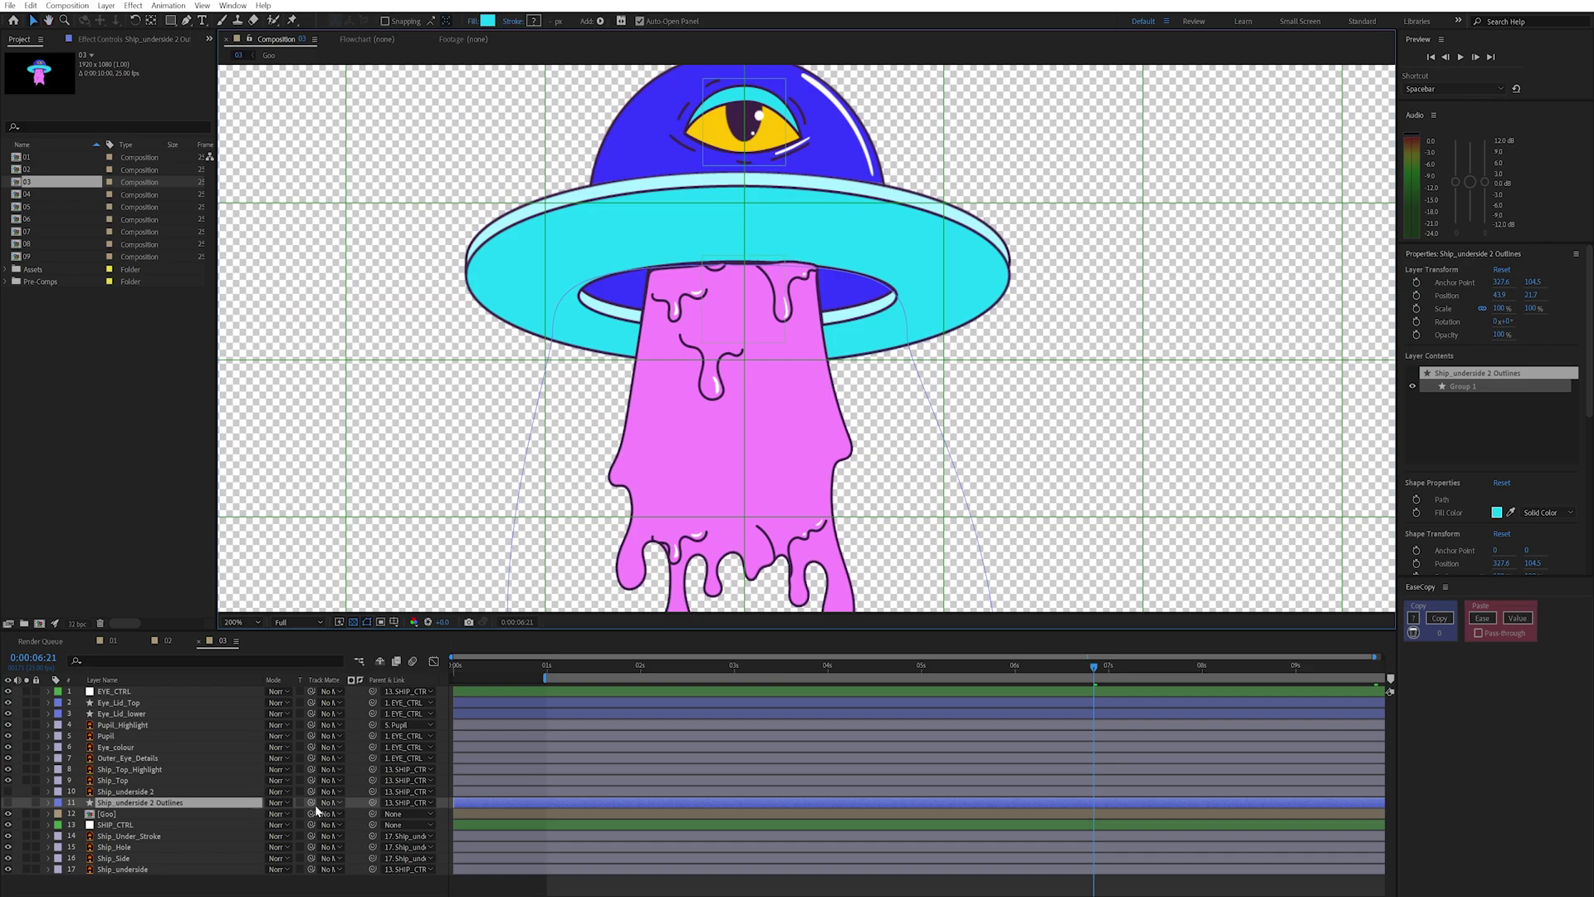
- Open the Goo pre-composition and scrub to 0:00:02:09 to examine its drip layers
{"action": "double_click", "coordinate": [248, 813]}
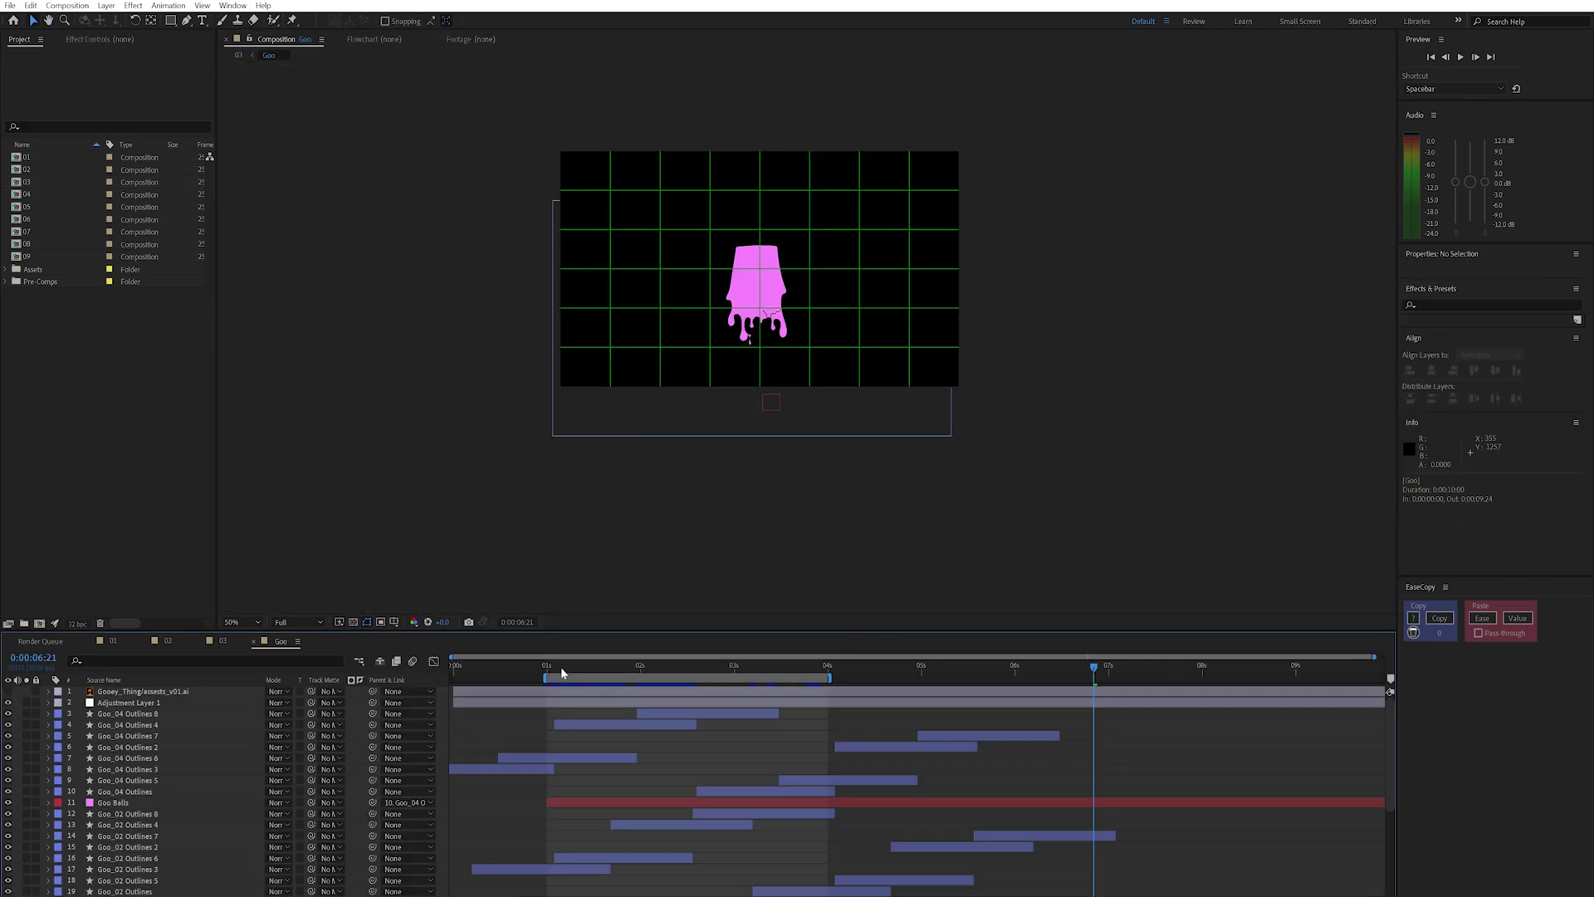
{"action": "left_click_drag", "start_coordinate": [561, 666], "coordinate": [673, 677]}
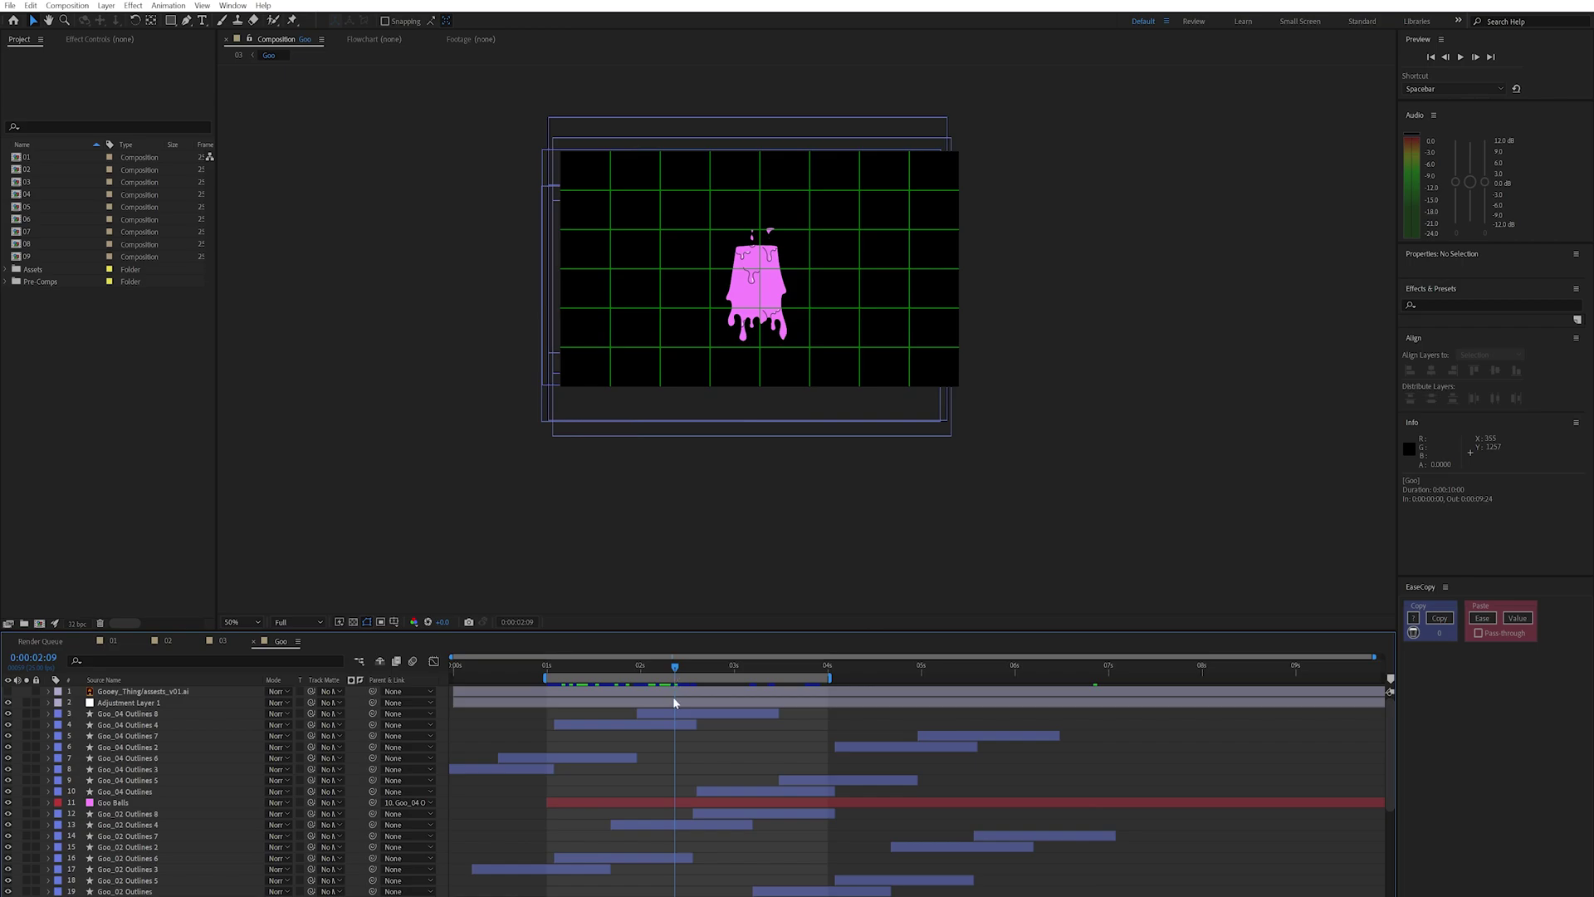
{"action": "scroll", "coordinate": [818, 219], "scroll_direction": "up", "scroll_amount": 1}
{"action": "left_click_drag", "start_coordinate": [526, 317], "coordinate": [553, 401]}
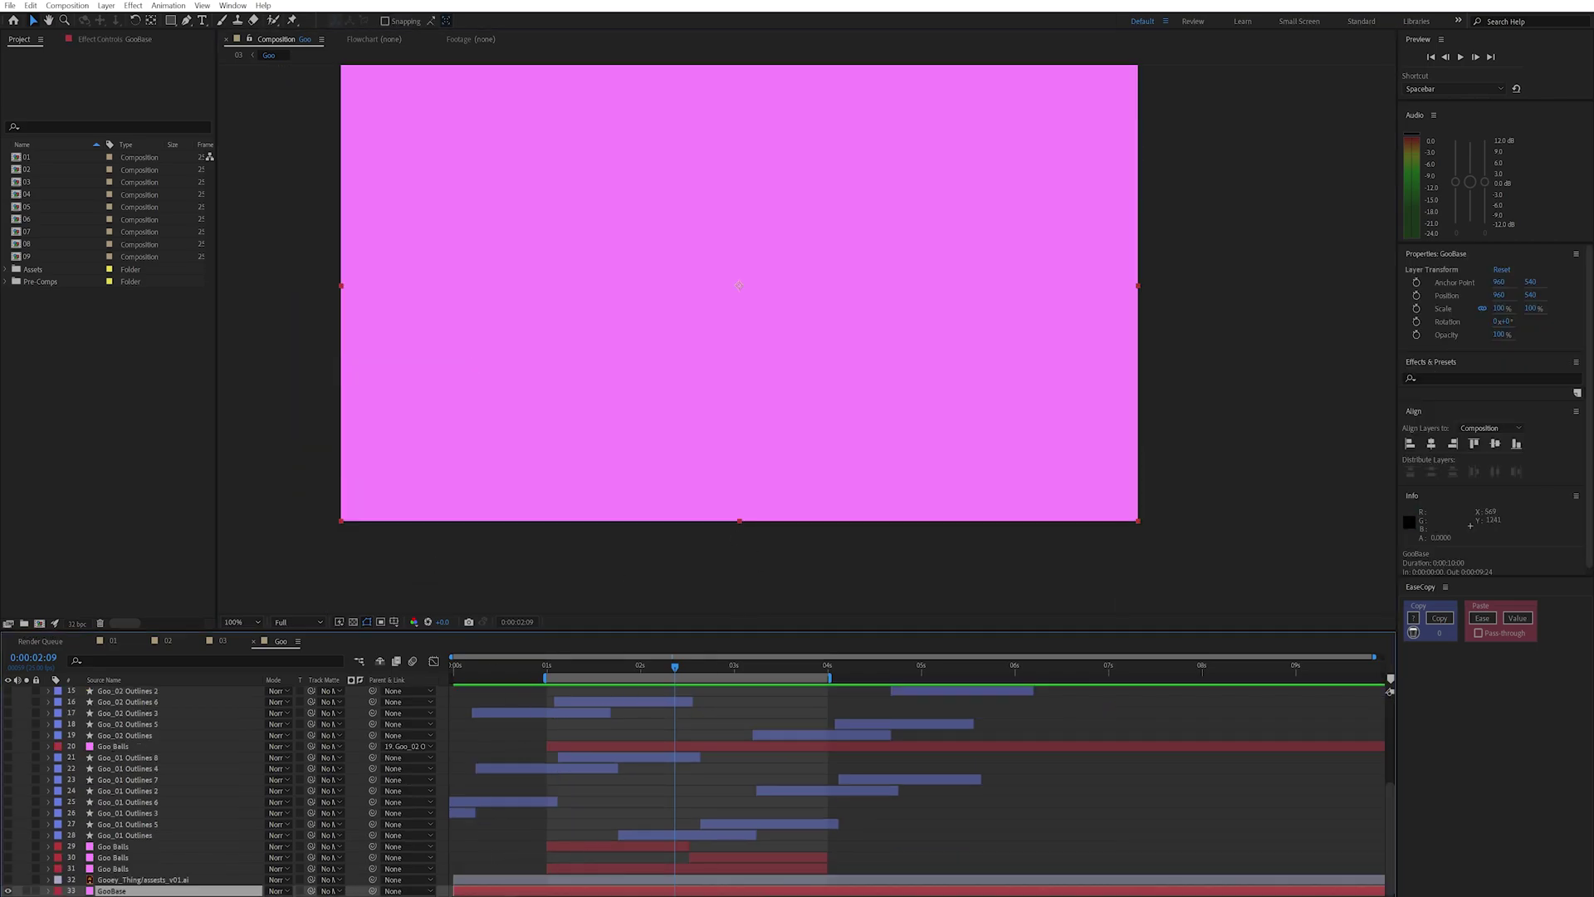
- Set the GooBase layer's track matte to the Gooey_Thing/assests_v01.ai layer and show the Goo Balls layer directly above that artwork
{"action": "left_click_drag", "start_coordinate": [312, 891], "coordinate": [133, 879]}
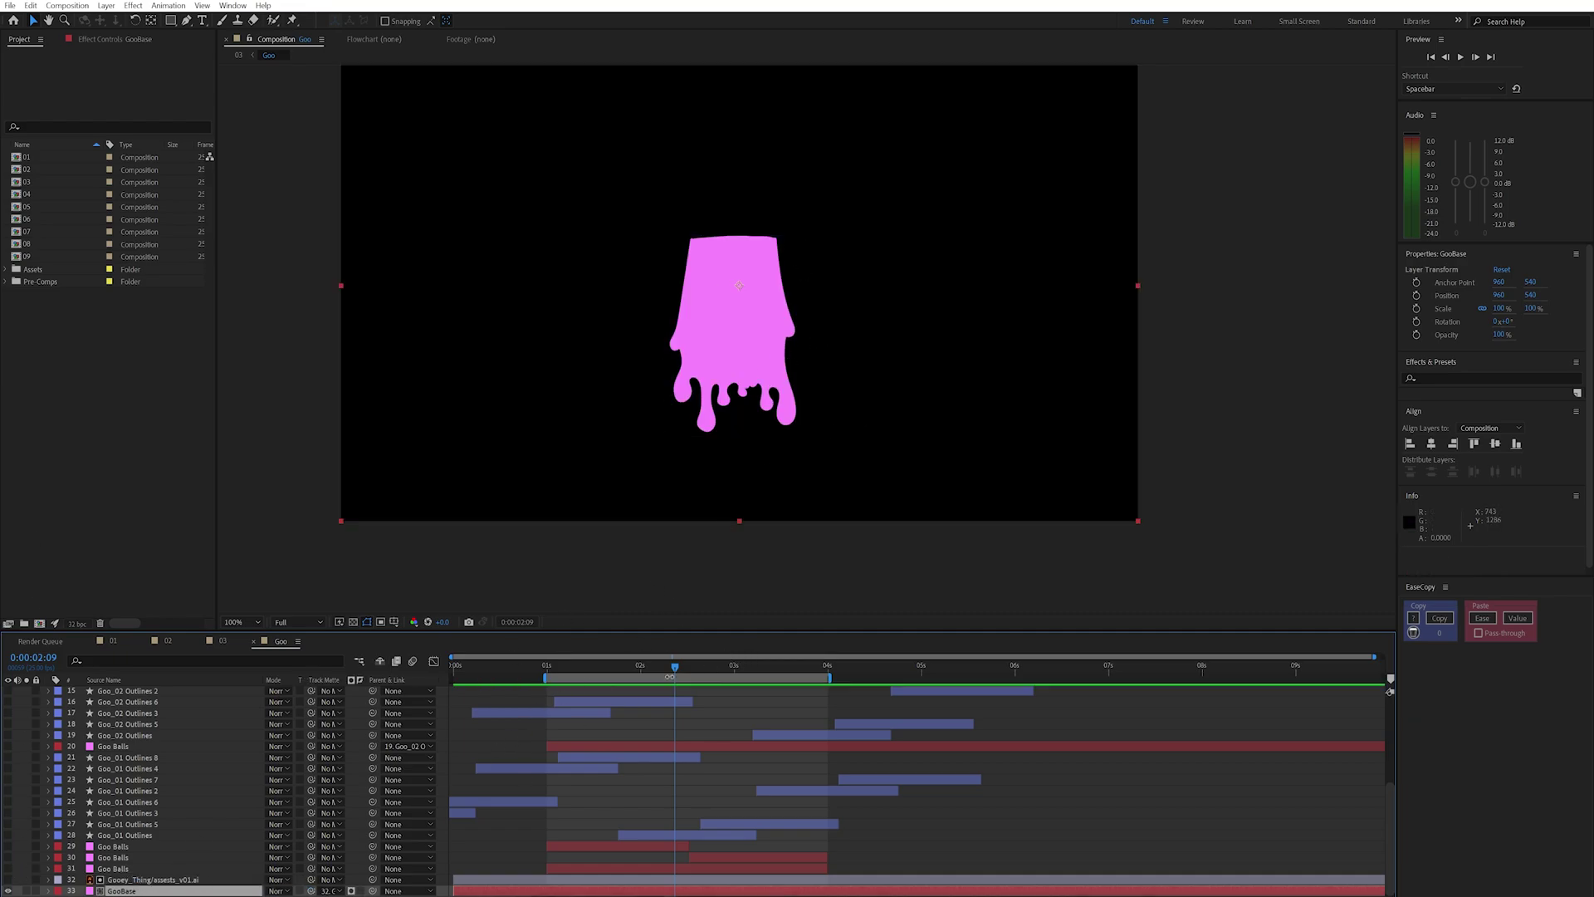
{"action": "left_click_drag", "start_coordinate": [674, 668], "coordinate": [704, 689]}
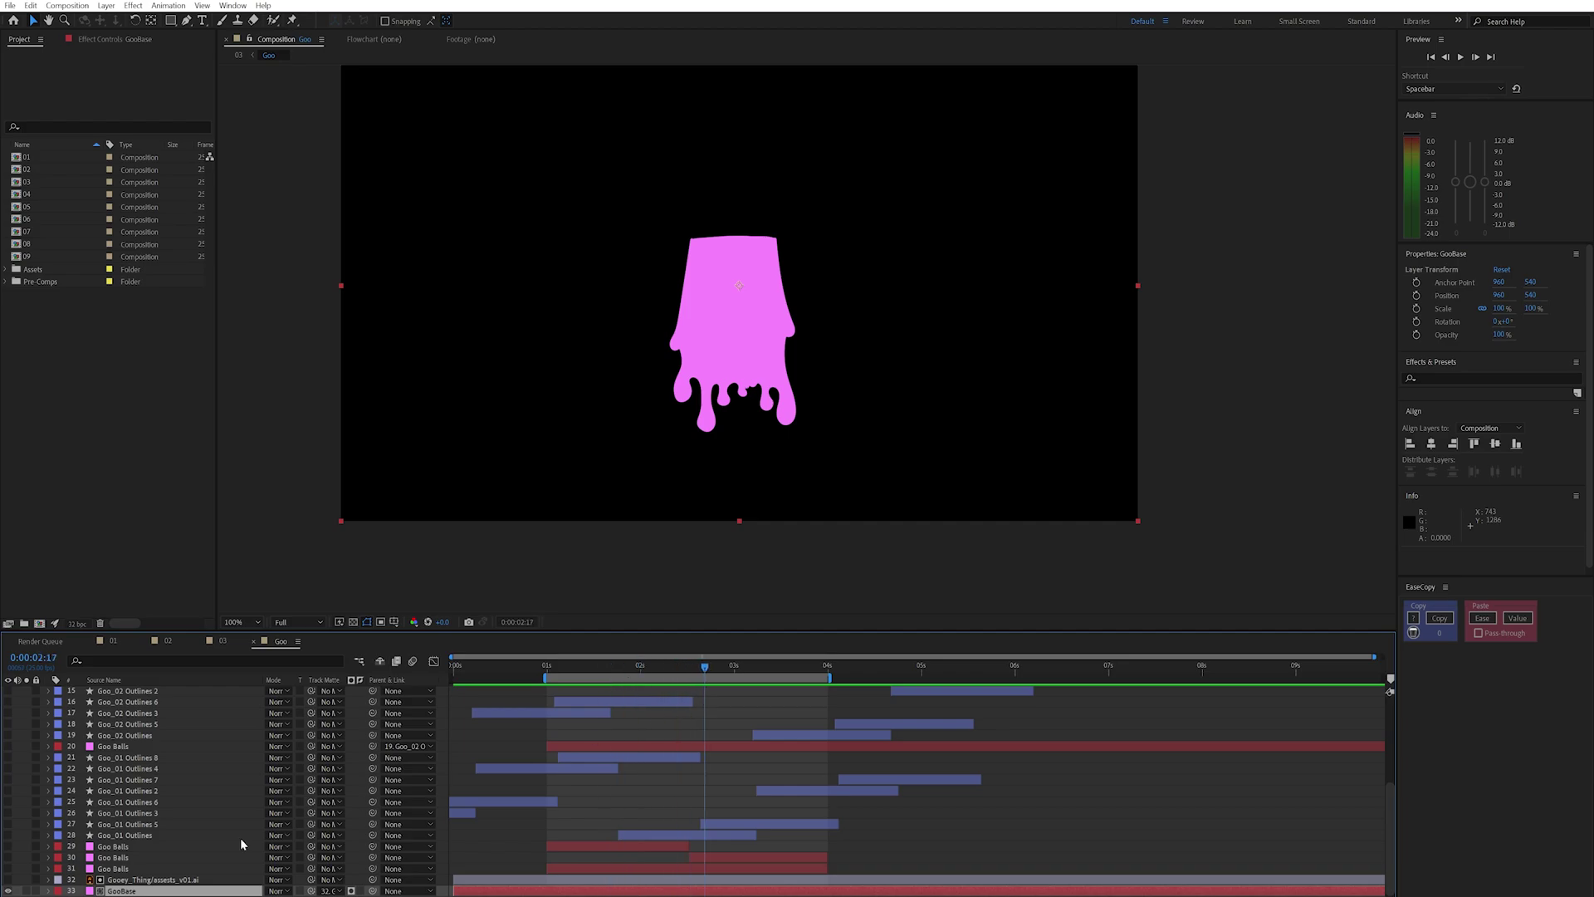
{"action": "left_click", "coordinate": [8, 869]}
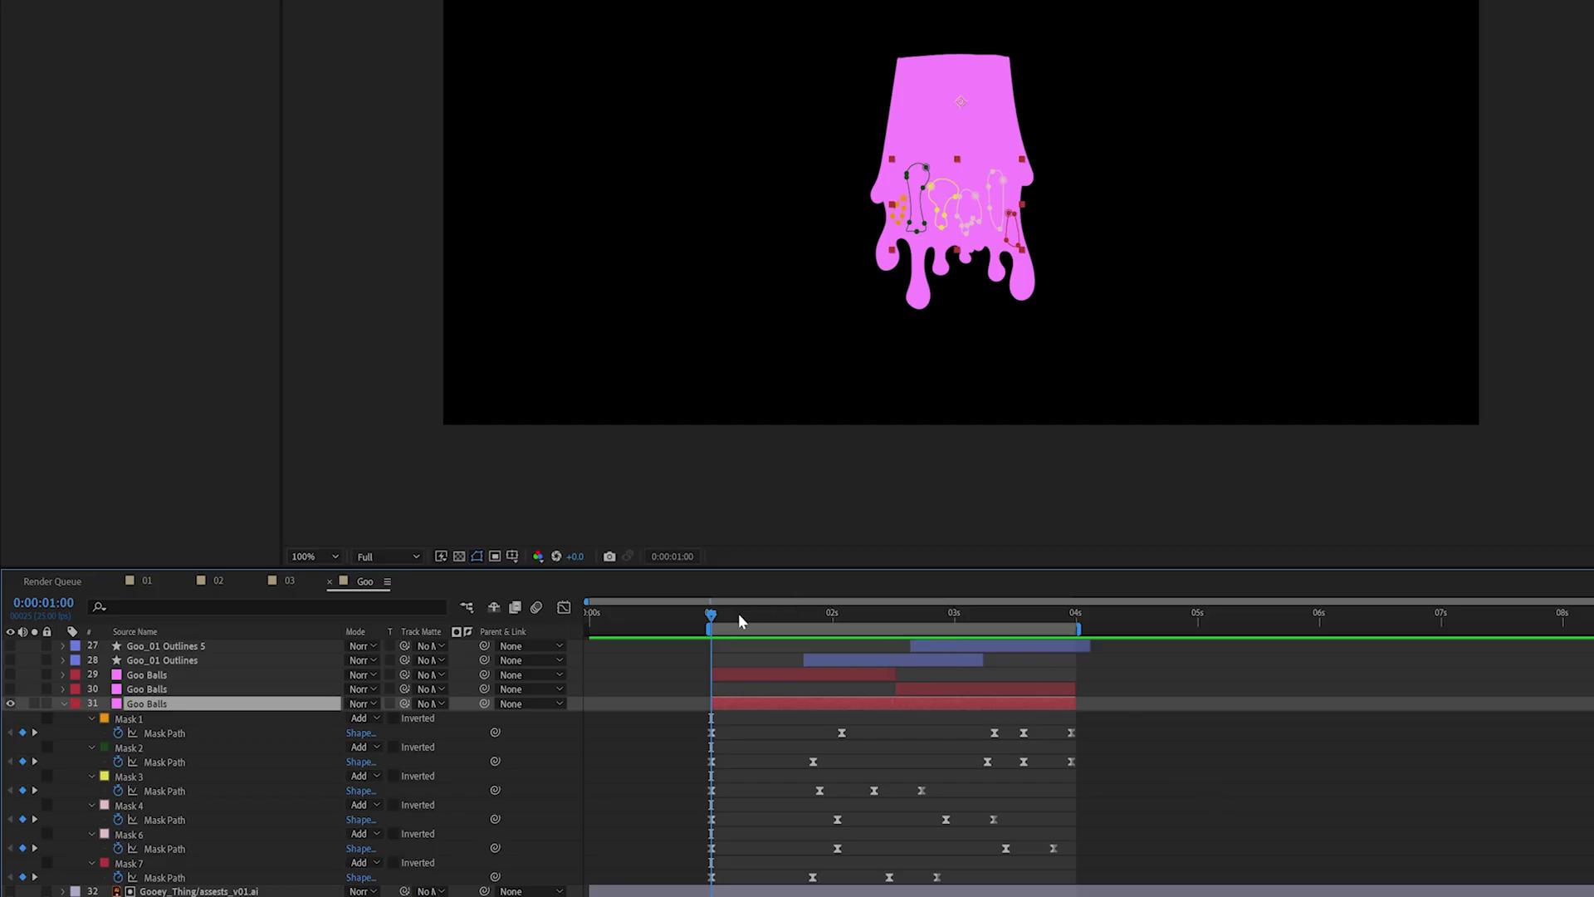
- Scrub and play the mask path animation of Goo Balls layer 31 to examine how its drips fall
{"action": "left_click_drag", "start_coordinate": [739, 613], "coordinate": [837, 624]}
{"action": "scroll", "coordinate": [853, 717], "scroll_direction": "up", "scroll_amount": 5}
{"action": "scroll", "coordinate": [1000, 813], "scroll_direction": "down", "scroll_amount": 5}
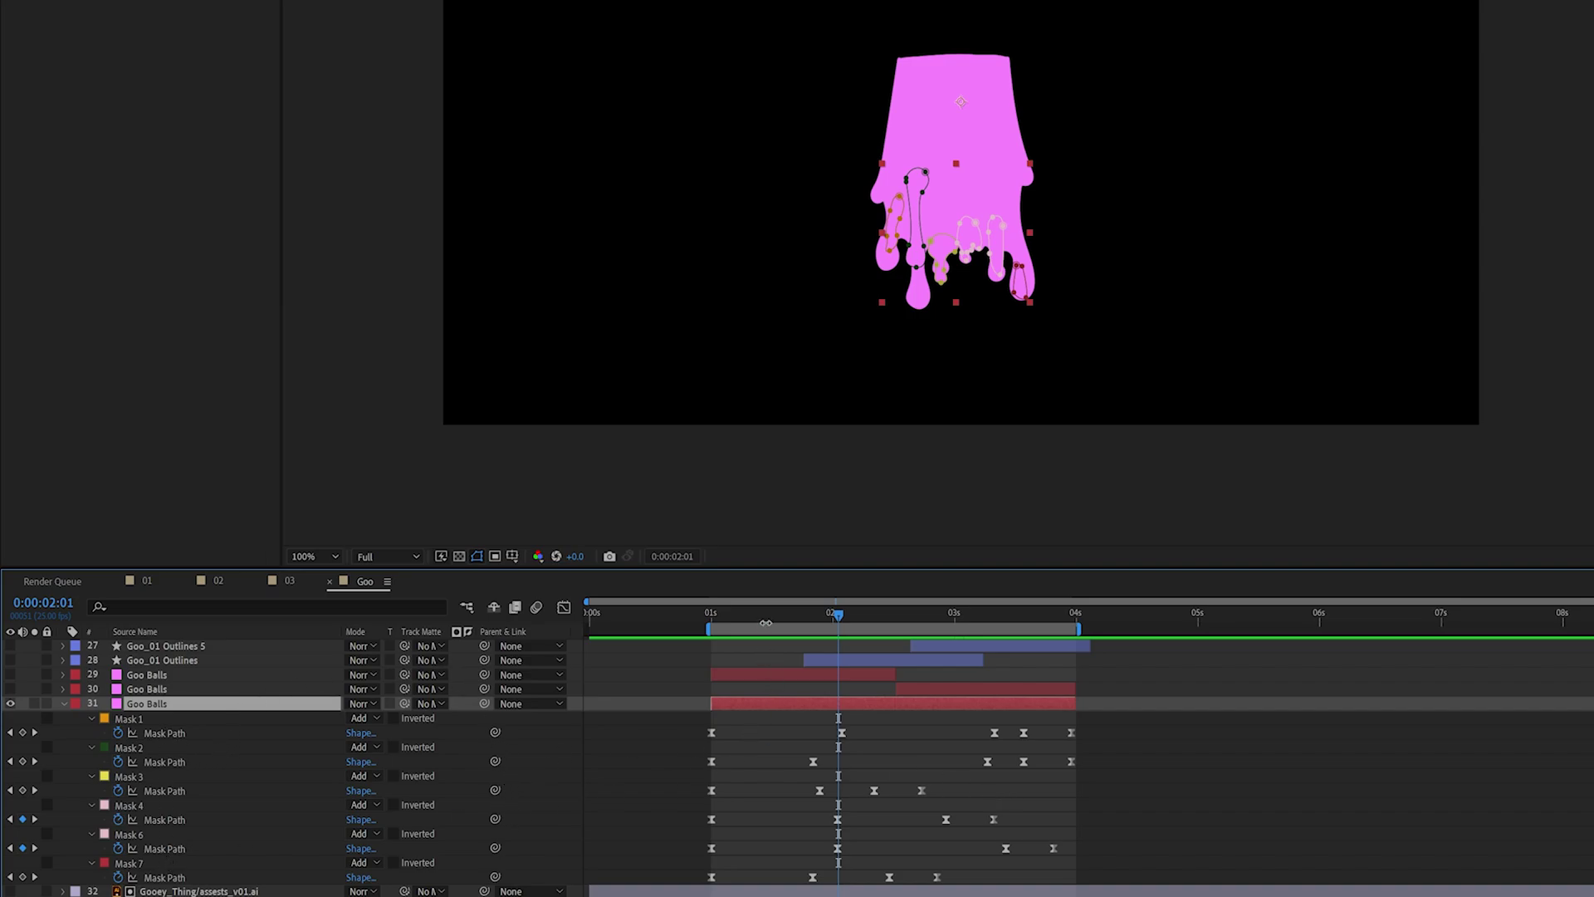
{"action": "mouse_move", "coordinate": [731, 619]}
{"action": "left_mouse_down"}
{"action": "mouse_move", "coordinate": [714, 624]}
{"action": "mouse_move", "coordinate": [1051, 631]}
{"action": "mouse_move", "coordinate": [716, 636]}
{"action": "left_mouse_up"}
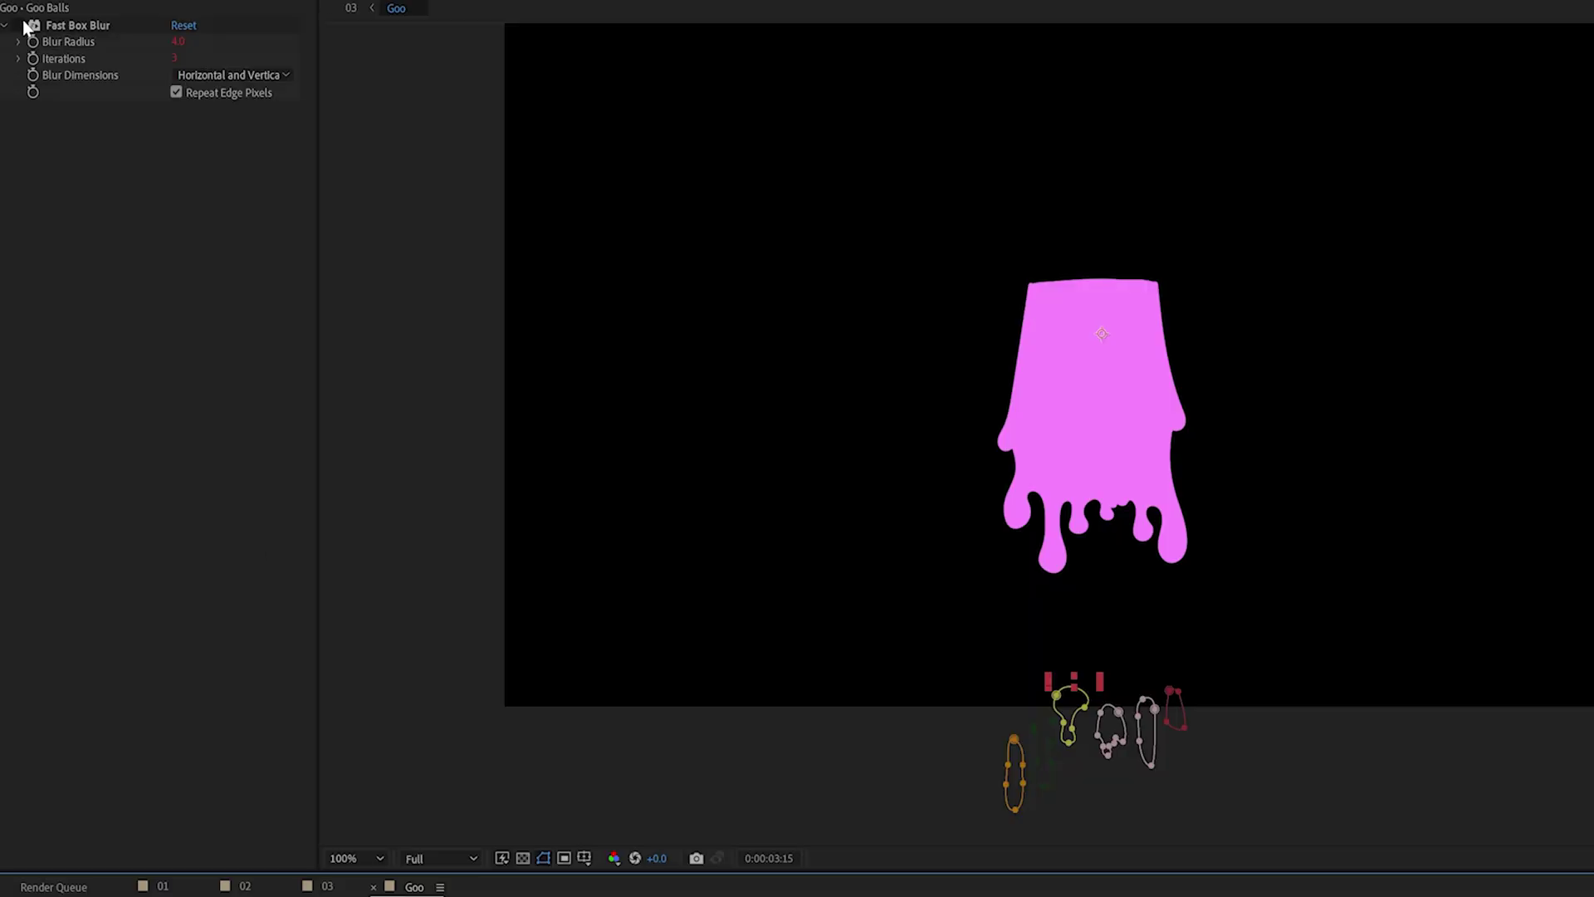
{"action": "left_click", "coordinate": [19, 24]}
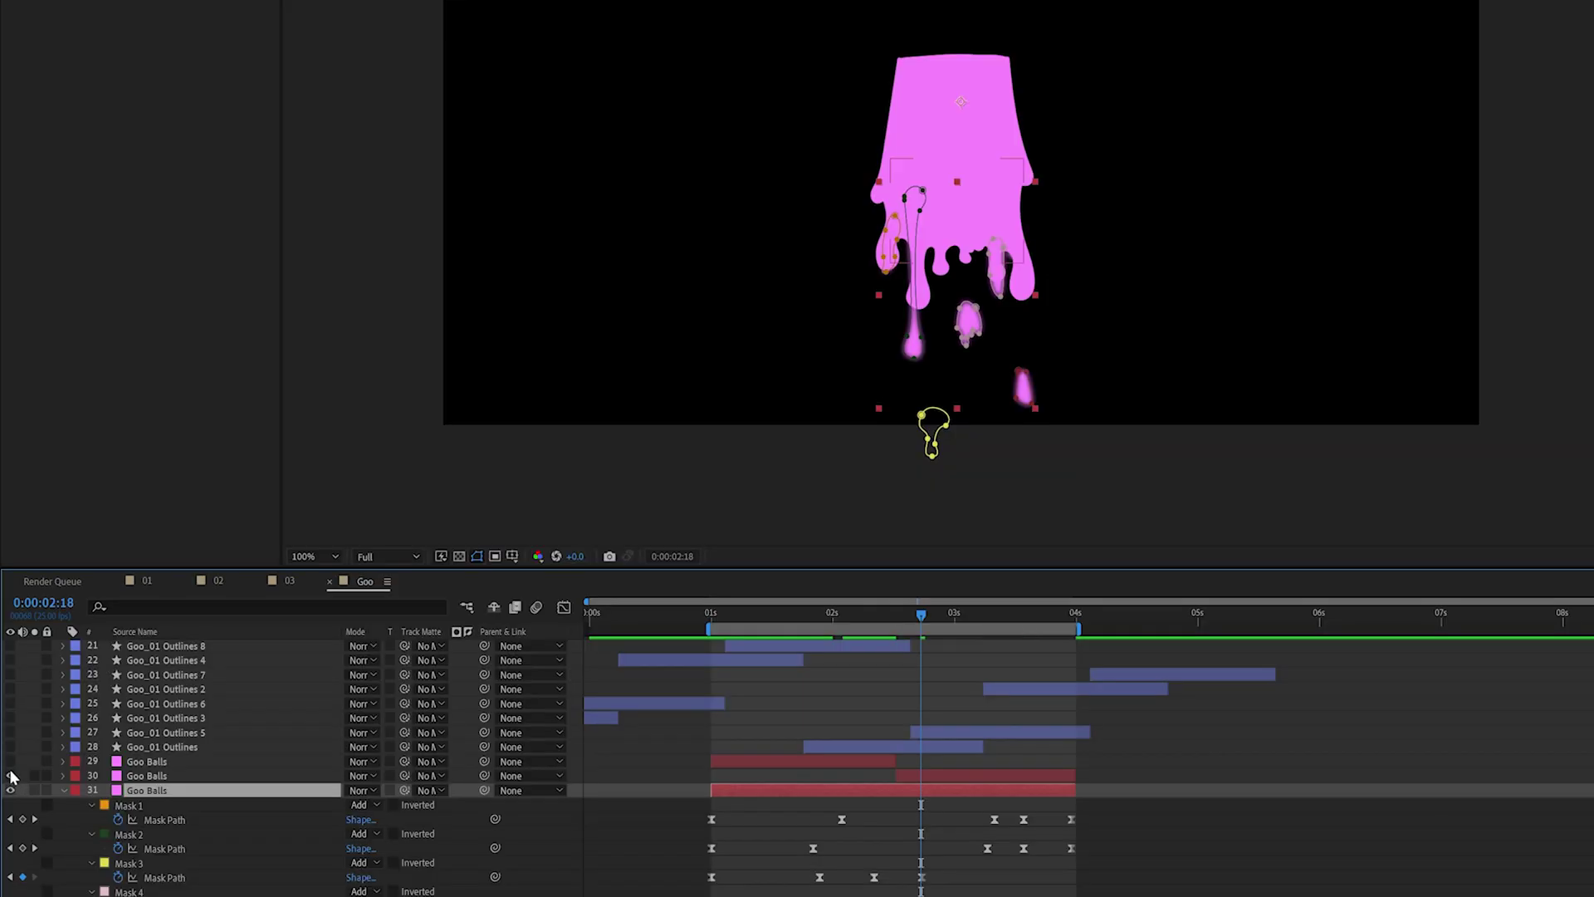
- Show Goo Balls layers 29 and 30 and reveal their masks' Mask Path keyframes
{"action": "left_click_drag", "start_coordinate": [10, 762], "coordinate": [10, 775]}
{"action": "left_click", "coordinate": [202, 761]}
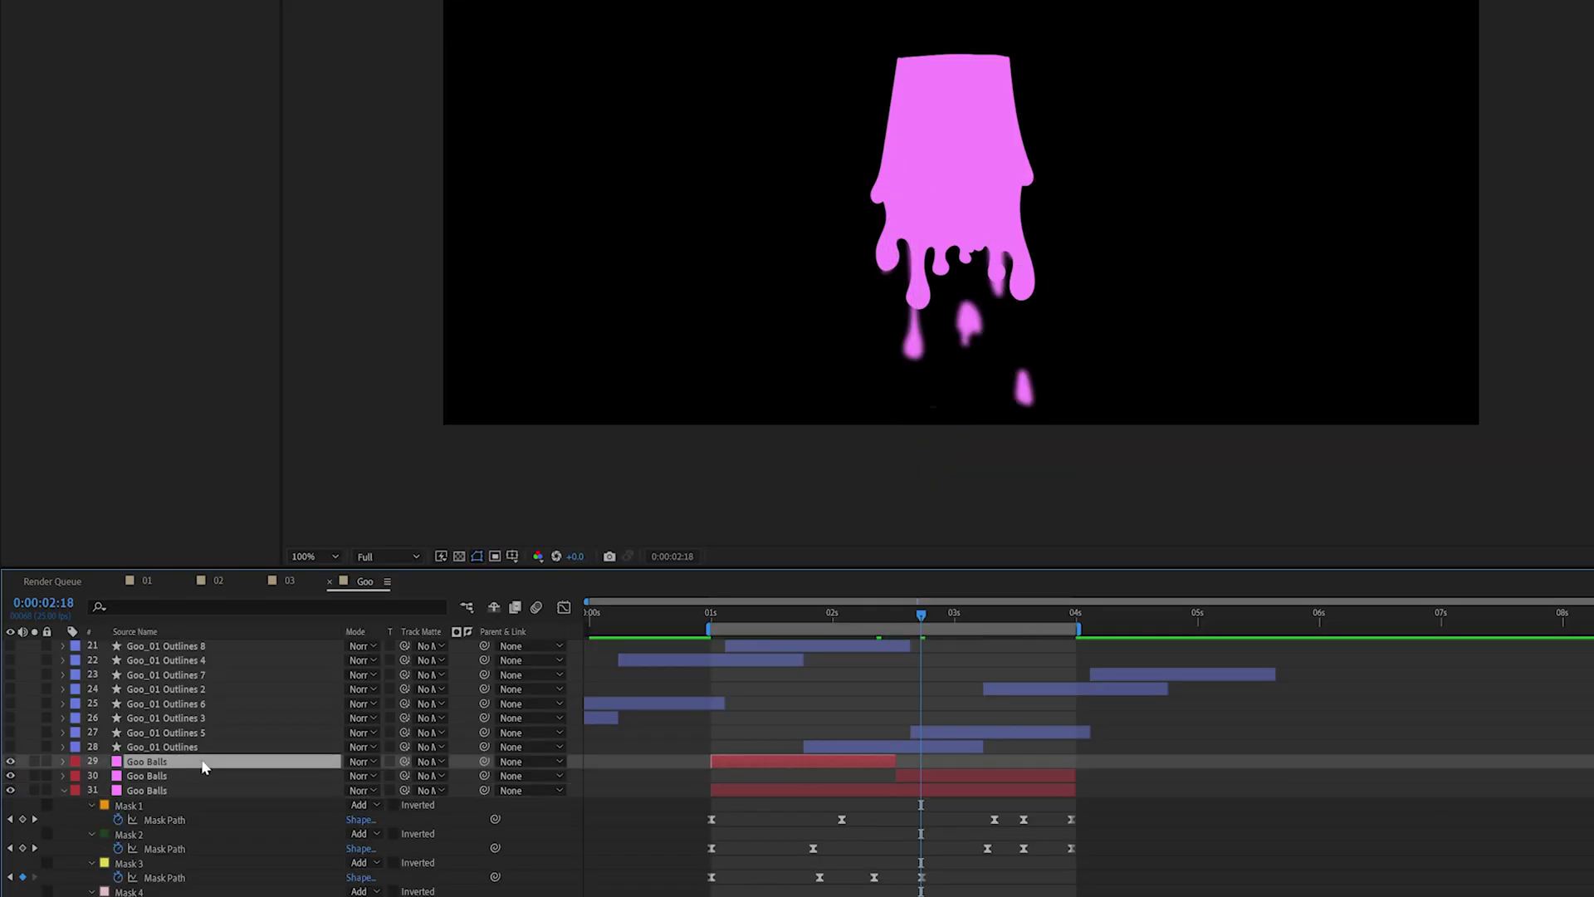
{"action": "left_click", "coordinate": [193, 776], "text": "shift"}
{"action": "key", "text": "m"}
- Examine the offset mask keyframes of the Goo Balls copies and preview the combined drip loop
{"action": "scroll", "coordinate": [814, 812], "scroll_direction": "down", "scroll_amount": 2}
{"action": "scroll", "coordinate": [815, 810], "scroll_direction": "down", "scroll_amount": 3}
{"action": "key", "text": "space"}
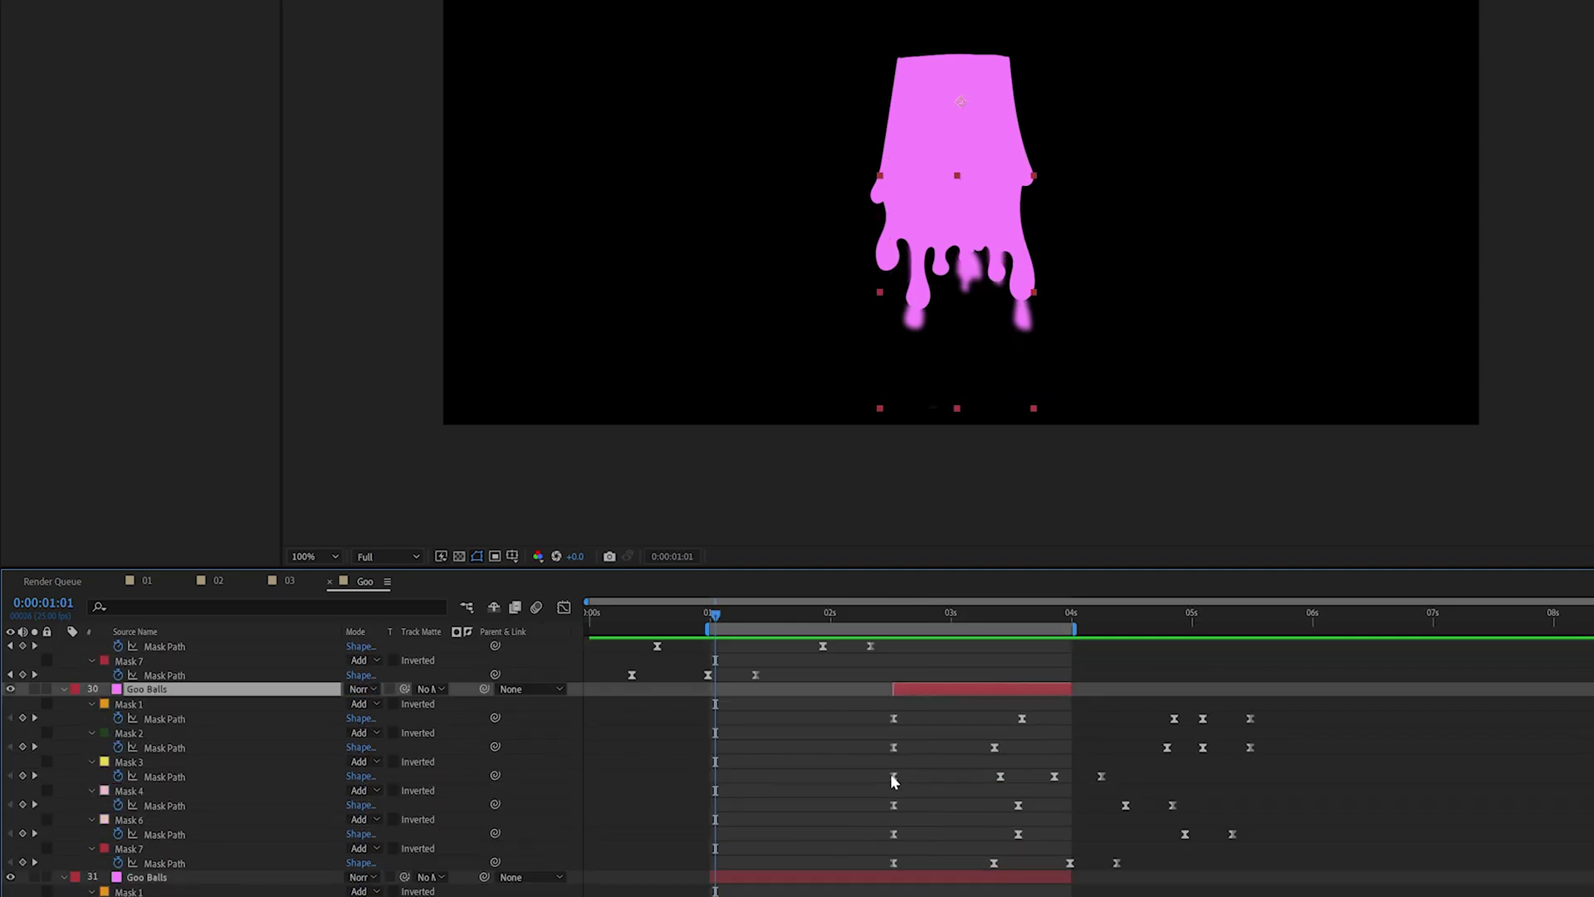
{"action": "key", "text": "space"}
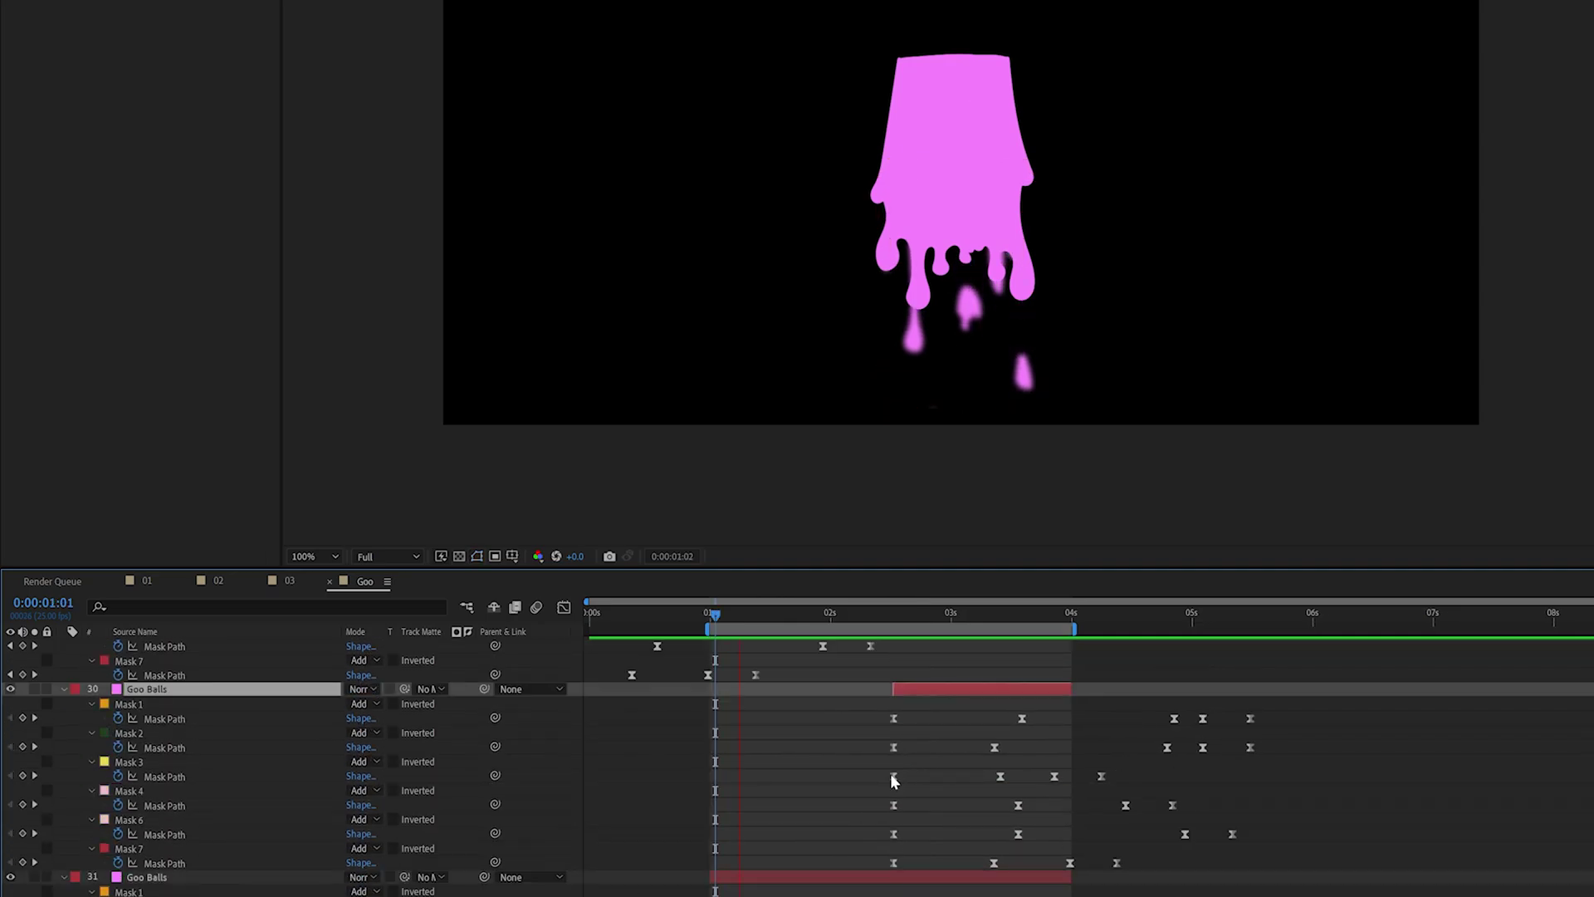
{"action": "scroll", "coordinate": [892, 781], "scroll_direction": "up", "scroll_amount": 1}
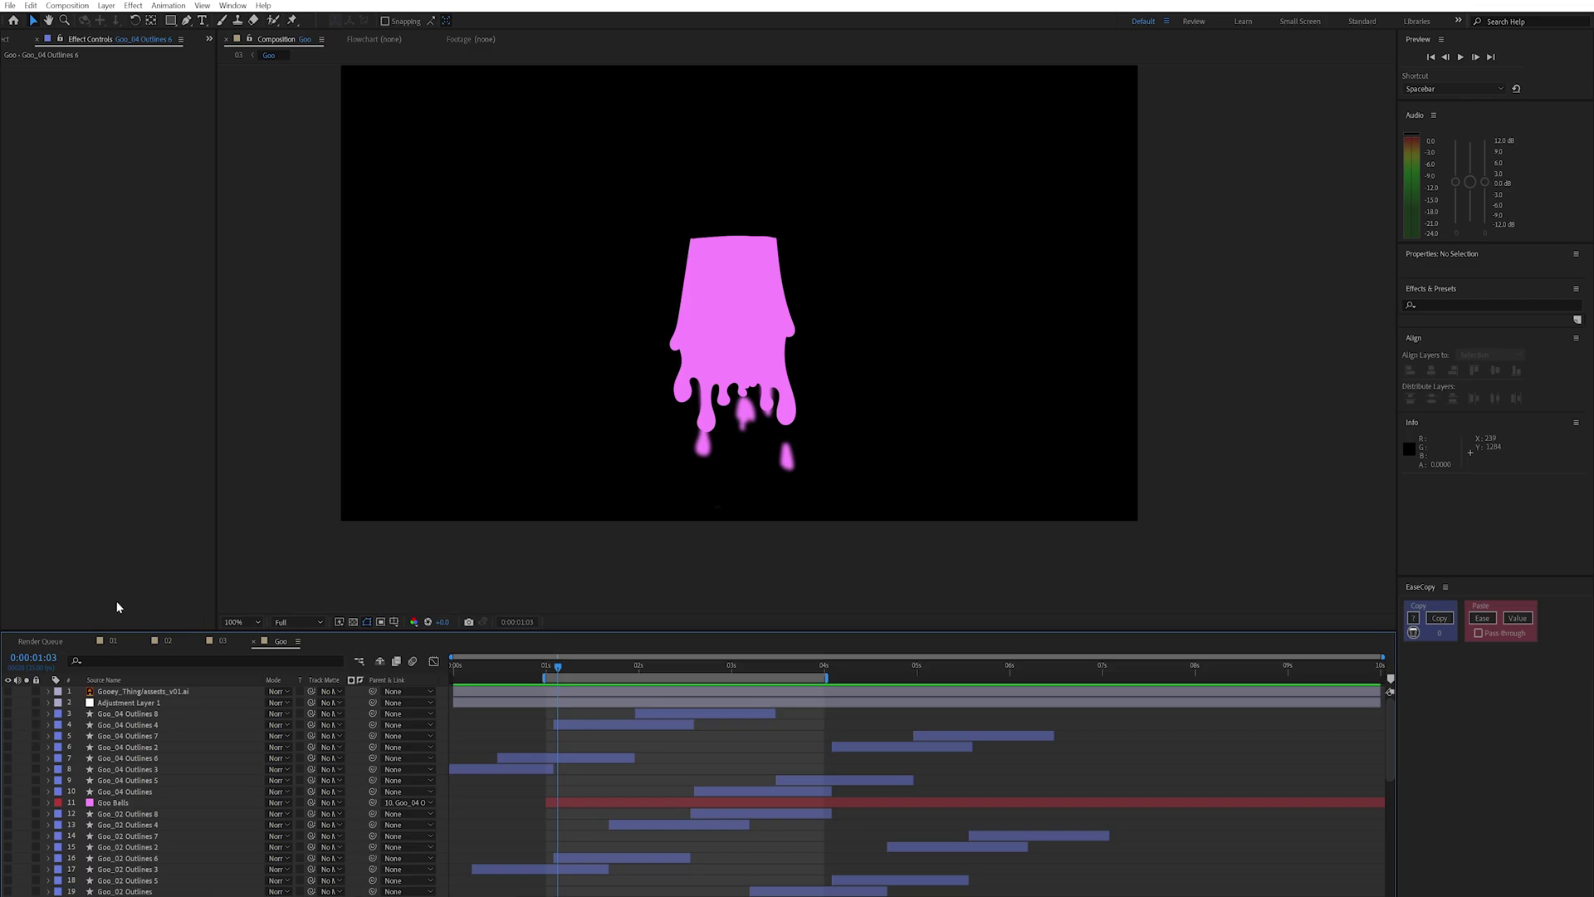
- Turn on Adjustment Layer 1 and try out other Choke Matte values in its Simple Choker effect
{"action": "left_click", "coordinate": [153, 707]}
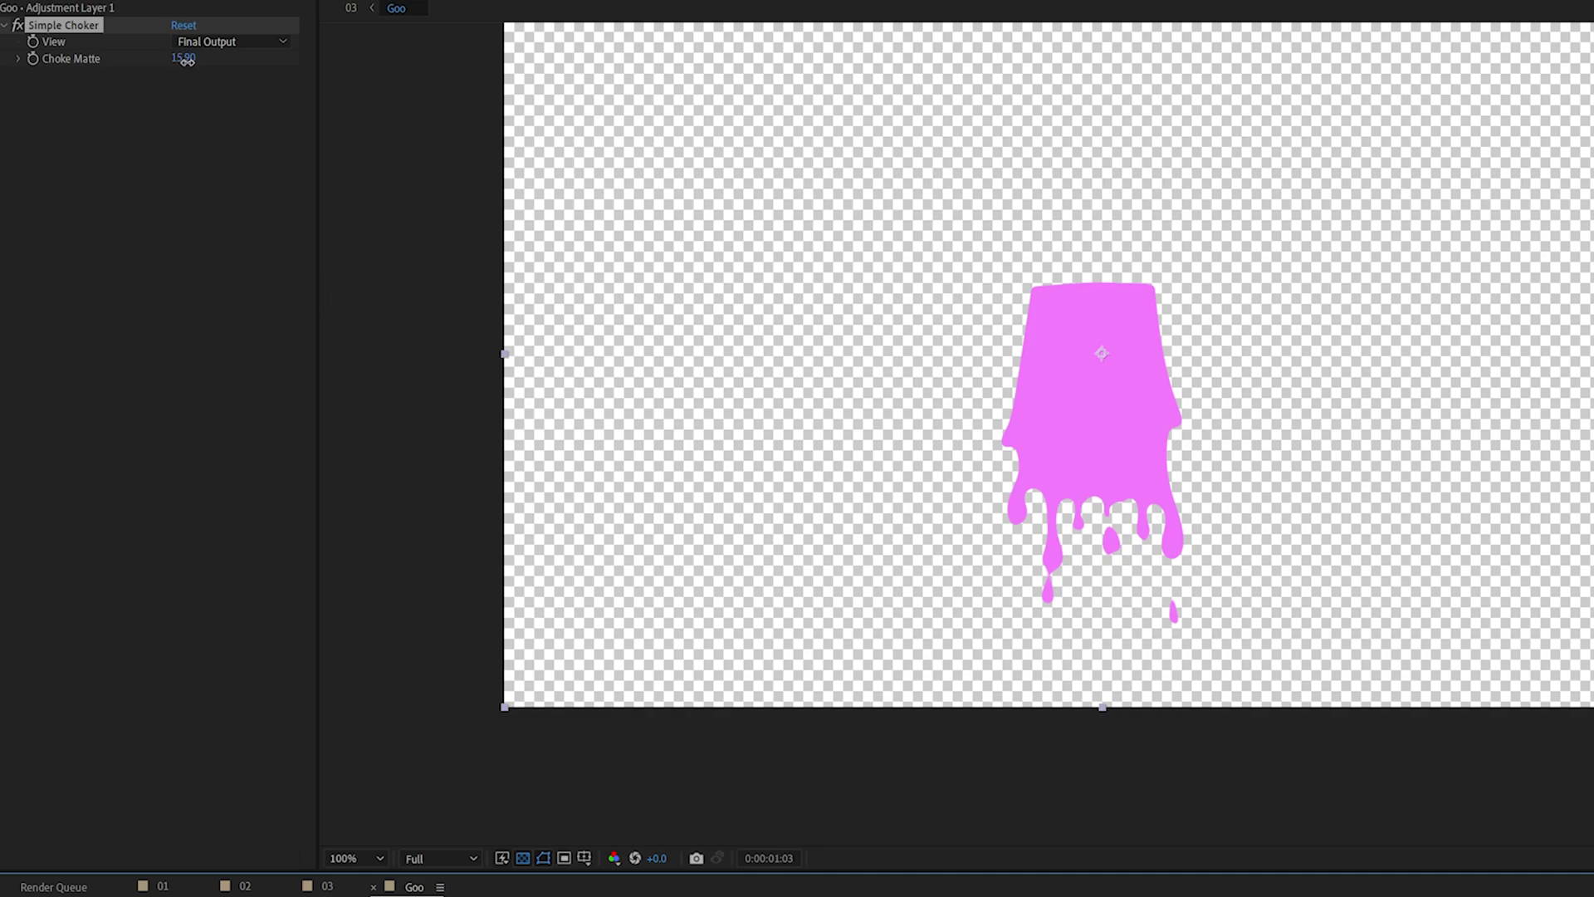
{"action": "left_click_drag", "start_coordinate": [188, 59], "coordinate": [828, 220]}
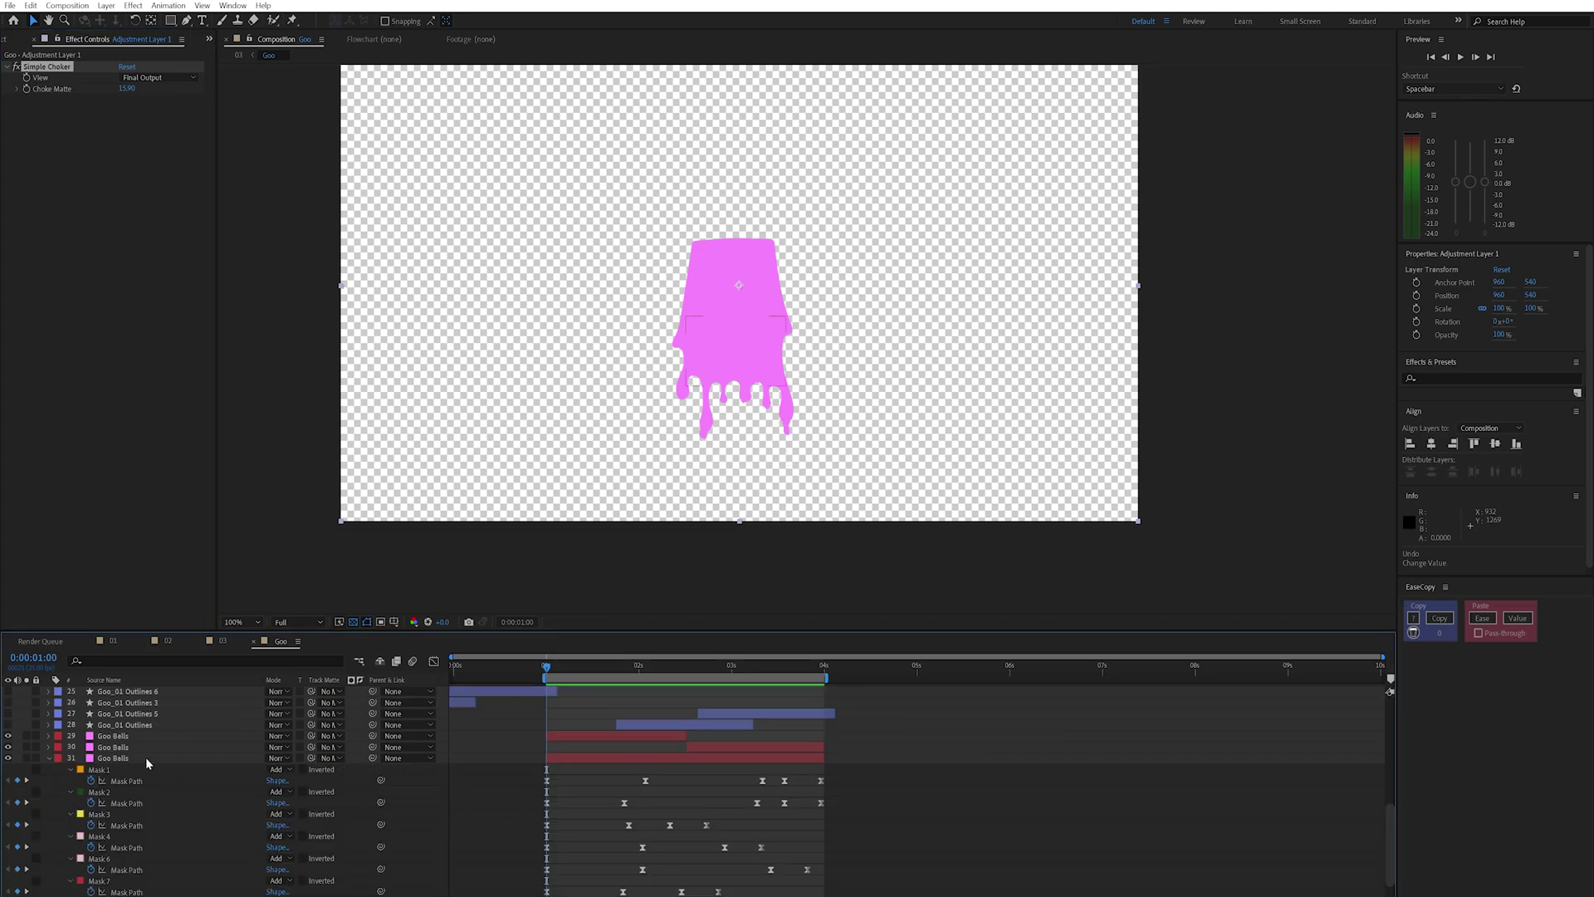
{"action": "scroll", "coordinate": [146, 759], "scroll_direction": "up", "scroll_amount": 5}
{"action": "scroll", "coordinate": [146, 764], "scroll_direction": "up", "scroll_amount": 3}
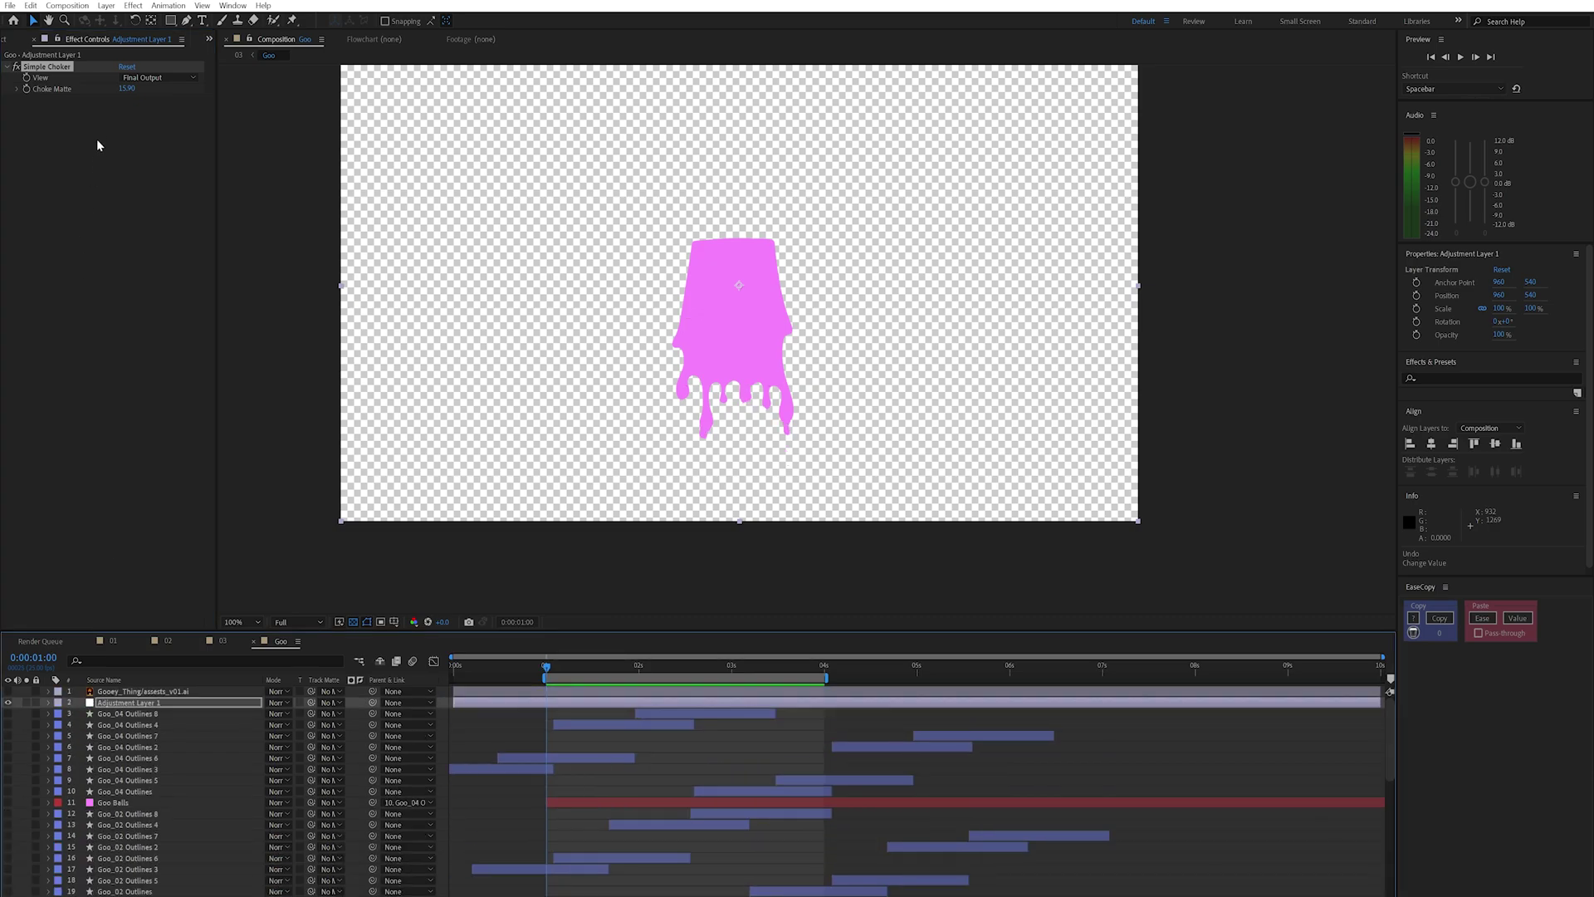
- Lower the Simple Choker's Choke Matte and solo Adjustment Layer 1 with the lower Goo Balls layers to compare the choke
{"action": "left_click_drag", "start_coordinate": [126, 96], "coordinate": [91, 103]}
{"action": "scroll", "coordinate": [498, 795], "scroll_direction": "down", "scroll_amount": 8}
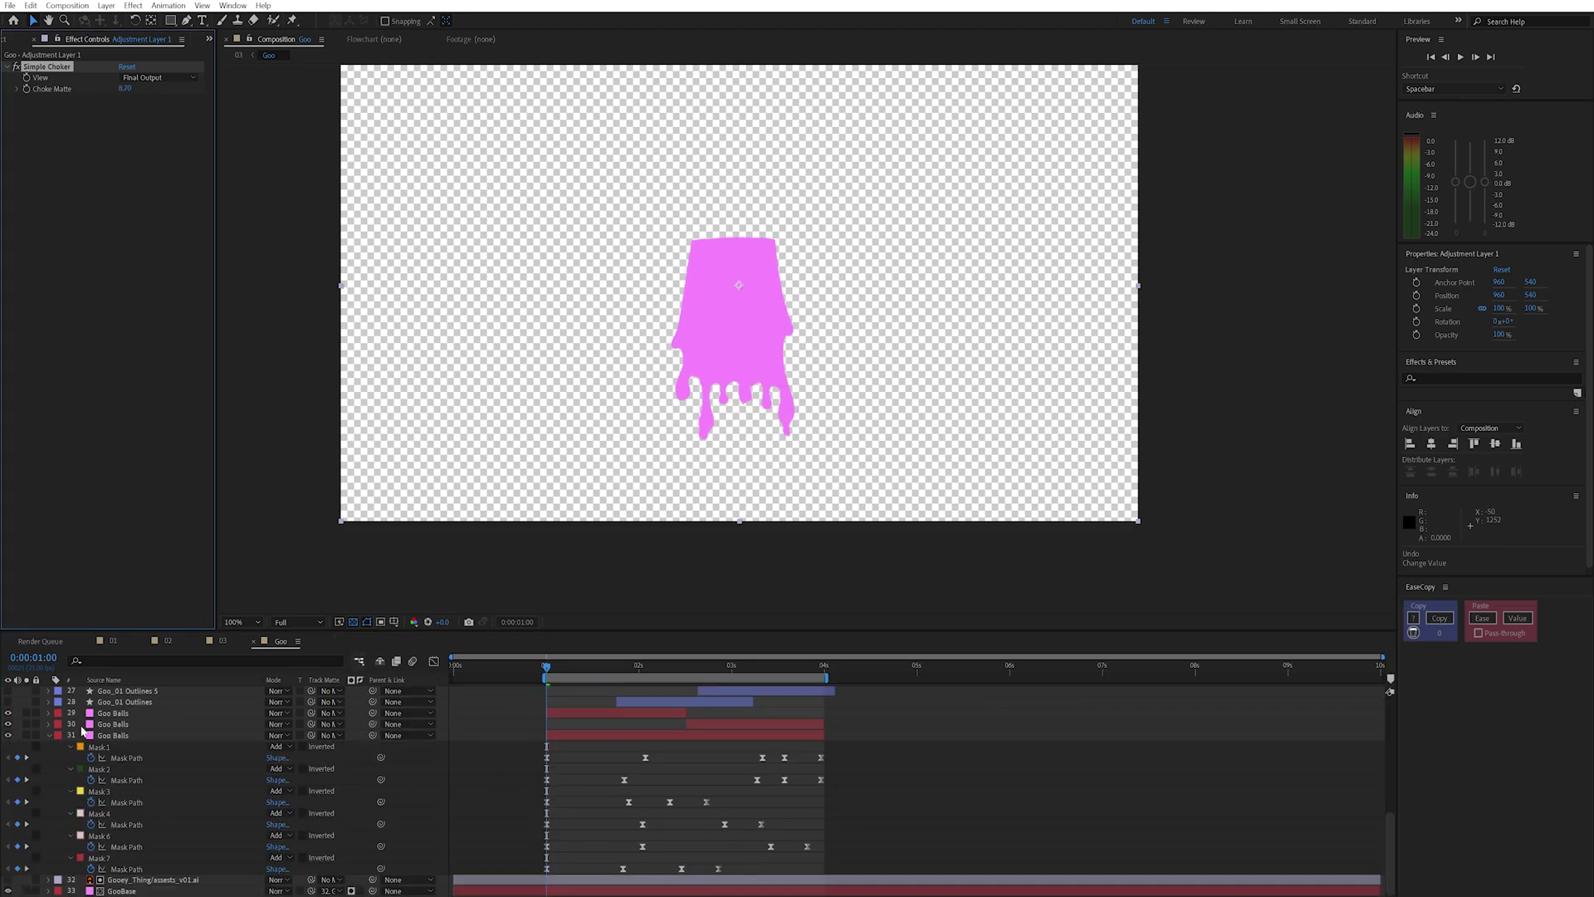
{"action": "scroll", "coordinate": [75, 728], "scroll_direction": "up", "scroll_amount": 8}
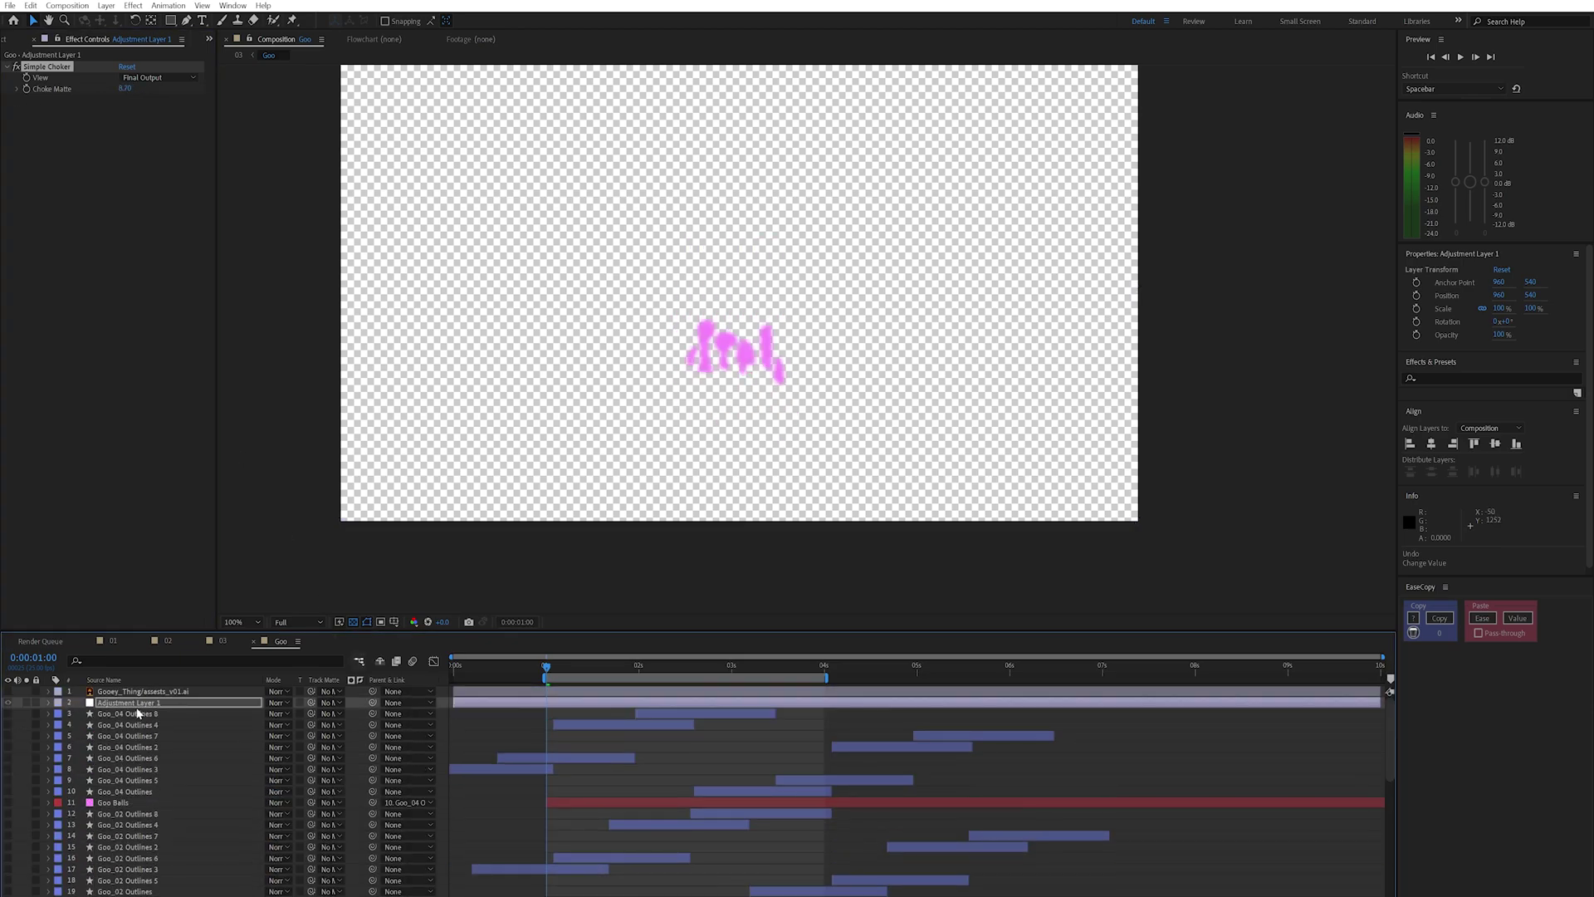
{"action": "left_click", "coordinate": [137, 706]}
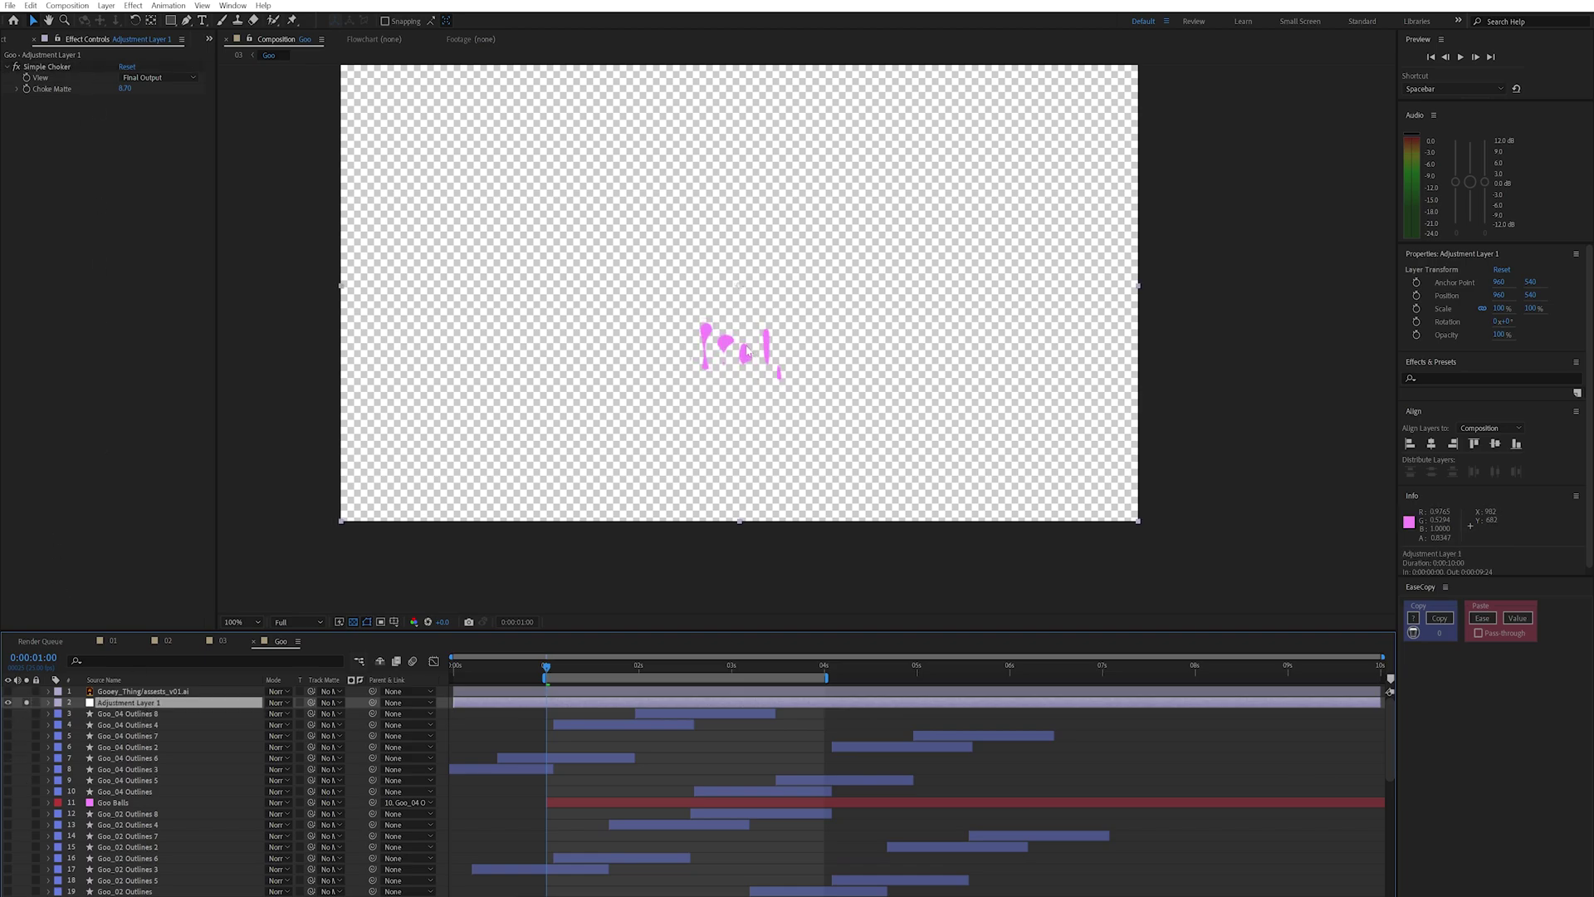
- Set the Simple Choker's Choke Matte to 16 and turn off the layer soloing
{"action": "left_click", "coordinate": [125, 88]}
{"action": "type", "text": "16"}
{"action": "key", "text": "Return"}
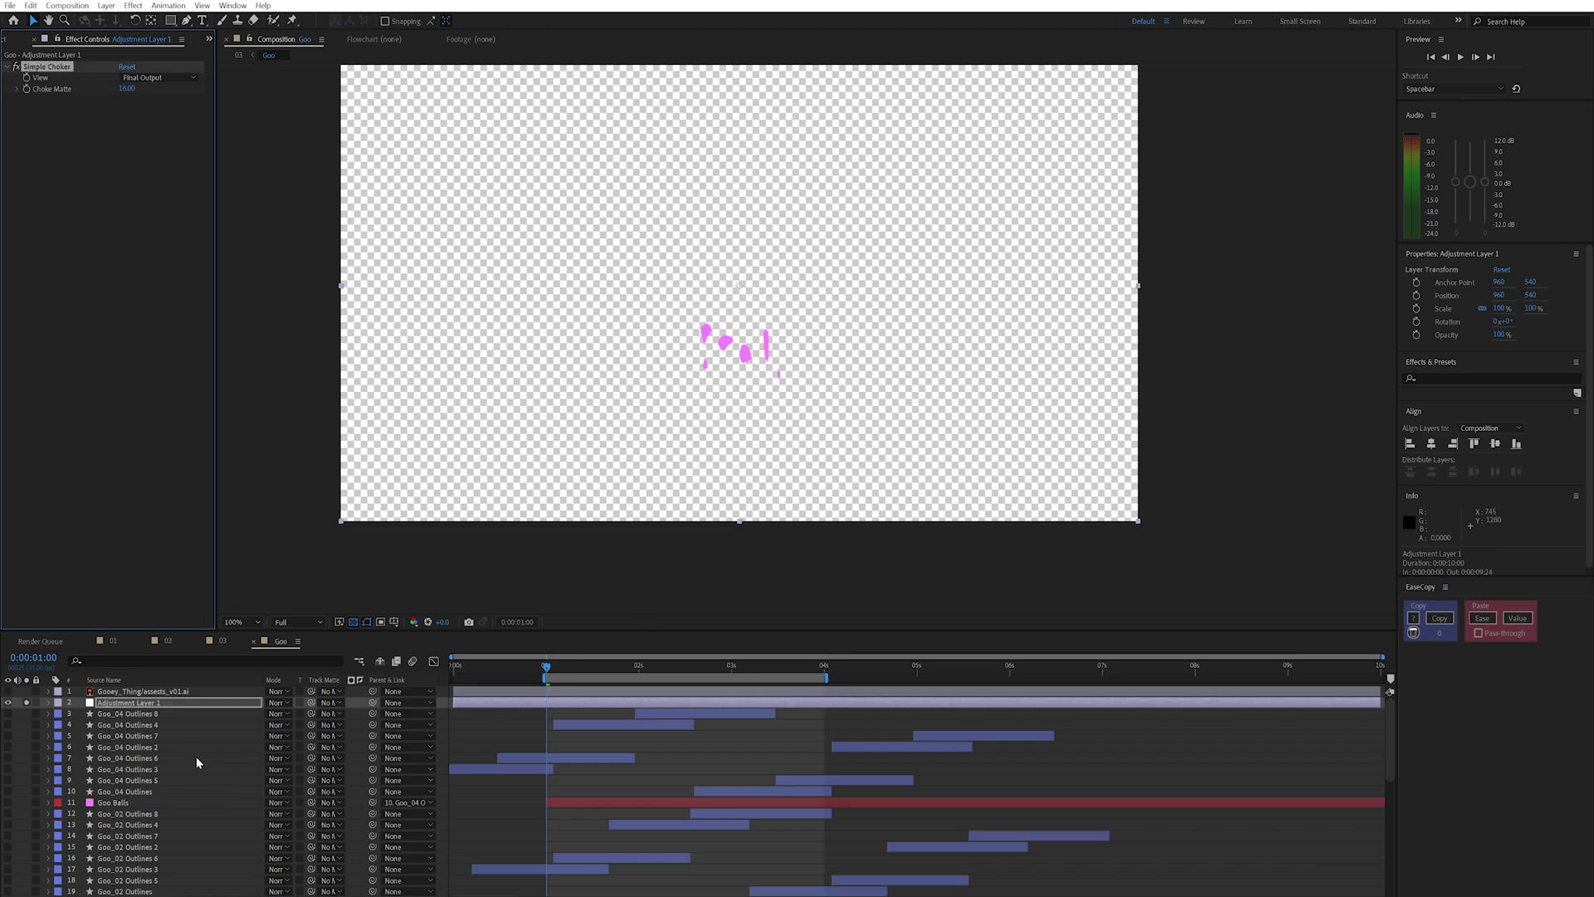
{"action": "left_click", "coordinate": [27, 702]}
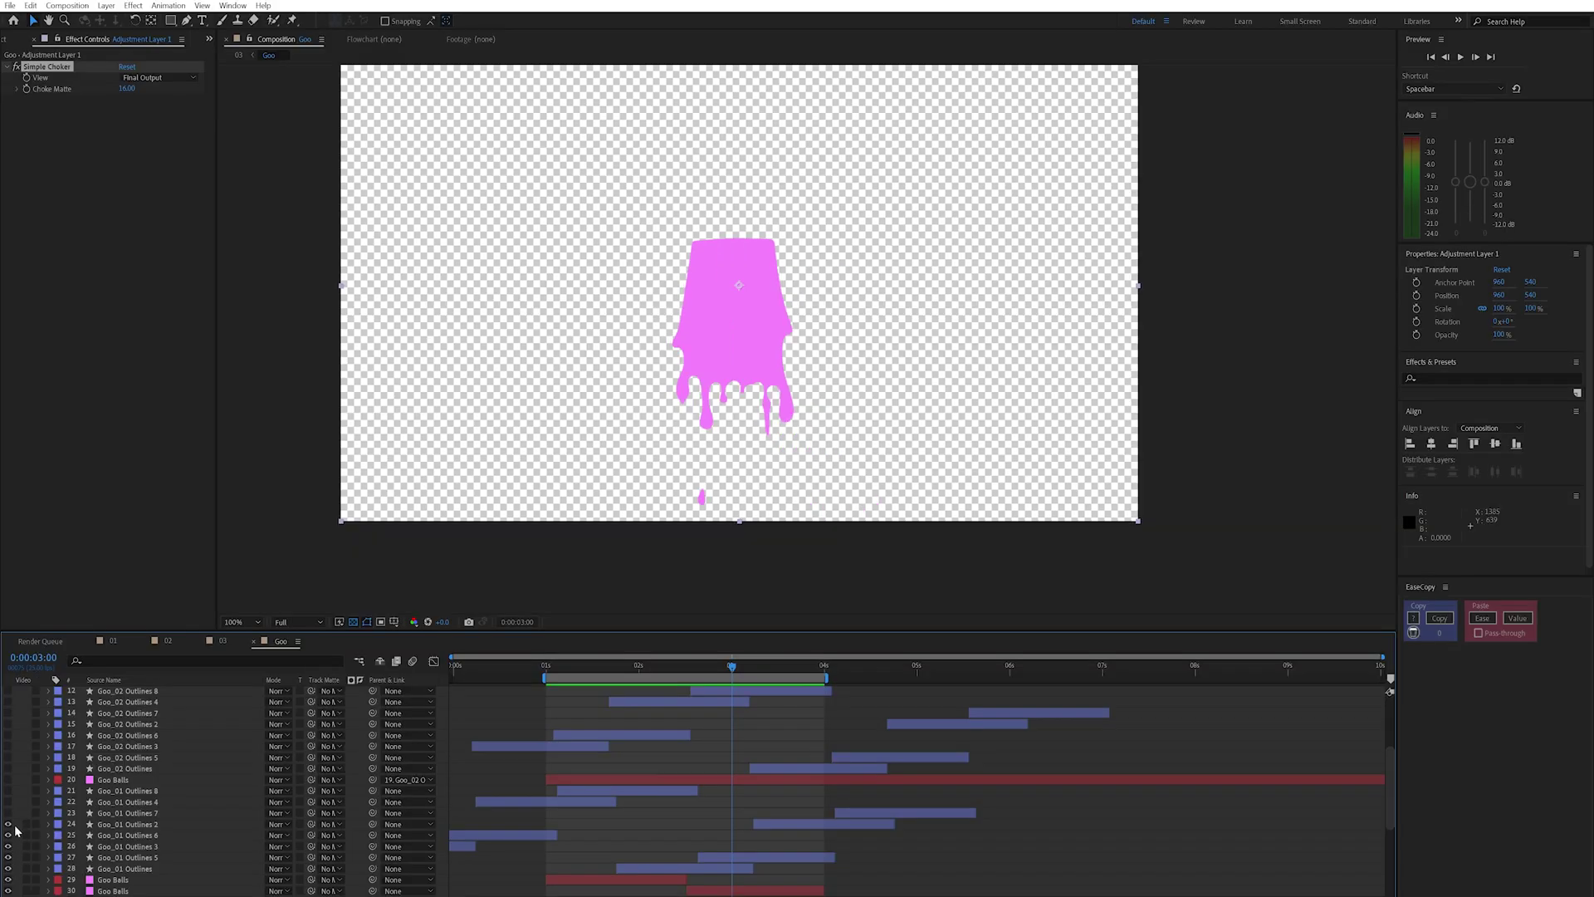
- Show all the Goo_01 Outlines layers and preview their drip animation
{"action": "left_click_drag", "start_coordinate": [11, 793], "coordinate": [9, 789]}
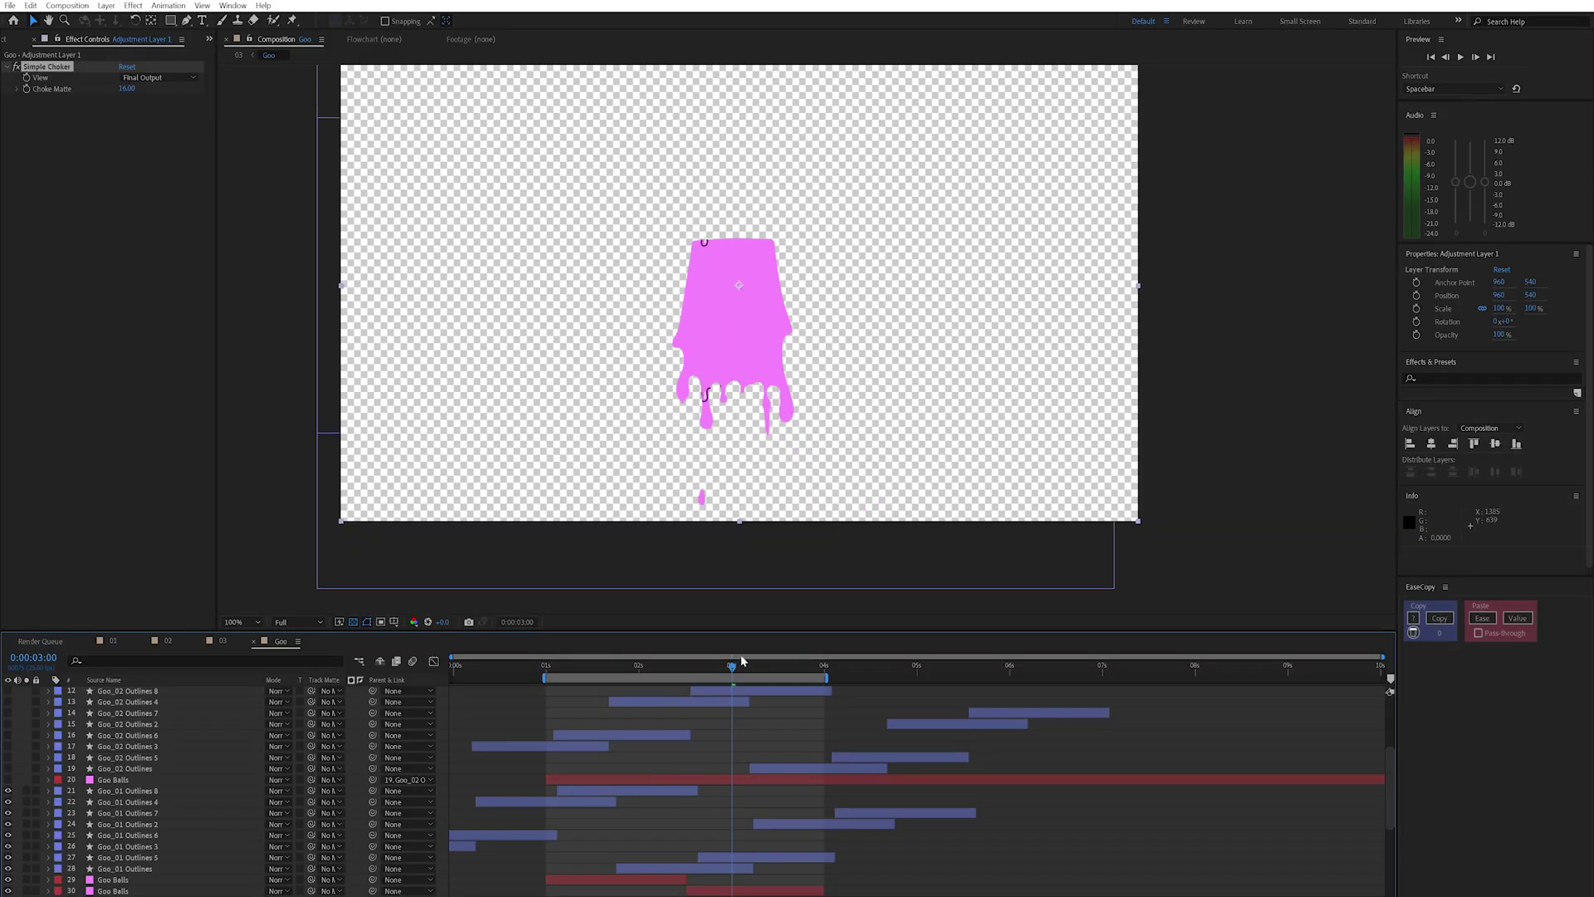
{"action": "left_click_drag", "start_coordinate": [732, 666], "coordinate": [654, 678]}
{"action": "key", "text": "space"}
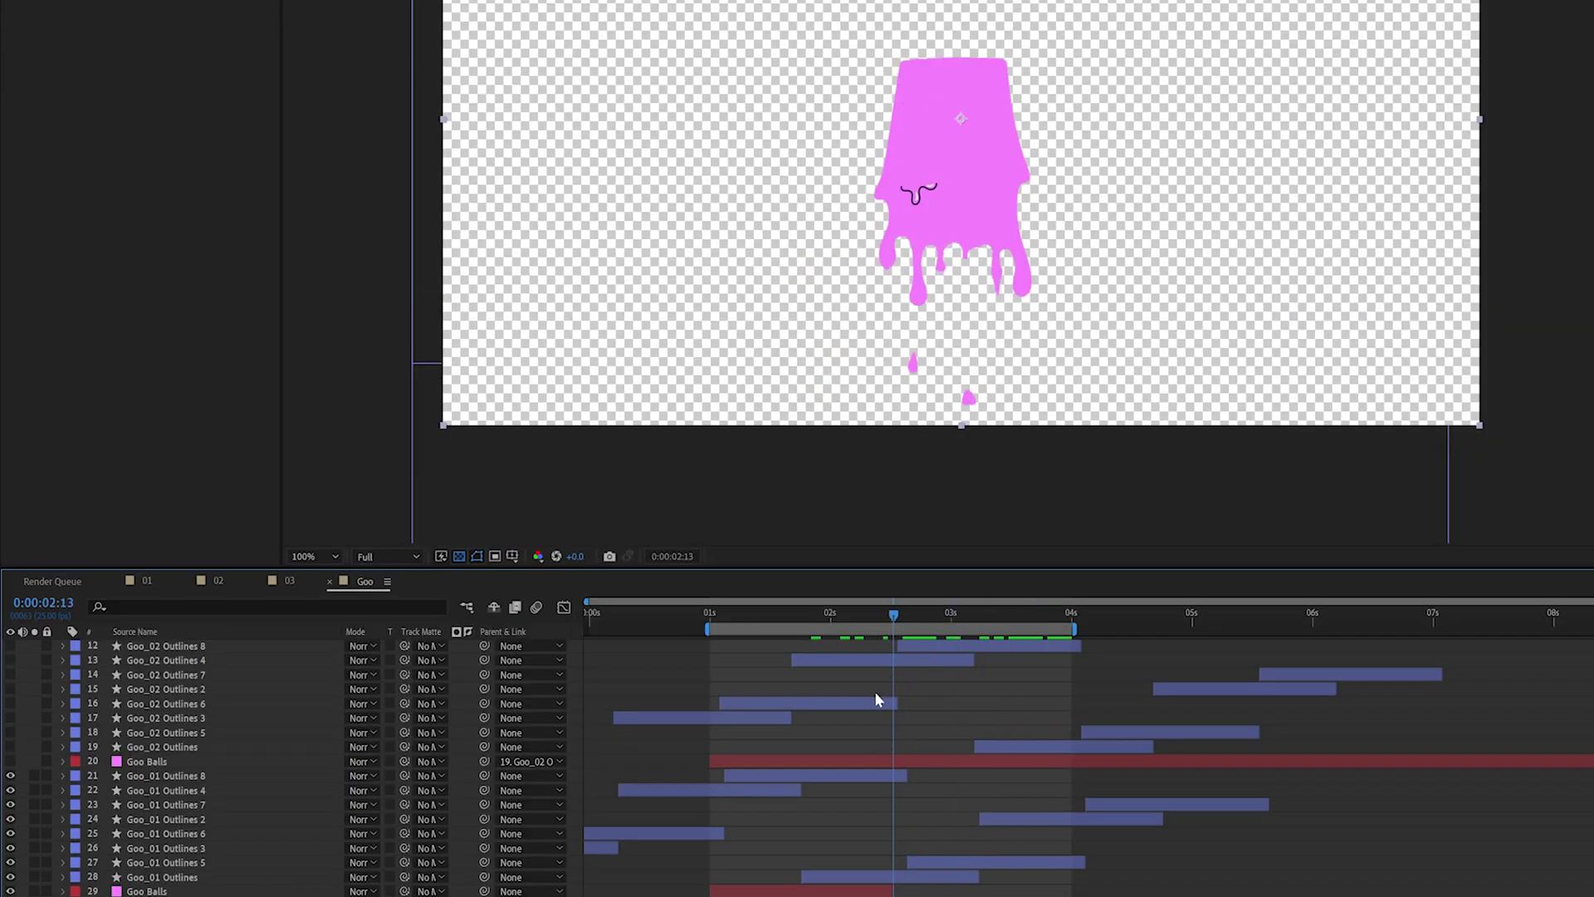
- Reveal and collapse the keyframes of Goo_01 Outlines, and examine its timing against the staggered Goo_01 Outlines 5 copy
{"action": "scroll", "coordinate": [668, 804], "scroll_direction": "down", "scroll_amount": 3}
{"action": "left_click", "coordinate": [896, 787]}
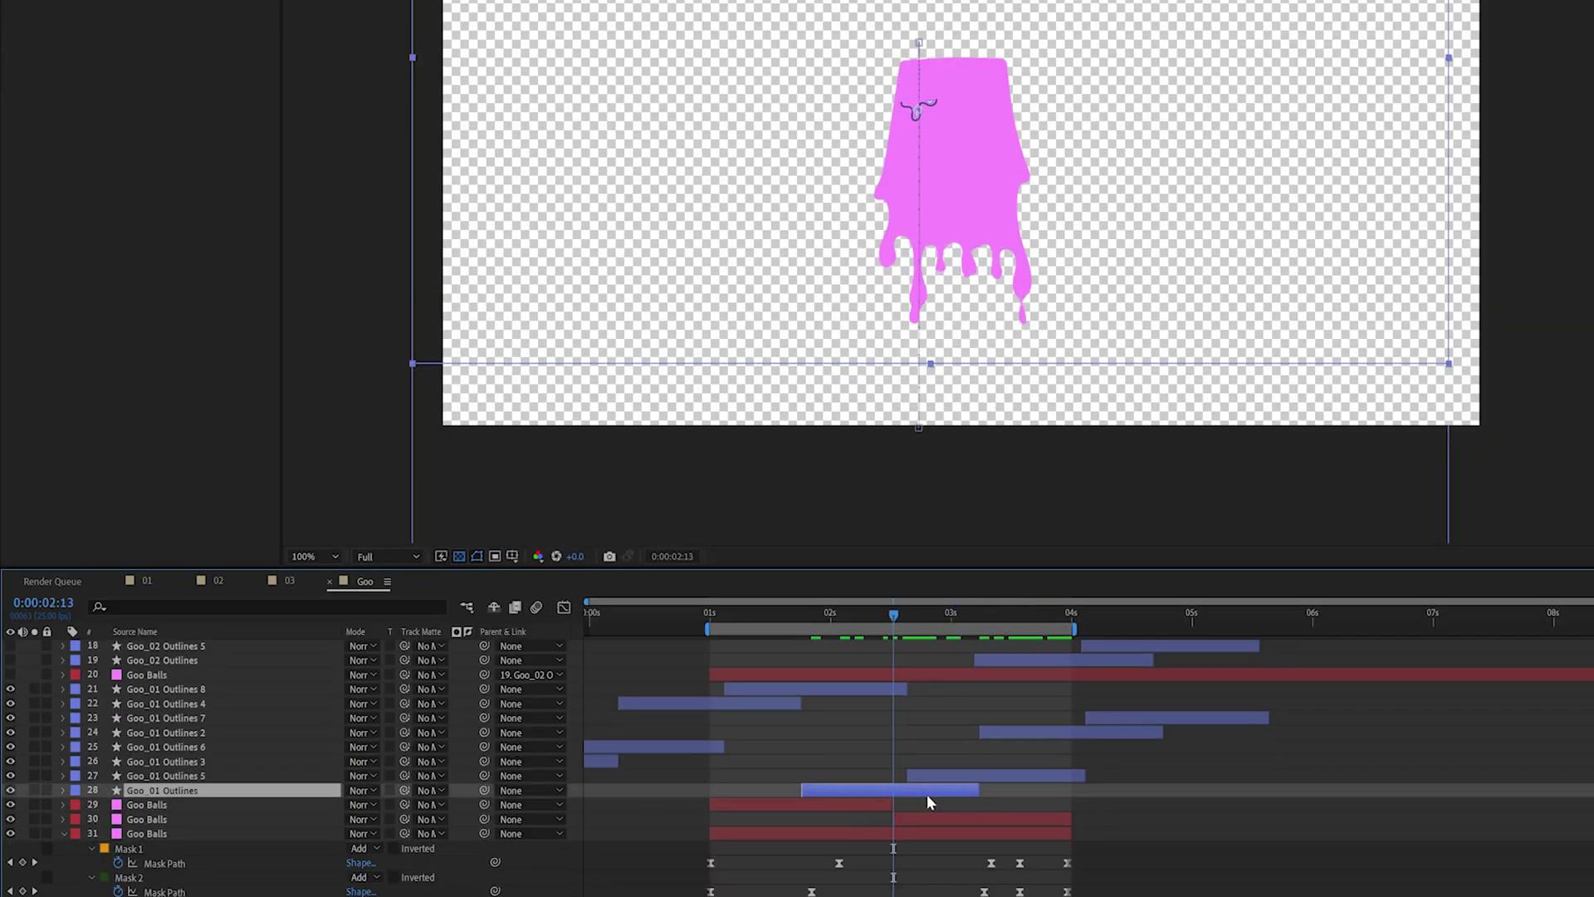
{"action": "key", "text": "u"}
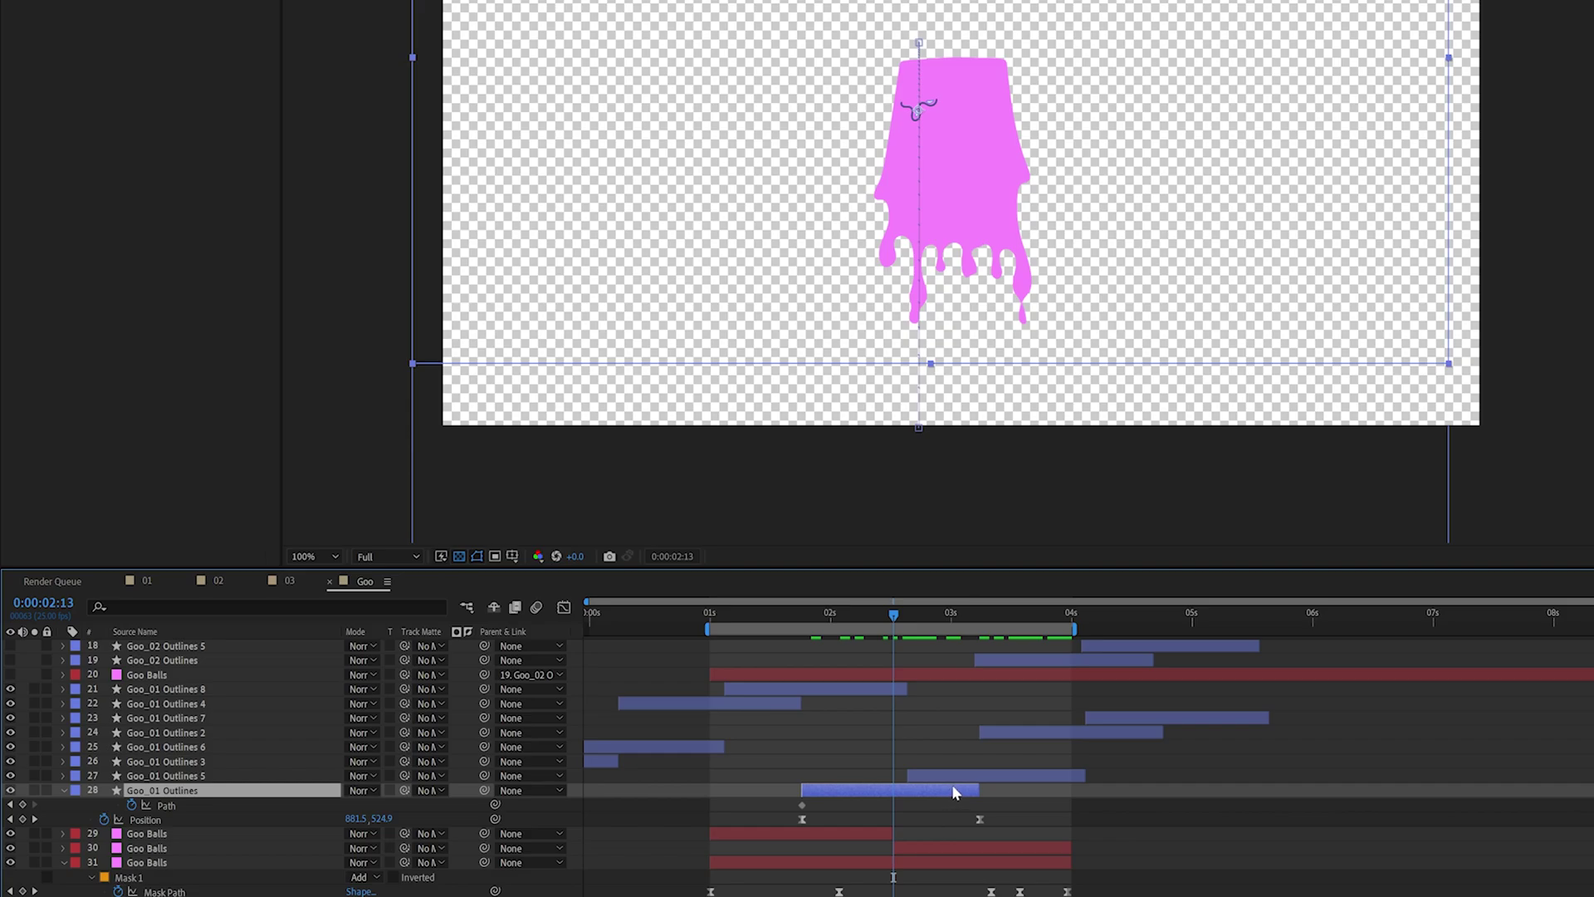
{"action": "key", "text": "u"}
{"action": "left_click", "coordinate": [983, 774]}
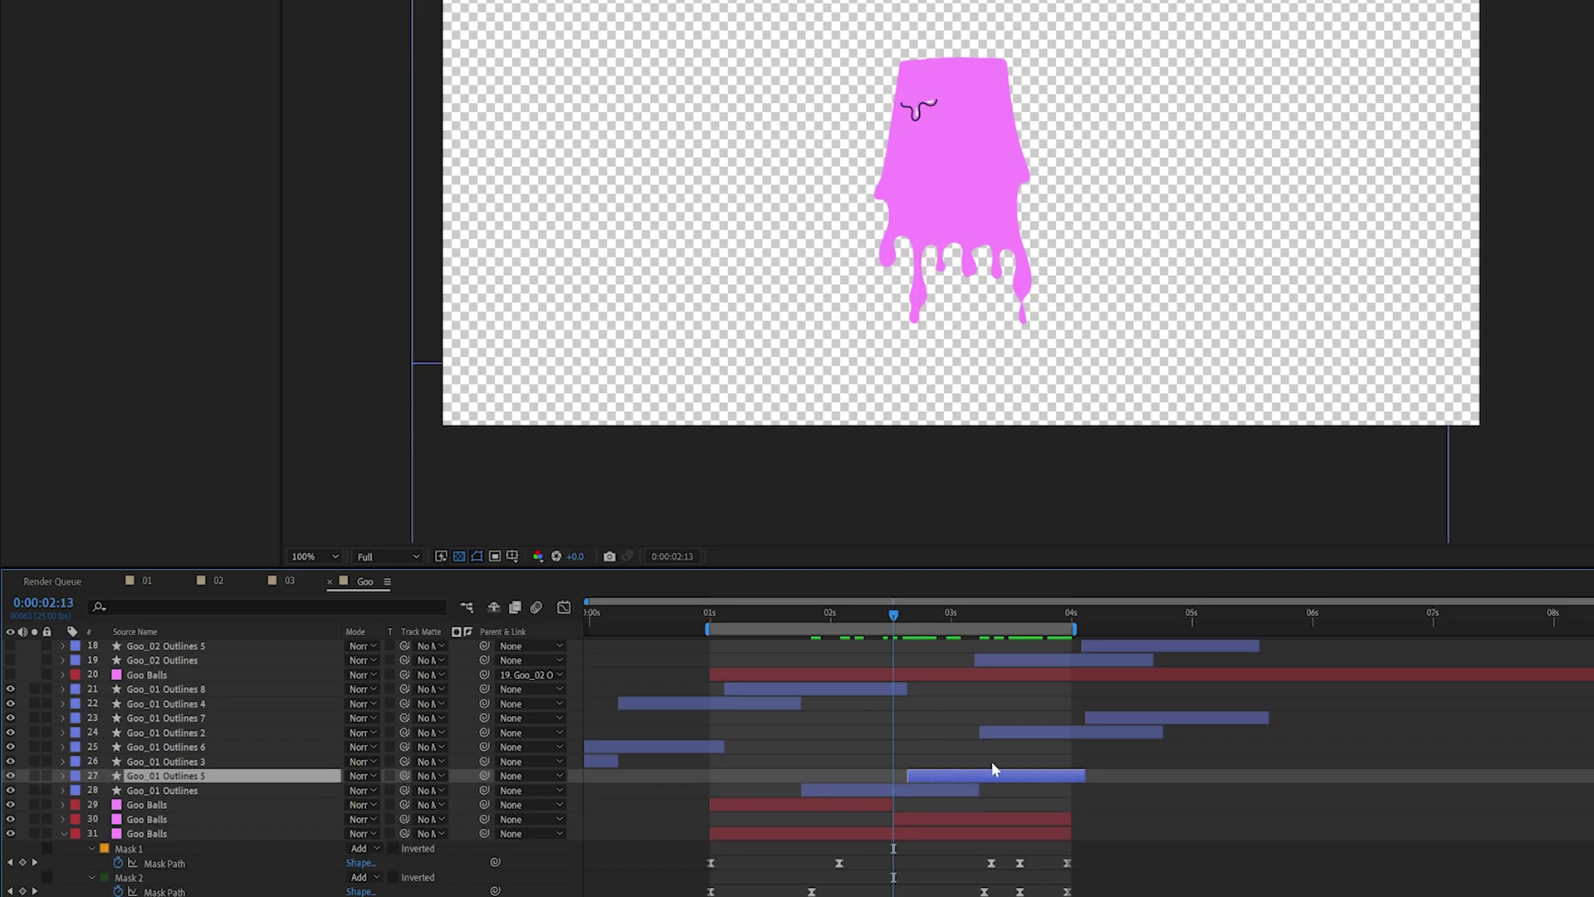
{"action": "left_click_drag", "start_coordinate": [1029, 614], "coordinate": [913, 631]}
- Show Goo Balls layer 20 together with all the Goo_02 Outlines layers
{"action": "scroll", "coordinate": [122, 721], "scroll_direction": "up", "scroll_amount": 2}
{"action": "left_click", "coordinate": [120, 763]}
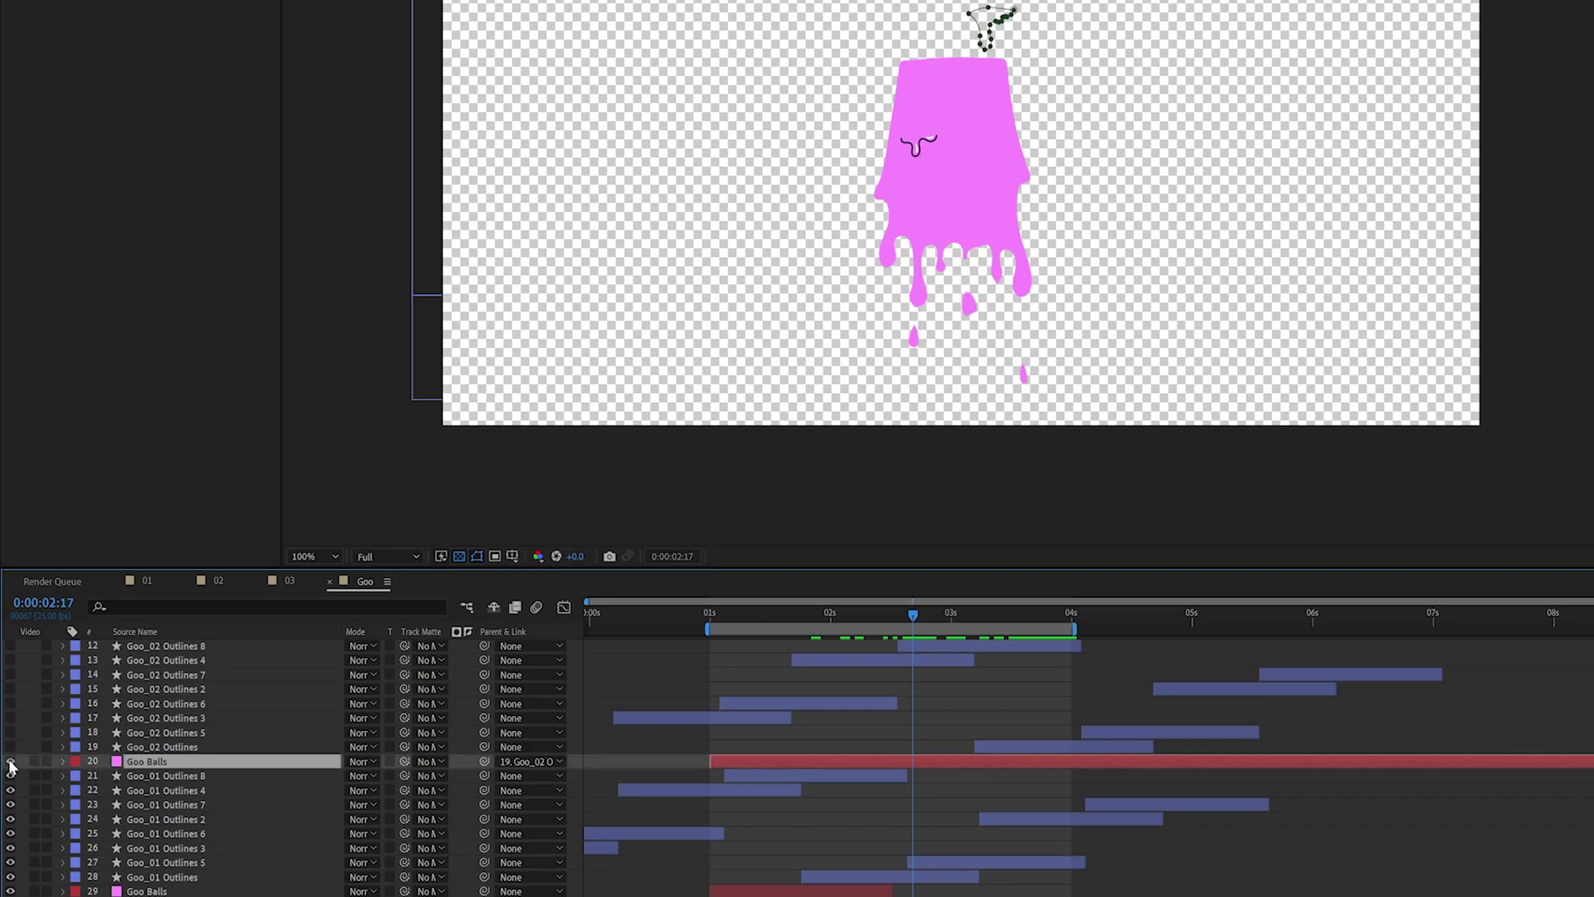
{"action": "left_click", "coordinate": [11, 761]}
{"action": "left_click_drag", "start_coordinate": [12, 753], "coordinate": [10, 646]}
- Scrub the goo to 0:00:04:02 and show the Goo_04 Outlines layers with their Goo Balls layer
{"action": "scroll", "coordinate": [12, 664], "scroll_direction": "up", "scroll_amount": 3}
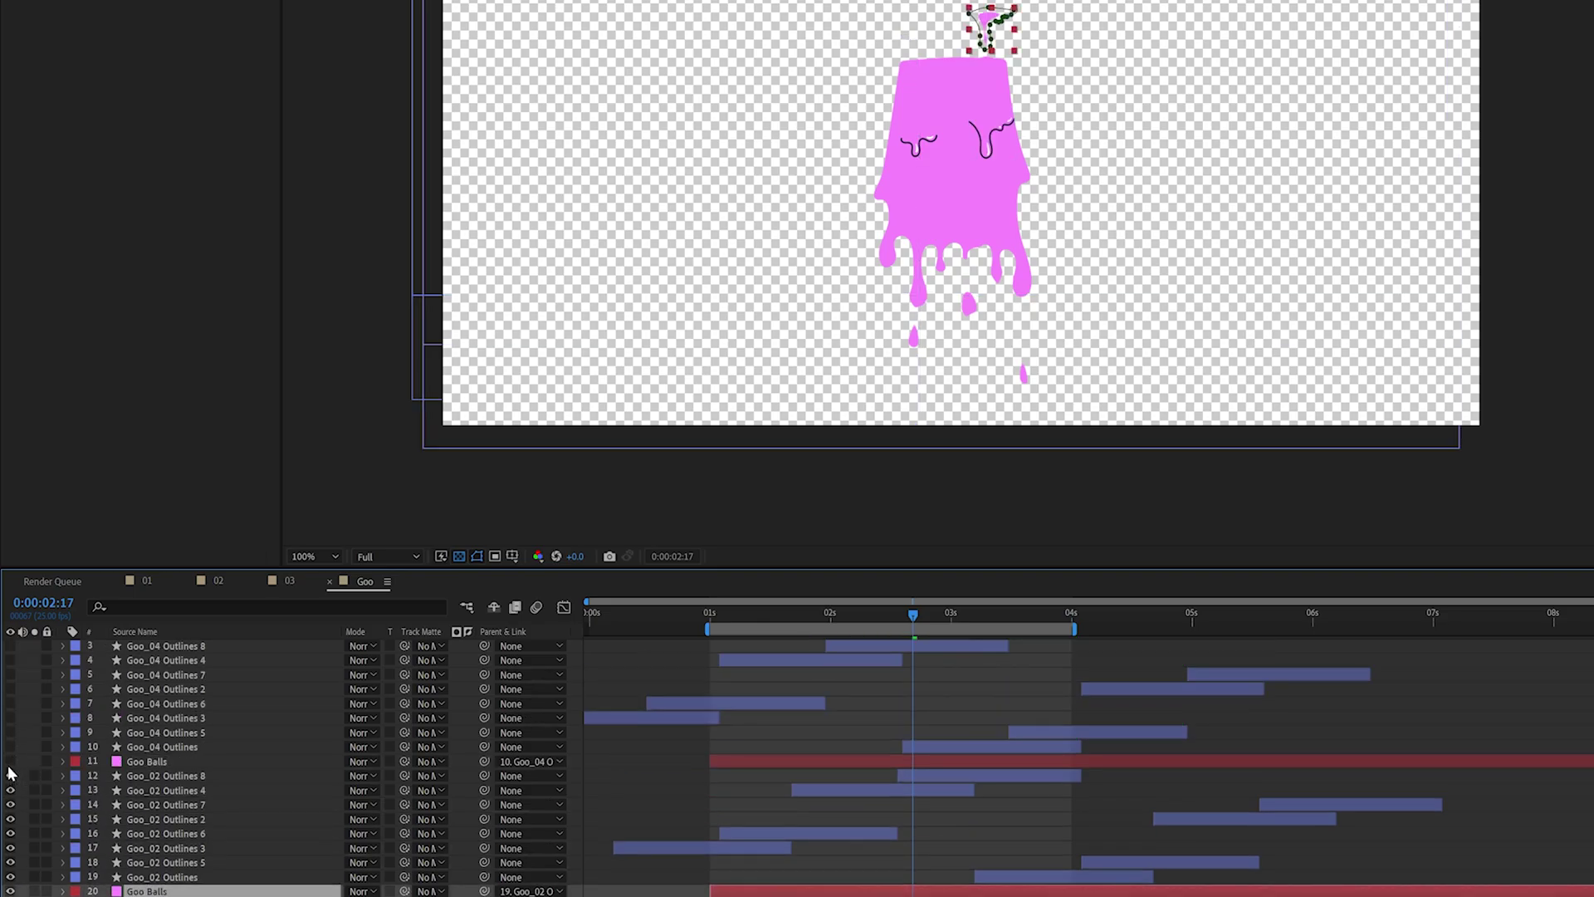
{"action": "left_click_drag", "start_coordinate": [920, 616], "coordinate": [1081, 624]}
{"action": "scroll", "coordinate": [98, 786], "scroll_direction": "up", "scroll_amount": 1}
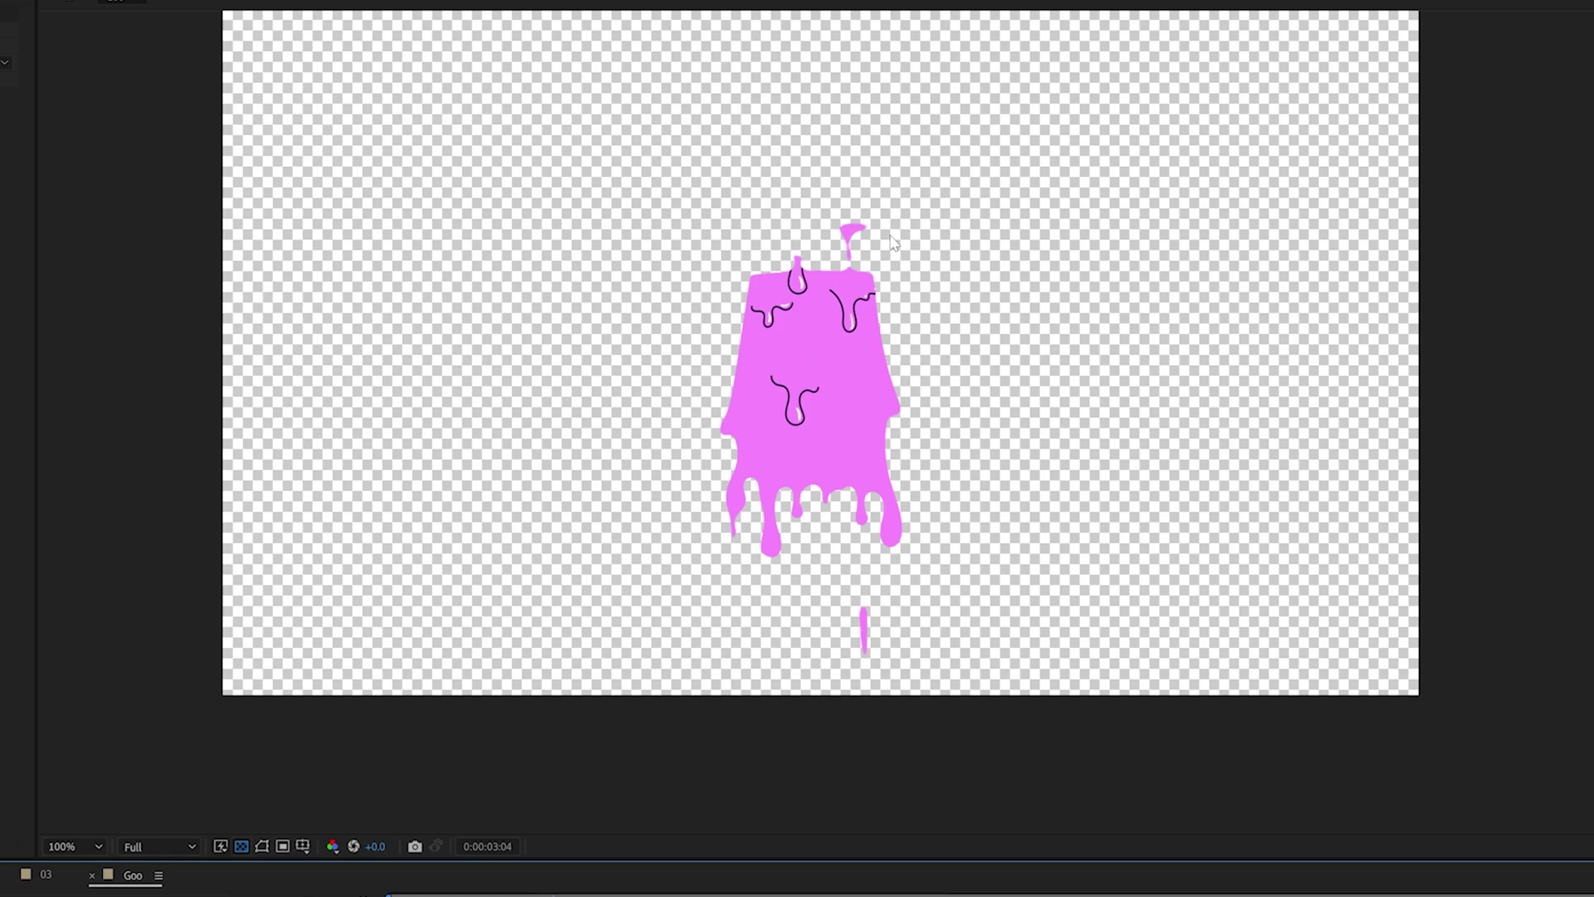
{"action": "scroll", "coordinate": [772, 219], "scroll_direction": "up", "scroll_amount": 1}
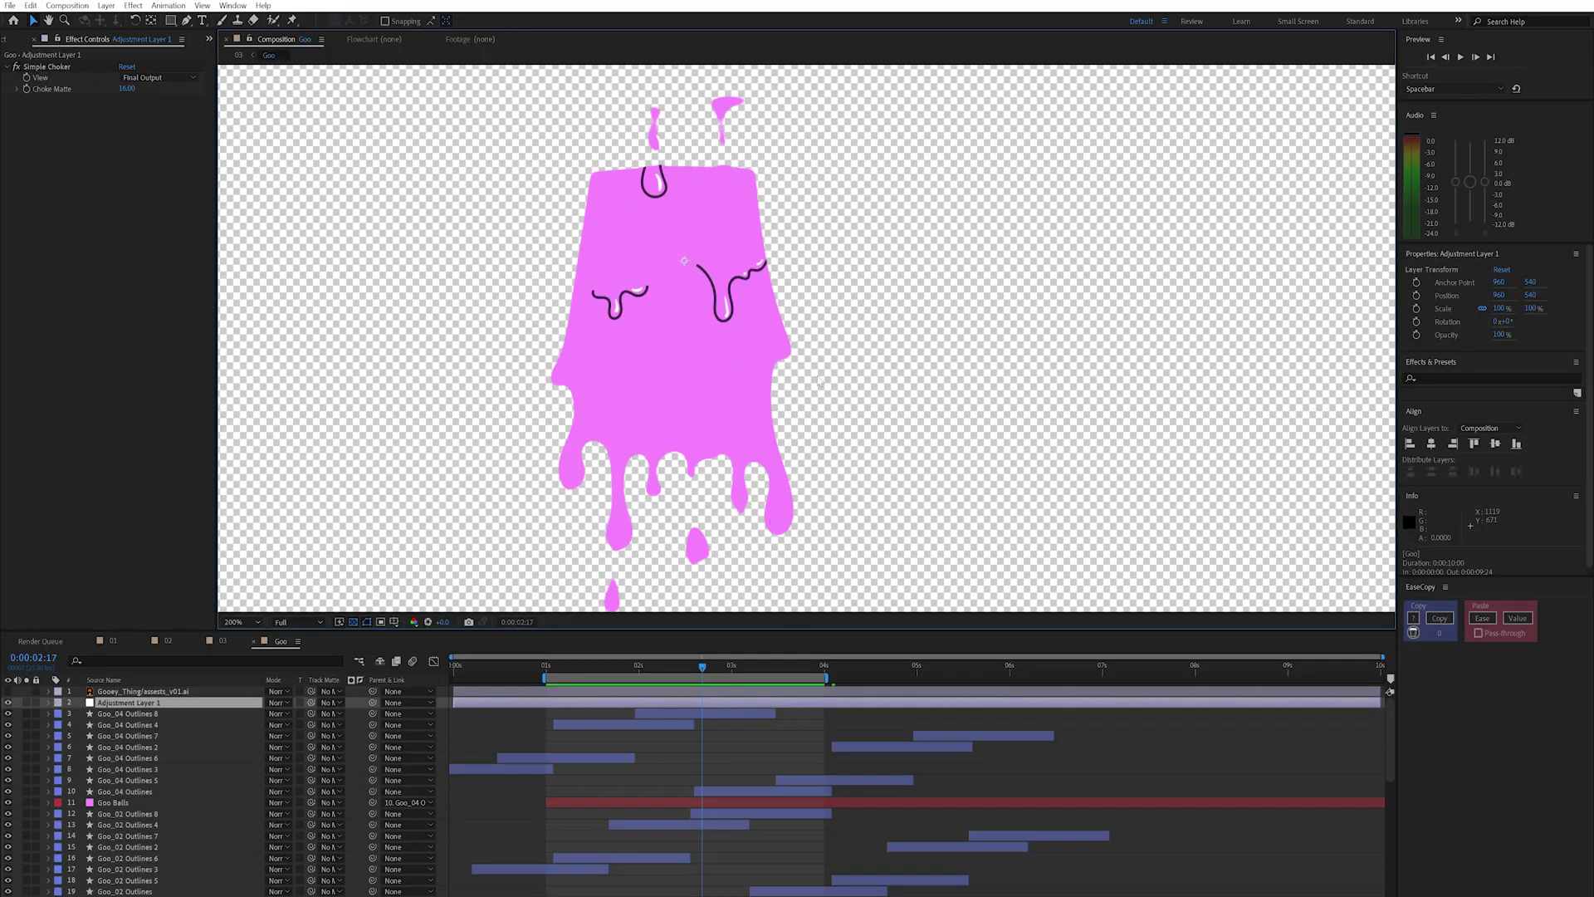
- Return to composition 03 and expand the Goo layer to examine its Stroke layer style and Time Remap
{"action": "key", "text": "Tab"}
{"action": "left_click", "coordinate": [747, 378]}
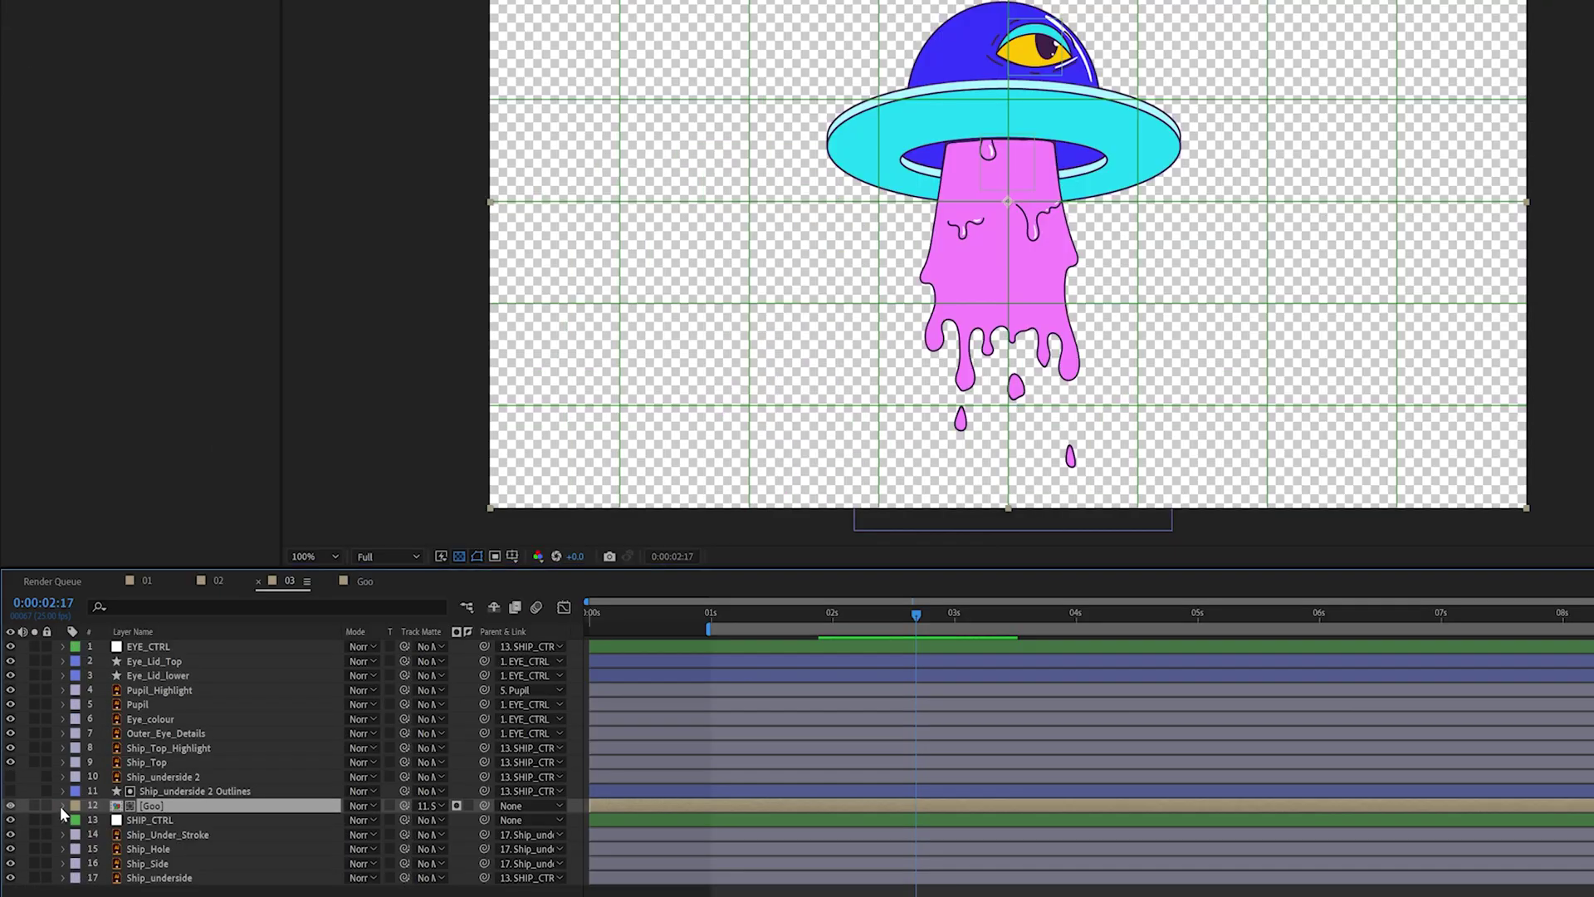
{"action": "left_click", "coordinate": [48, 814]}
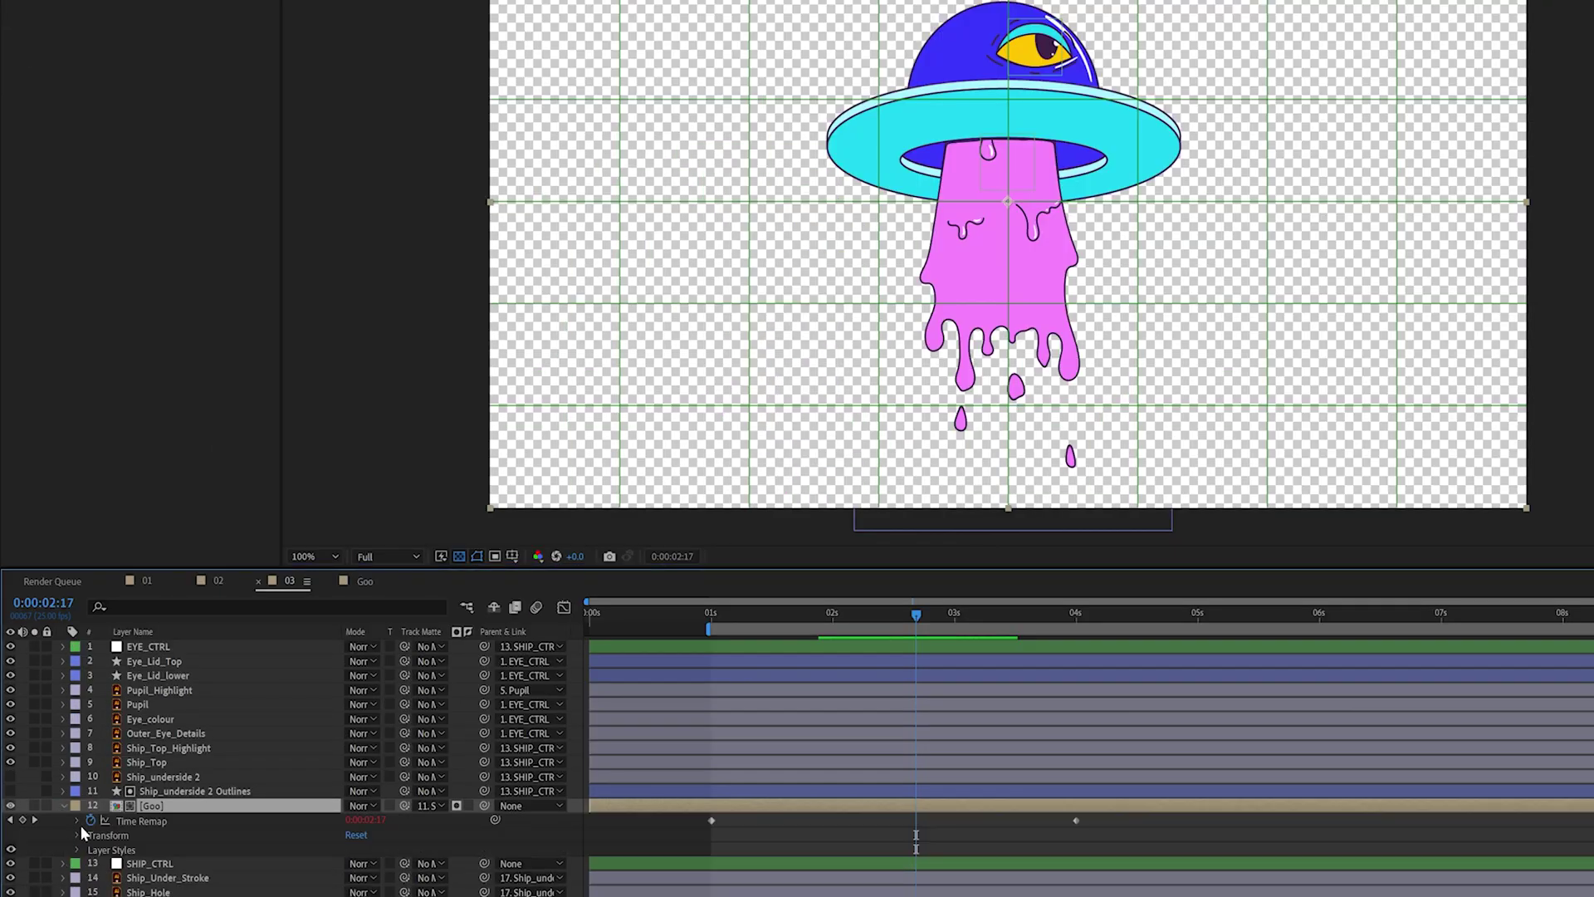
{"action": "left_click", "coordinate": [76, 849]}
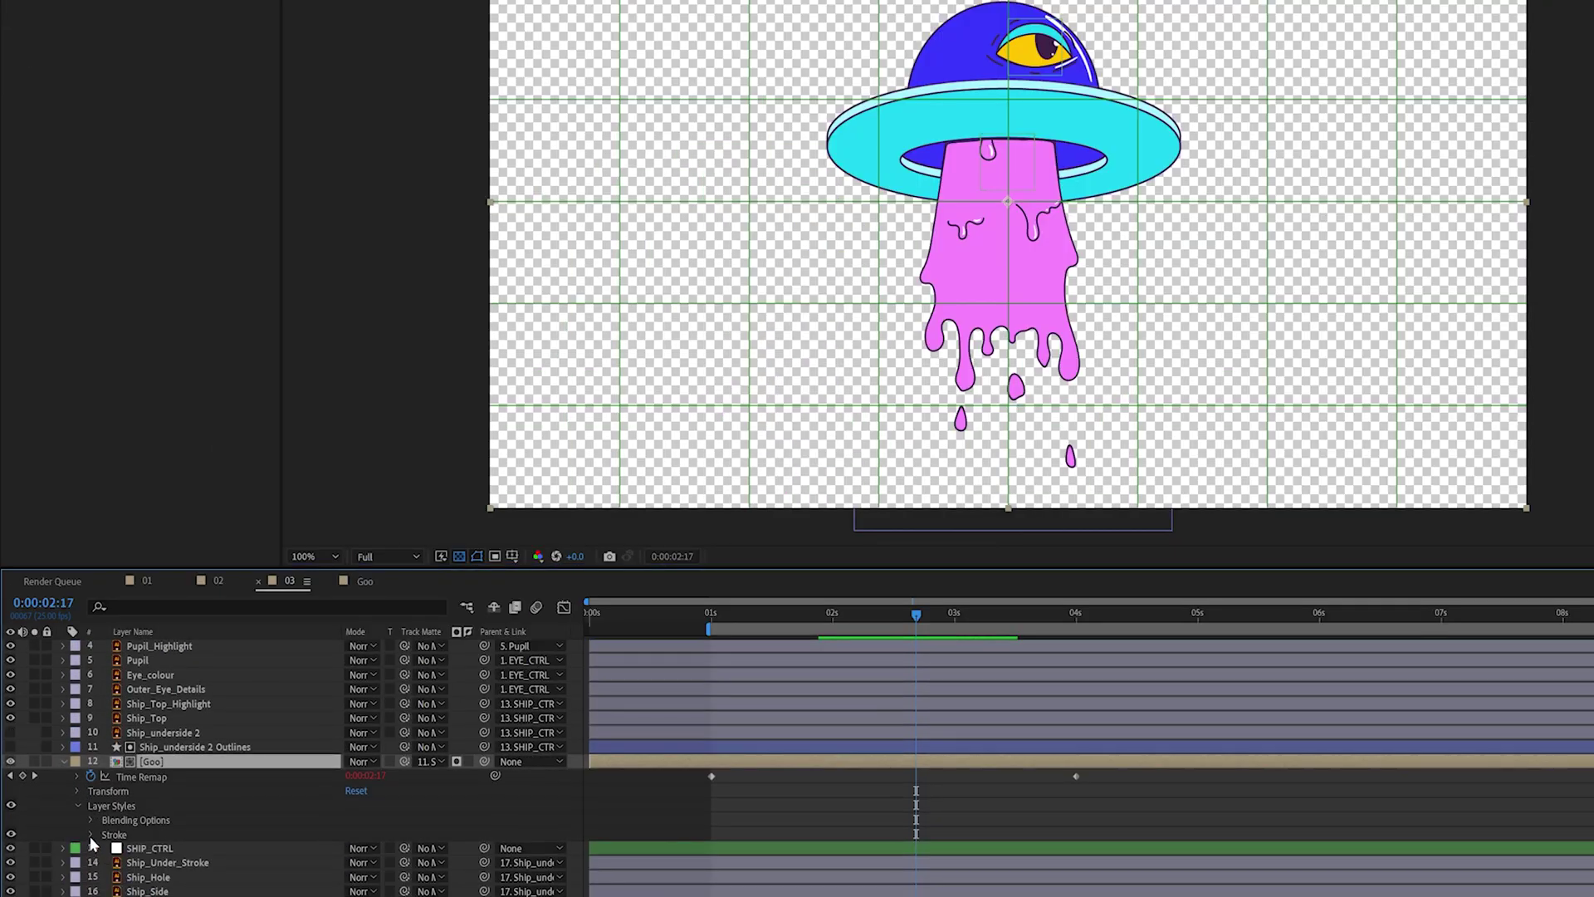
{"action": "left_click", "coordinate": [90, 835]}
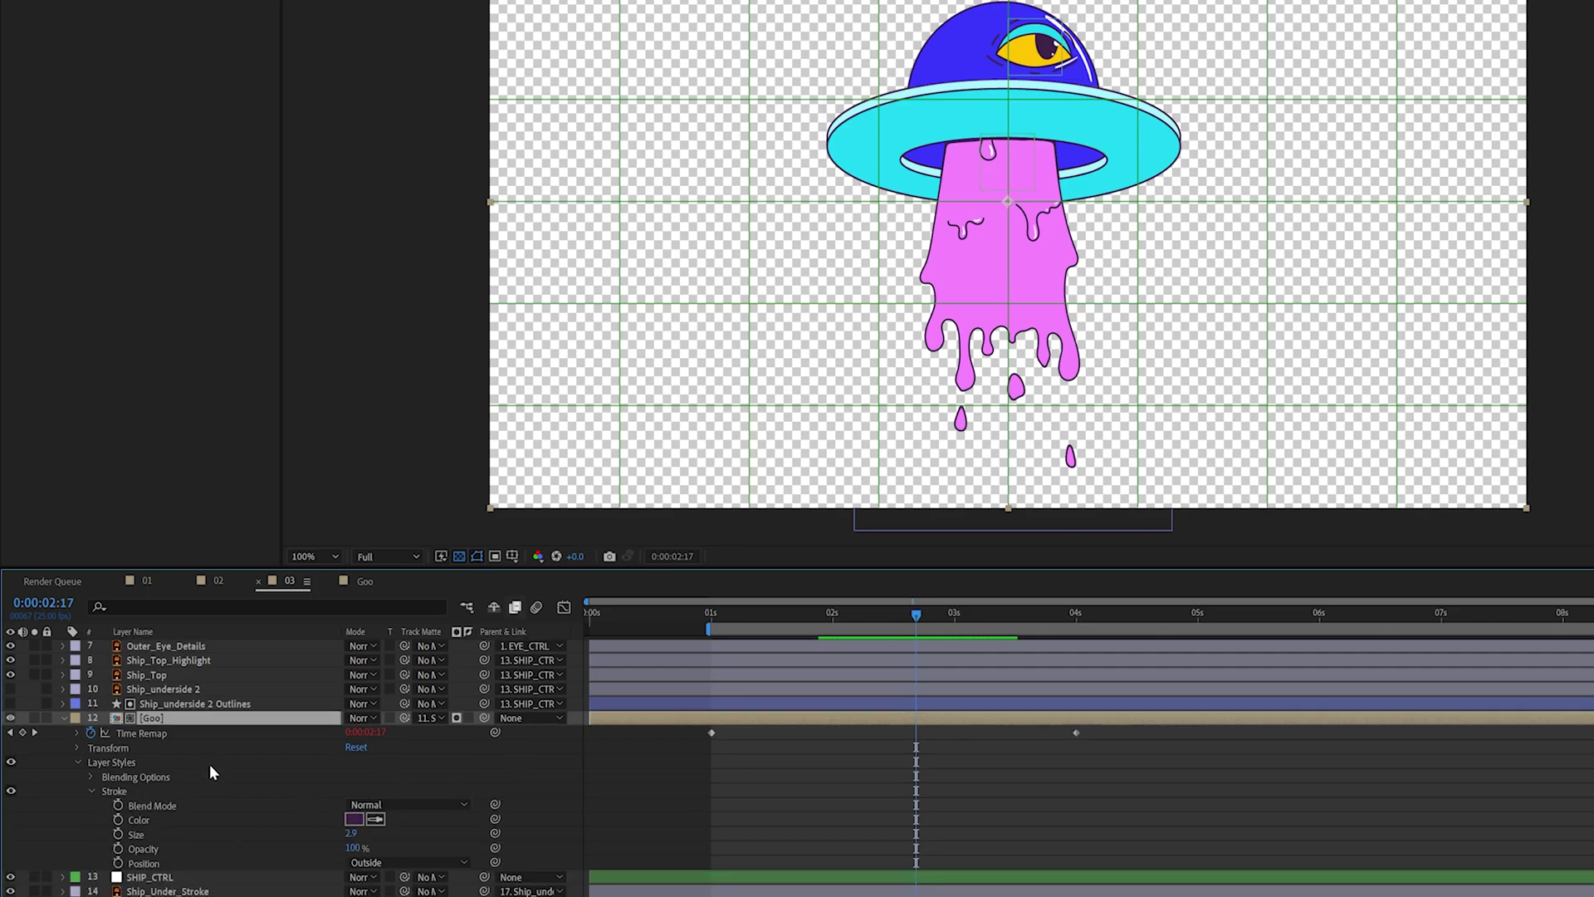
{"action": "left_click", "coordinate": [78, 732]}
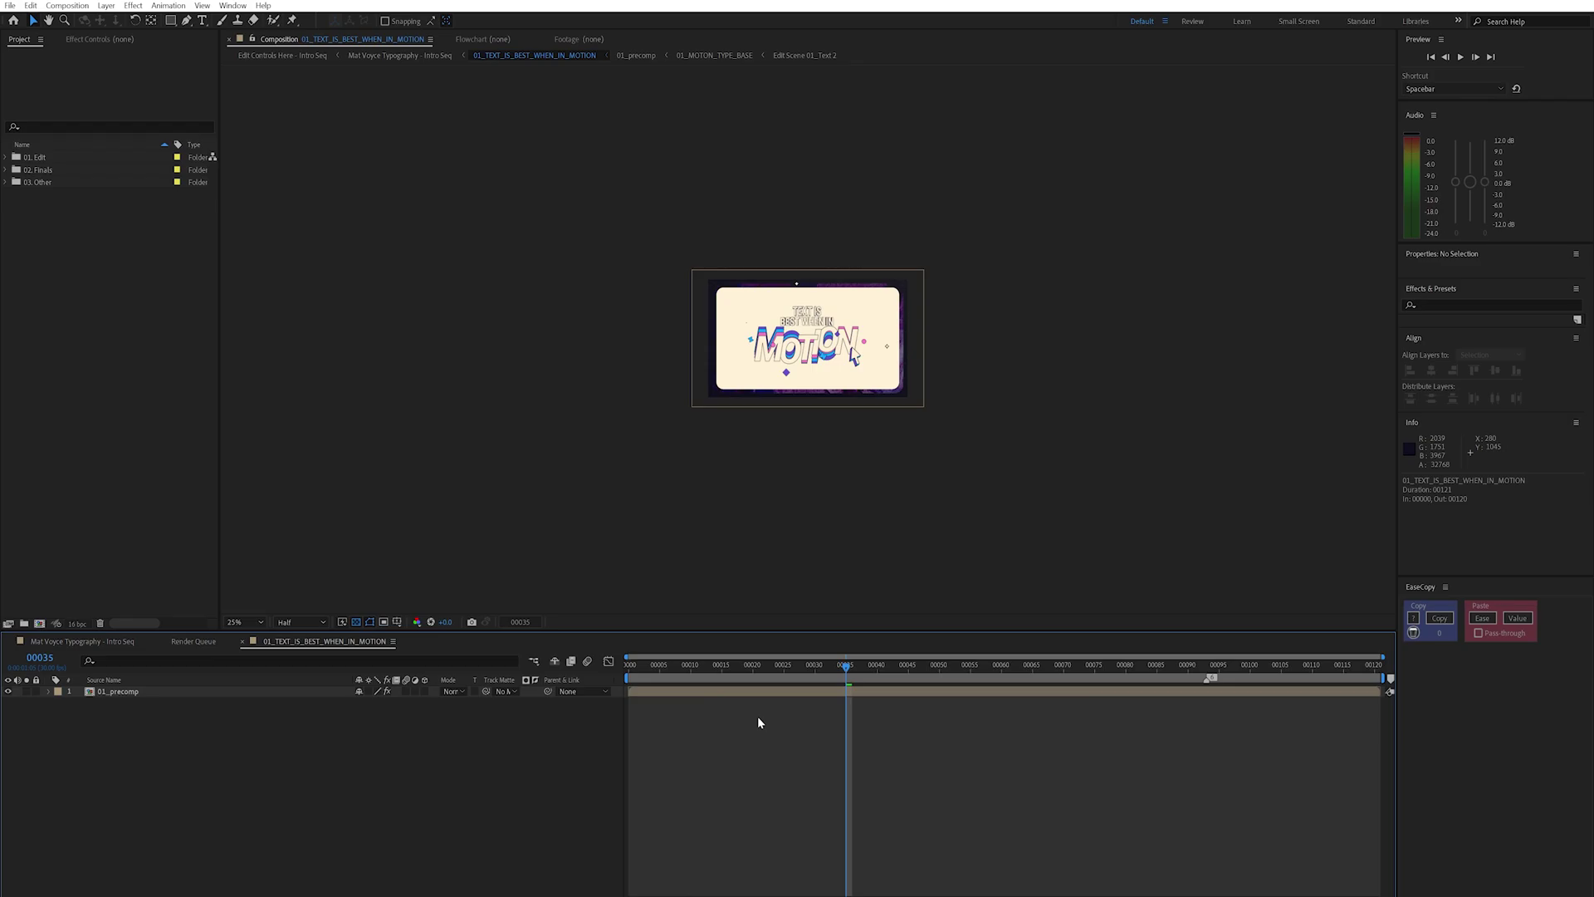
- In the Mat Voyce Typography project, open the nested compositions from 01_TEXT_IS_BEST_WHEN_IN_MOTION down to 01_MOTON_TYPE_BASE
{"action": "scroll", "coordinate": [797, 592], "scroll_direction": "up", "scroll_amount": 4}
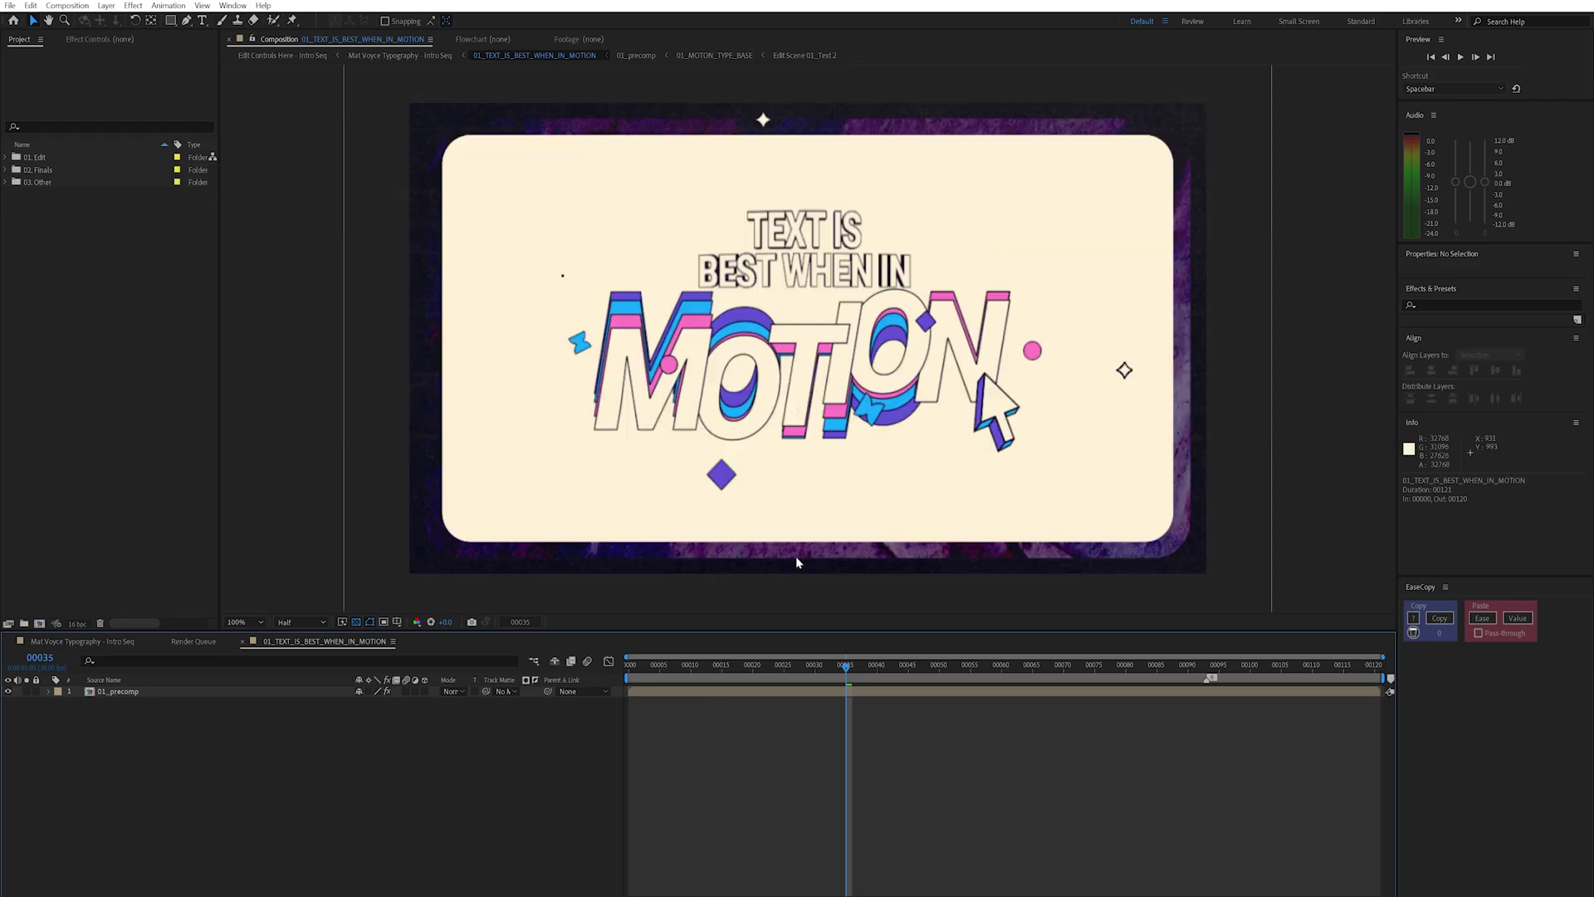
{"action": "left_click", "coordinate": [809, 695]}
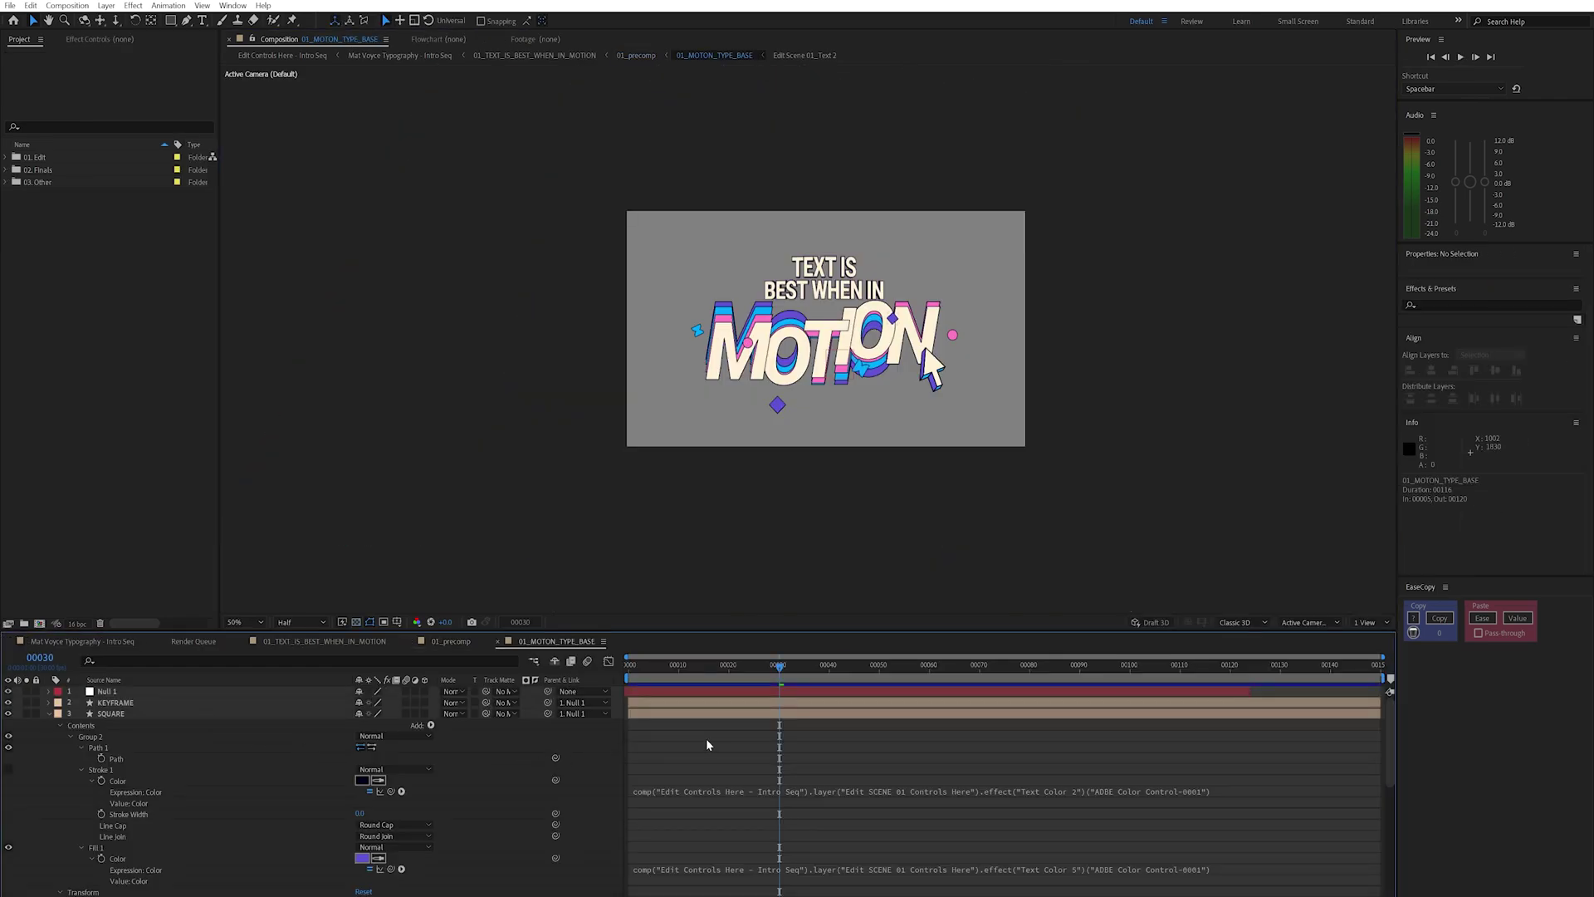
{"action": "scroll", "coordinate": [709, 741], "scroll_direction": "down", "scroll_amount": 5}
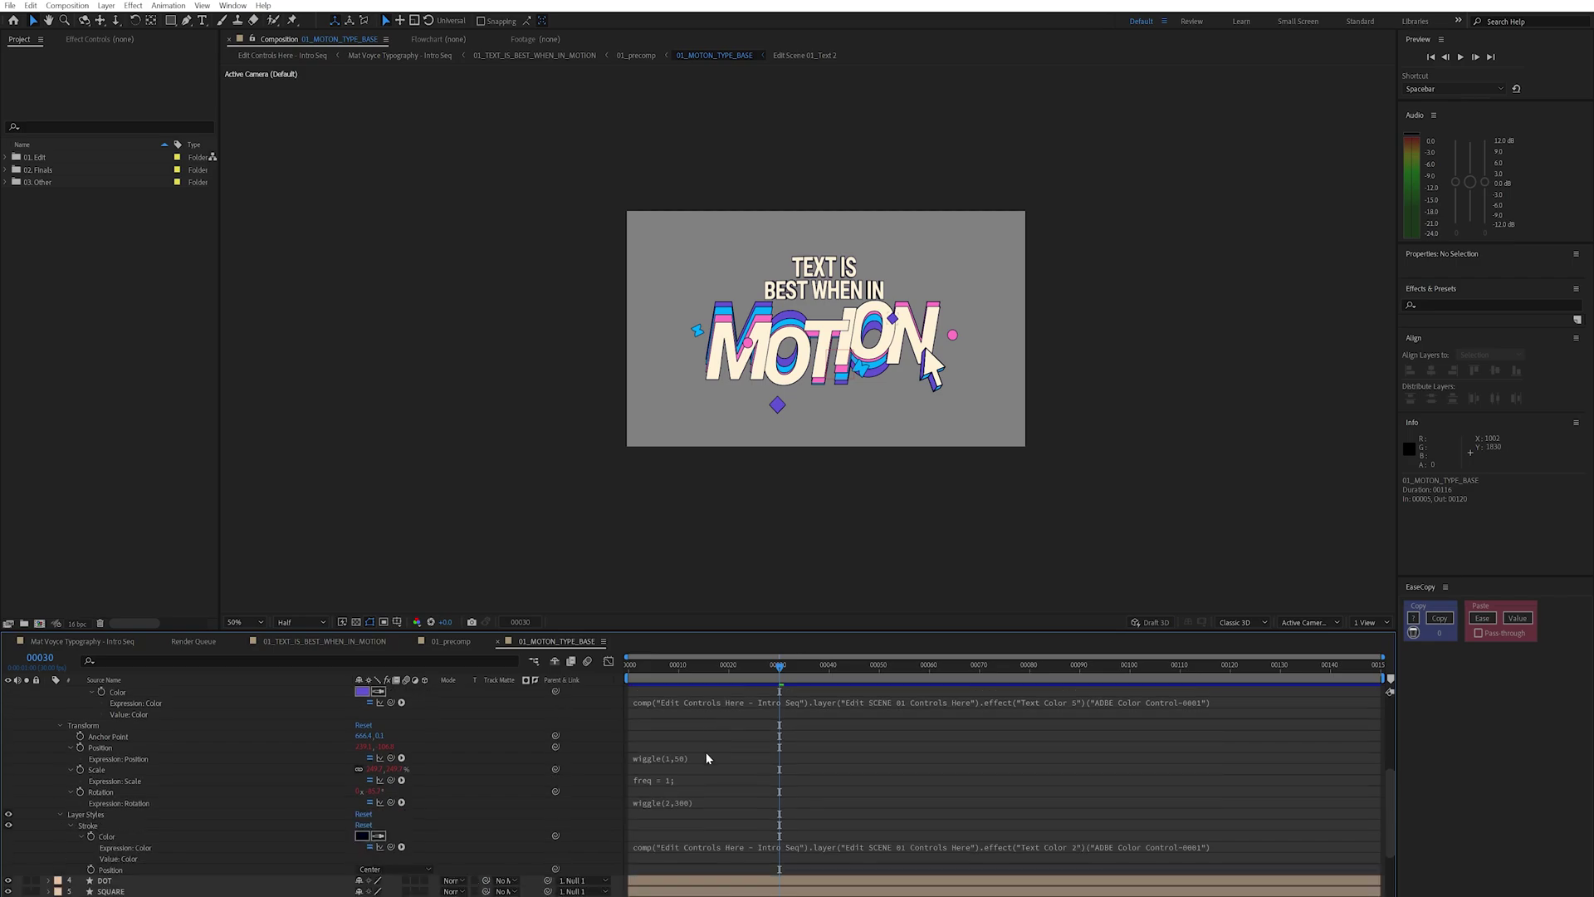
- Examine the wiggle expressions on the decorative shapes' transforms and preview 01_MOTON_TYPE_BASE from its start
{"action": "scroll", "coordinate": [707, 758], "scroll_direction": "down", "scroll_amount": 3}
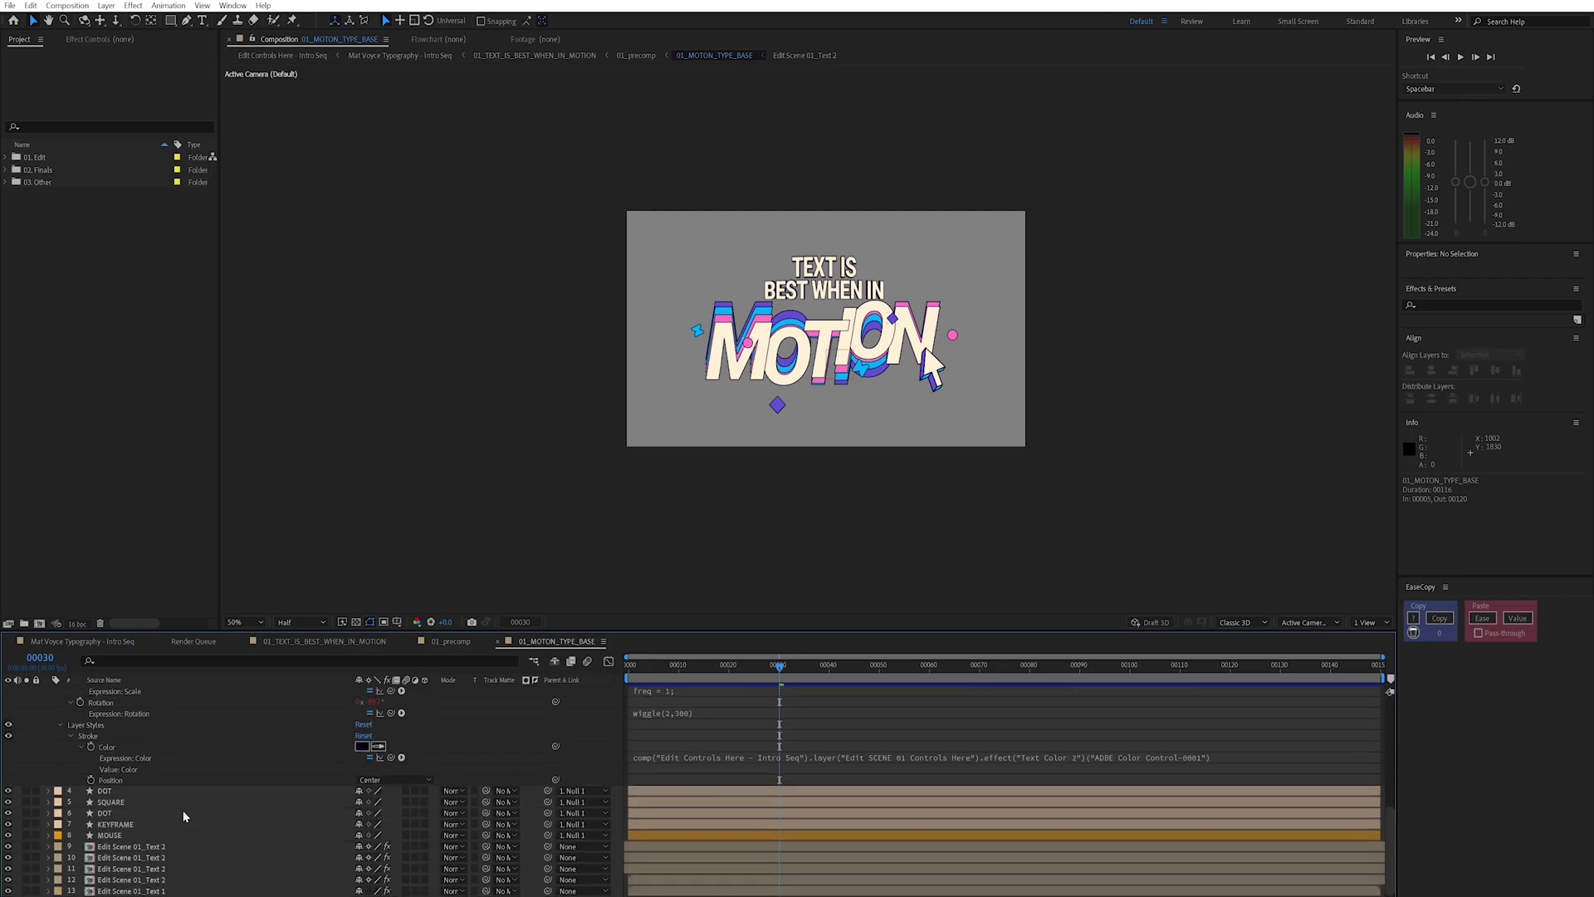
{"action": "scroll", "coordinate": [185, 816], "scroll_direction": "up", "scroll_amount": 5}
{"action": "left_click_drag", "start_coordinate": [739, 664], "coordinate": [629, 664]}
{"action": "key", "text": "space"}
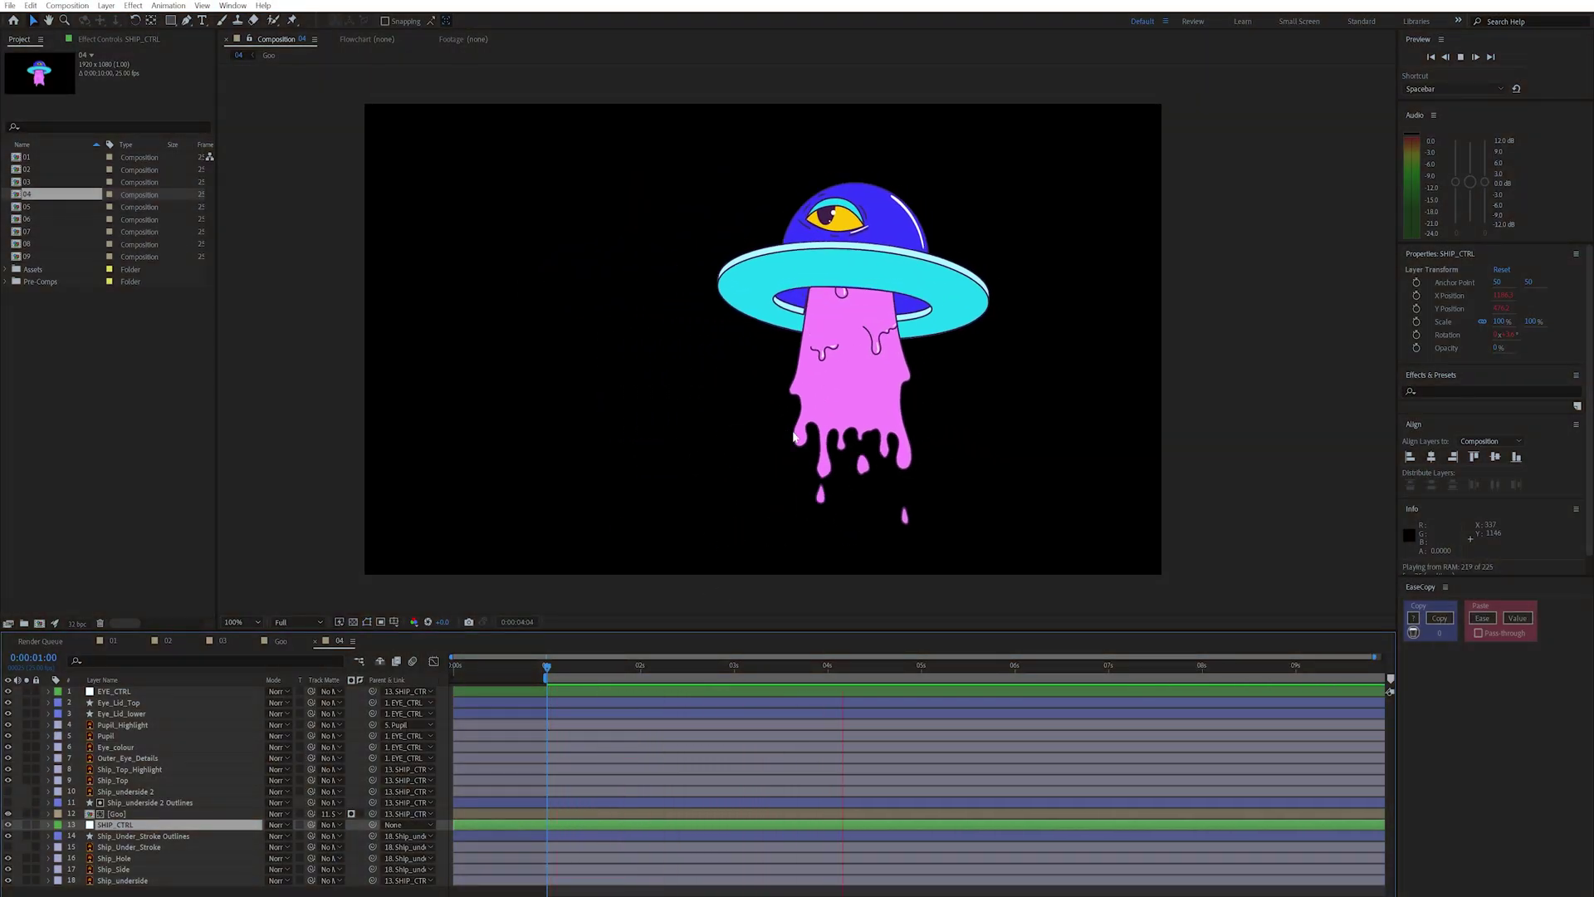
- Stop the preview, reveal SHIP_CTRL's separated position properties in composition 04 and examine the X Position expression
{"action": "key", "text": "space"}
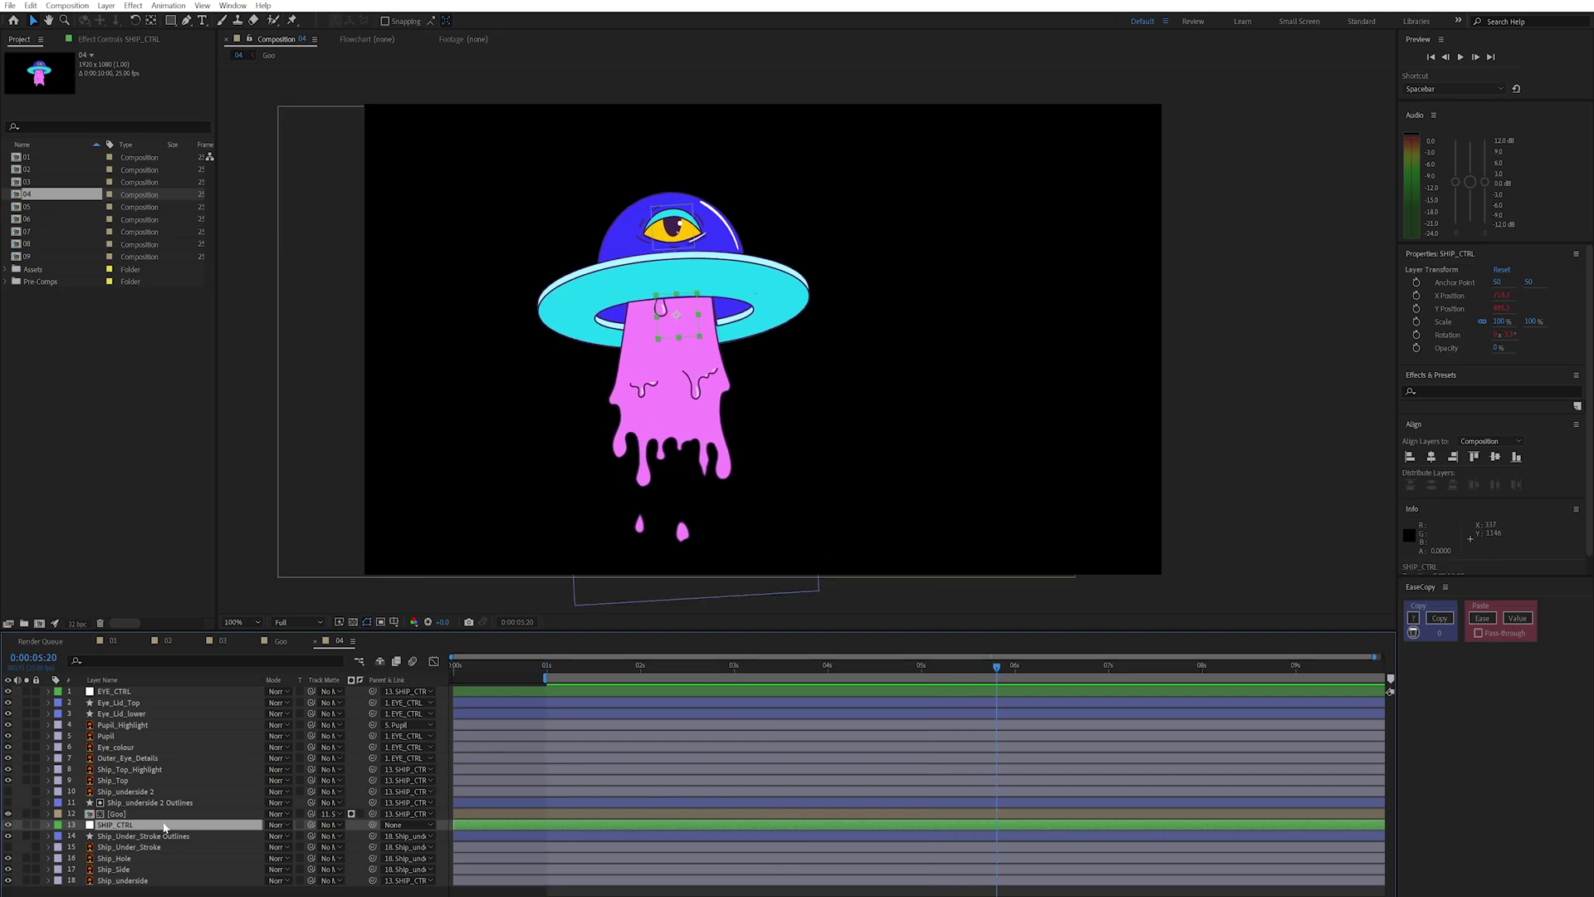
{"action": "key", "text": "p"}
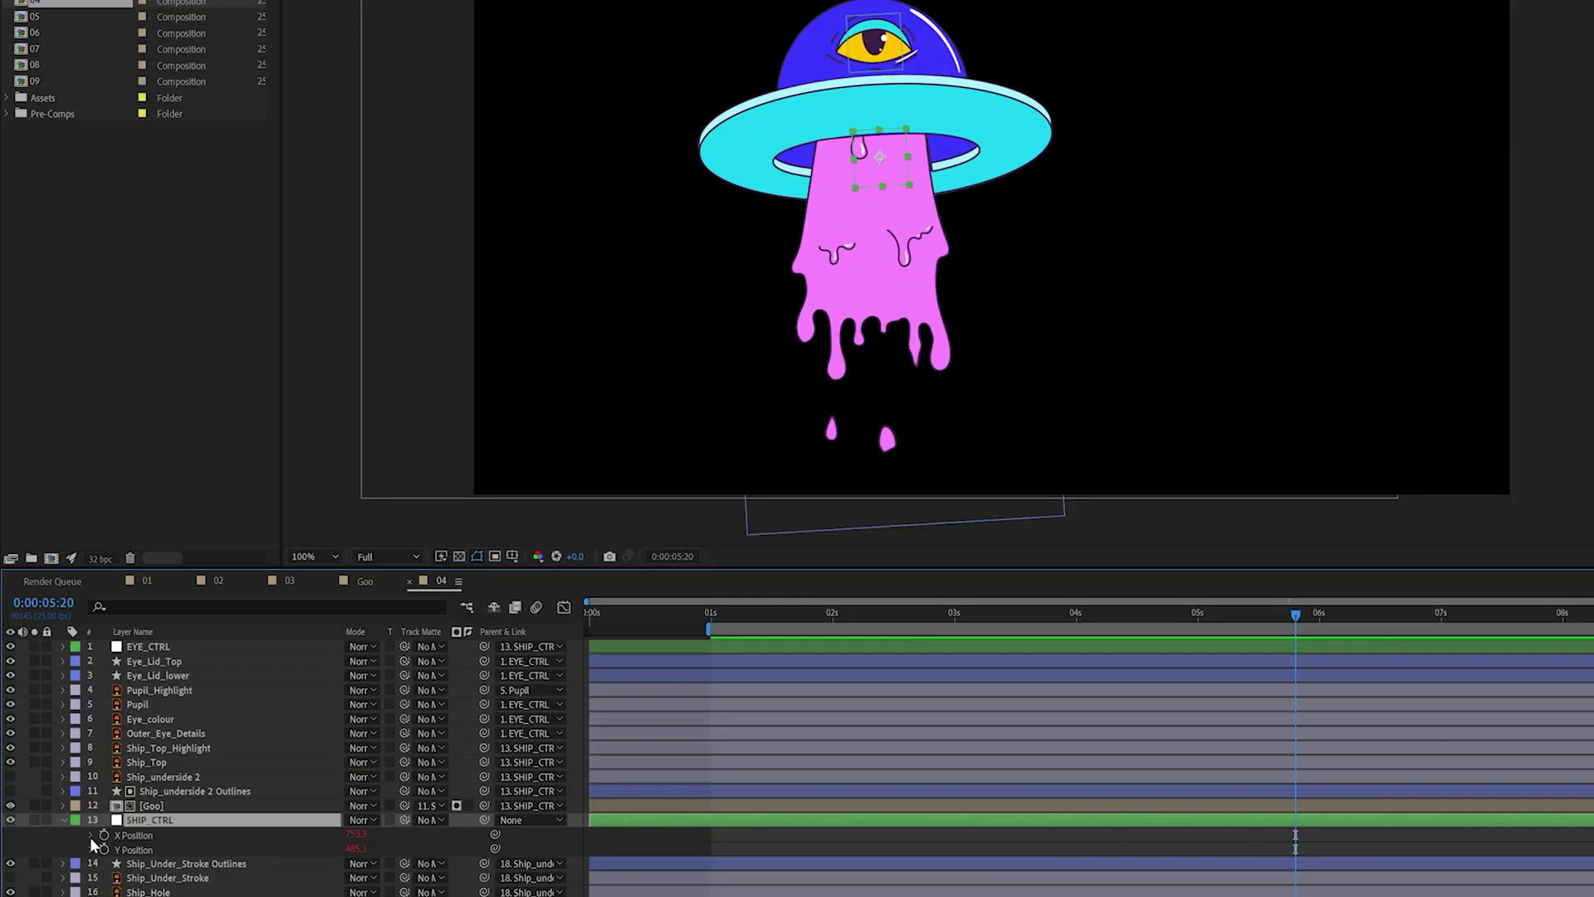
{"action": "left_click", "coordinate": [90, 835]}
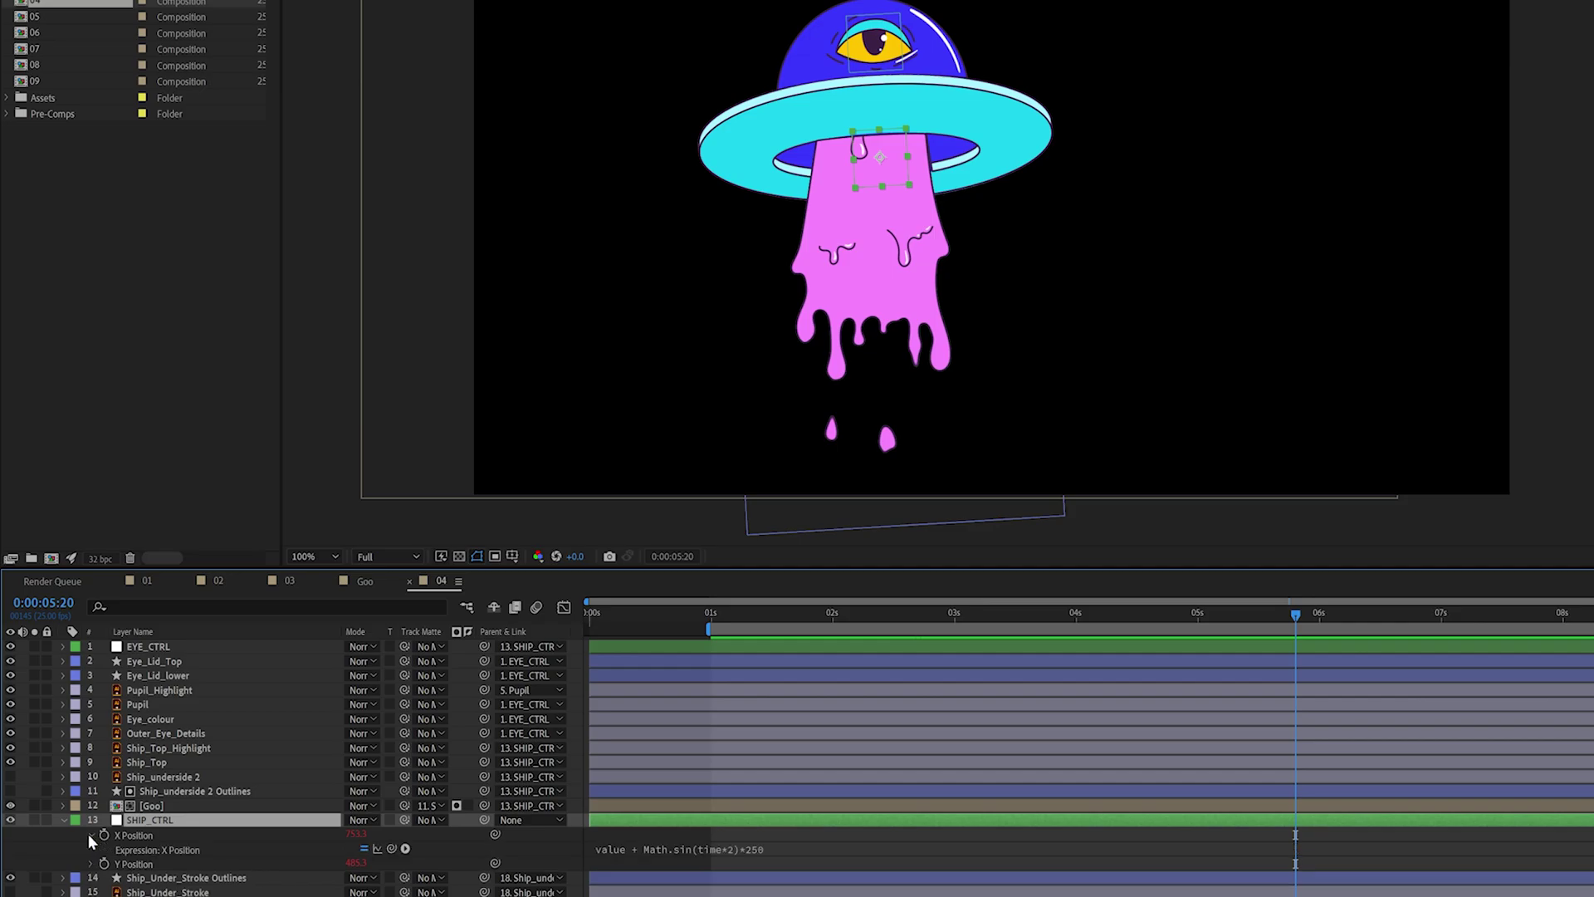
{"action": "left_click", "coordinate": [679, 849]}
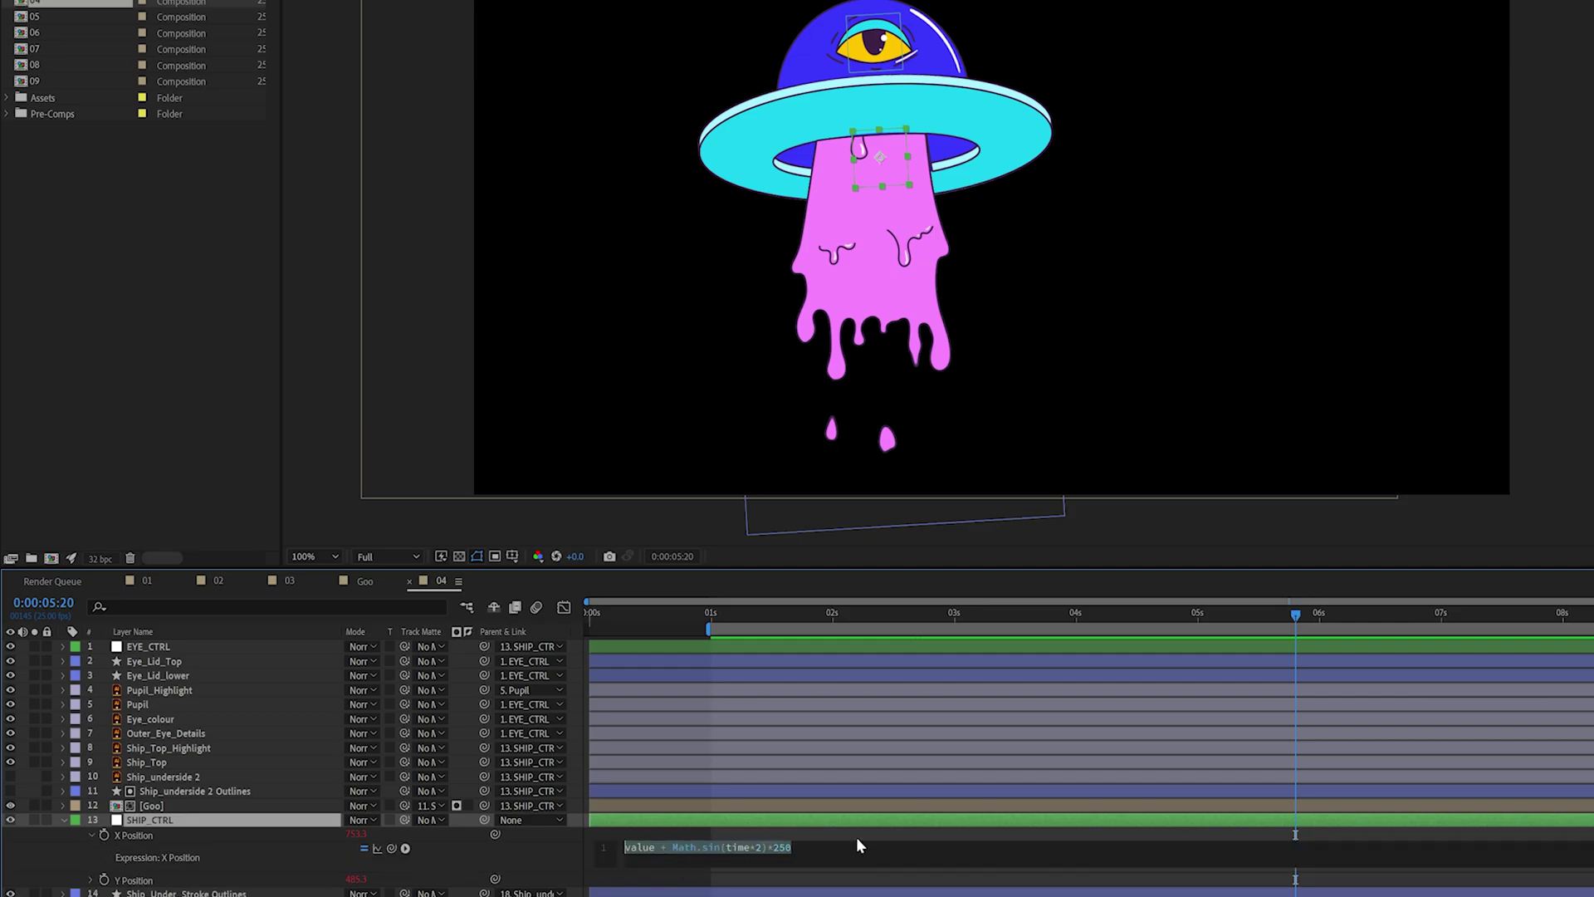
- Try removing SHIP_CTRL's Y Position expression and preview the remaining X movement from about one second
{"action": "left_click", "coordinate": [103, 880], "text": "alt"}
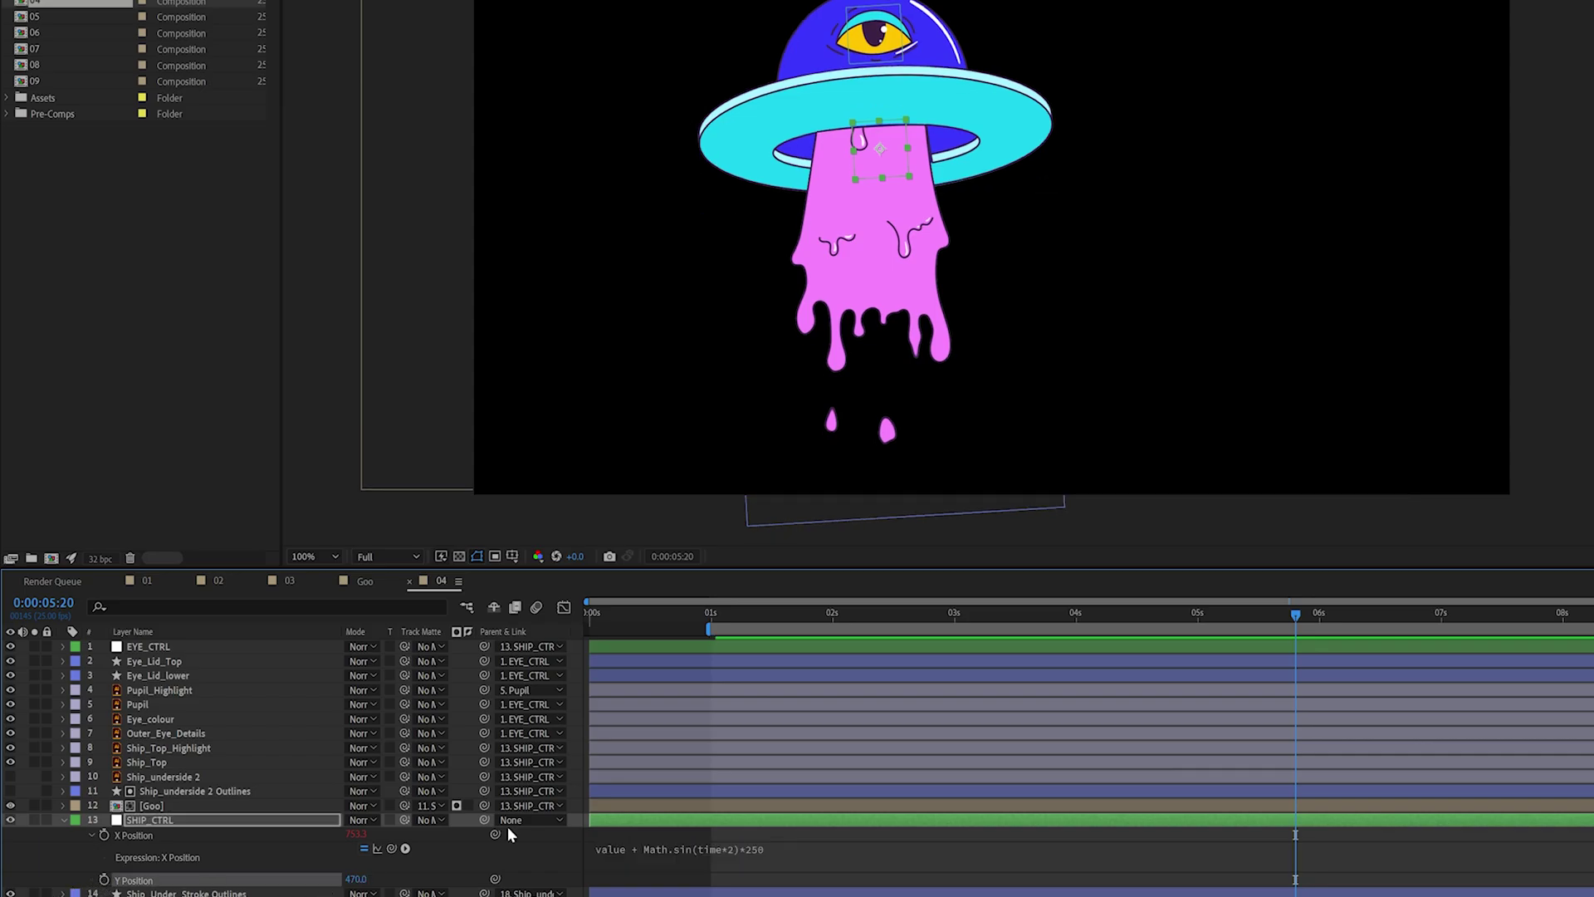
{"action": "left_click", "coordinate": [716, 612]}
{"action": "key", "text": "space"}
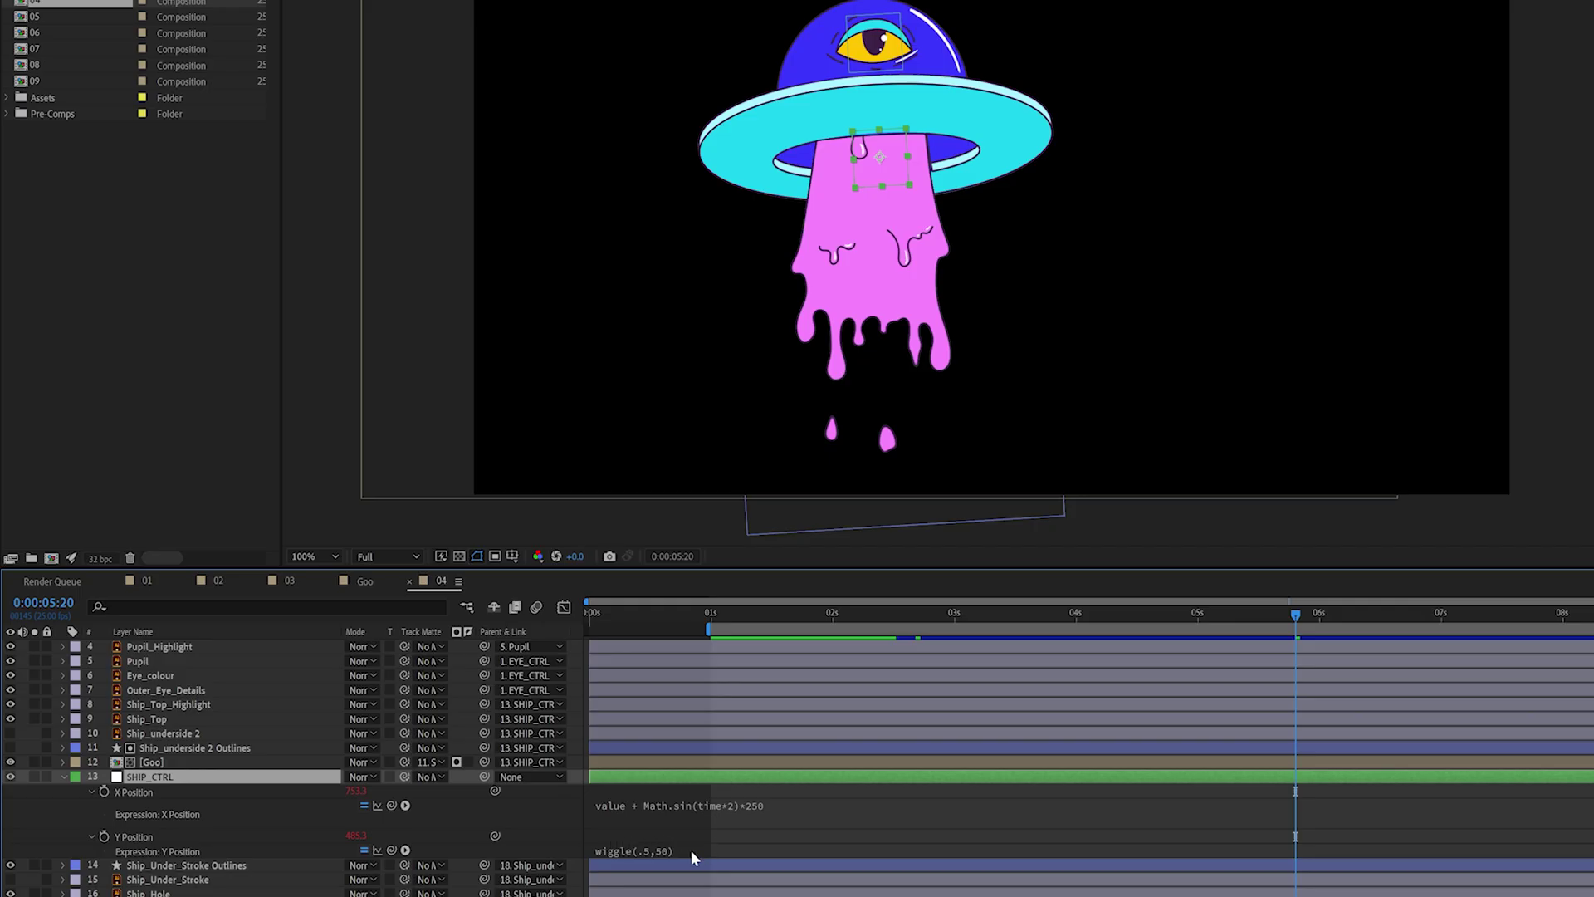
- Examine the wiggle expression on SHIP_CTRL's Y Position and scrub forward from the first second to see the movement
{"action": "left_click", "coordinate": [690, 850]}
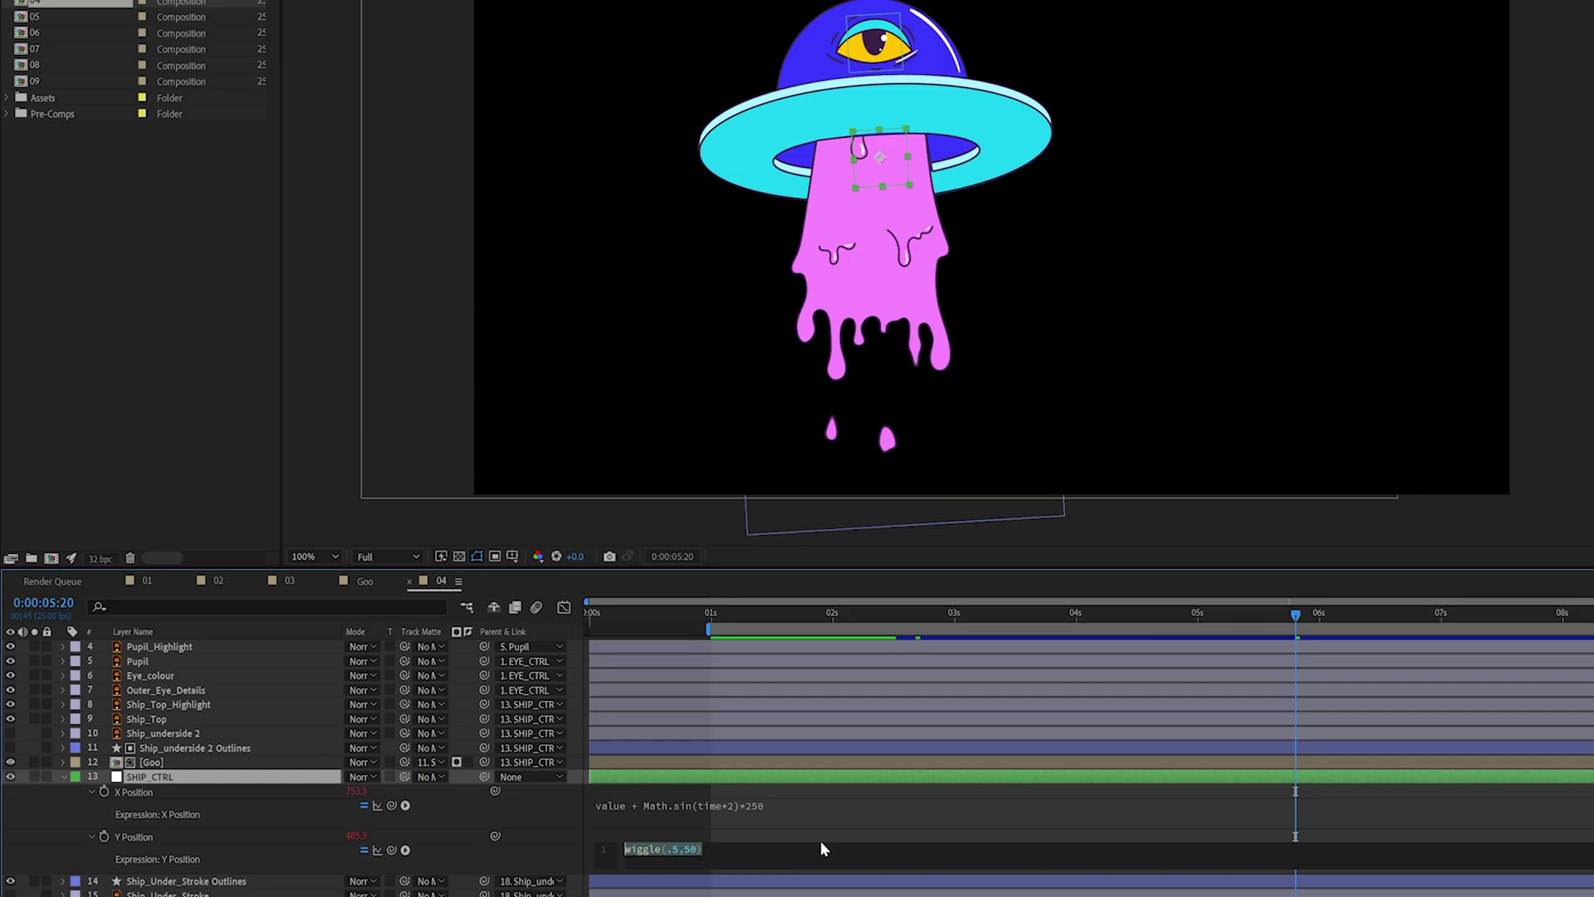
{"action": "left_click", "coordinate": [854, 830]}
{"action": "left_click_drag", "start_coordinate": [728, 613], "coordinate": [868, 633]}
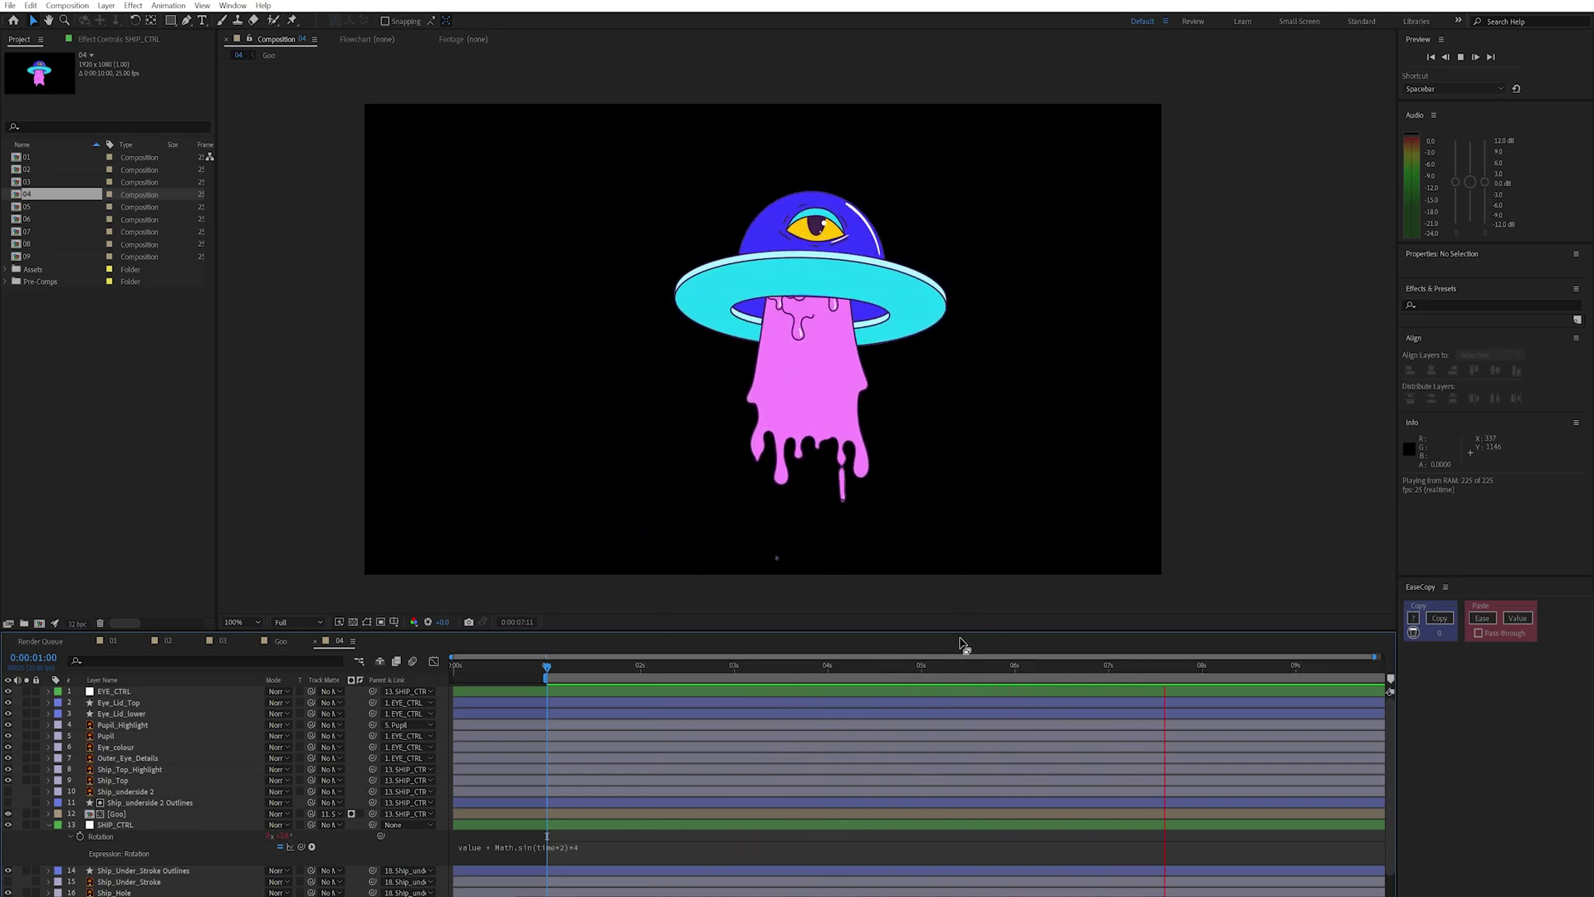
- Stop the preview, remove SHIP_CTRL's Rotation expression and preview the ship's movement without it
{"action": "key", "text": "space"}
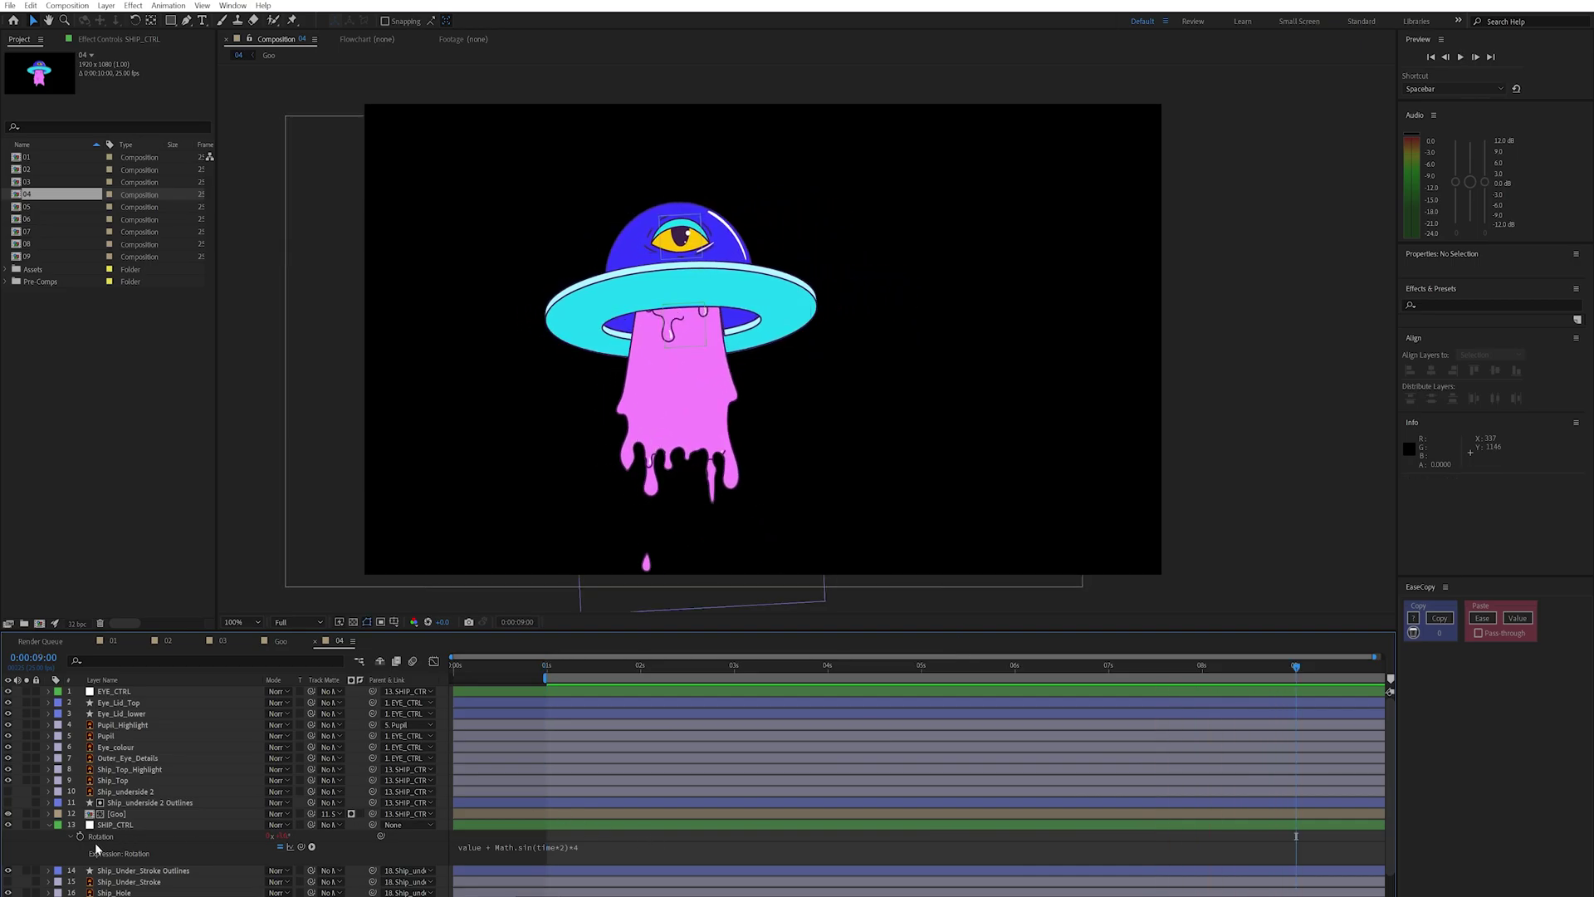
{"action": "left_click", "coordinate": [79, 836], "text": "alt"}
{"action": "key", "text": "space"}
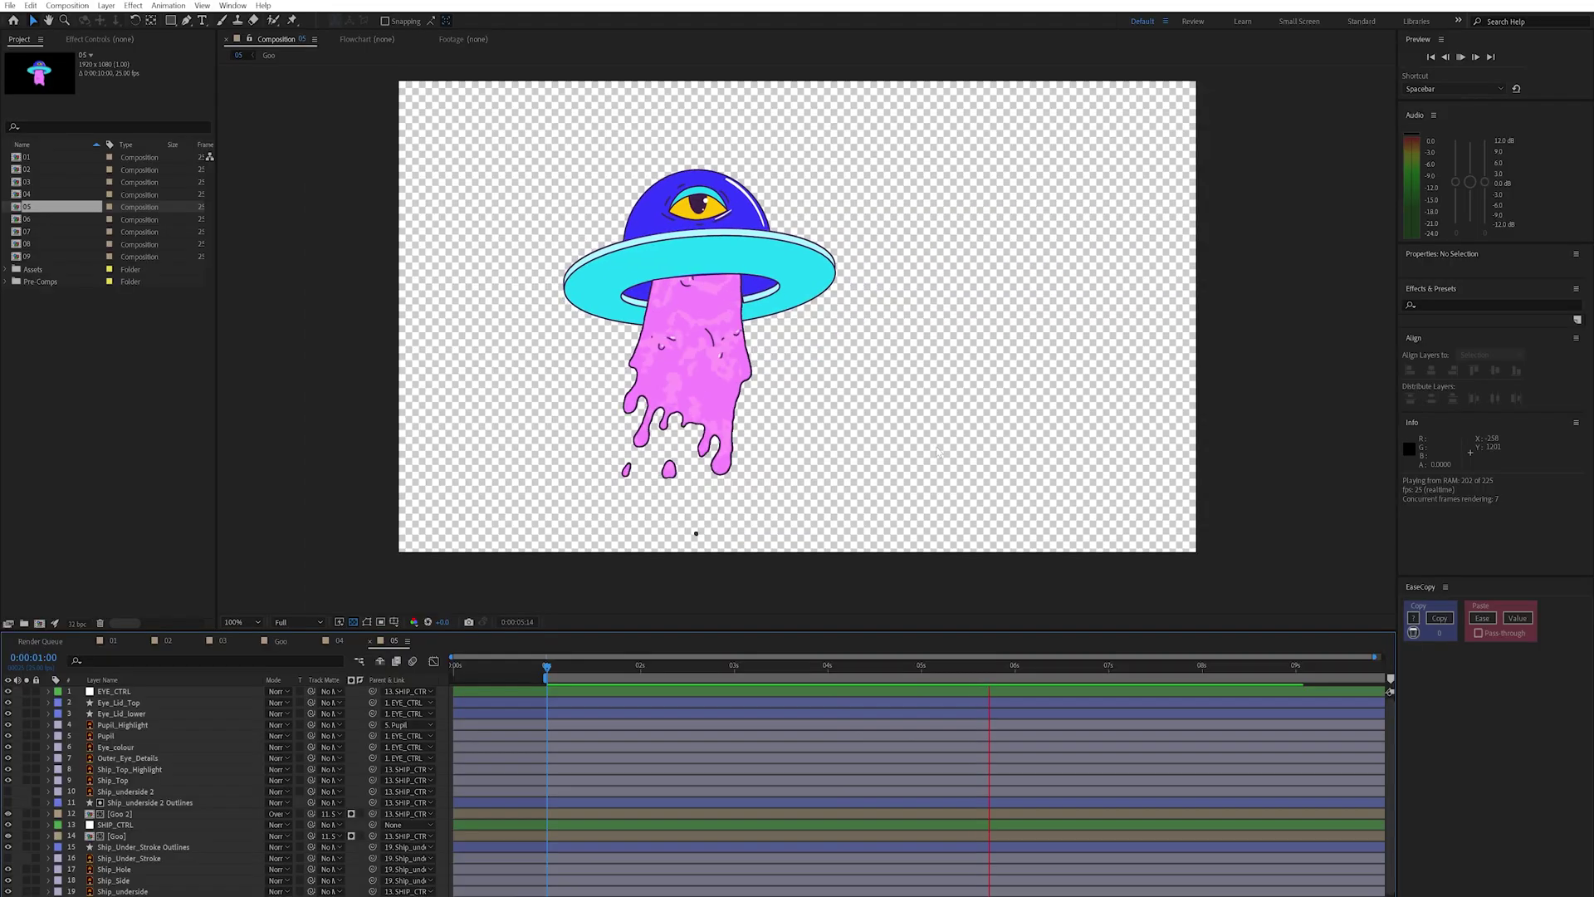
- Preview composition 05, open its Goo 2 precomp and move to 0:00:02:03
{"action": "key", "text": "space"}
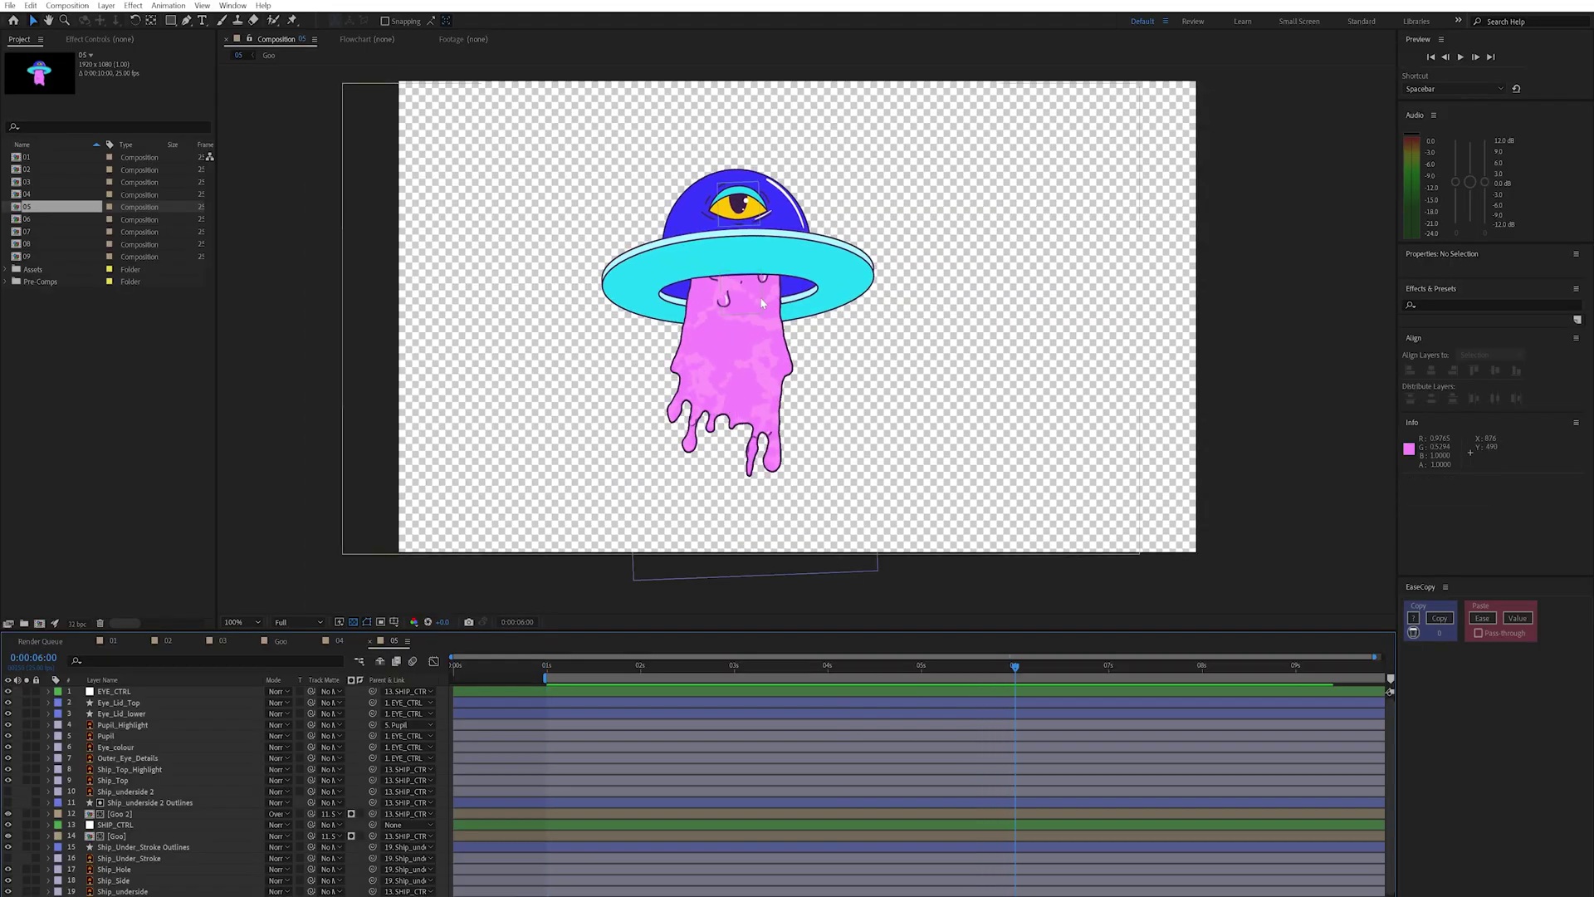
{"action": "key", "text": "space"}
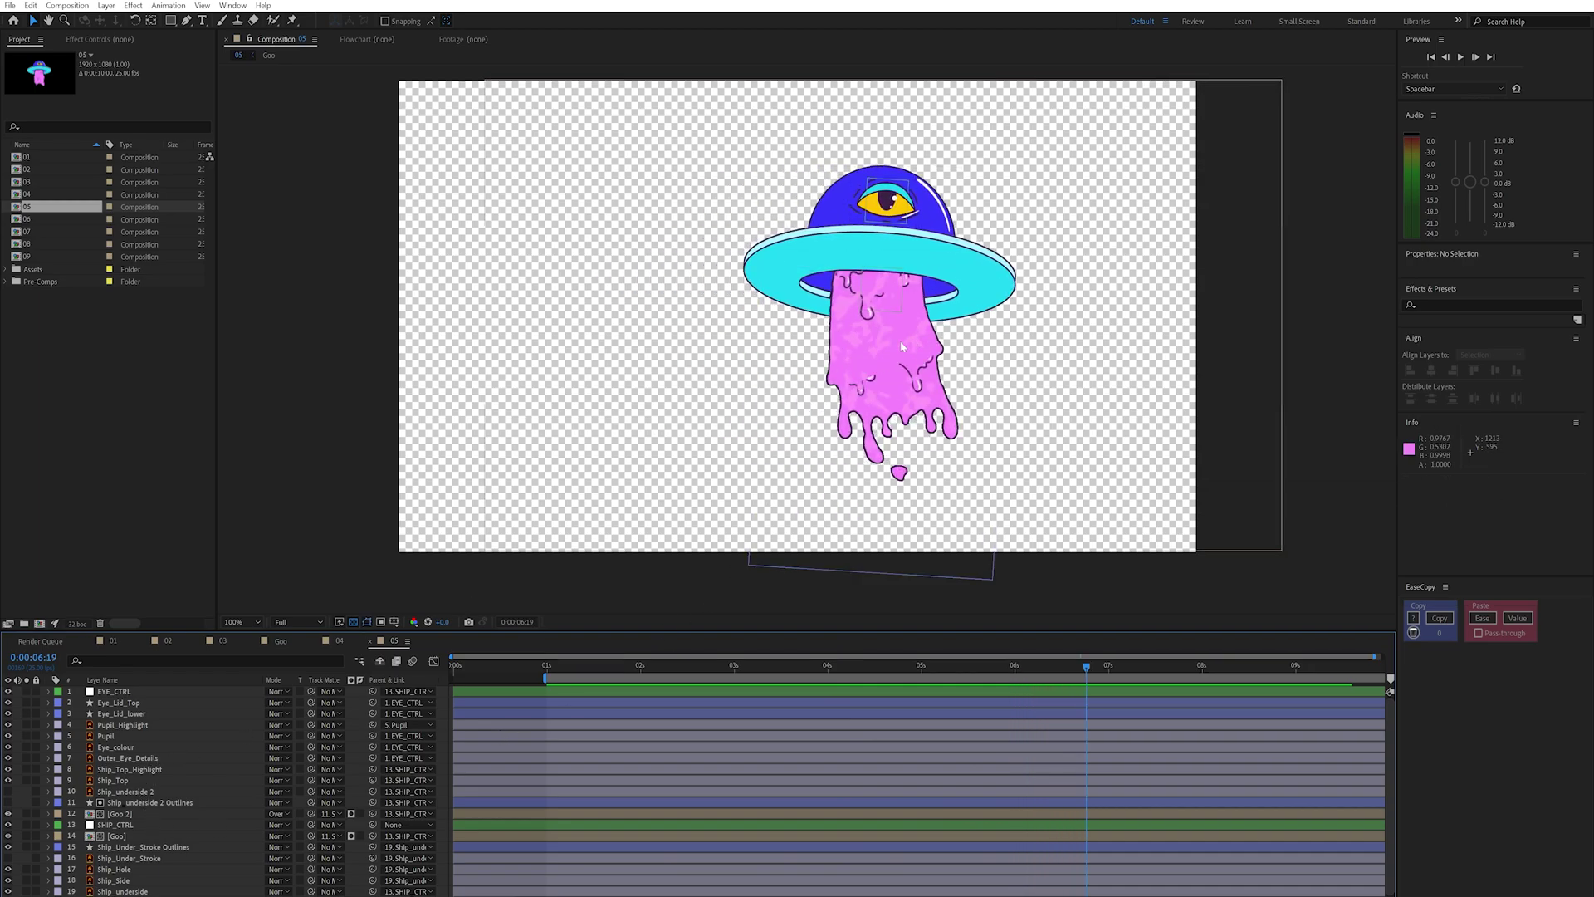
{"action": "double_click", "coordinate": [119, 815]}
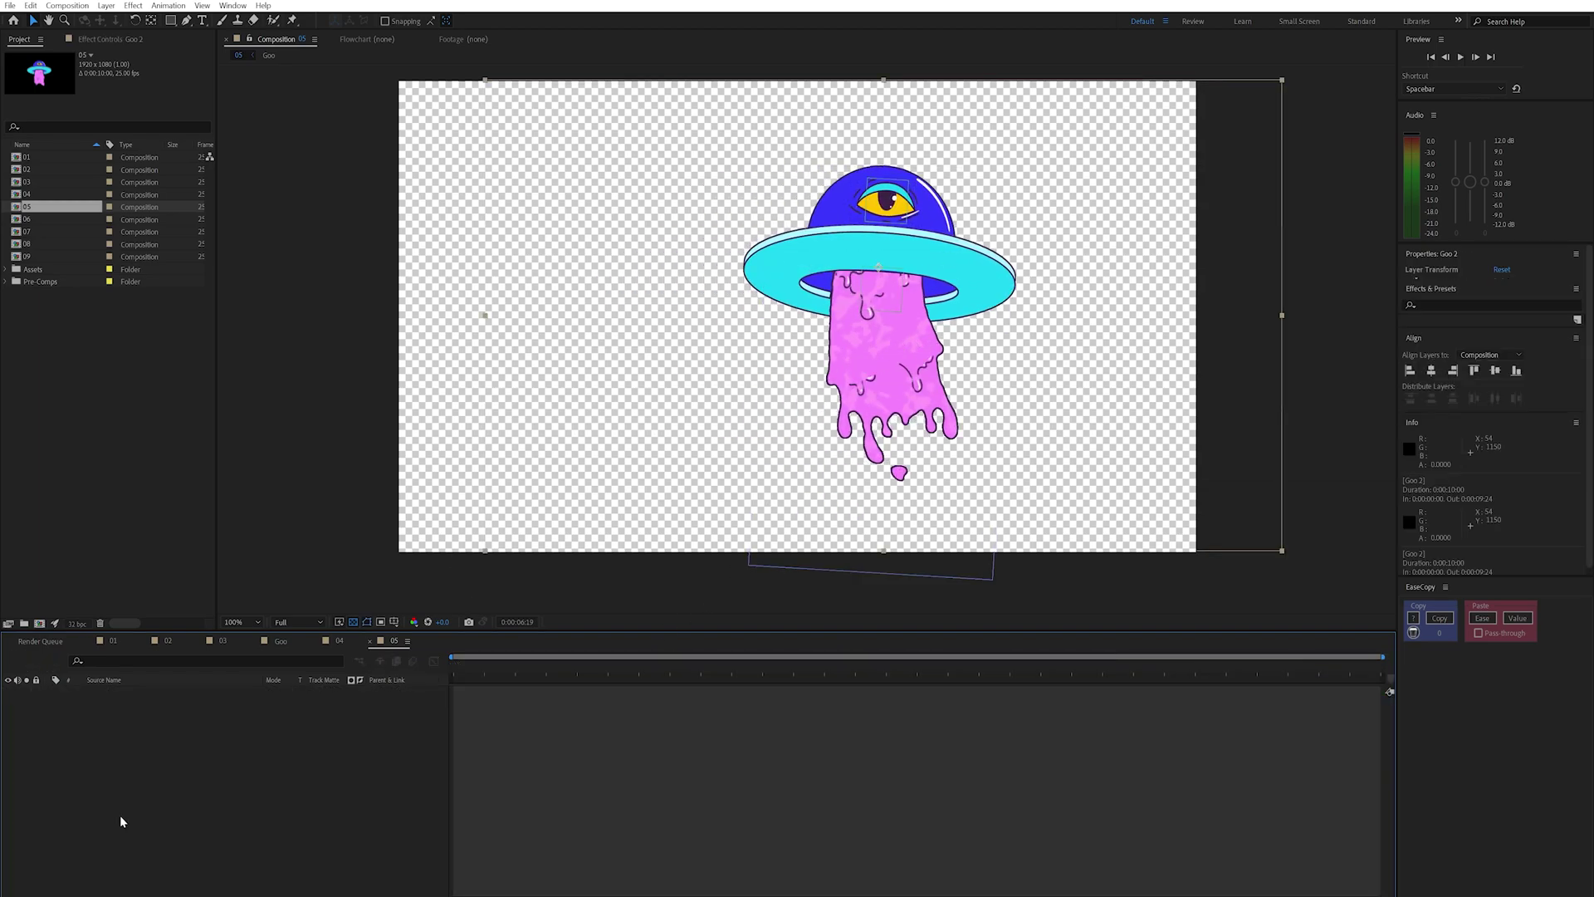
{"action": "left_click", "coordinate": [653, 668]}
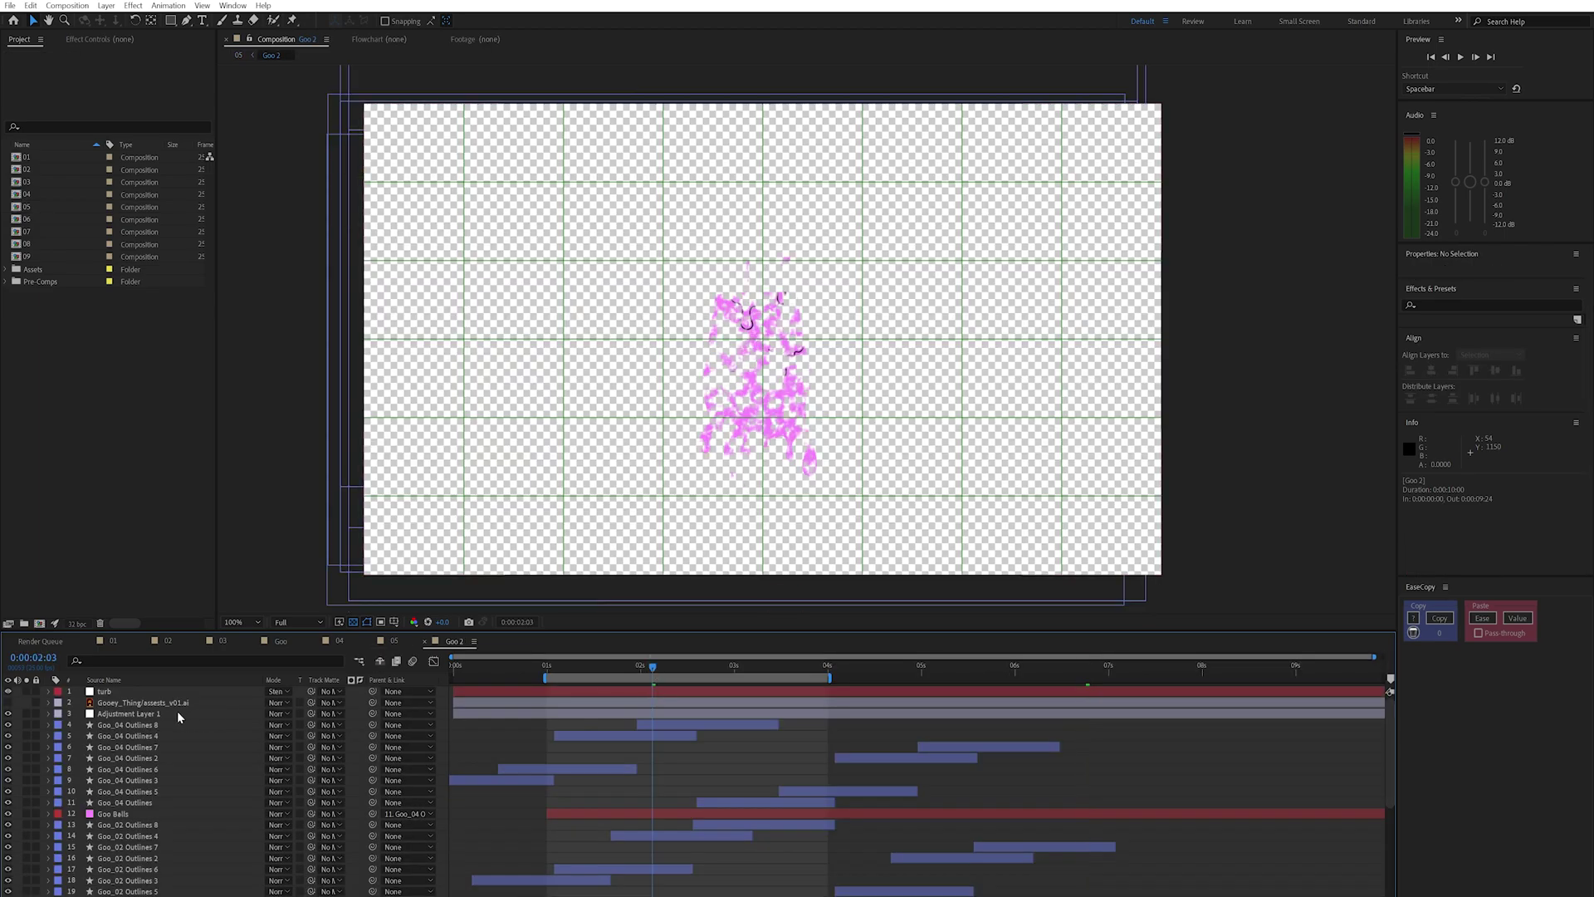
- Show the turb layer's effect settings in Goo 2 and examine its Stencil Luma blending mode
{"action": "left_click", "coordinate": [125, 694]}
{"action": "left_click", "coordinate": [106, 39]}
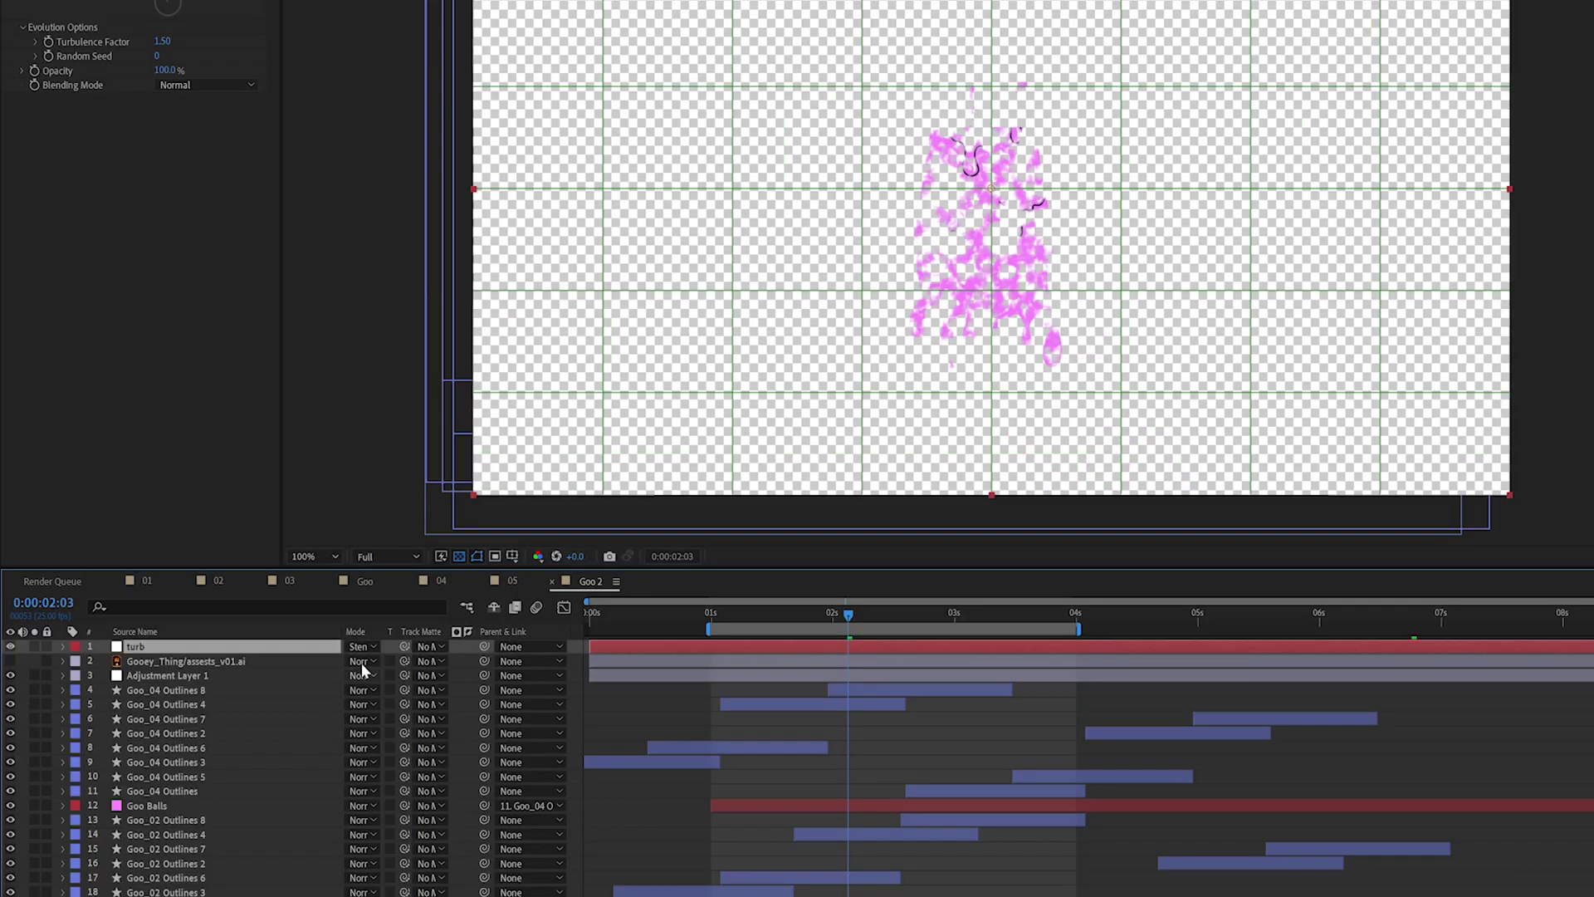
{"action": "left_click", "coordinate": [366, 646]}
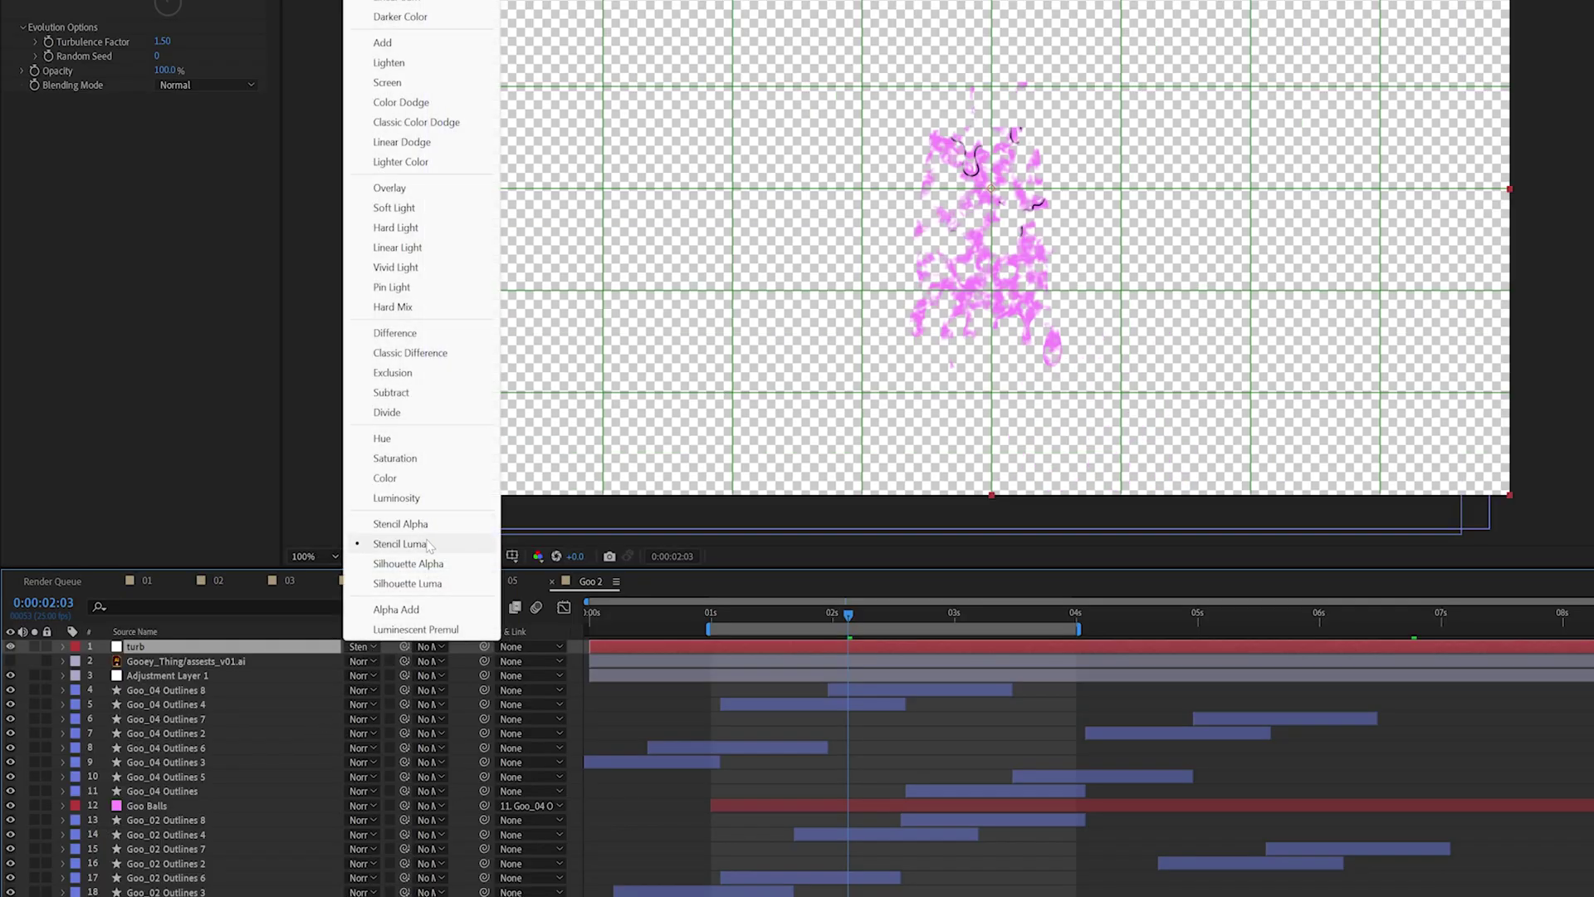
{"action": "left_click", "coordinate": [99, 718]}
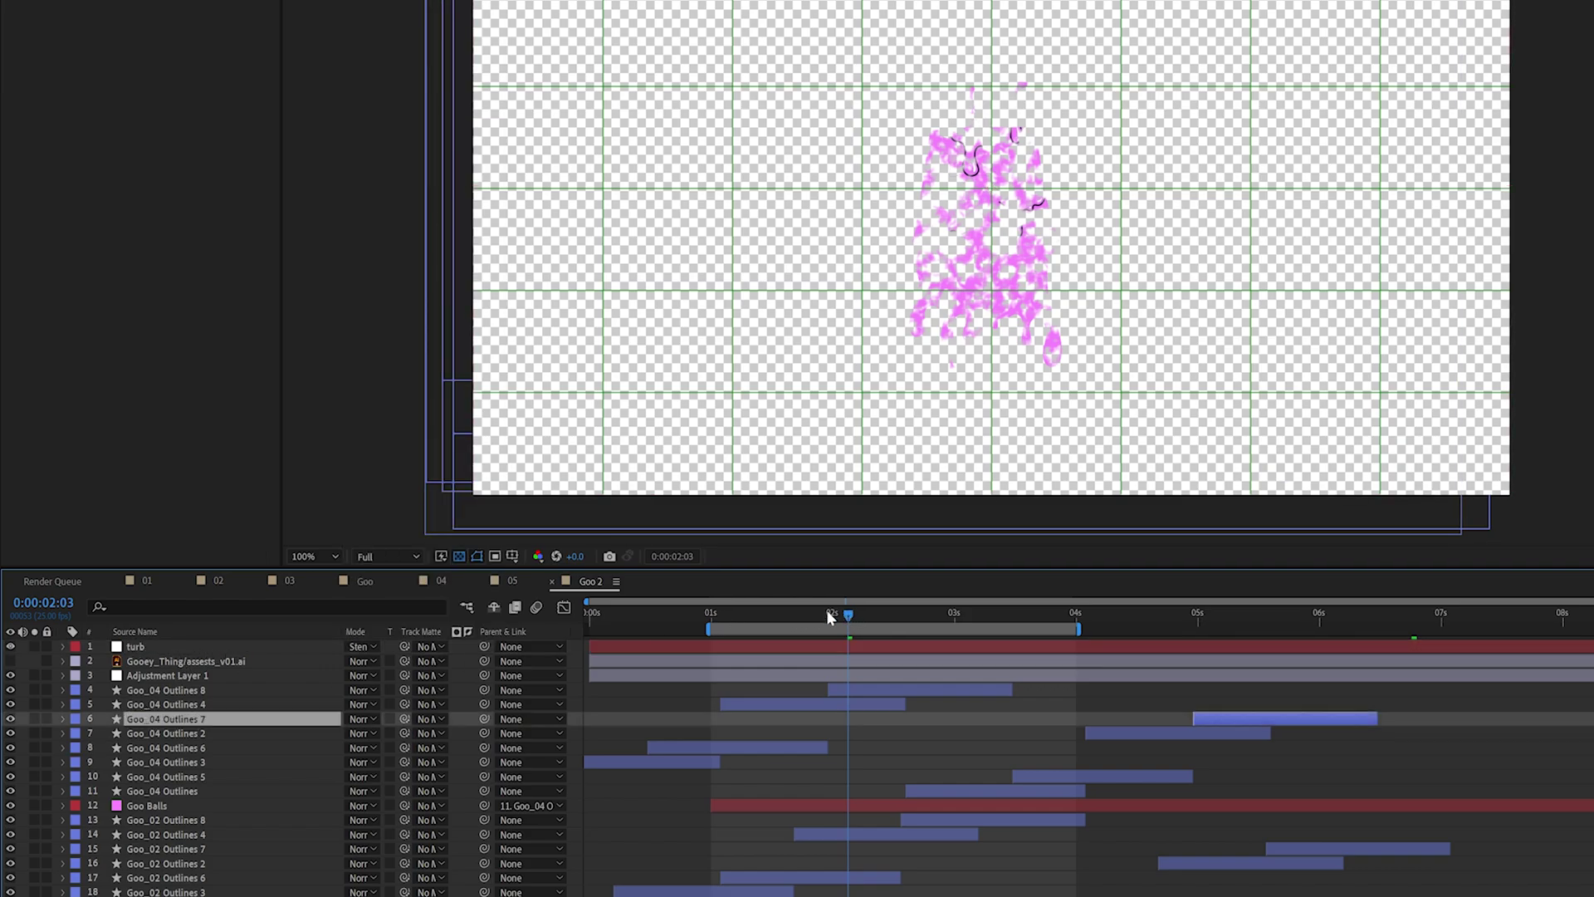
- Scrub Goo 2 to 0:00:02:02 and toggle the Invert option of turb's Turbulent Noise to compare both states
{"action": "mouse_move", "coordinate": [820, 611]}
{"action": "left_mouse_down"}
{"action": "mouse_move", "coordinate": [744, 627]}
{"action": "mouse_move", "coordinate": [843, 626]}
{"action": "left_mouse_up"}
{"action": "left_click", "coordinate": [838, 644]}
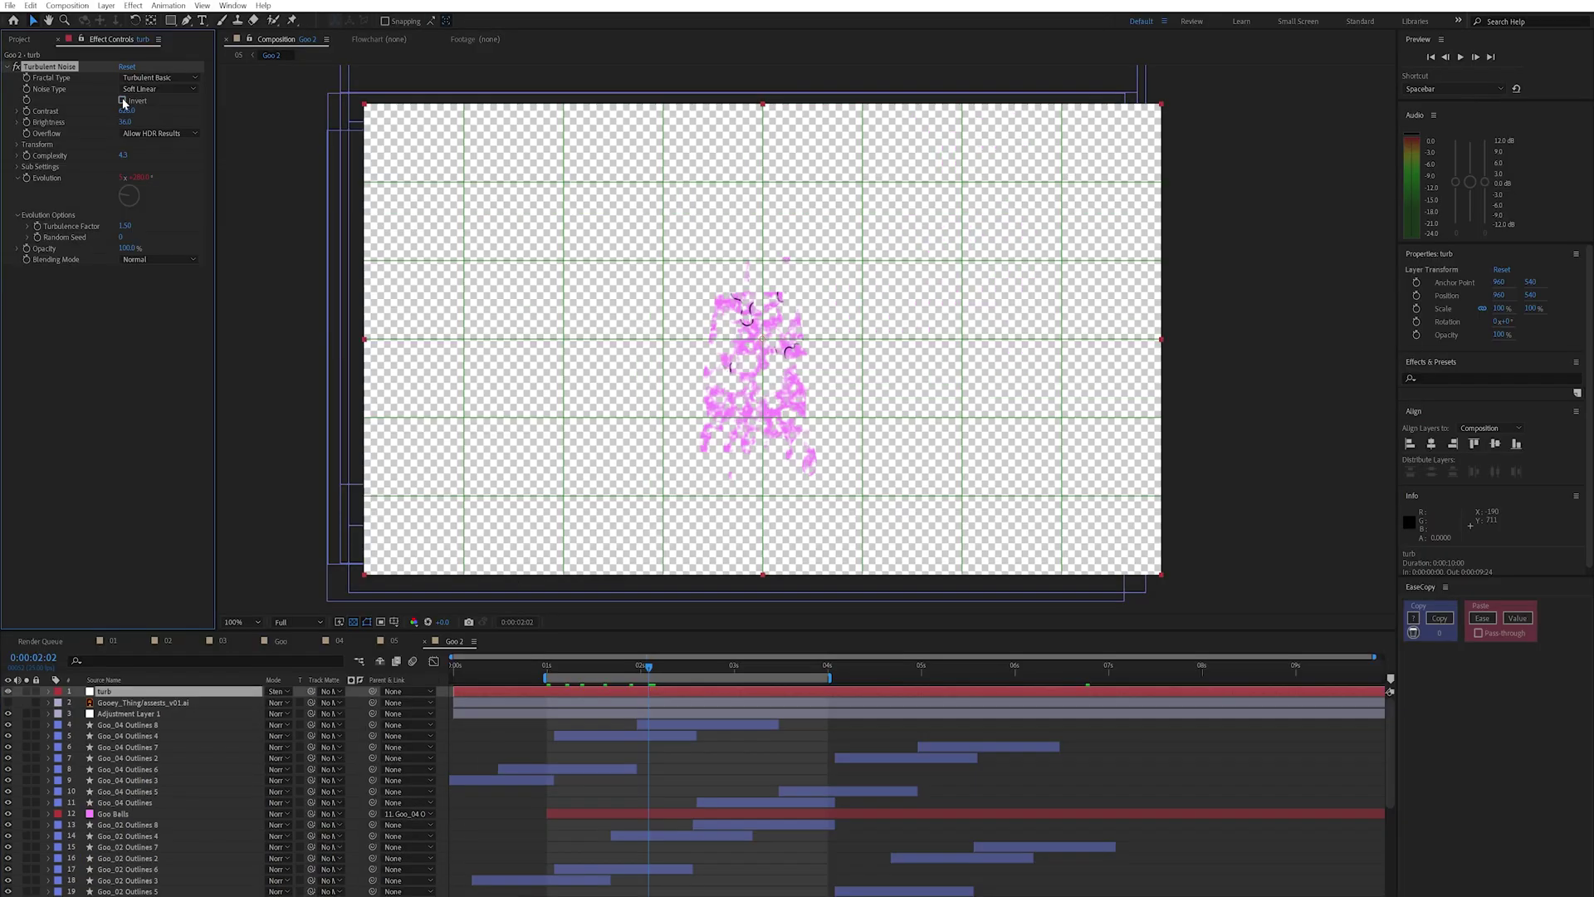
{"action": "left_click", "coordinate": [123, 101]}
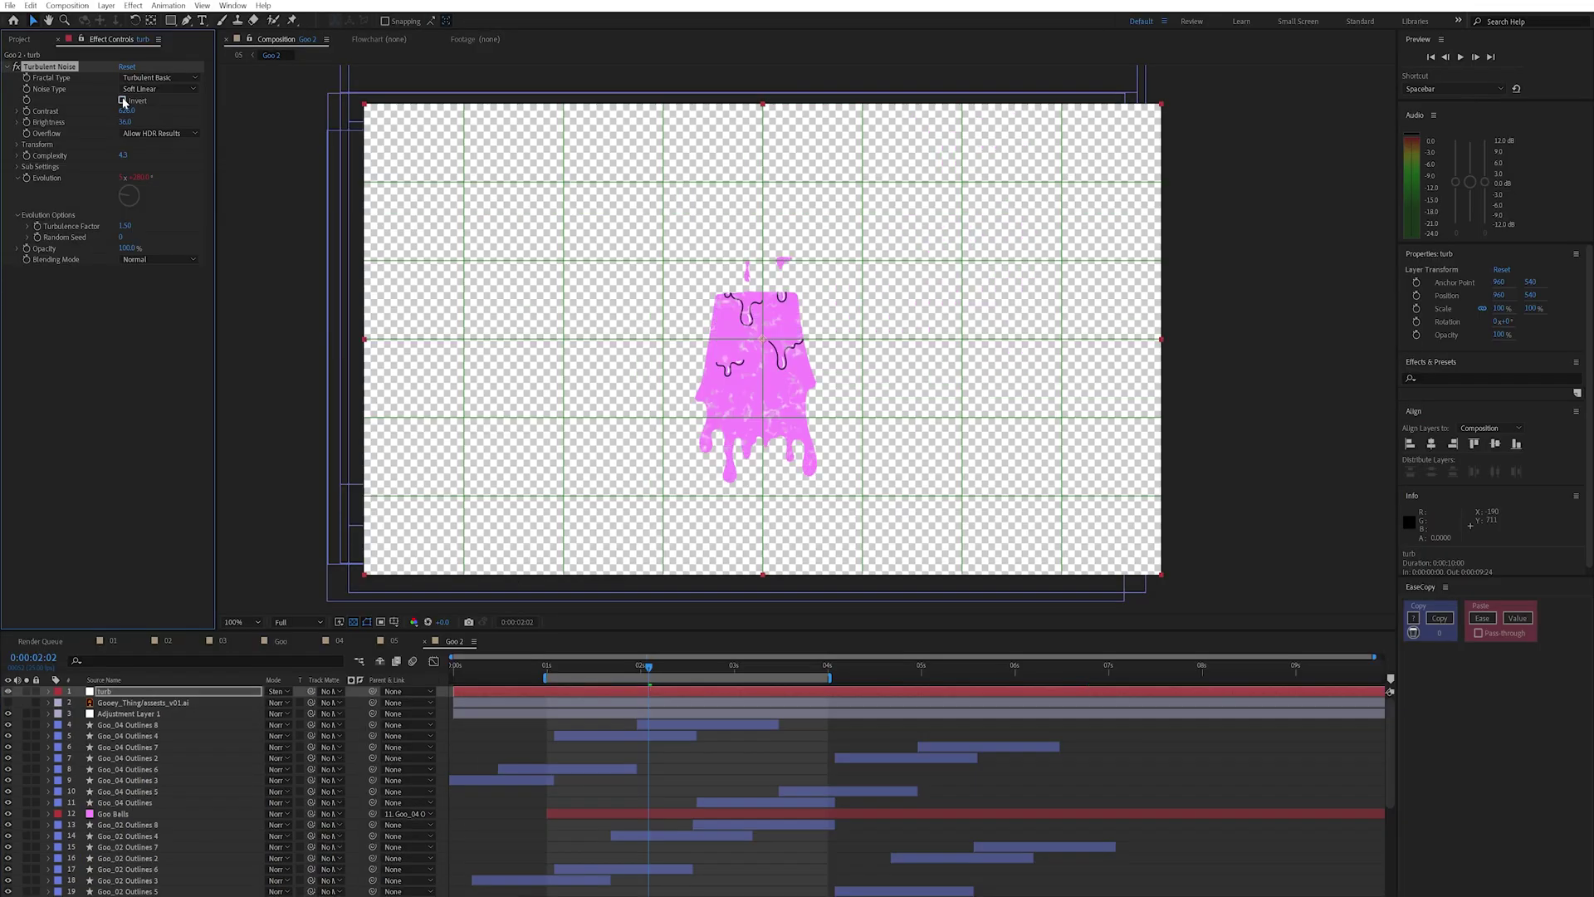
{"action": "left_click", "coordinate": [123, 100]}
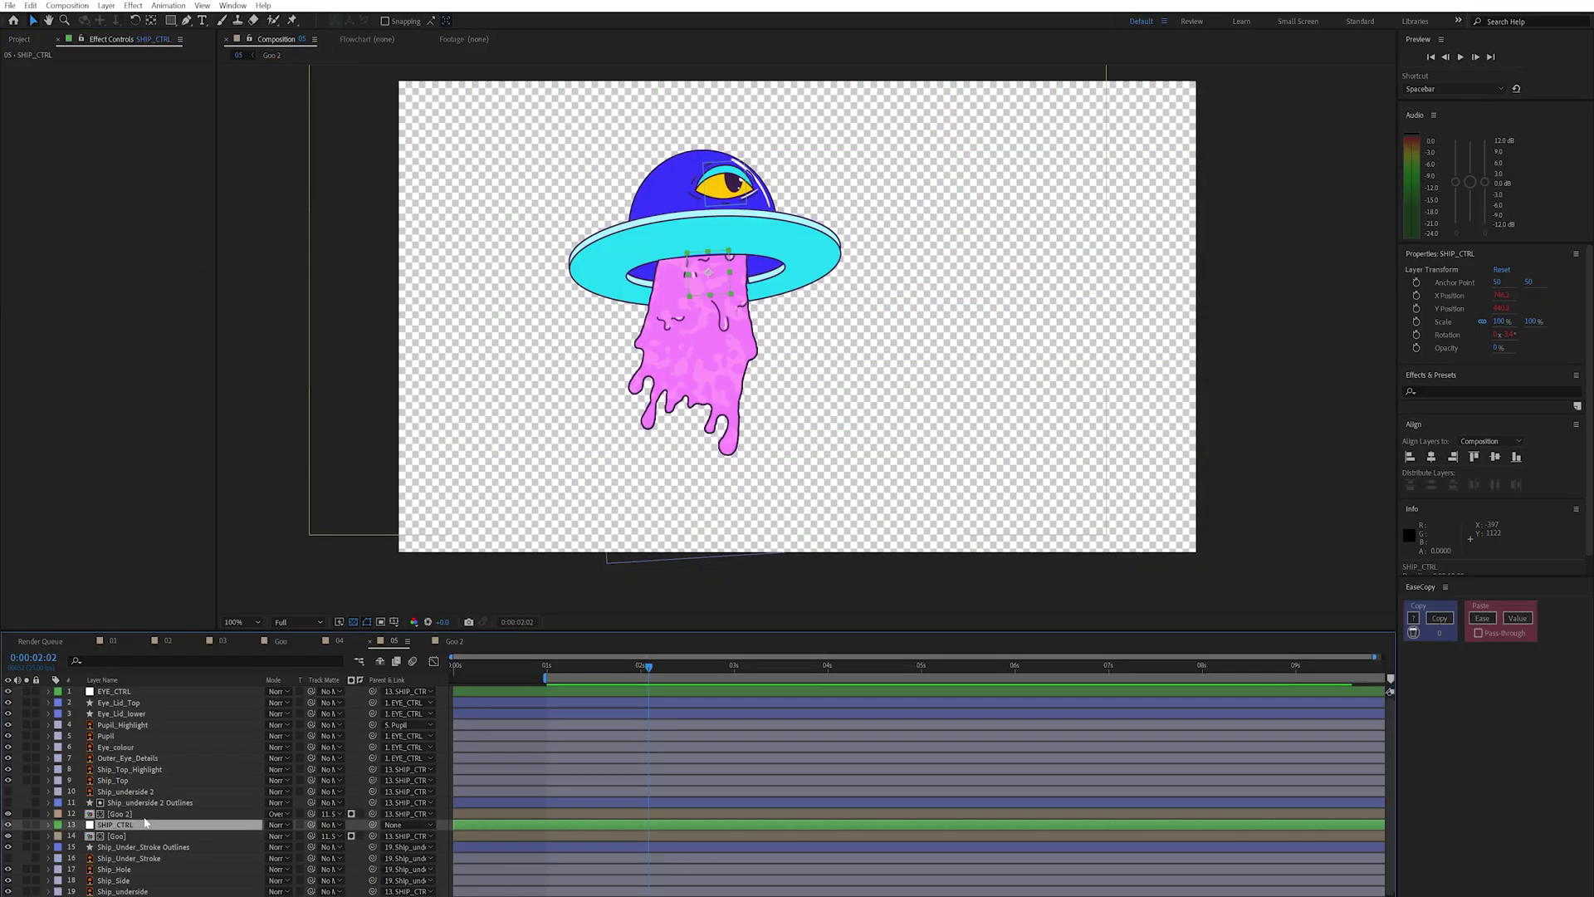
- Choose the Overlay blending mode for the Goo 2 layer in composition 05 and show the layer's effects
{"action": "left_click", "coordinate": [278, 813]}
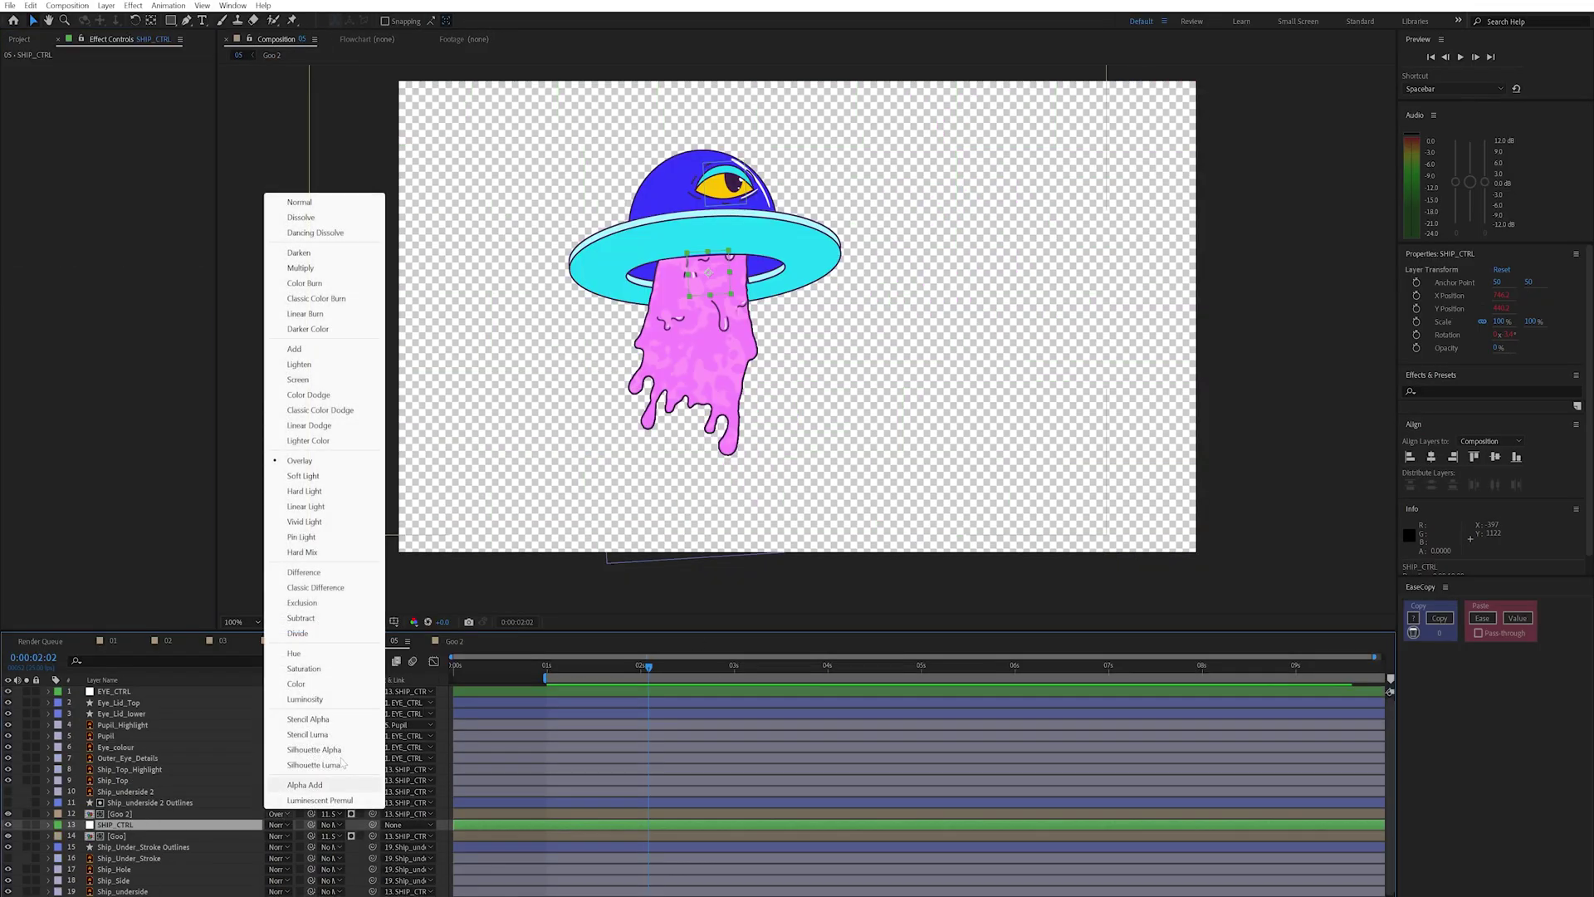
{"action": "left_click", "coordinate": [316, 463]}
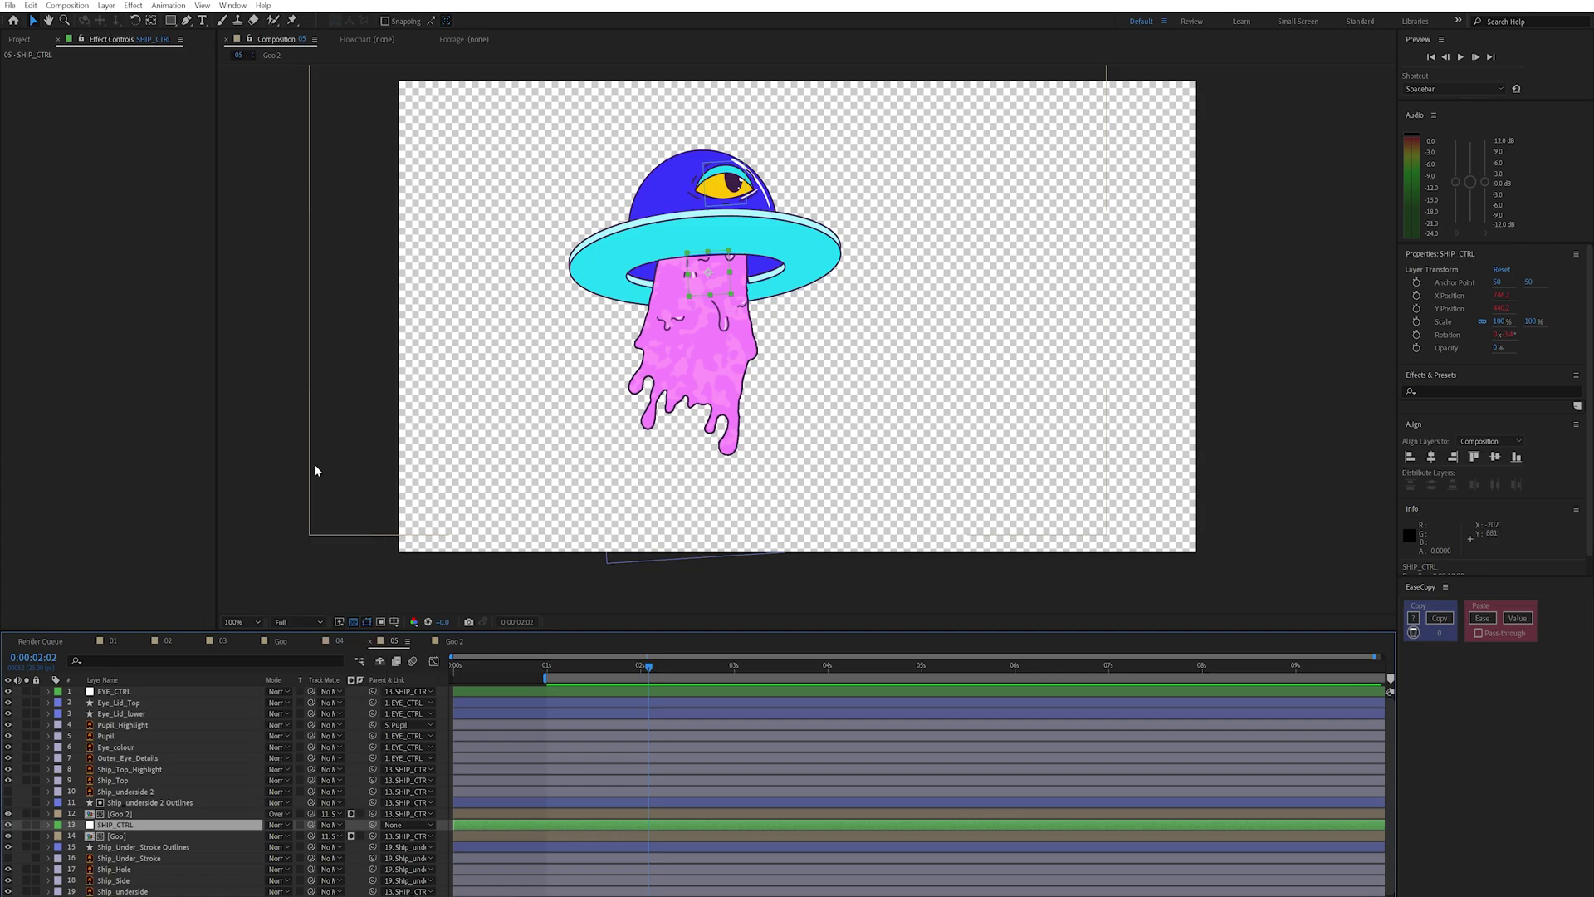
{"action": "left_click", "coordinate": [152, 817]}
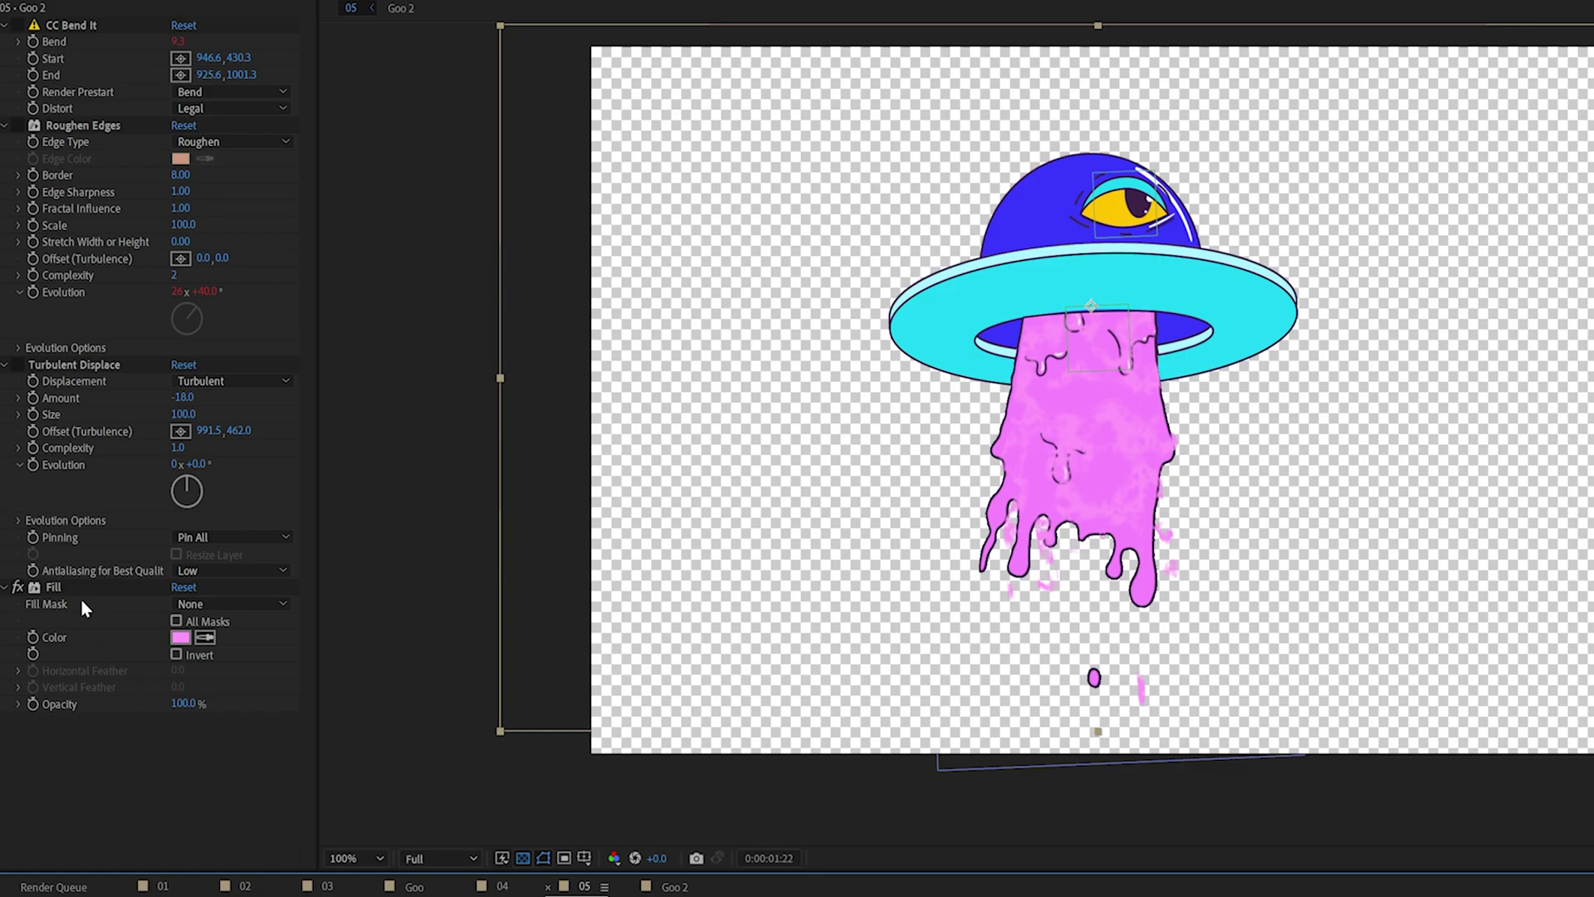
- Compare Goo 2 with its Fill effect off and on, enable CC Bend It and preview the bending goo
{"action": "left_click", "coordinate": [58, 588]}
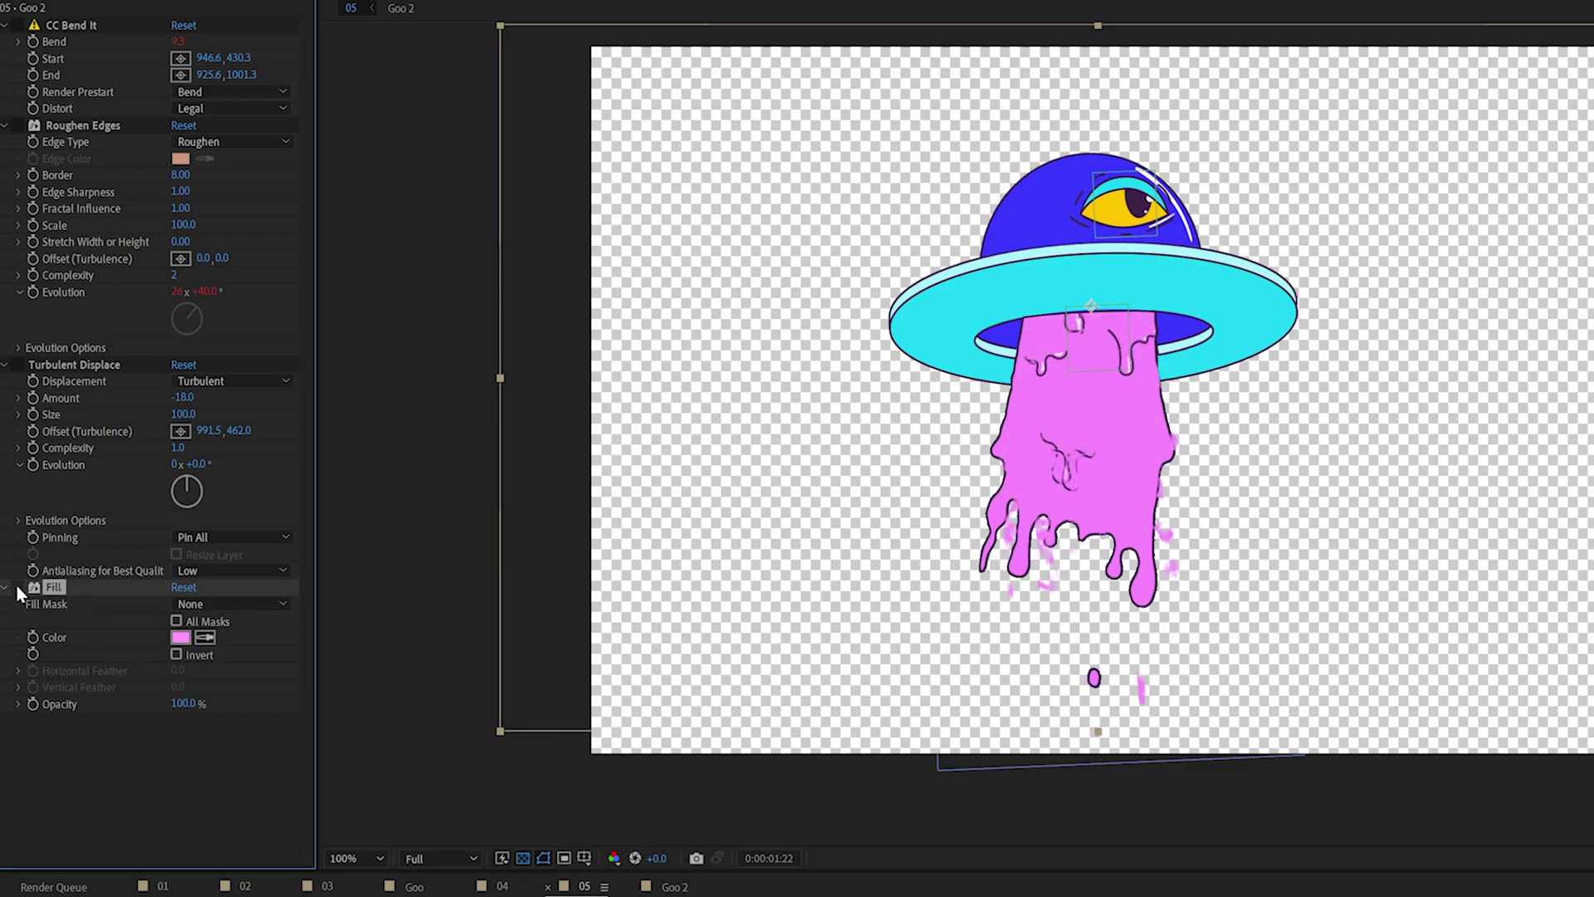
{"action": "left_click", "coordinate": [15, 26]}
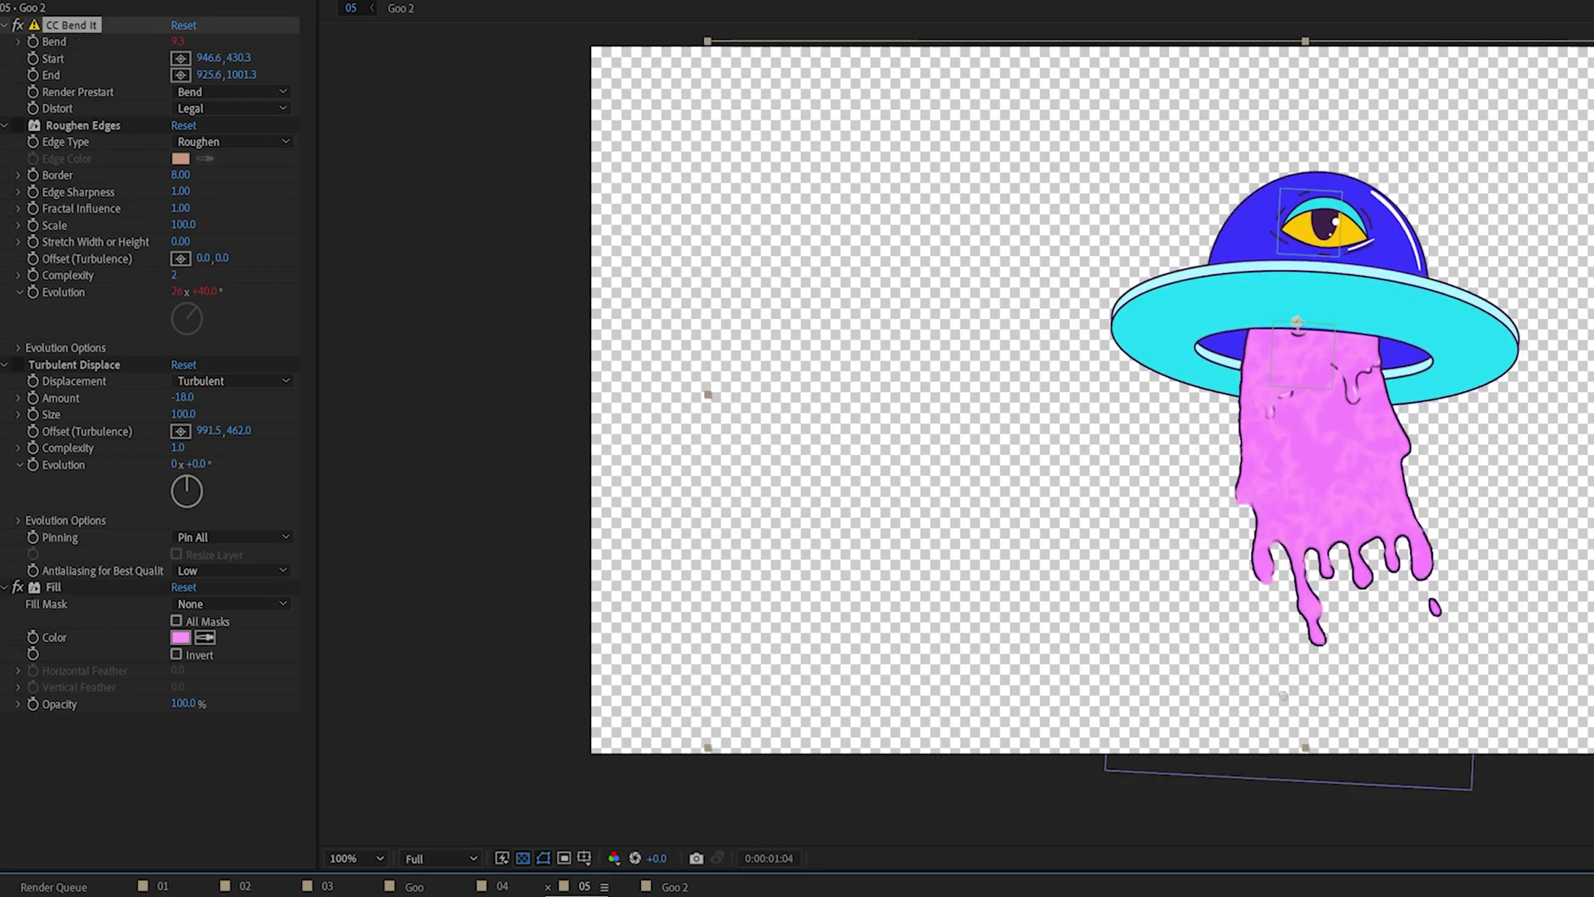
{"action": "key", "text": "space"}
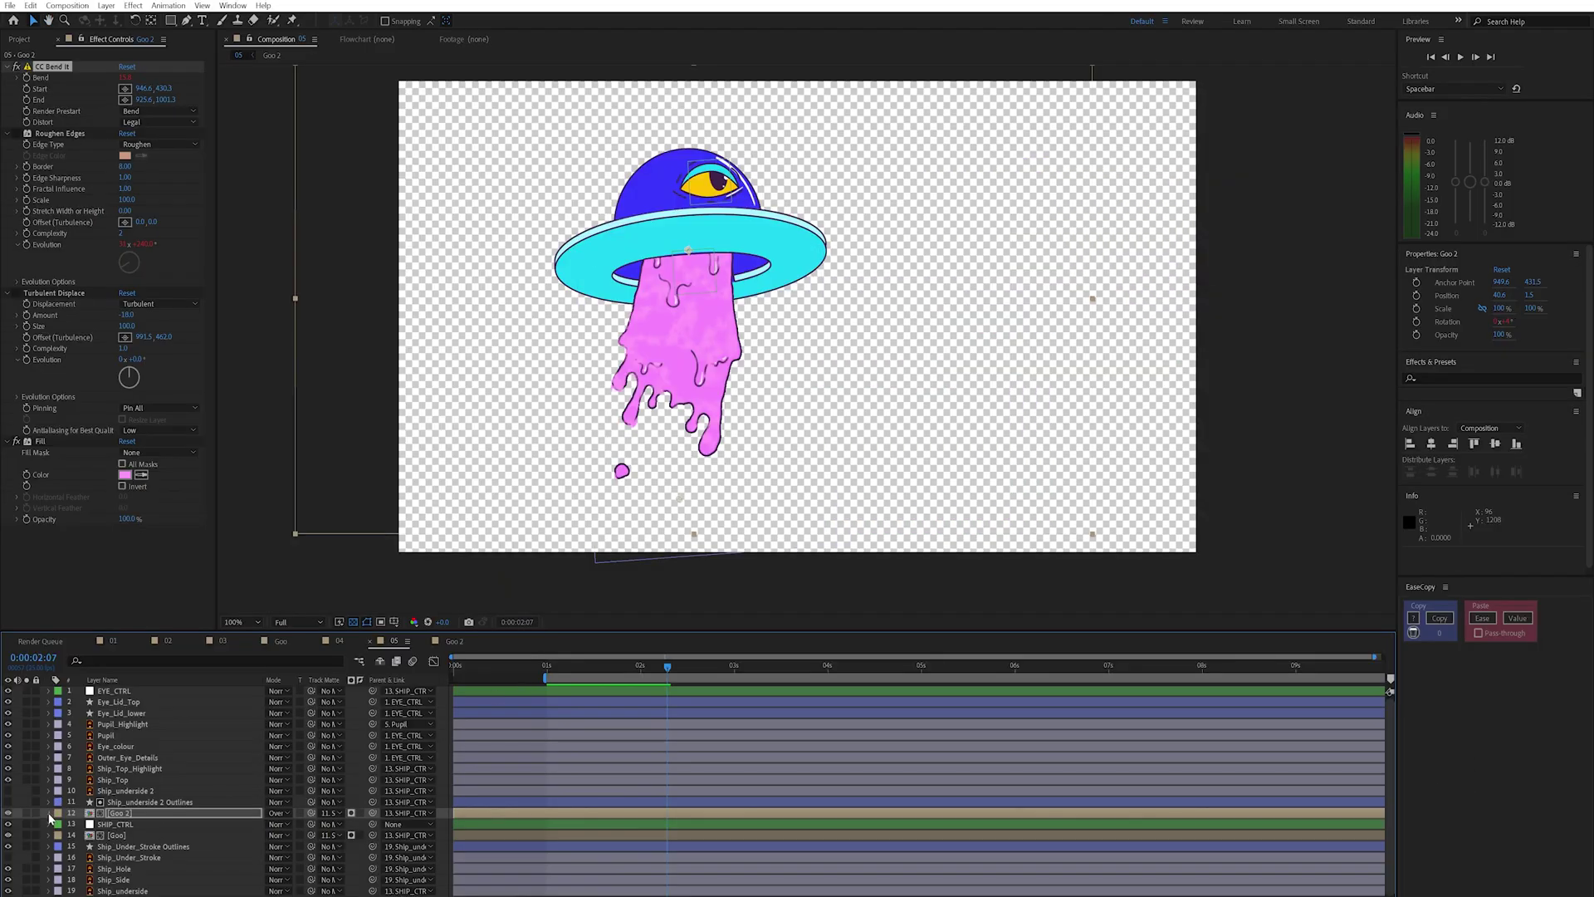
- Expand Goo 2's CC Bend It effect, examine its Bend expression and scrub to 0:00:02:06 to see the bend
{"action": "left_click", "coordinate": [49, 814]}
{"action": "left_click", "coordinate": [60, 837]}
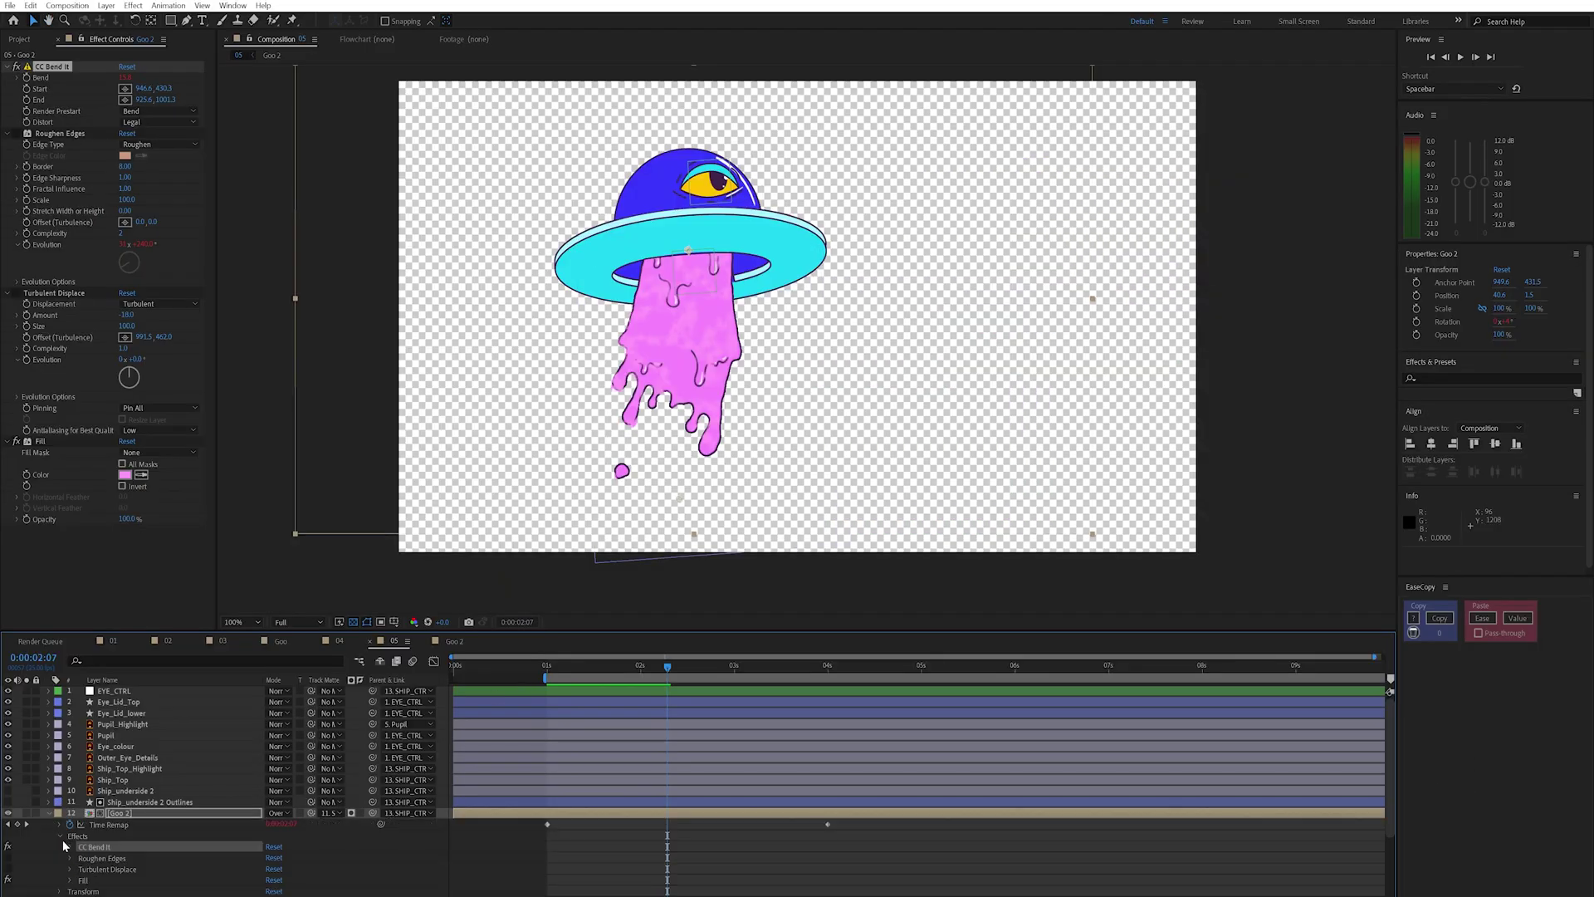
{"action": "left_click", "coordinate": [71, 847]}
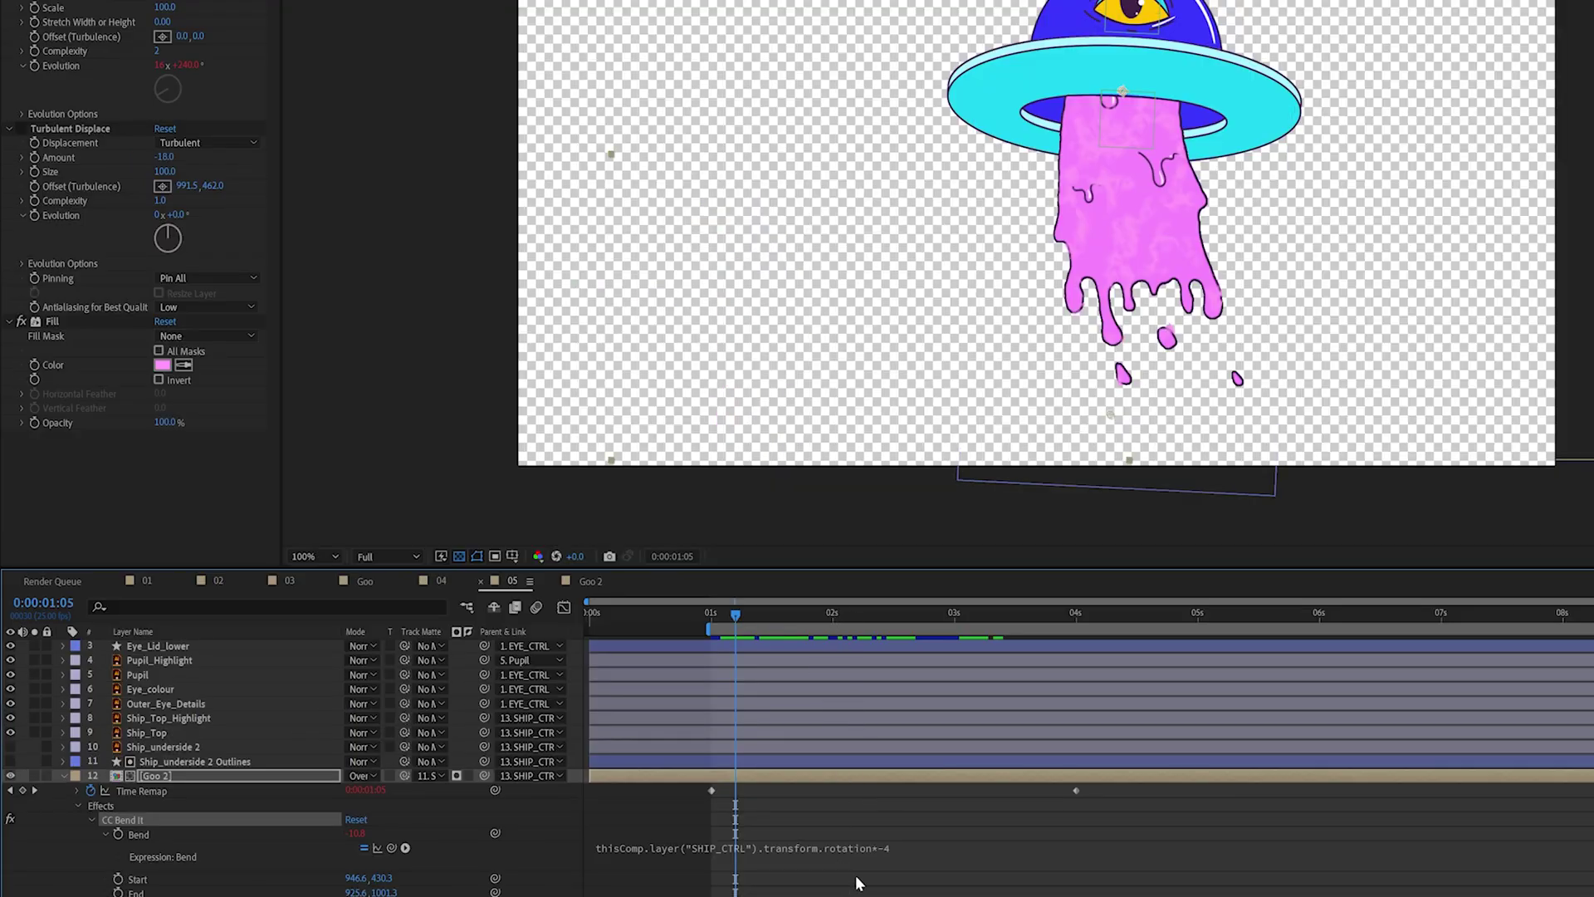
{"action": "left_click", "coordinate": [910, 851]}
{"action": "left_click", "coordinate": [910, 848]}
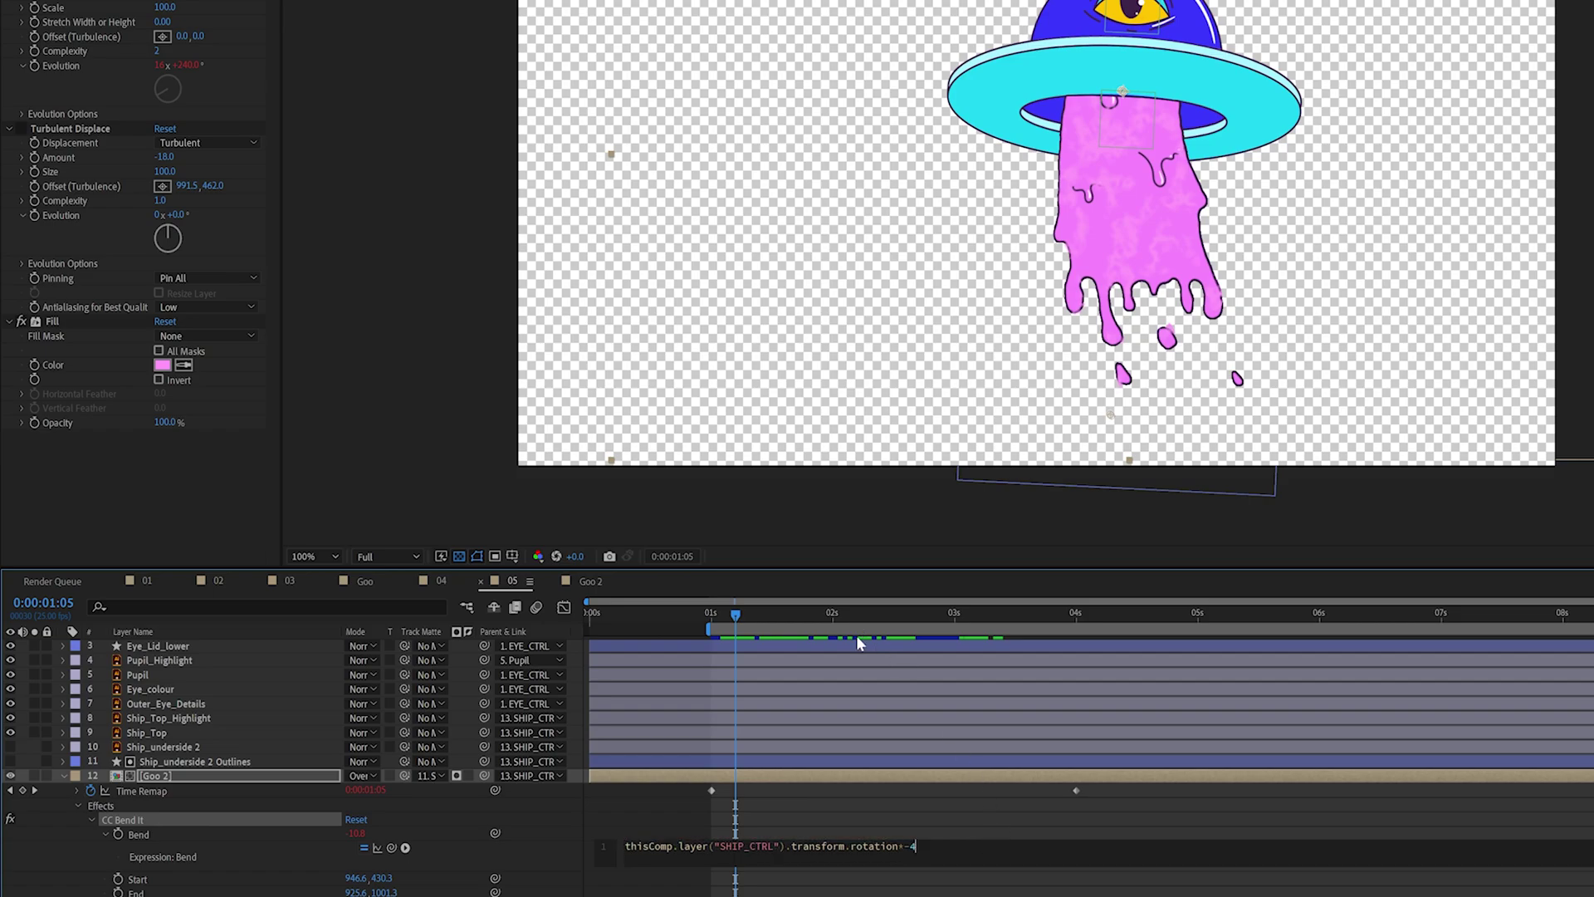
{"action": "left_click_drag", "start_coordinate": [761, 621], "coordinate": [862, 616]}
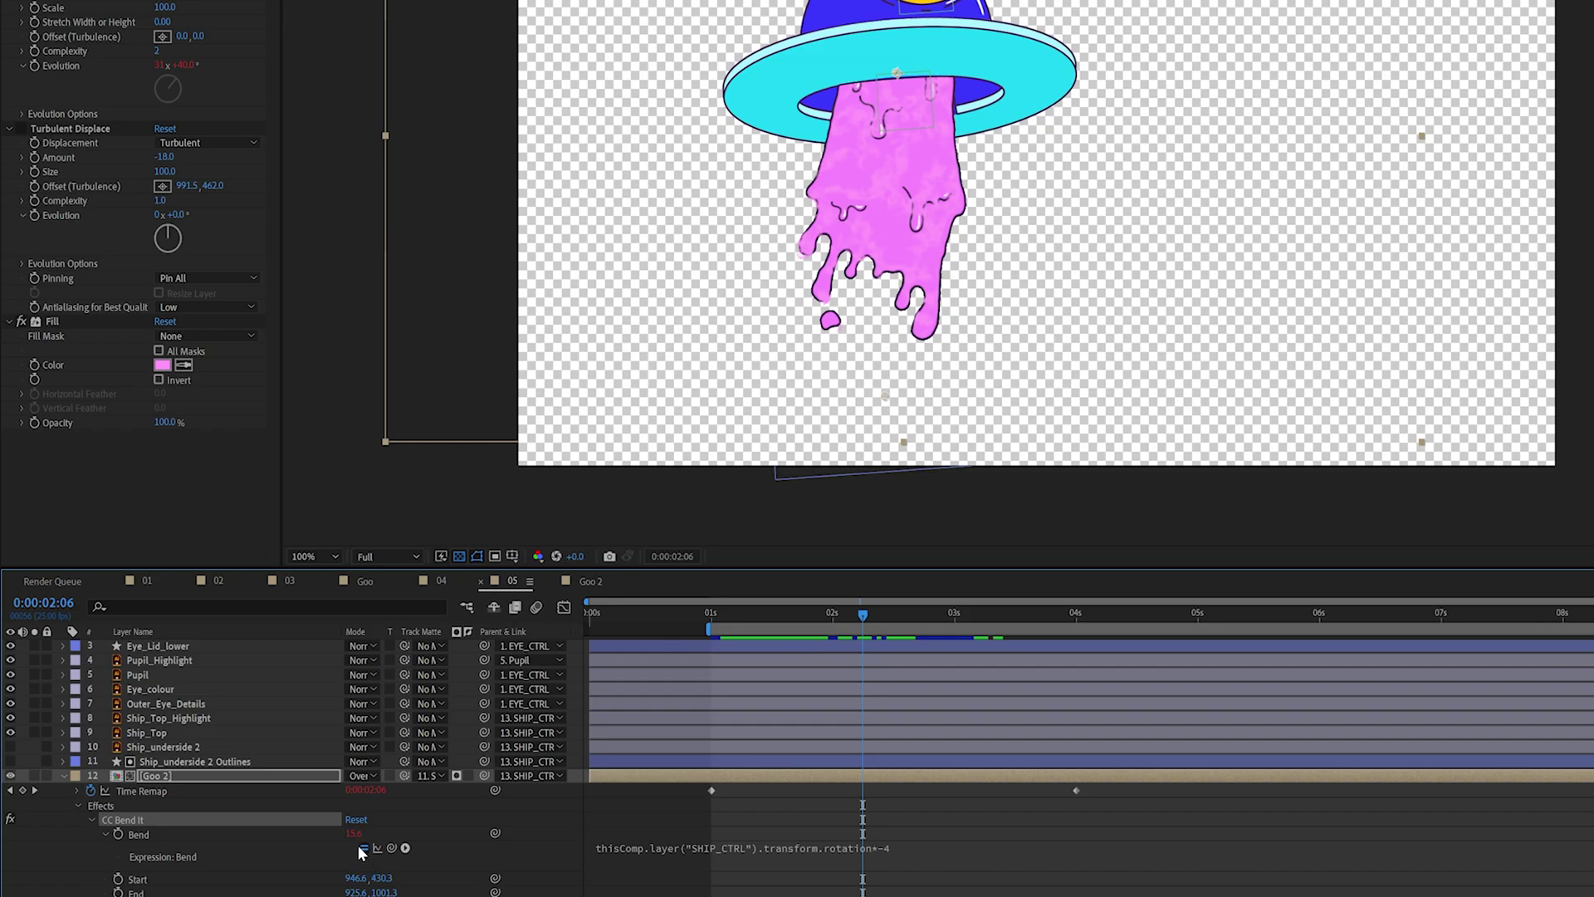
- Reveal the Rotation property of Goo 2 and of SHIP_CTRL
{"action": "key", "text": "r"}
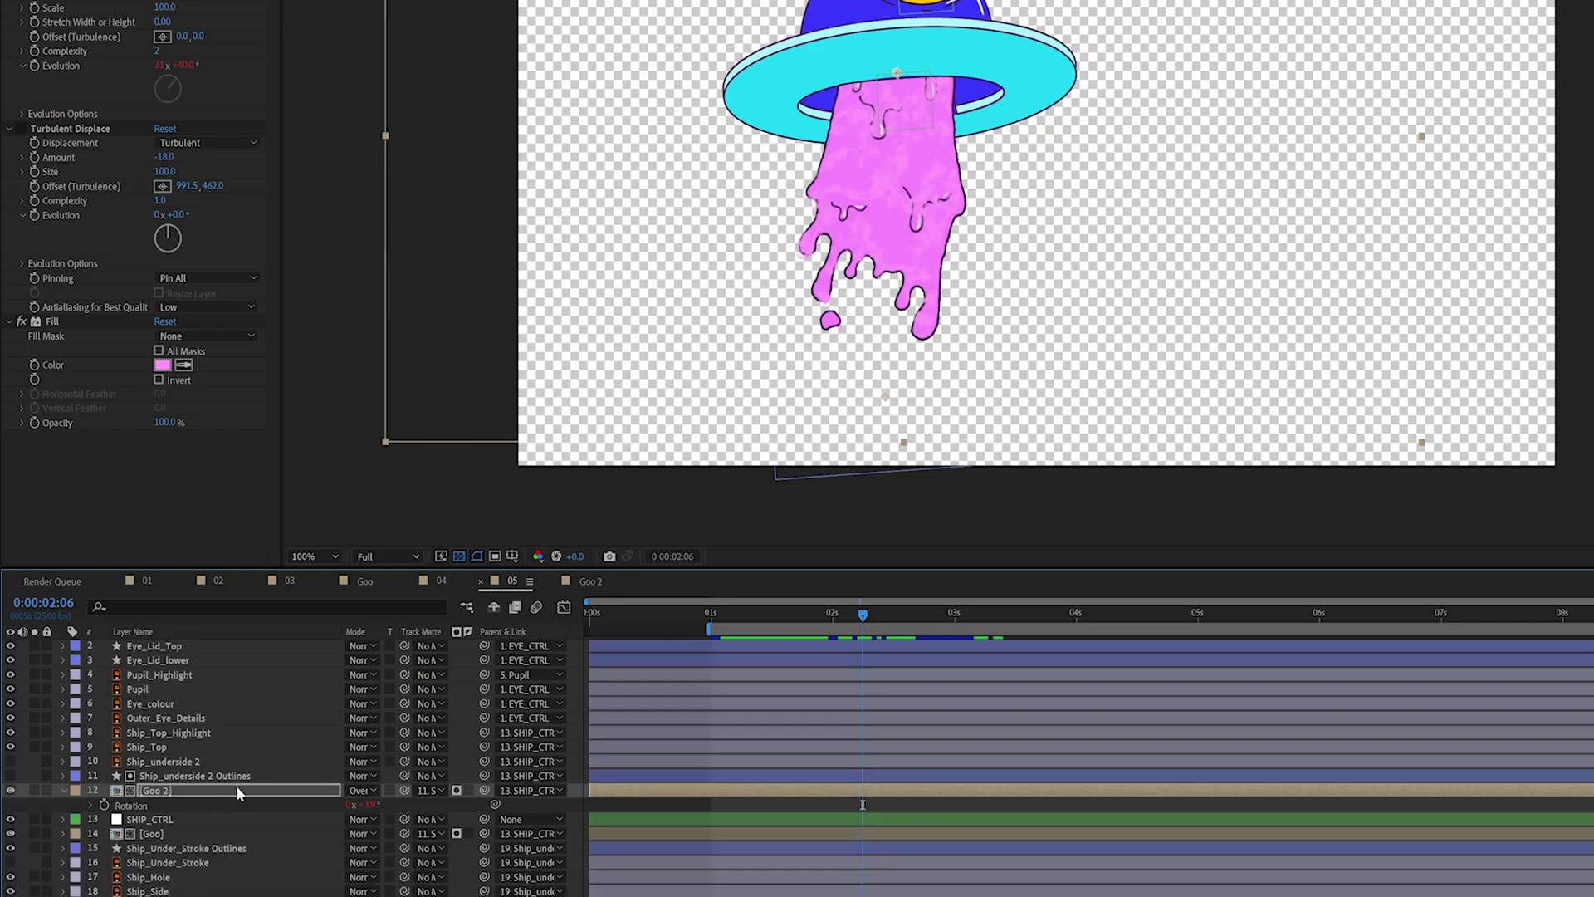
{"action": "left_click", "coordinate": [184, 819]}
{"action": "key", "text": "r"}
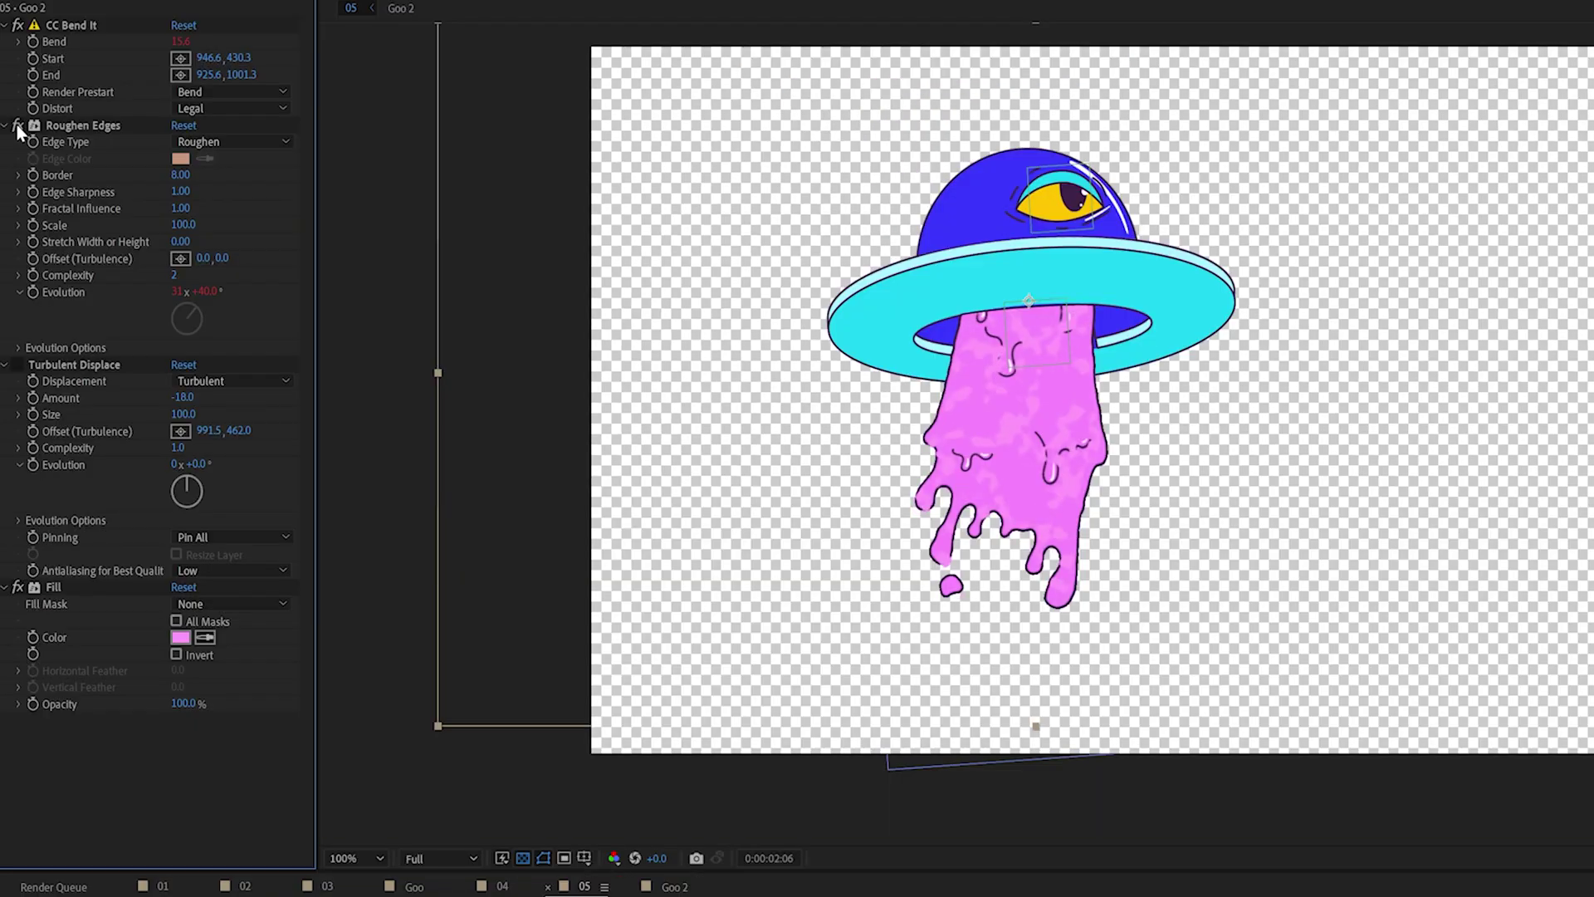
- Enable Roughen Edges and Turbulent Displace on Goo 2 and preview their effect on the goo close up
{"action": "left_click", "coordinate": [113, 126]}
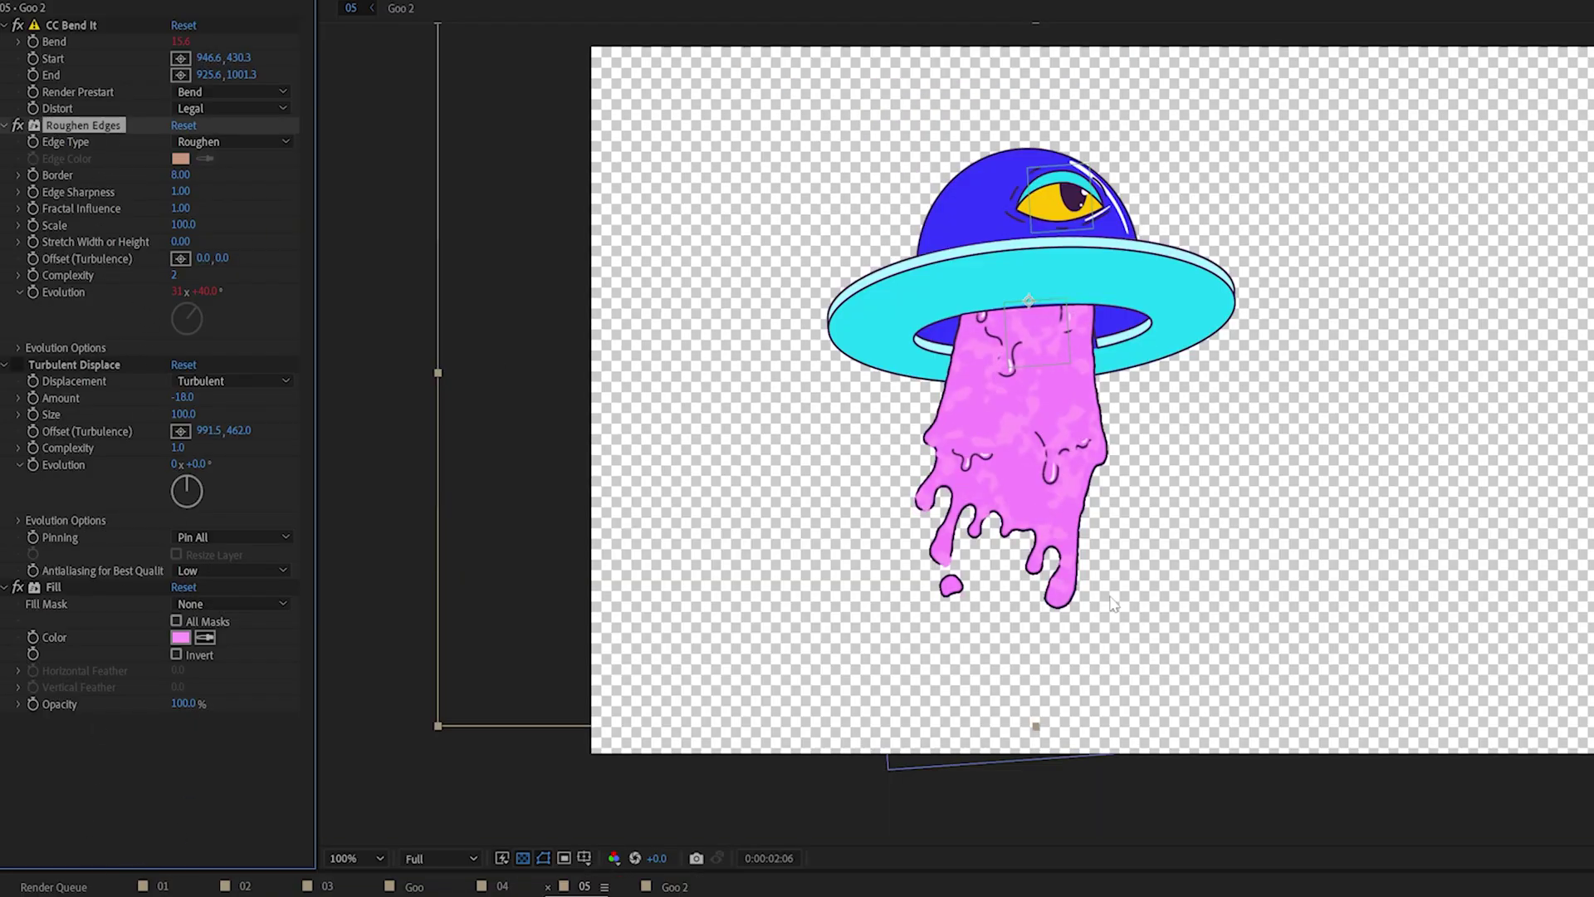
{"action": "scroll", "coordinate": [1110, 598], "scroll_direction": "up", "scroll_amount": 1}
{"action": "left_click_drag", "start_coordinate": [947, 435], "coordinate": [1135, 479]}
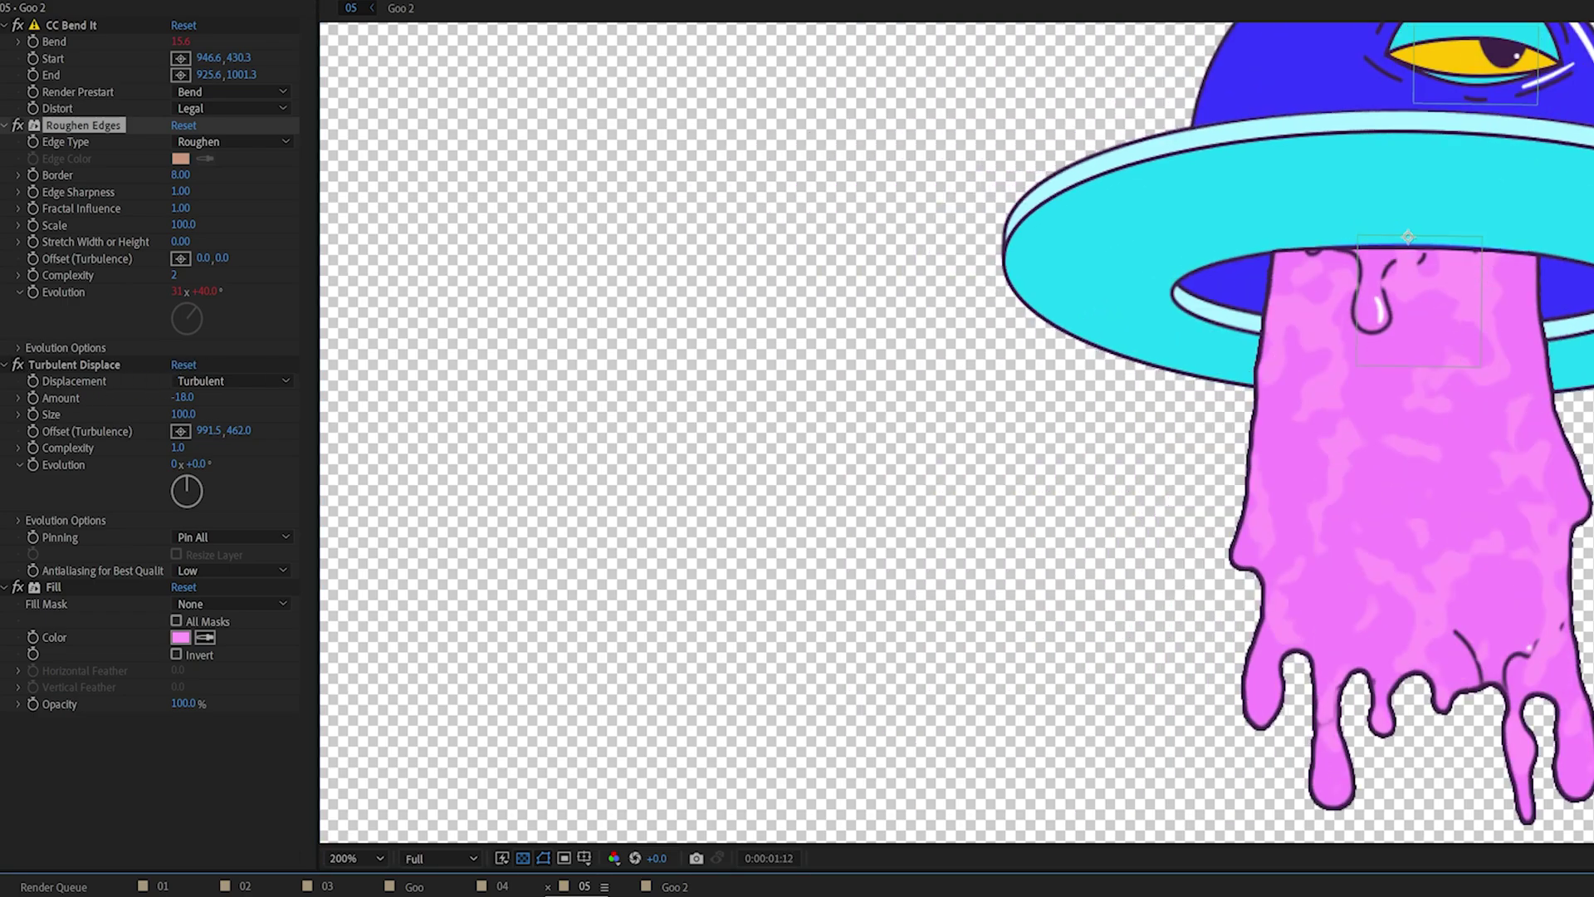
{"action": "key", "text": "space"}
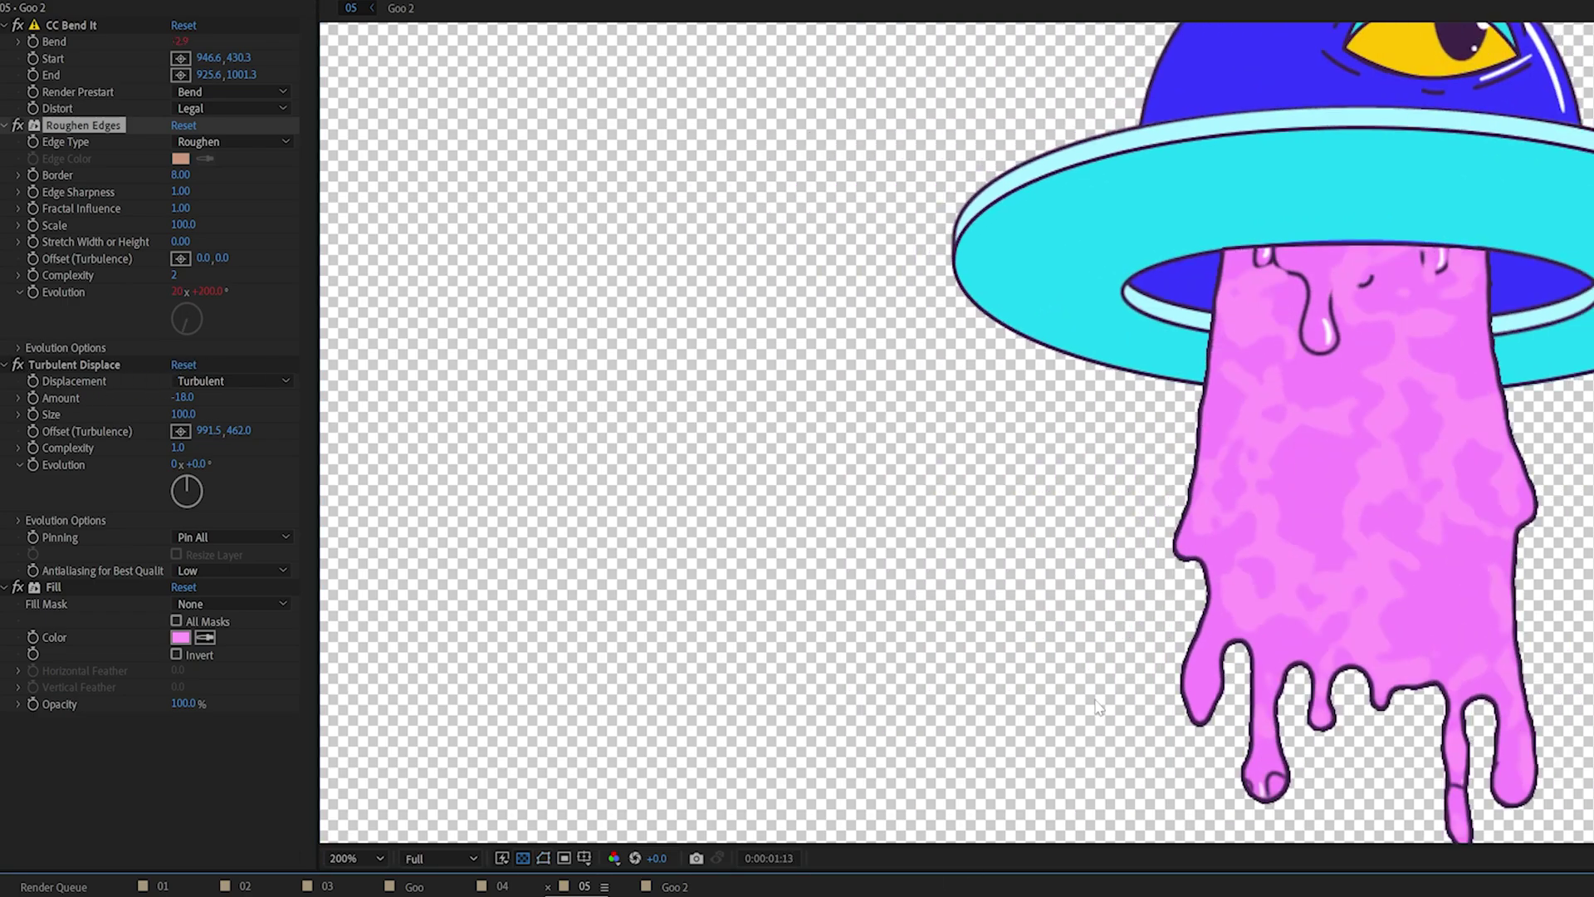
- Preview the whole UFO composition and scrub the timeline to check the goo's motion
{"action": "scroll", "coordinate": [1166, 616], "scroll_direction": "down", "scroll_amount": 1}
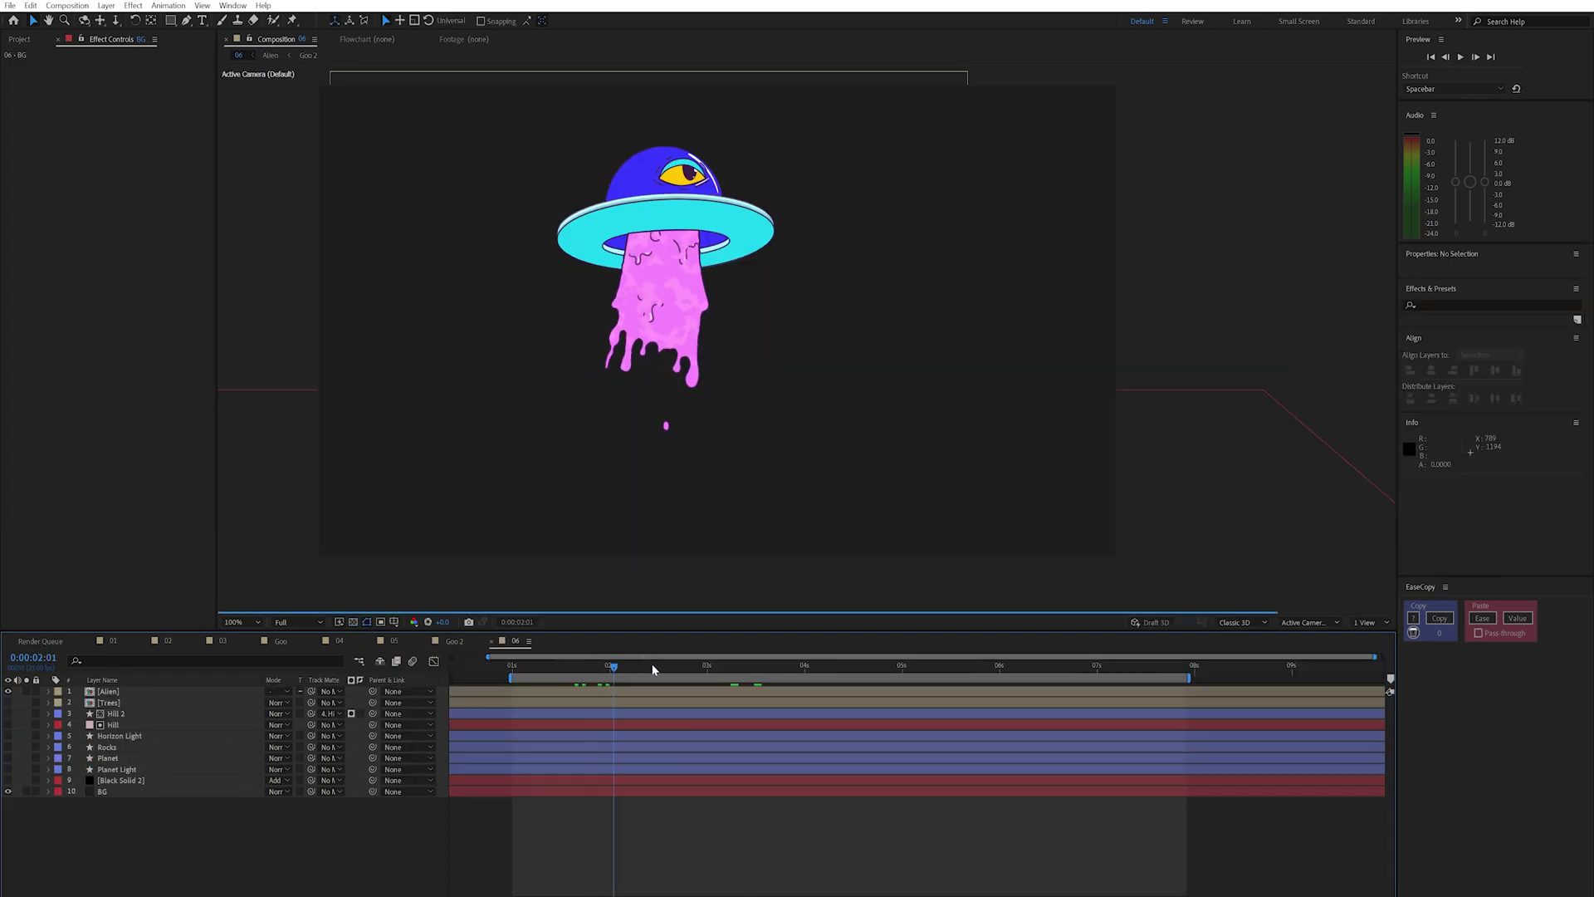
{"action": "left_click_drag", "start_coordinate": [653, 669], "coordinate": [720, 669]}
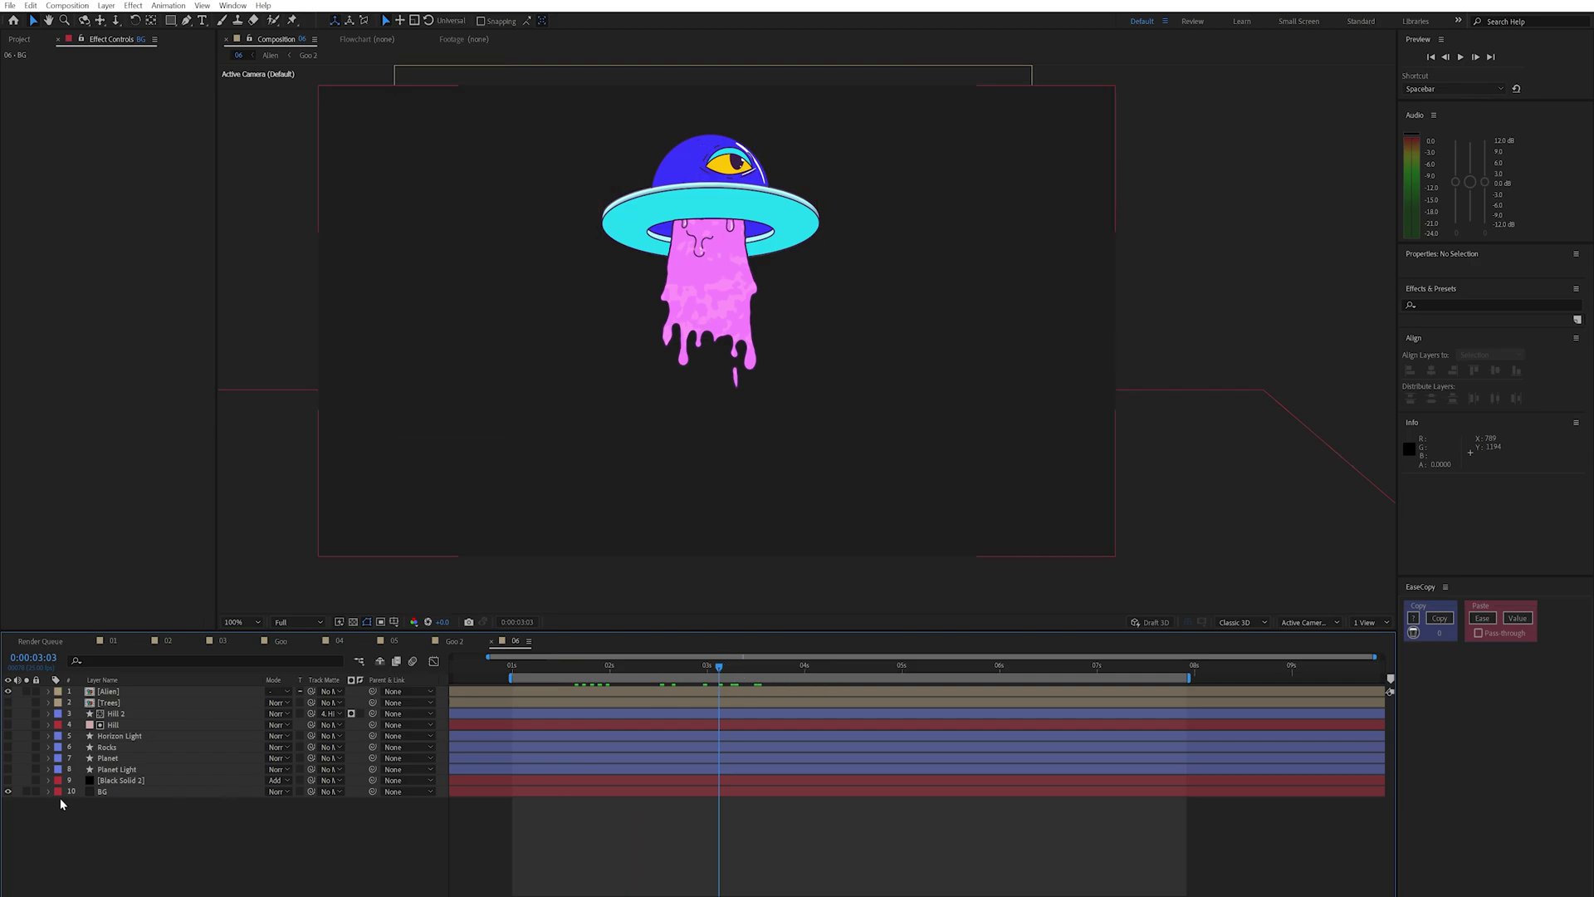
- In composition 06, make the Black Solid 2 star layer and the Planet layer visible, and select Planet
{"action": "left_click", "coordinate": [112, 780]}
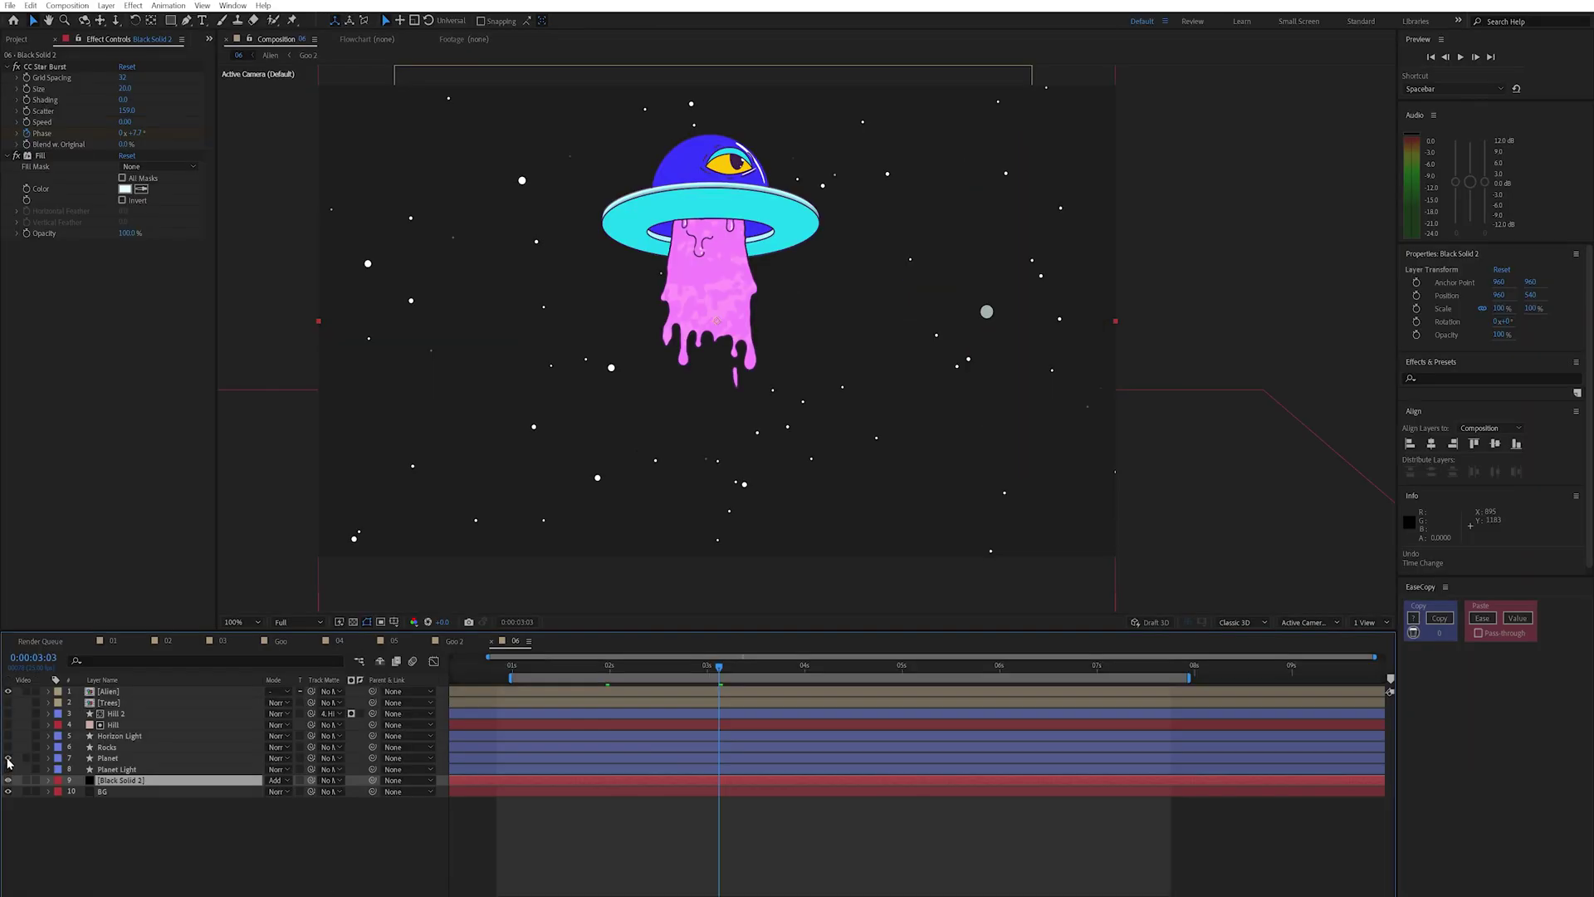
{"action": "left_click", "coordinate": [9, 758]}
{"action": "left_click", "coordinate": [107, 758]}
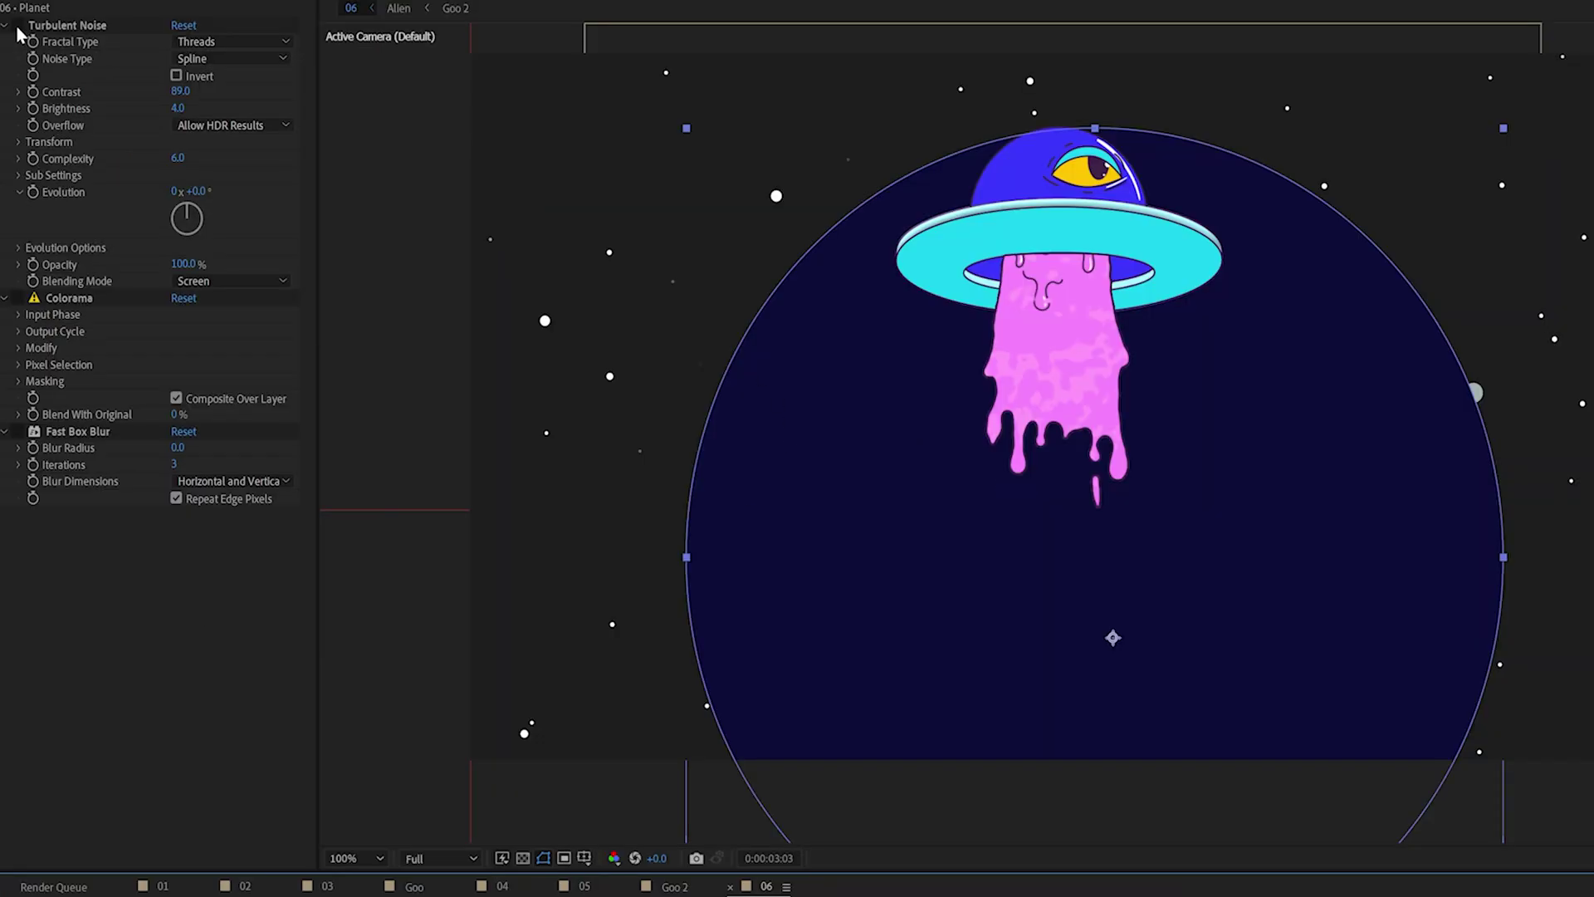
- Enable Turbulent Noise and Colorama on the Planet layer and expand Colorama's Output Cycle settings
{"action": "left_click", "coordinate": [16, 67]}
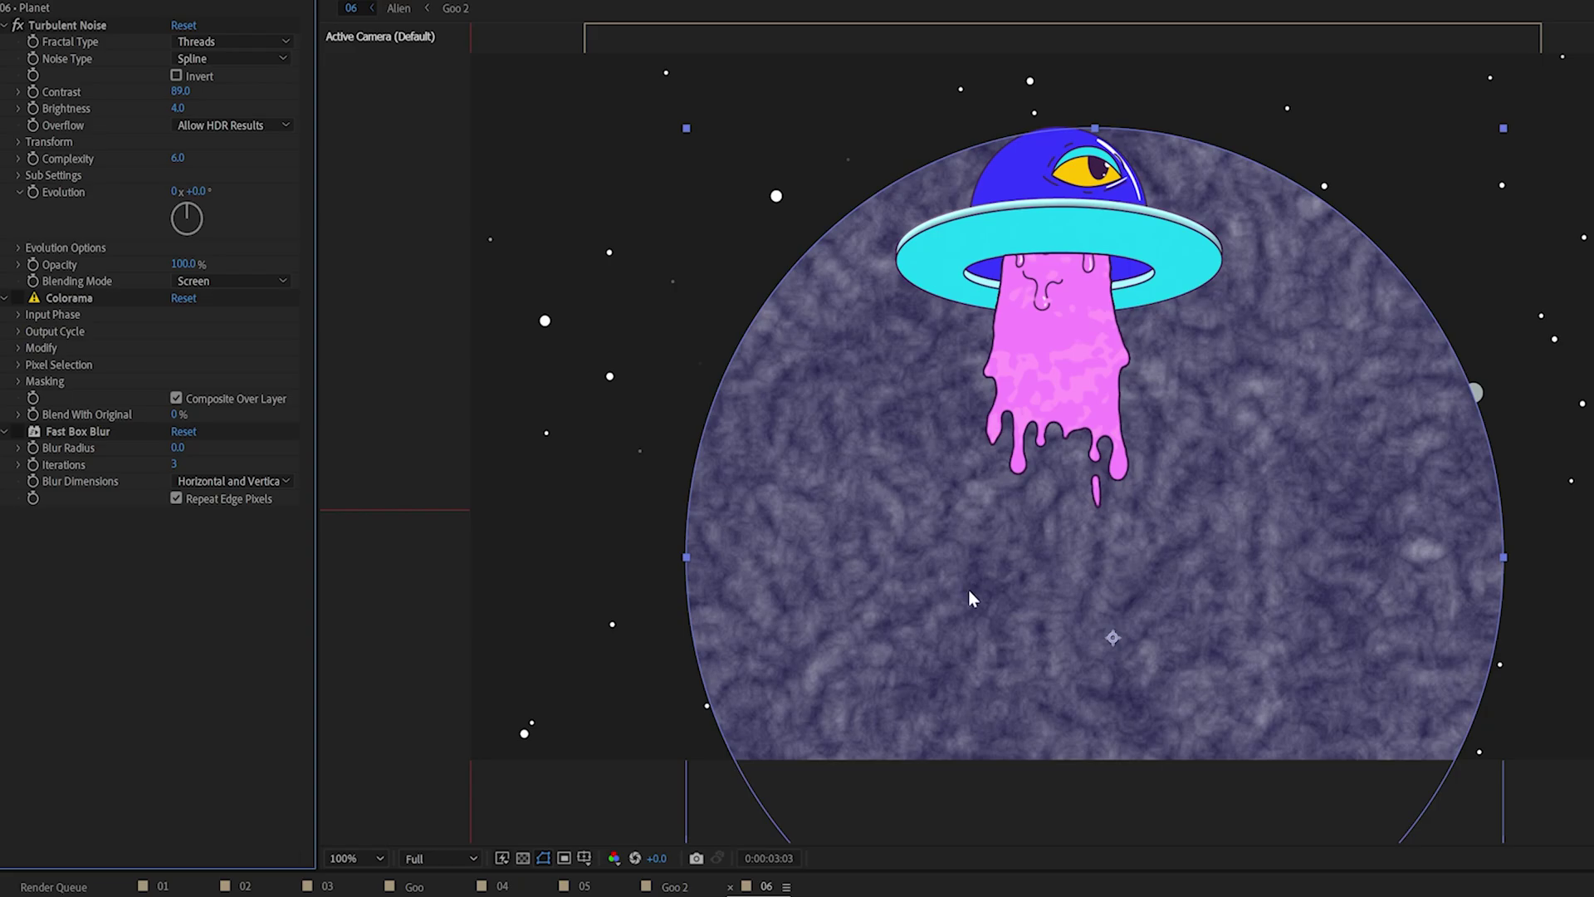
{"action": "left_click", "coordinate": [17, 298]}
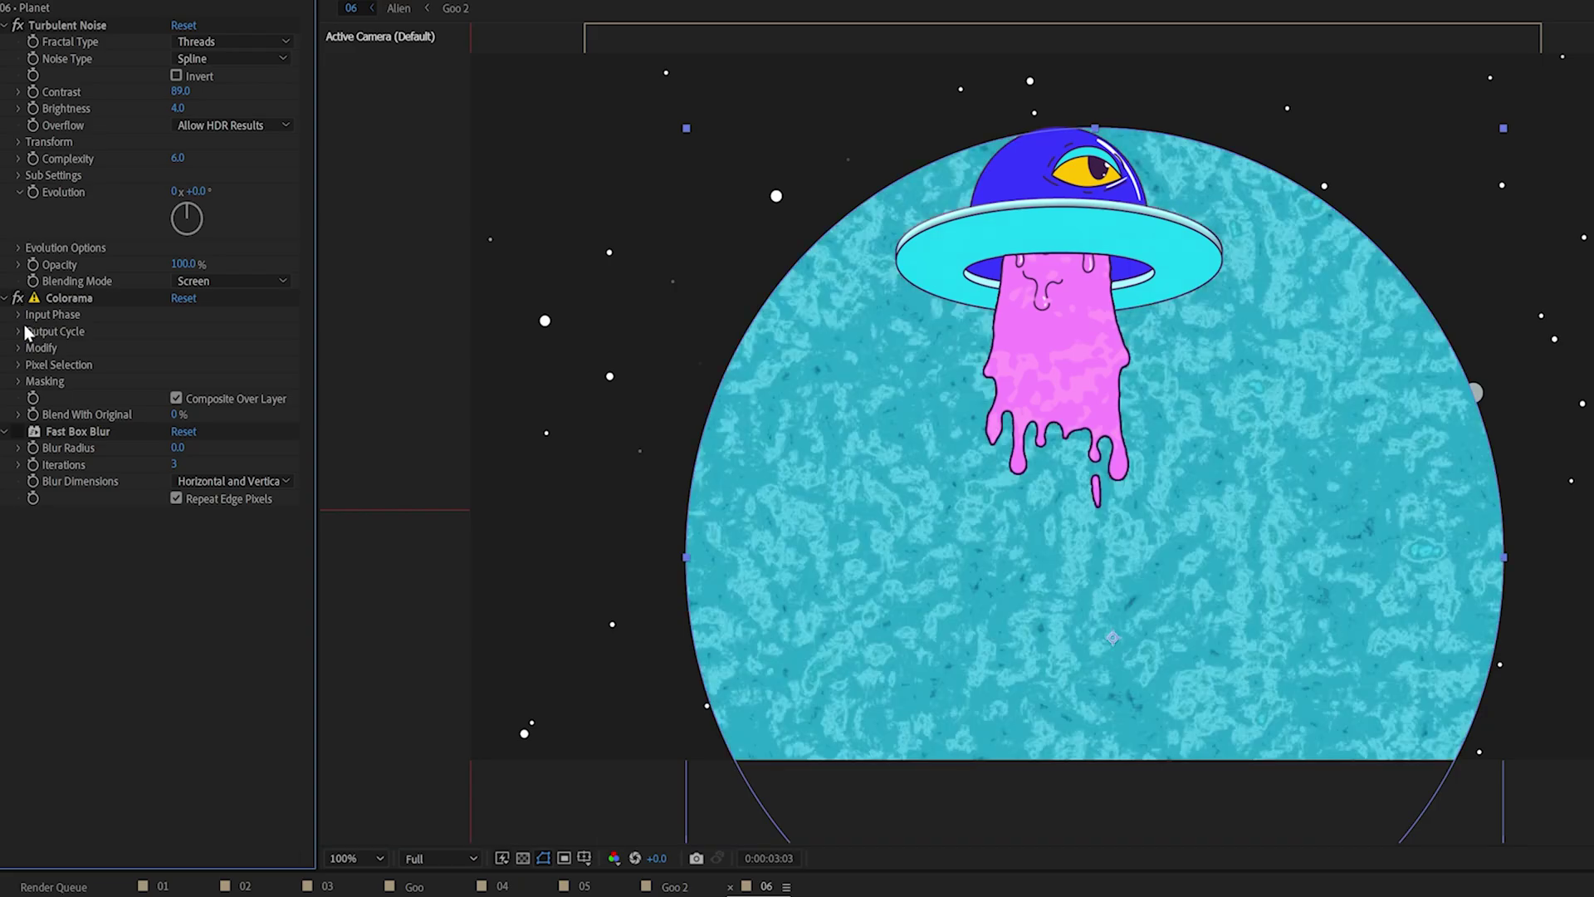
{"action": "left_click", "coordinate": [18, 332]}
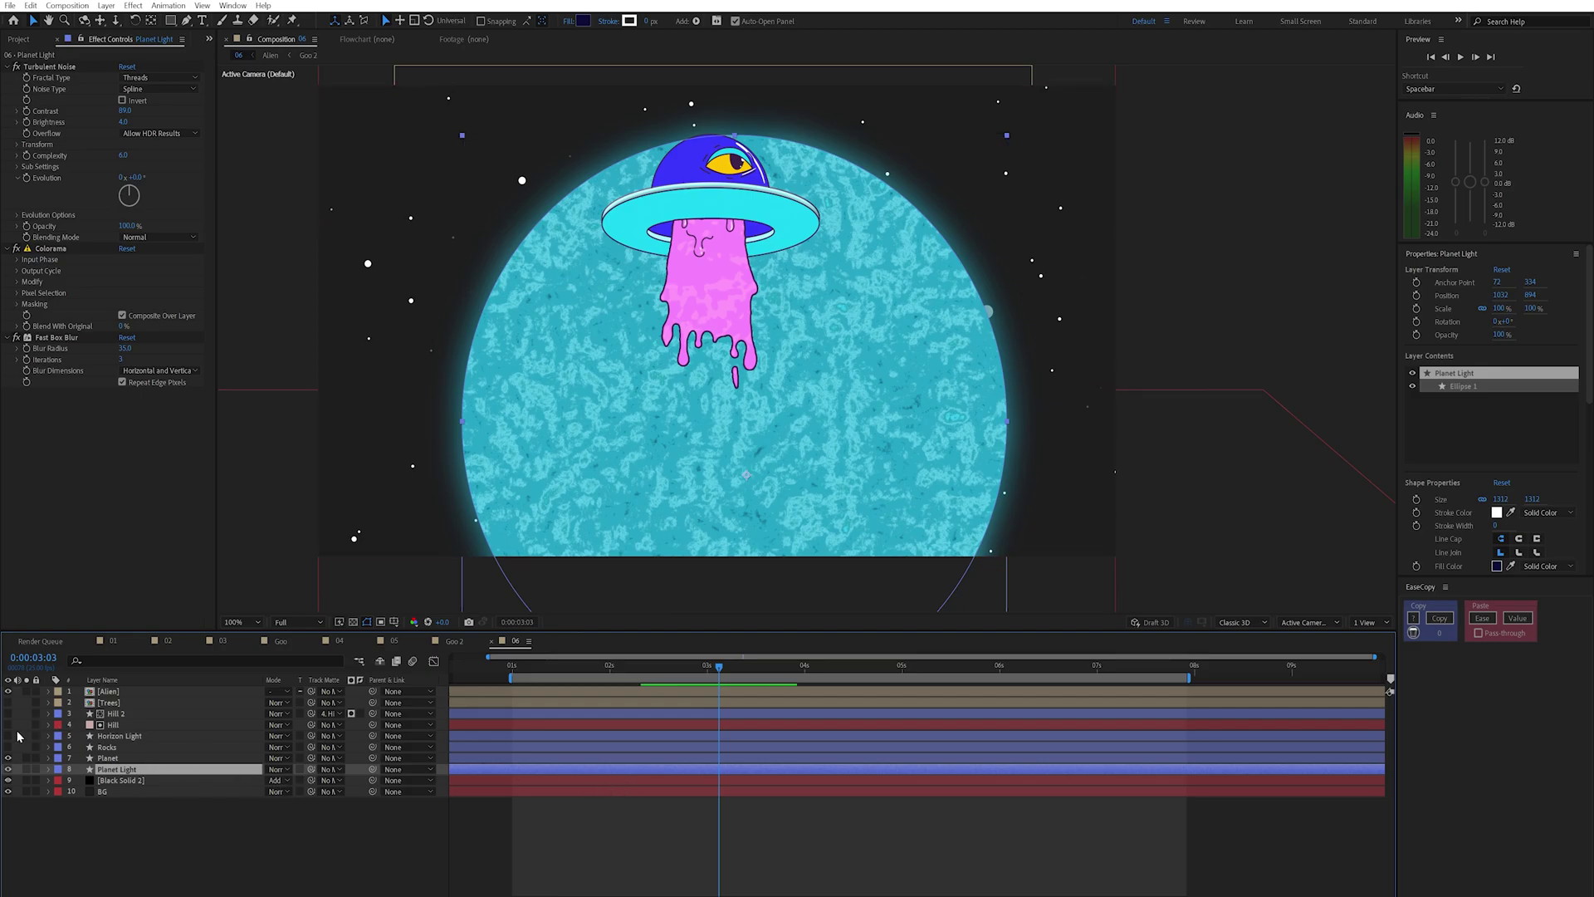
- Make the Hill and Horizon Light layers visible, and enable Fast Box Blur on Horizon Light
{"action": "left_click", "coordinate": [370, 559]}
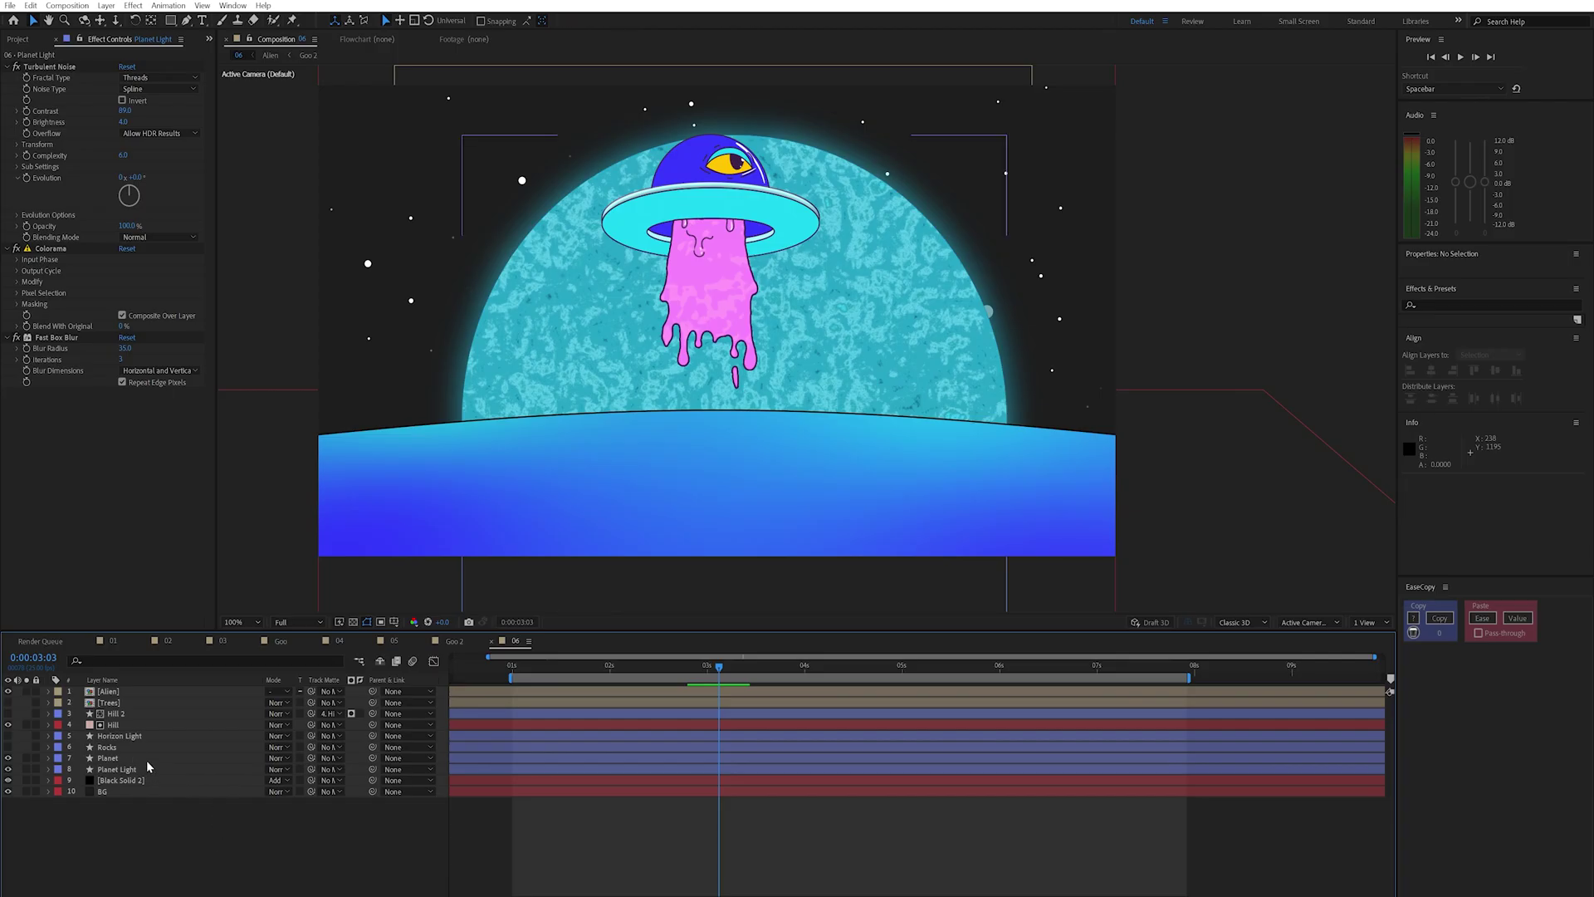
{"action": "left_click", "coordinate": [124, 737]}
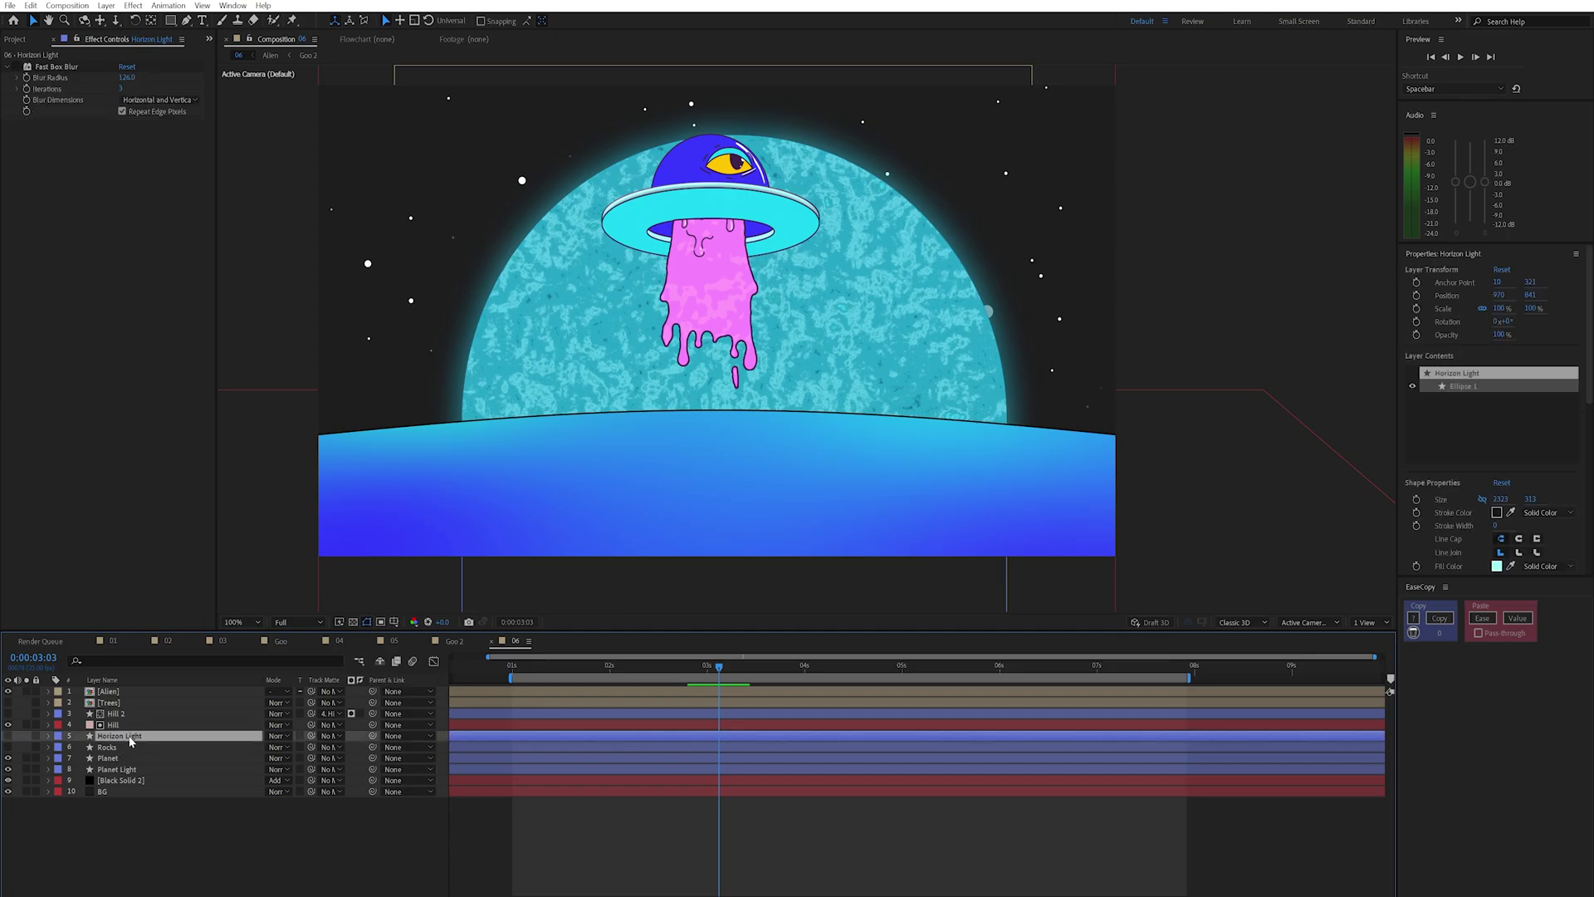
{"action": "left_click", "coordinate": [9, 735]}
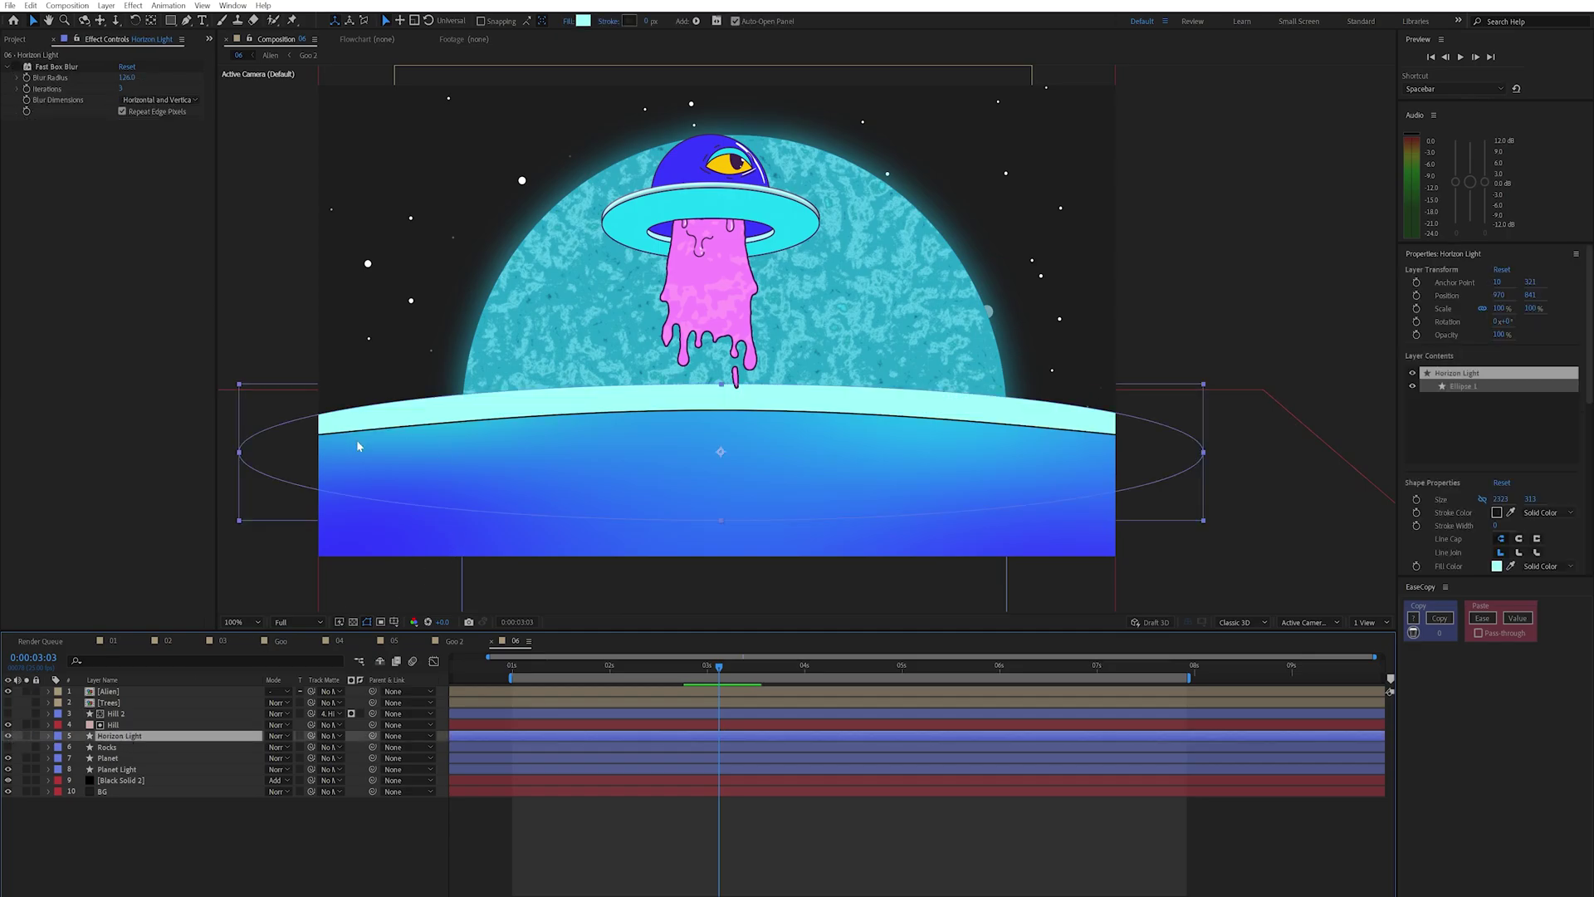
{"action": "left_click", "coordinate": [16, 66]}
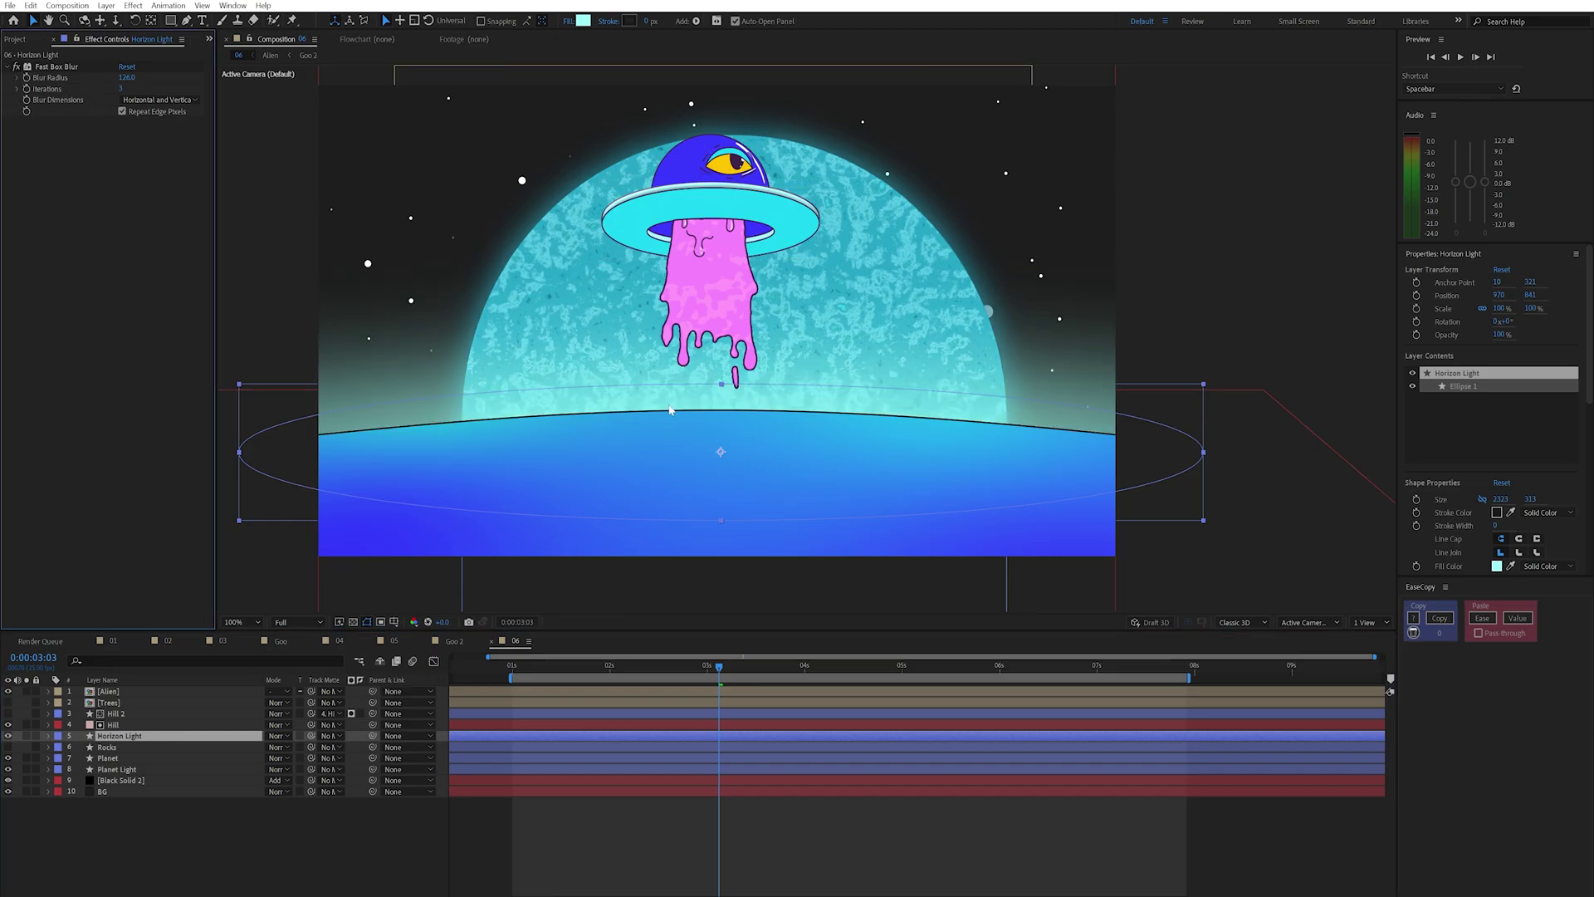
- Make the Rocks layer visible and check its Wave Warp and Mirror effects off and on
{"action": "left_click", "coordinate": [7, 746]}
{"action": "left_click", "coordinate": [117, 747]}
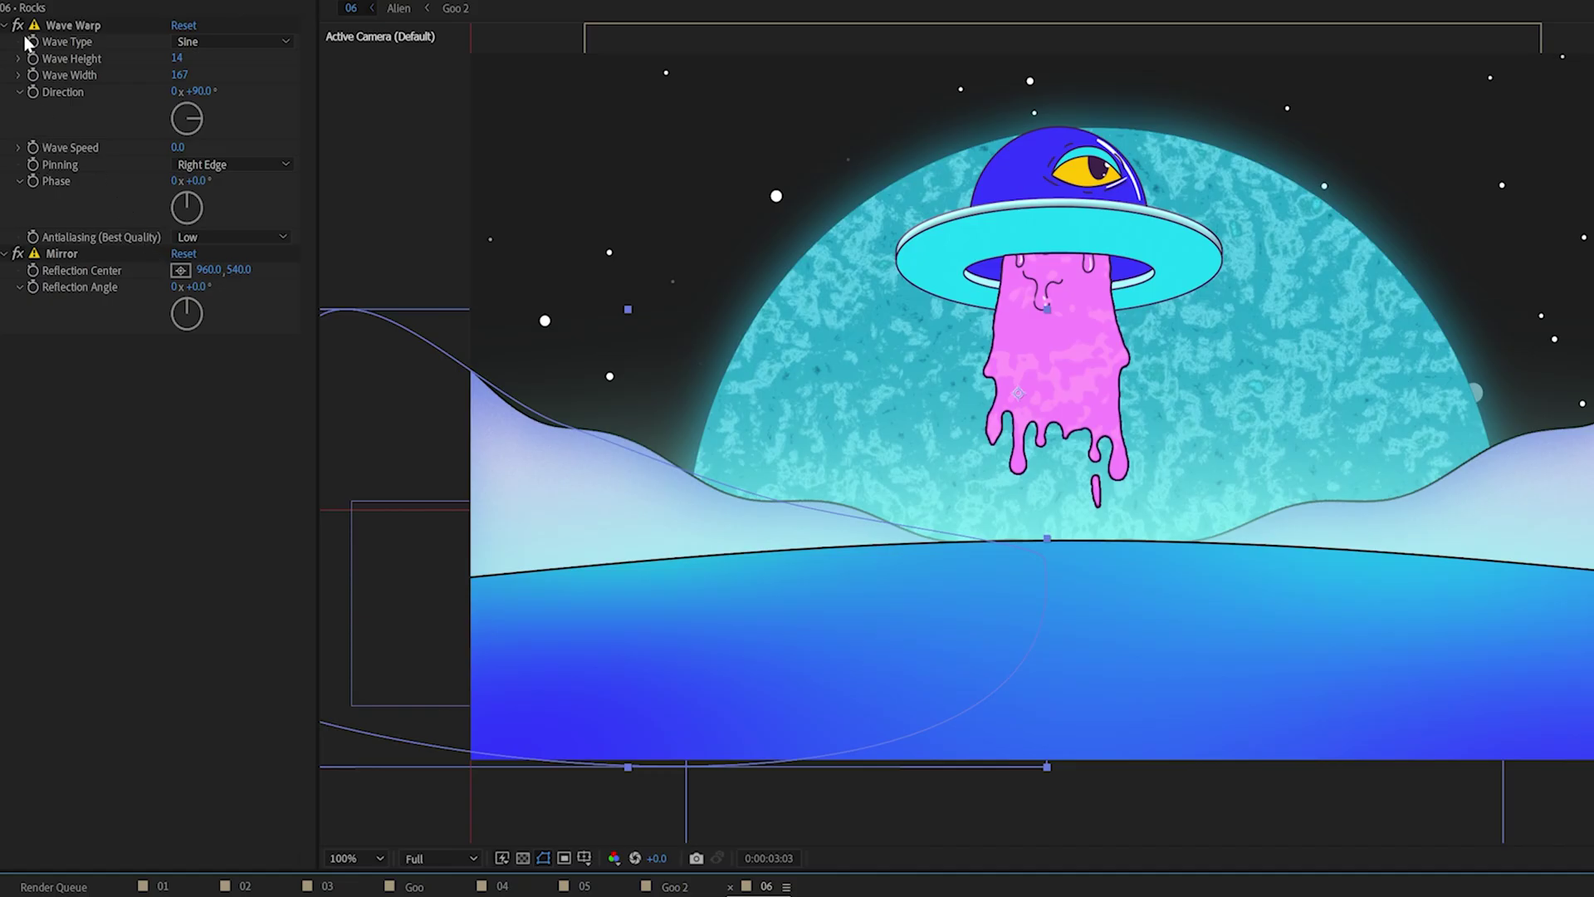
{"action": "left_click", "coordinate": [17, 66]}
{"action": "left_click", "coordinate": [16, 25]}
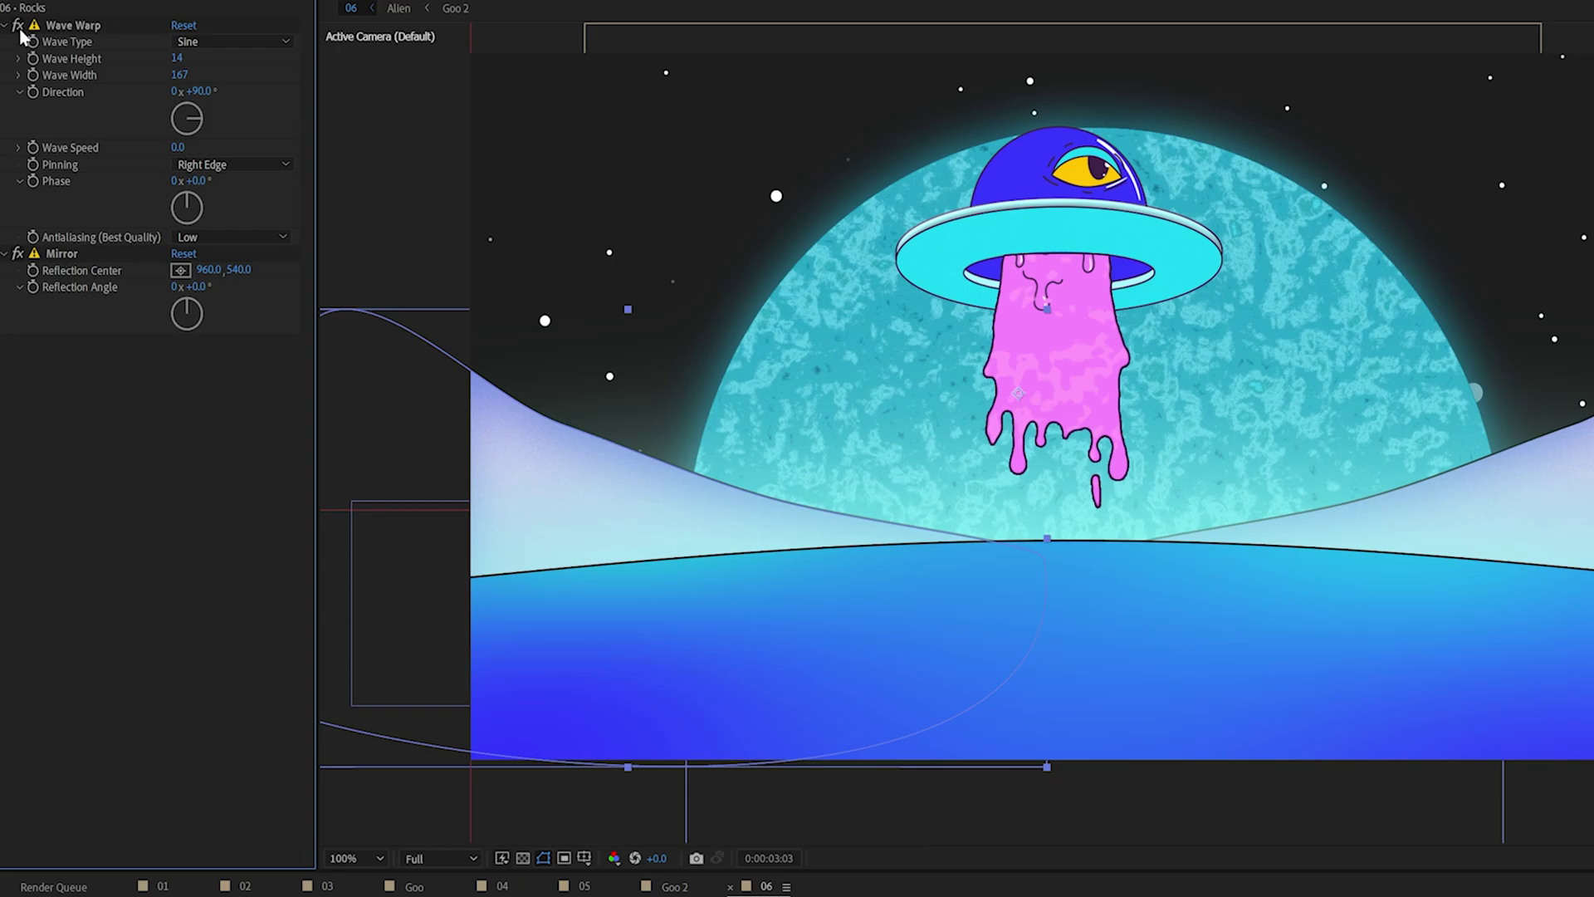
{"action": "left_click", "coordinate": [17, 254]}
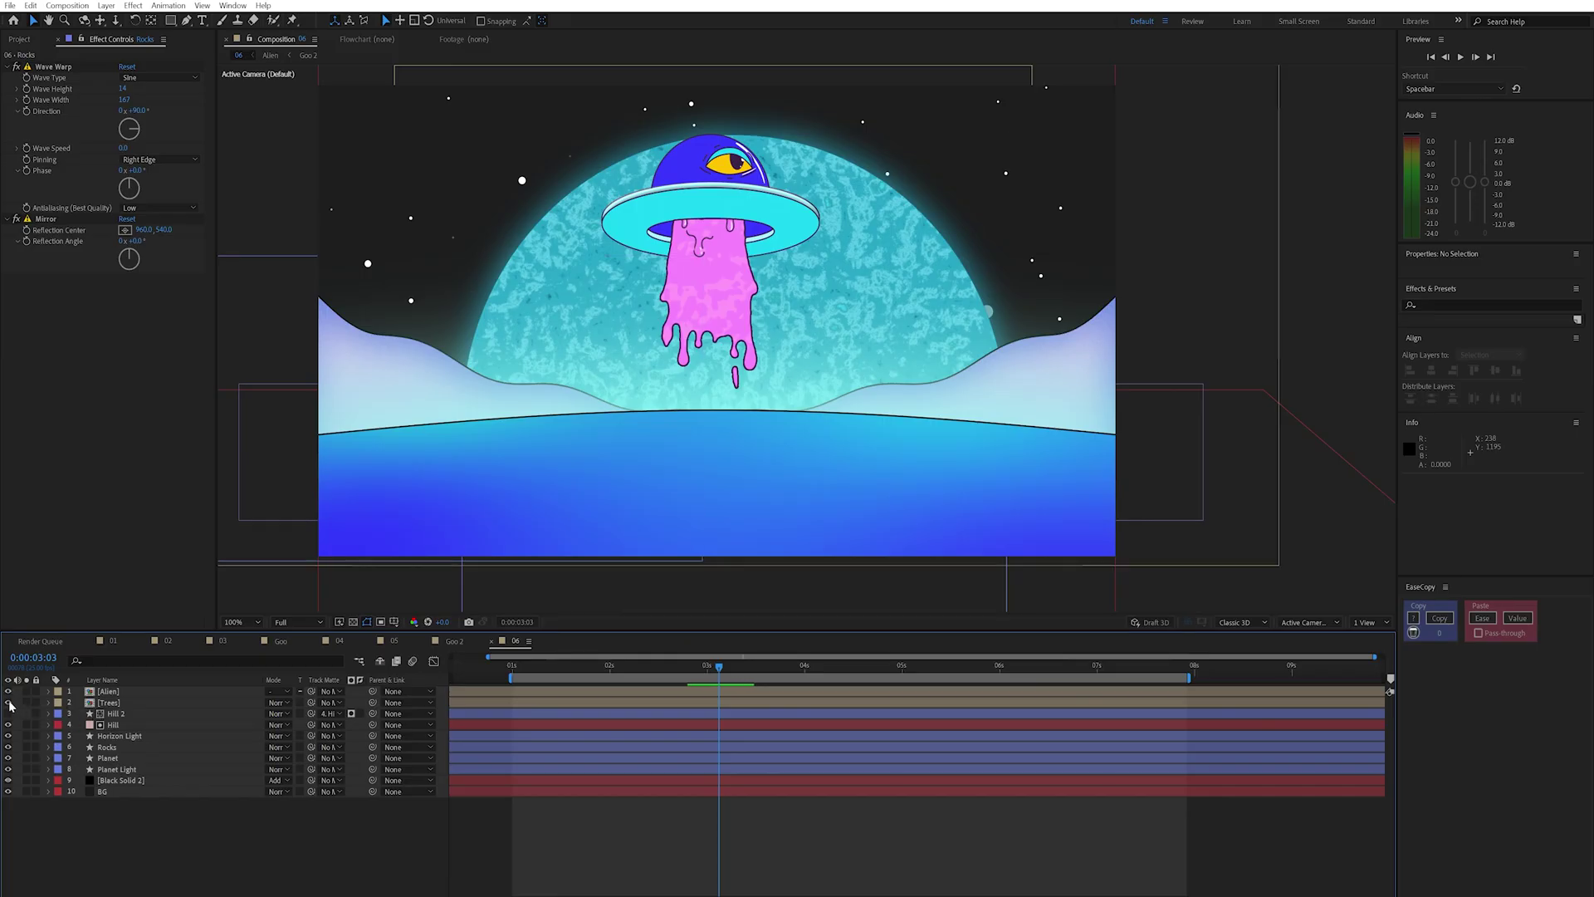
- Make the Trees layer visible and compare it with its Mirror effect off and on
{"action": "left_click", "coordinate": [8, 702]}
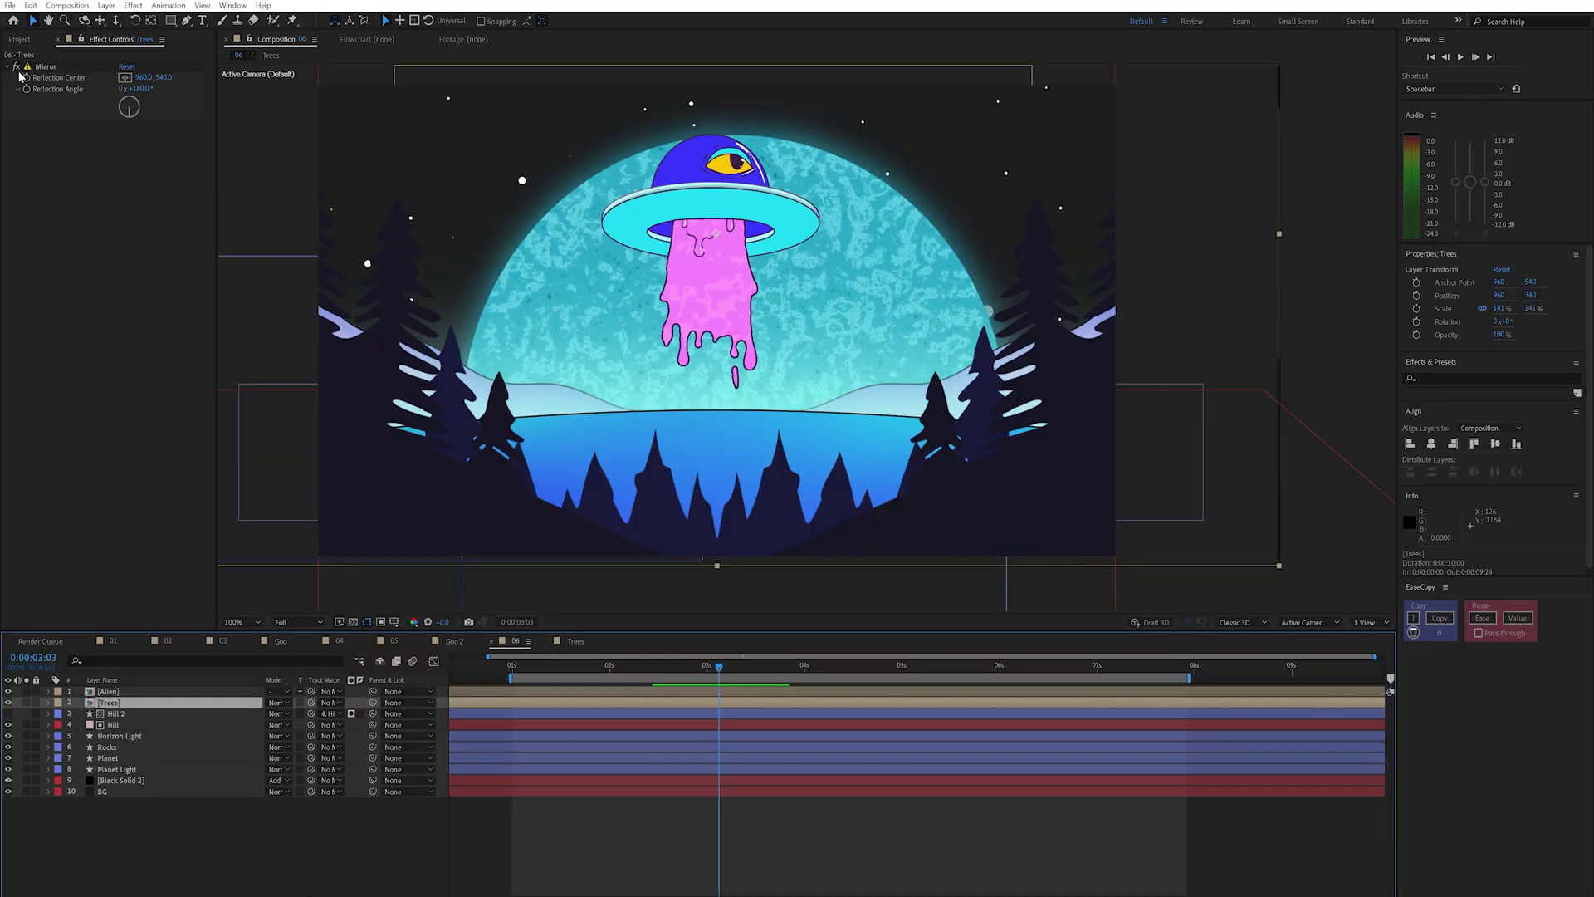
{"action": "left_click", "coordinate": [17, 67]}
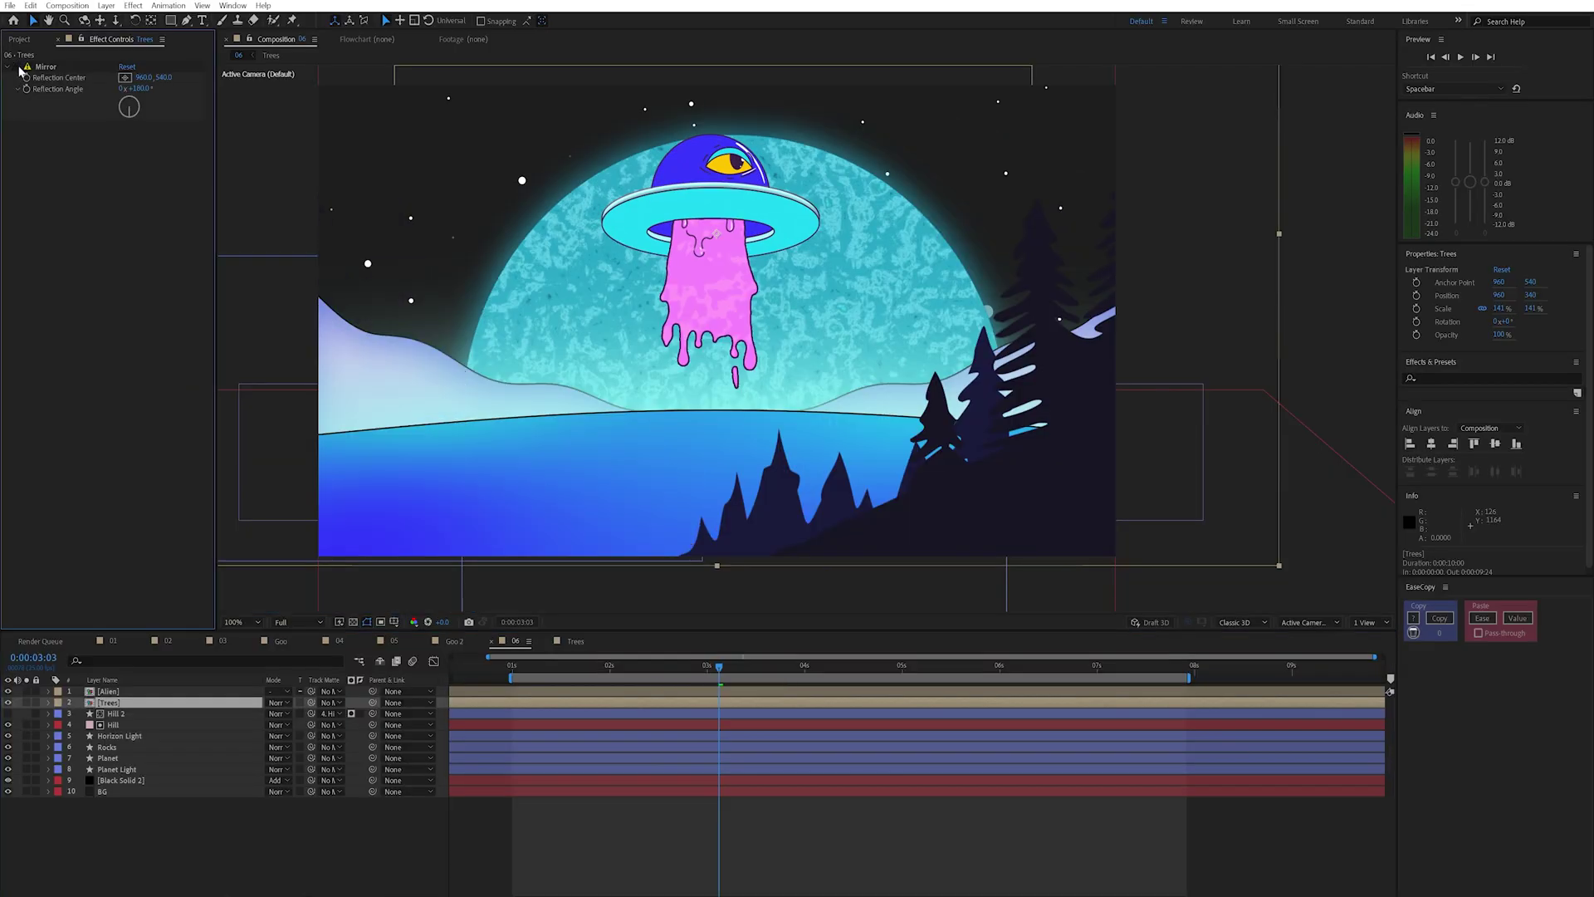
{"action": "left_click", "coordinate": [17, 68]}
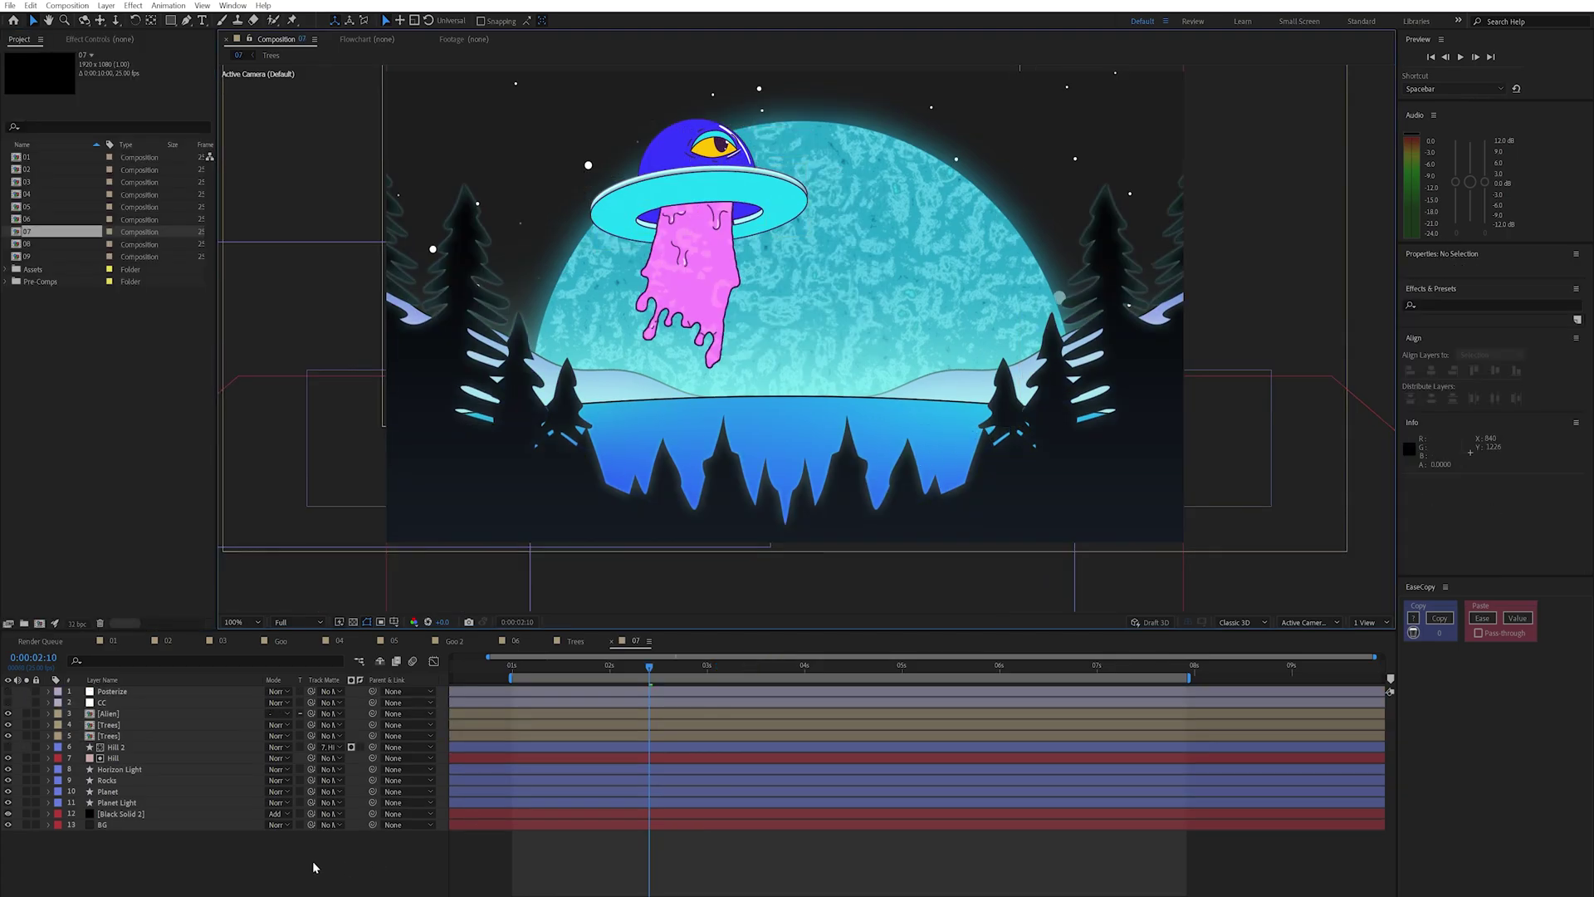
- In composition 07, examine the effects on the lower Trees layer and inspect its outlined tree edges up close
{"action": "left_click", "coordinate": [111, 736]}
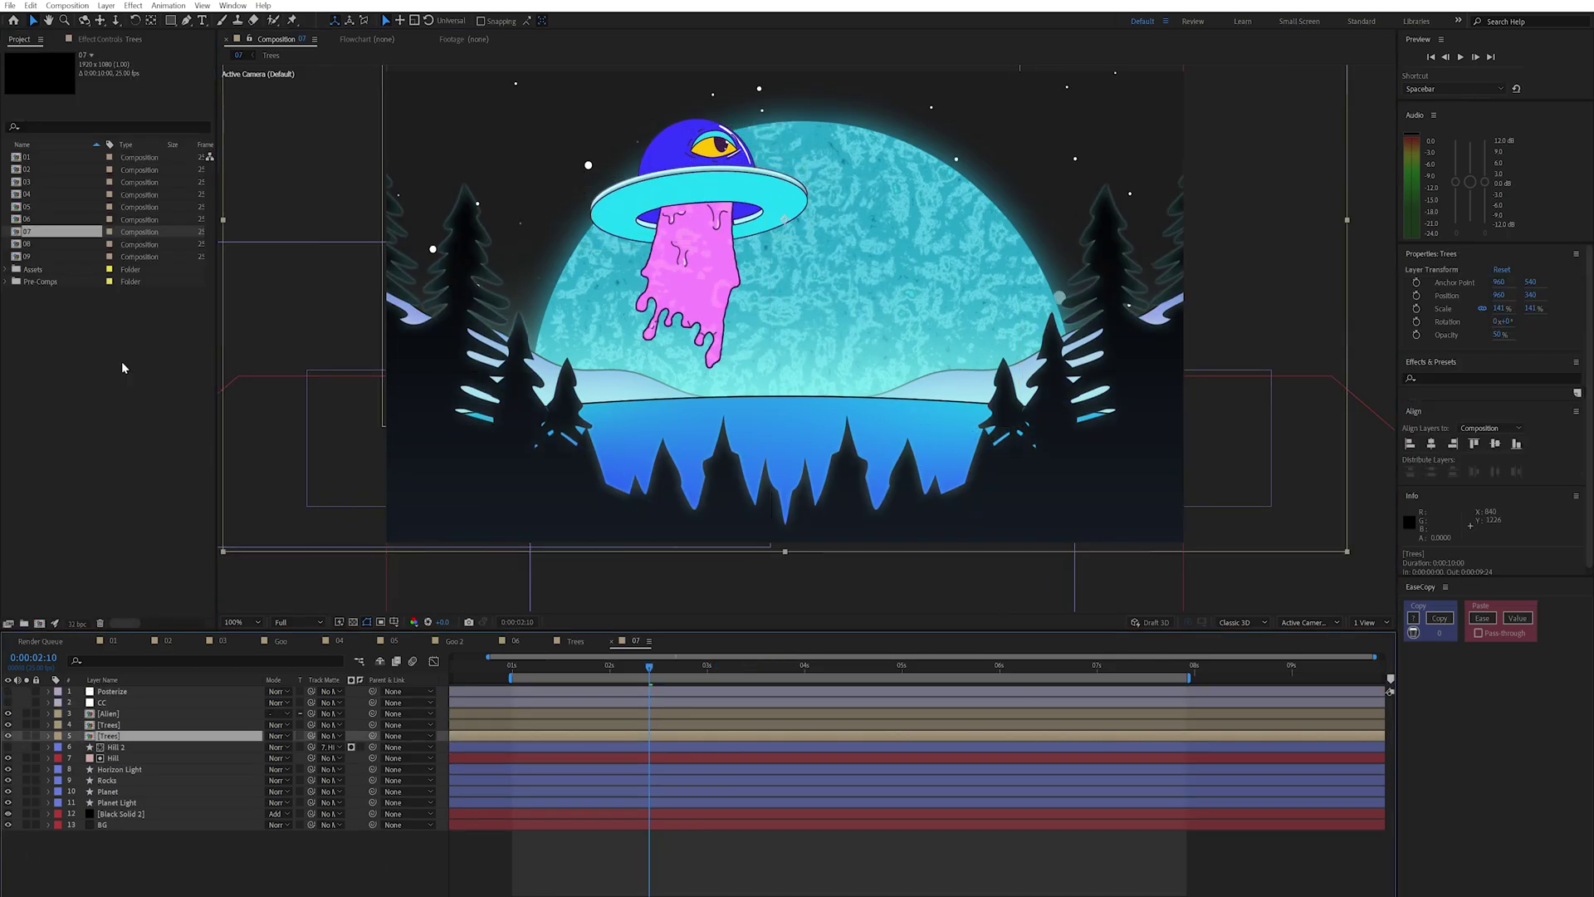
{"action": "left_click", "coordinate": [115, 39]}
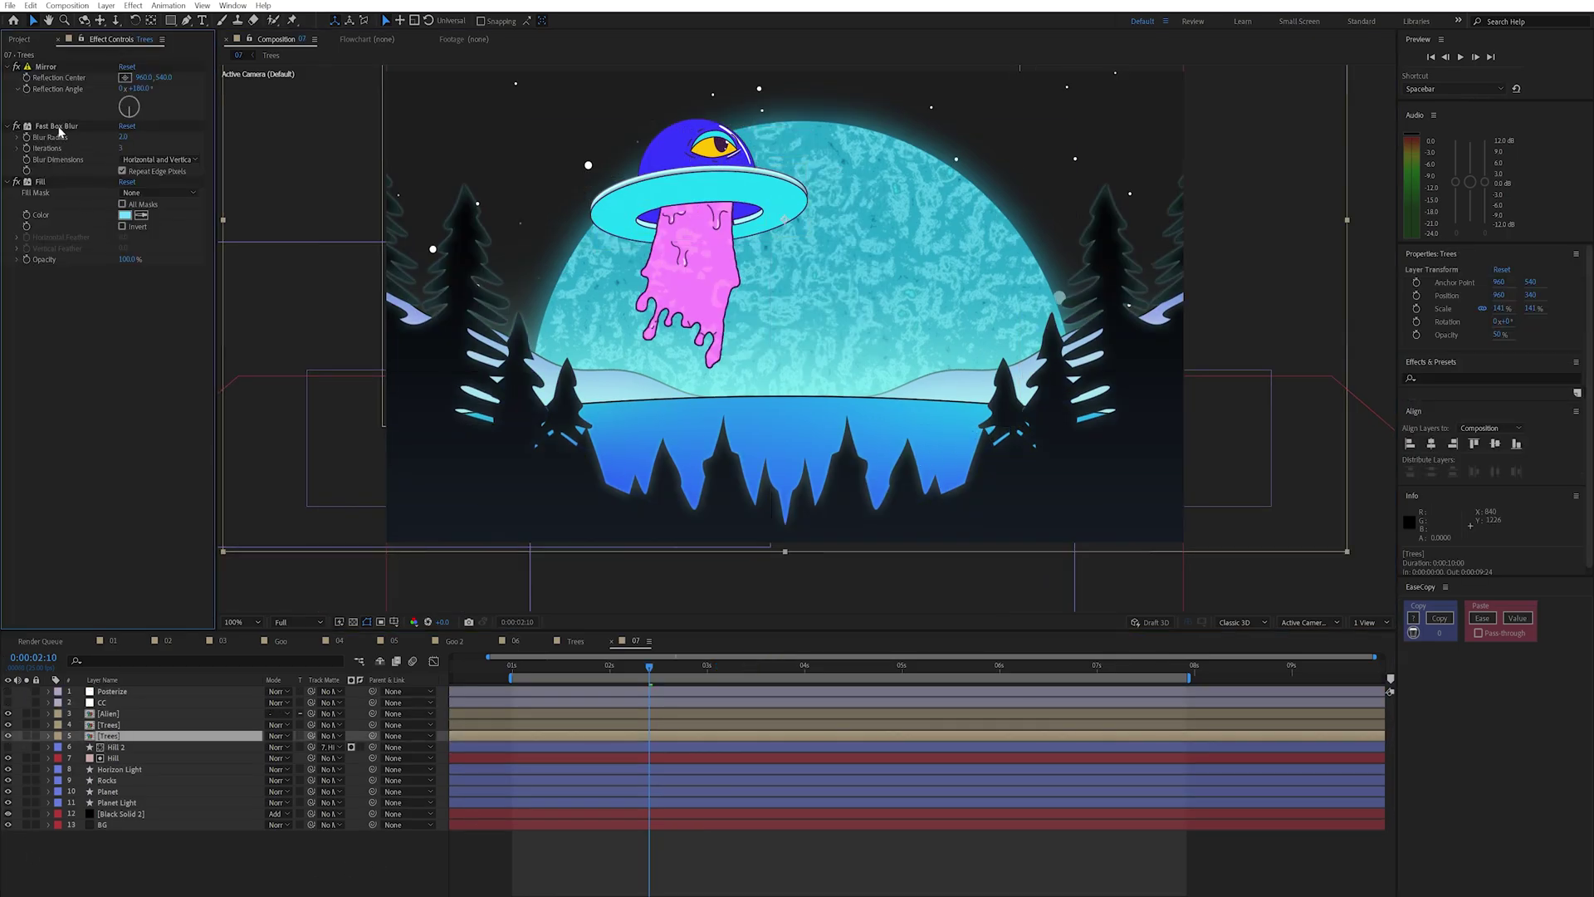
{"action": "scroll", "coordinate": [477, 258], "scroll_direction": "up", "scroll_amount": 2}
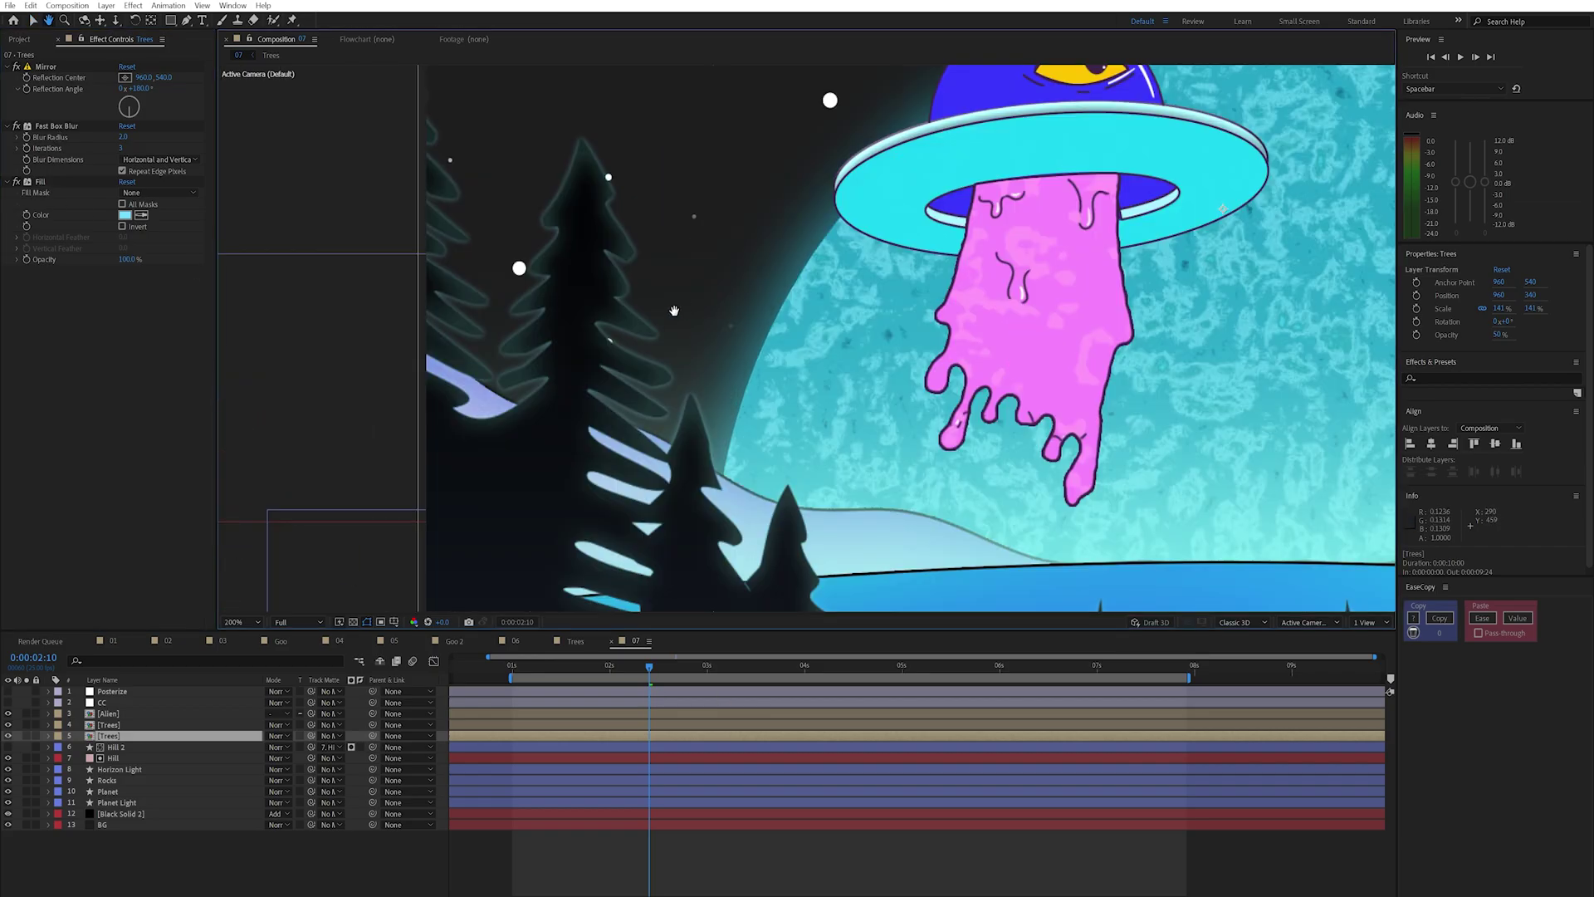
{"action": "left_click_drag", "start_coordinate": [634, 289], "coordinate": [622, 324]}
{"action": "scroll", "coordinate": [623, 330], "scroll_direction": "down", "scroll_amount": 2}
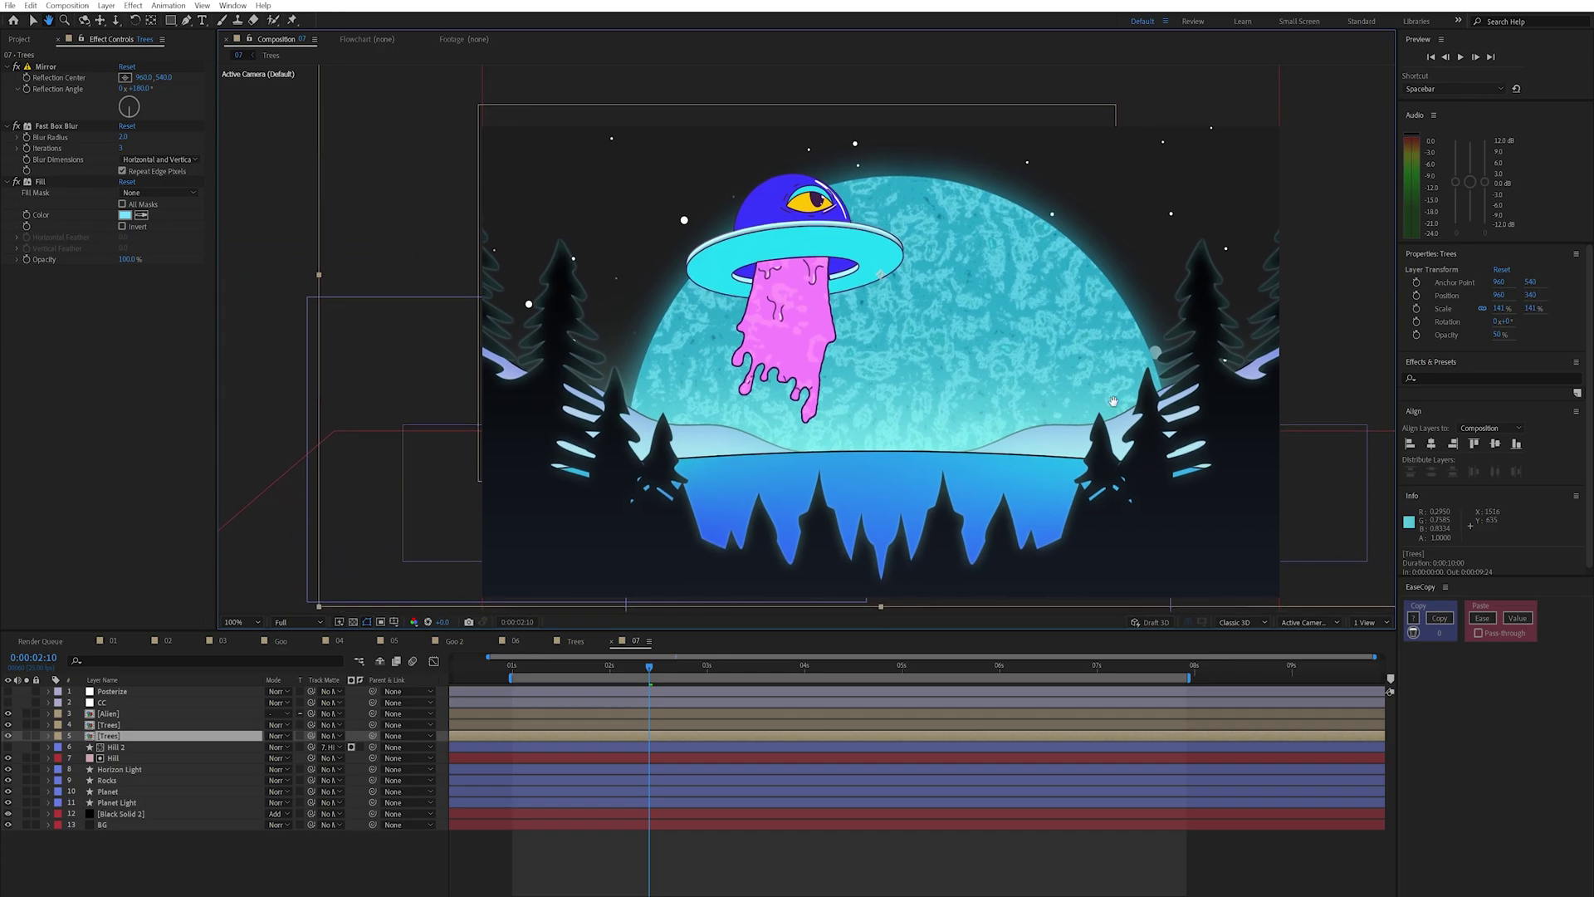
{"action": "key", "text": "v"}
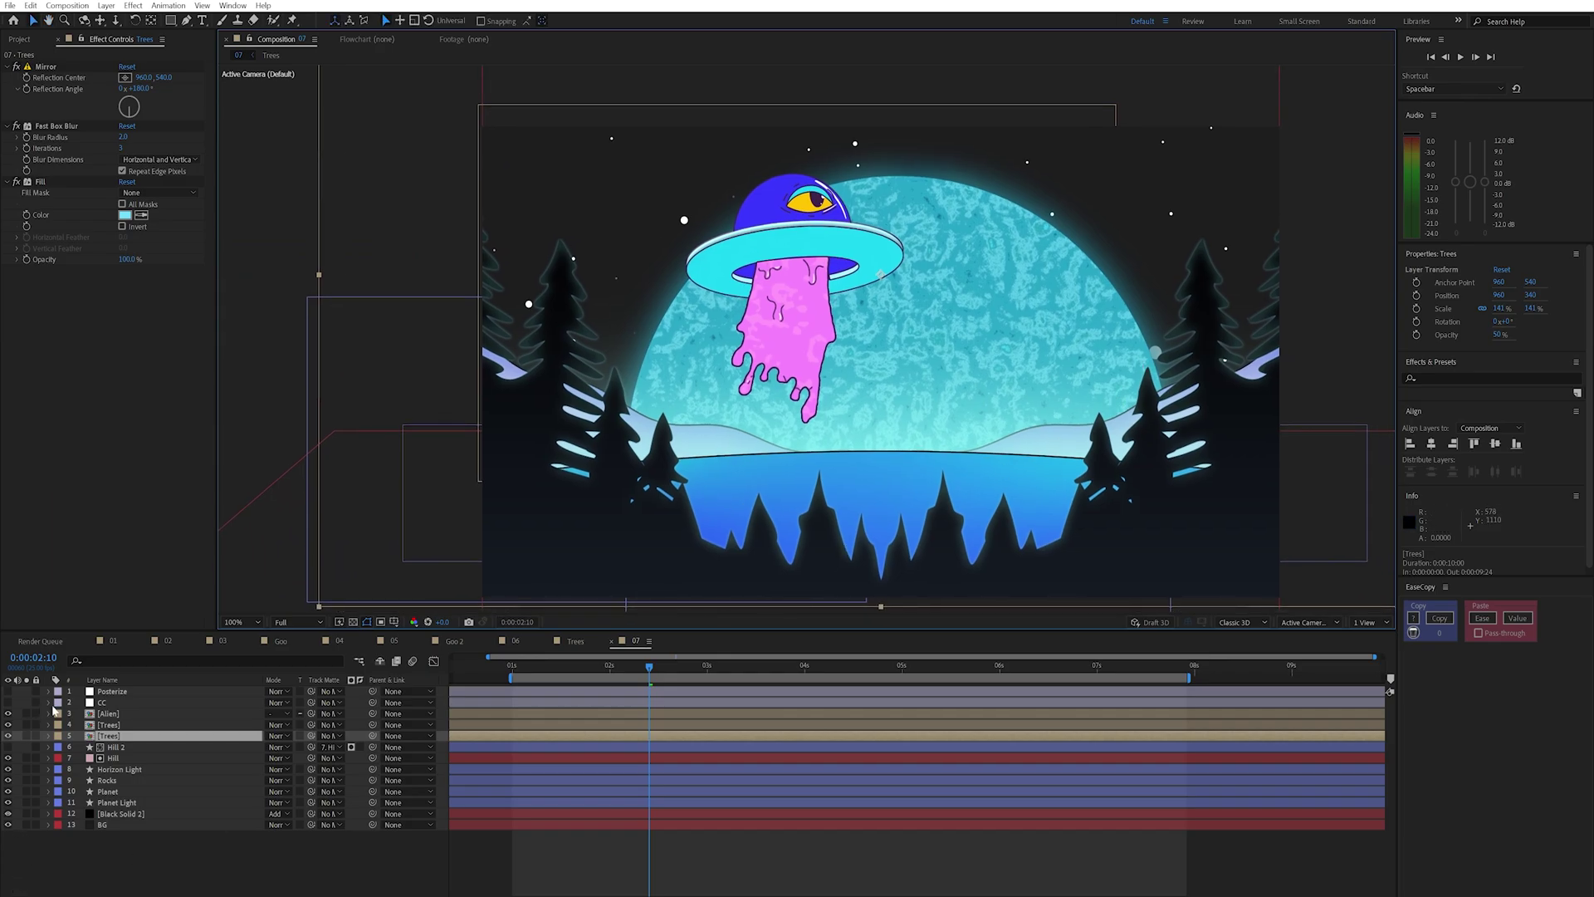
- Turn on the CC layer's grain, select Posterize Time on the Posterize layer and preview the animation
{"action": "left_click", "coordinate": [101, 703]}
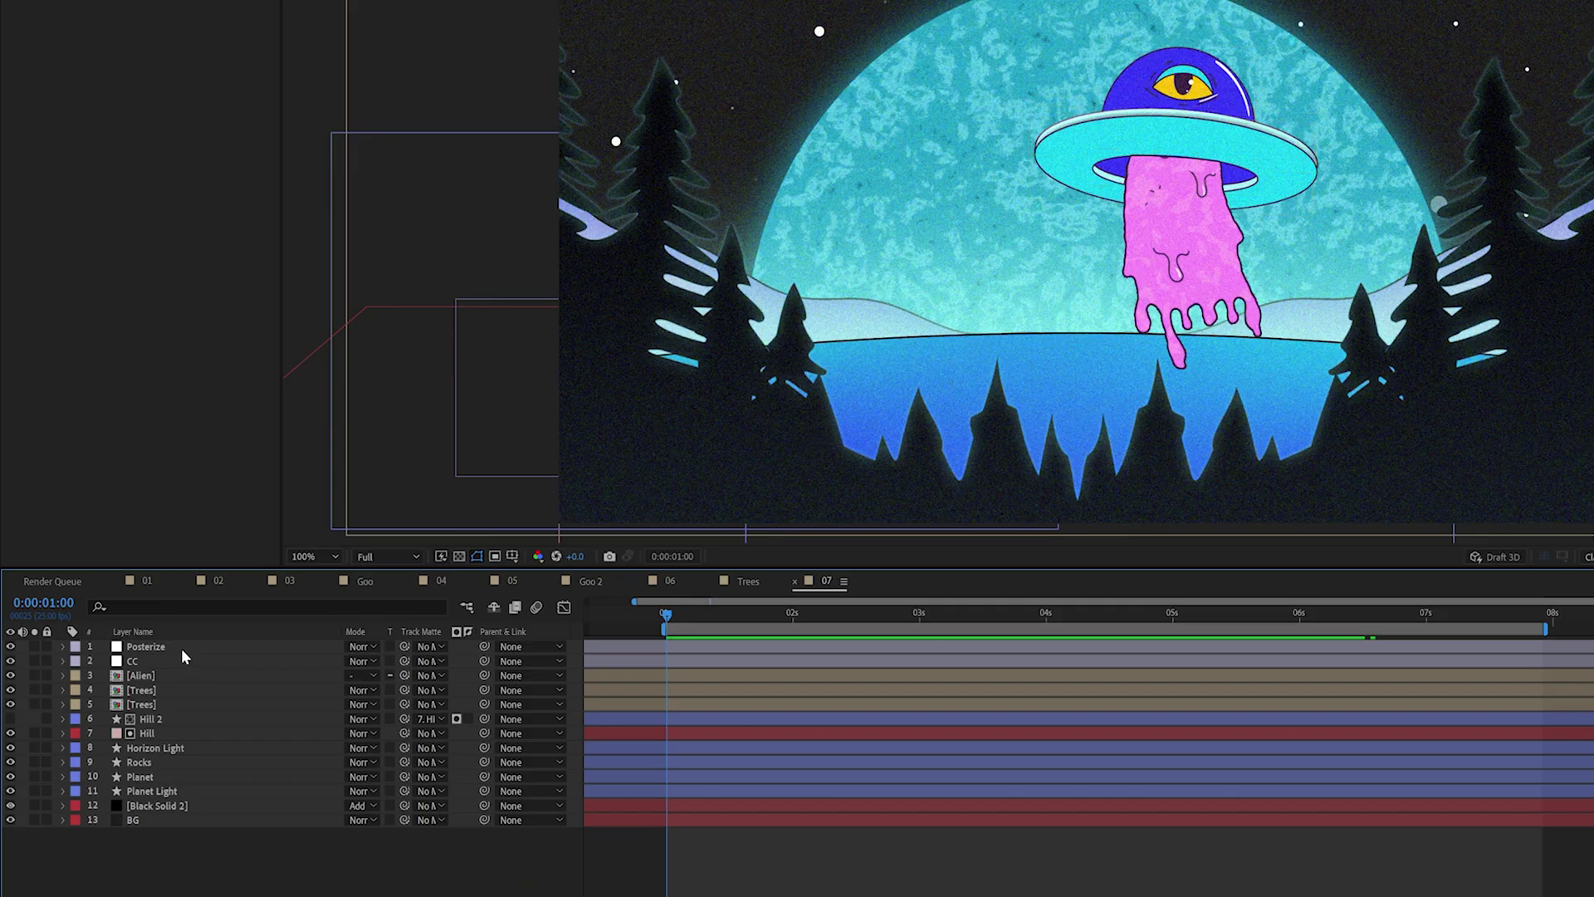
{"action": "left_click", "coordinate": [182, 648]}
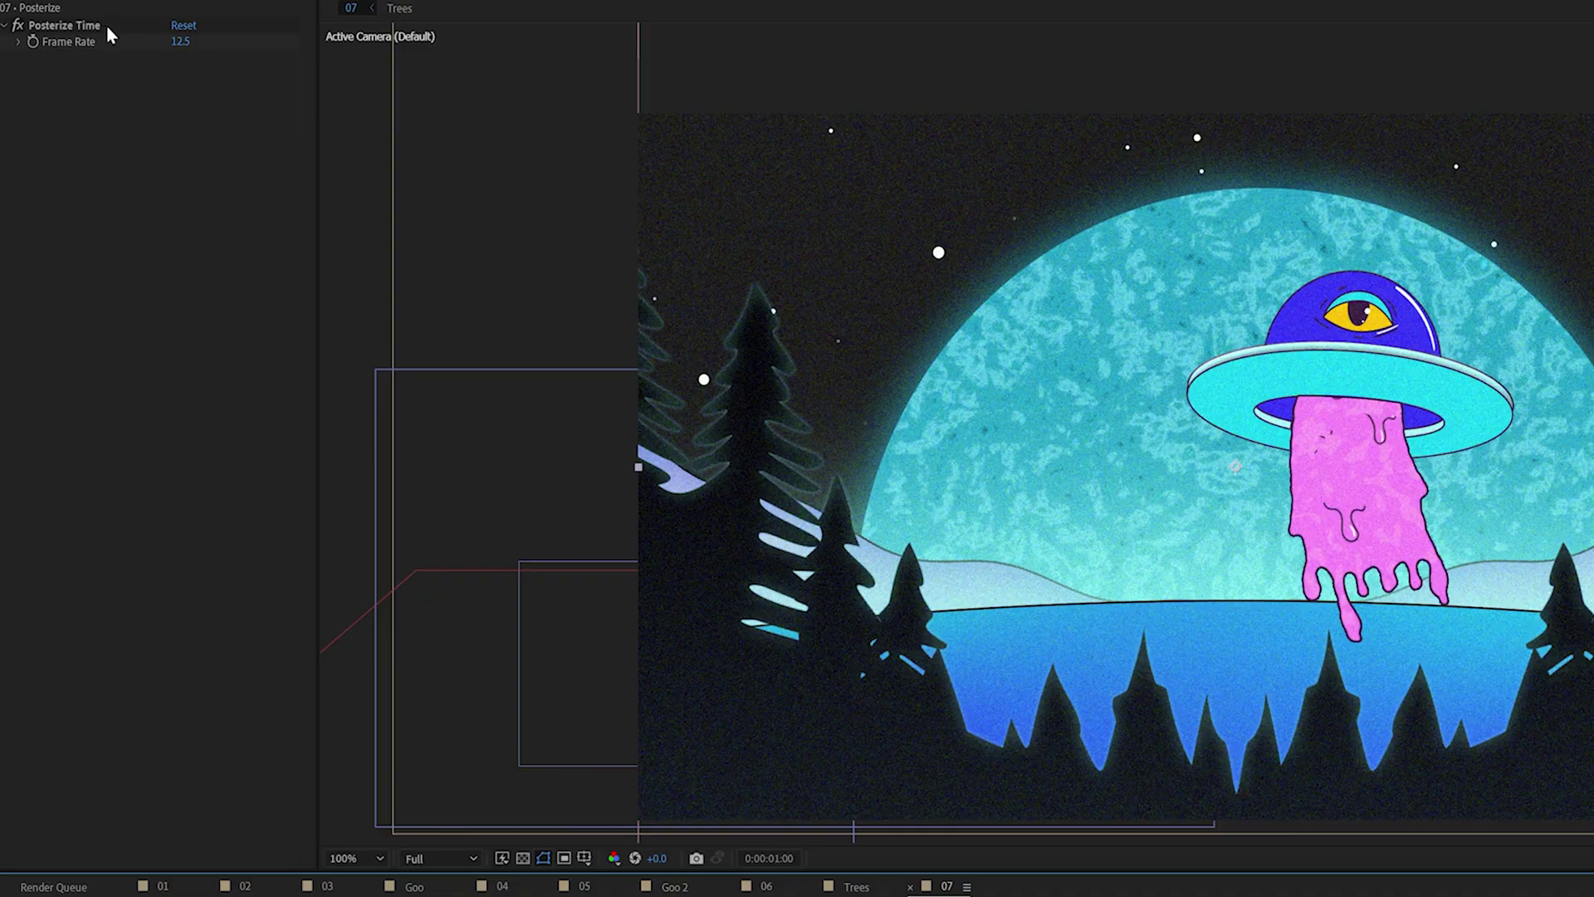
{"action": "left_click", "coordinate": [106, 26]}
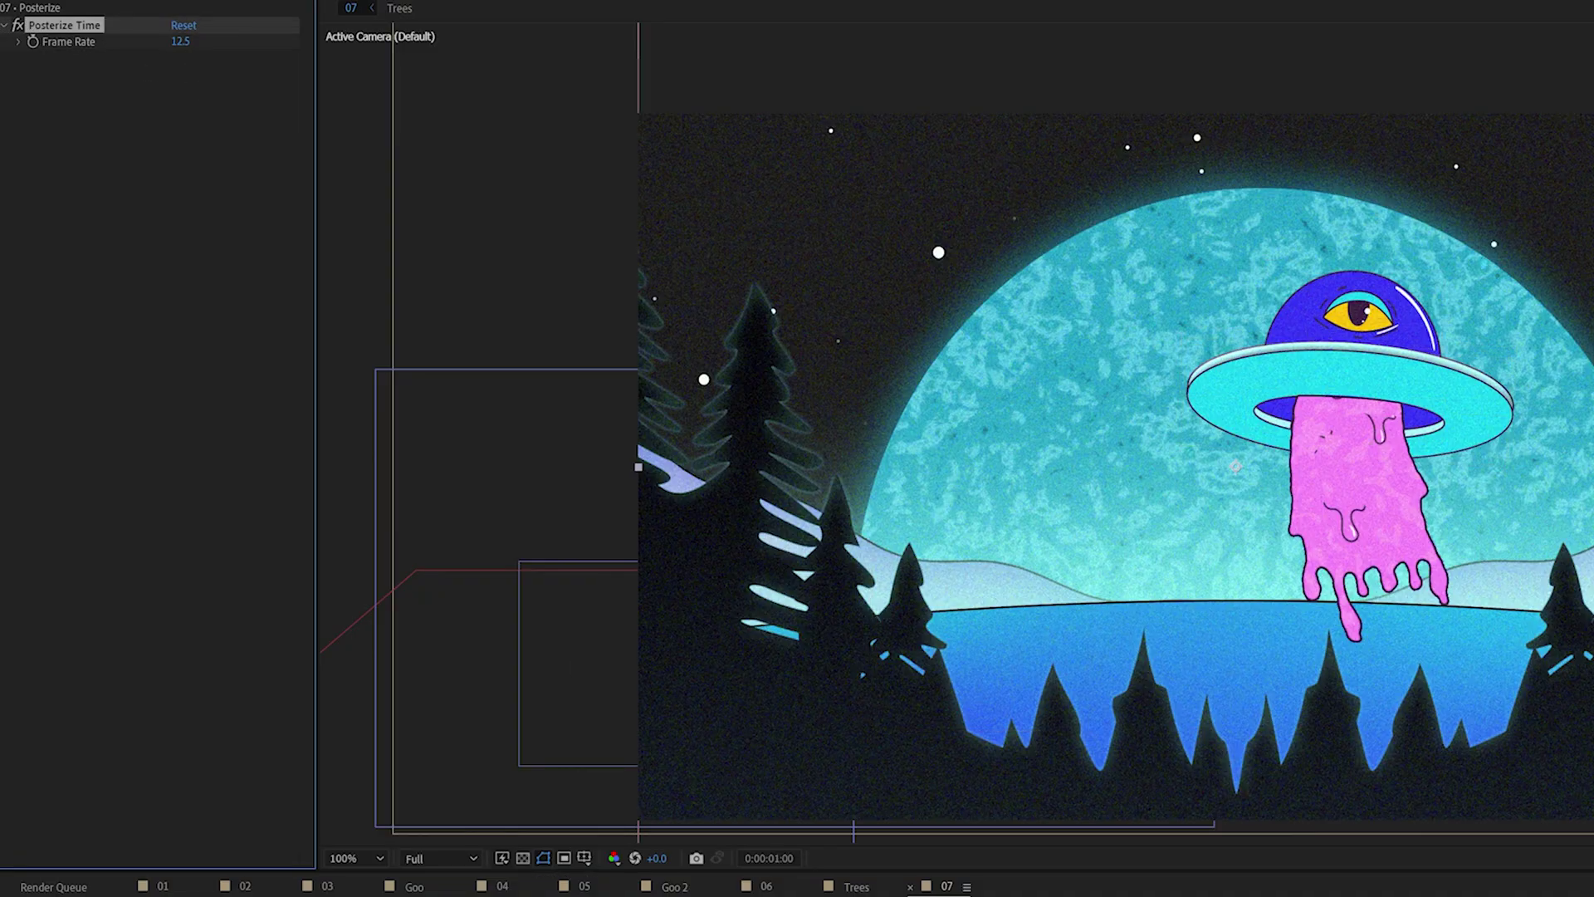
{"action": "key", "text": "space"}
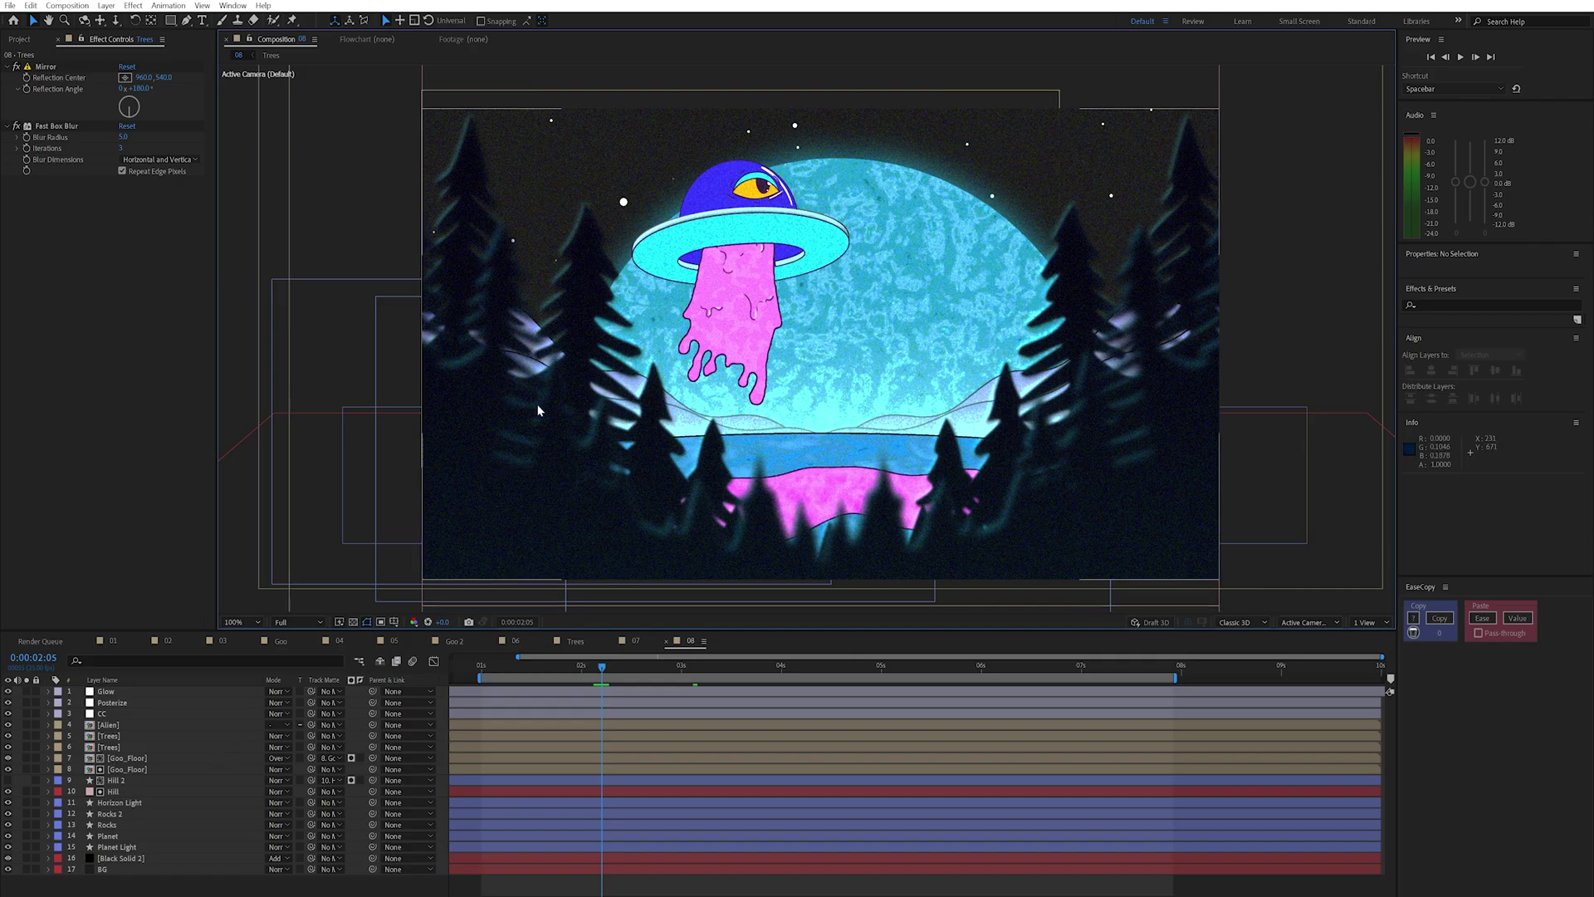
- In composition 08, examine the upper Trees layer's Mirror and Fast Box Blur effects and its Bevel and Emboss layer style
{"action": "left_click", "coordinate": [118, 736]}
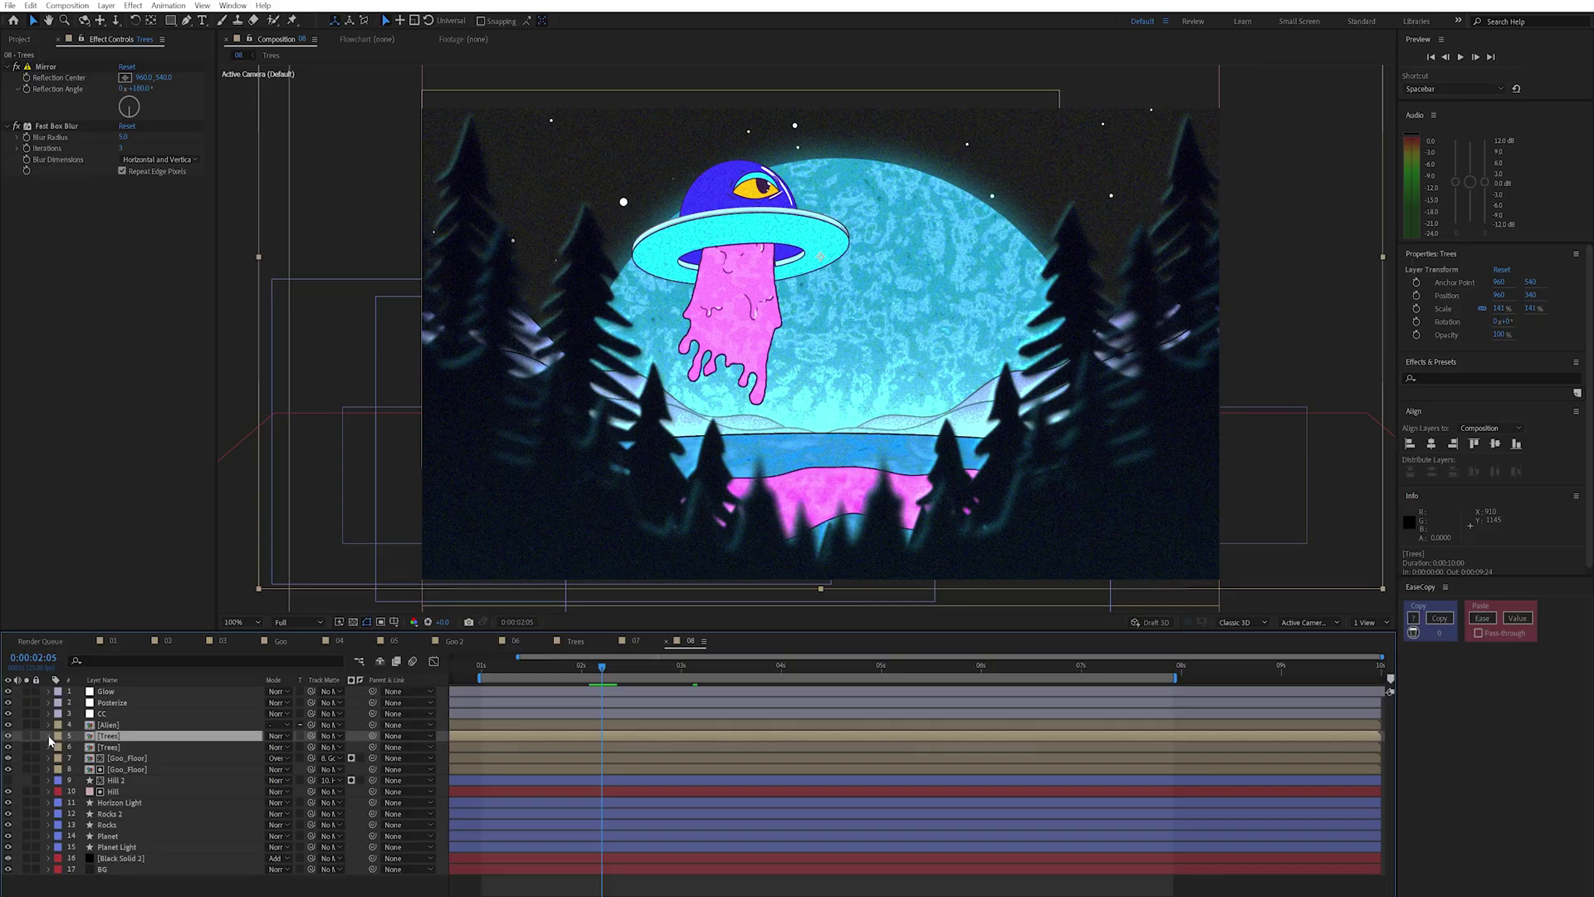
{"action": "left_click", "coordinate": [48, 737]}
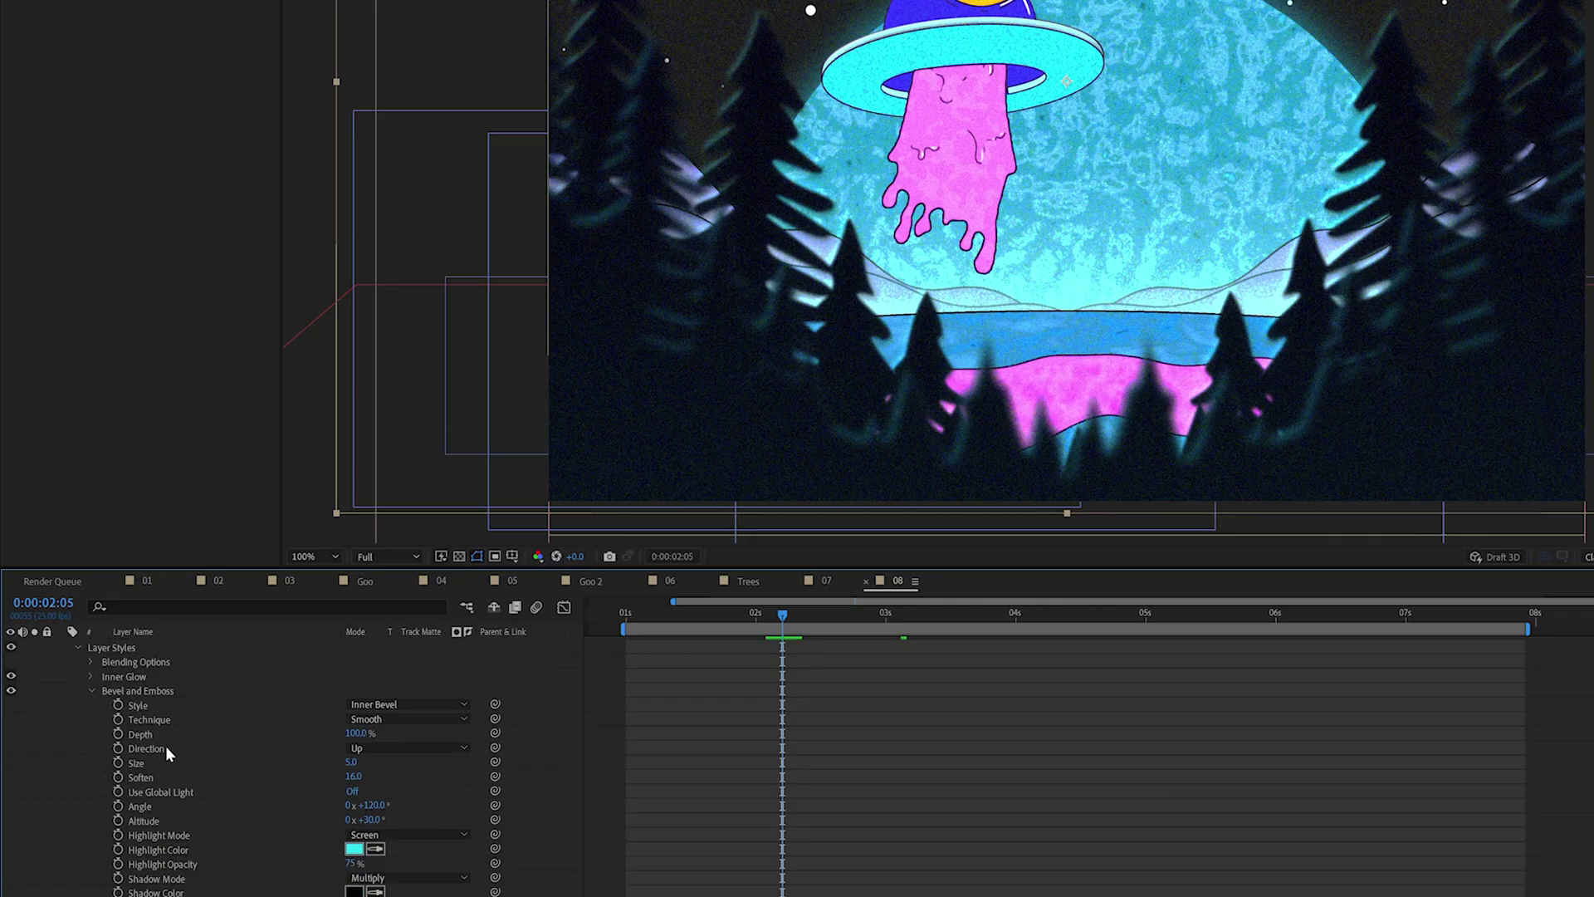
{"action": "left_click", "coordinate": [167, 691]}
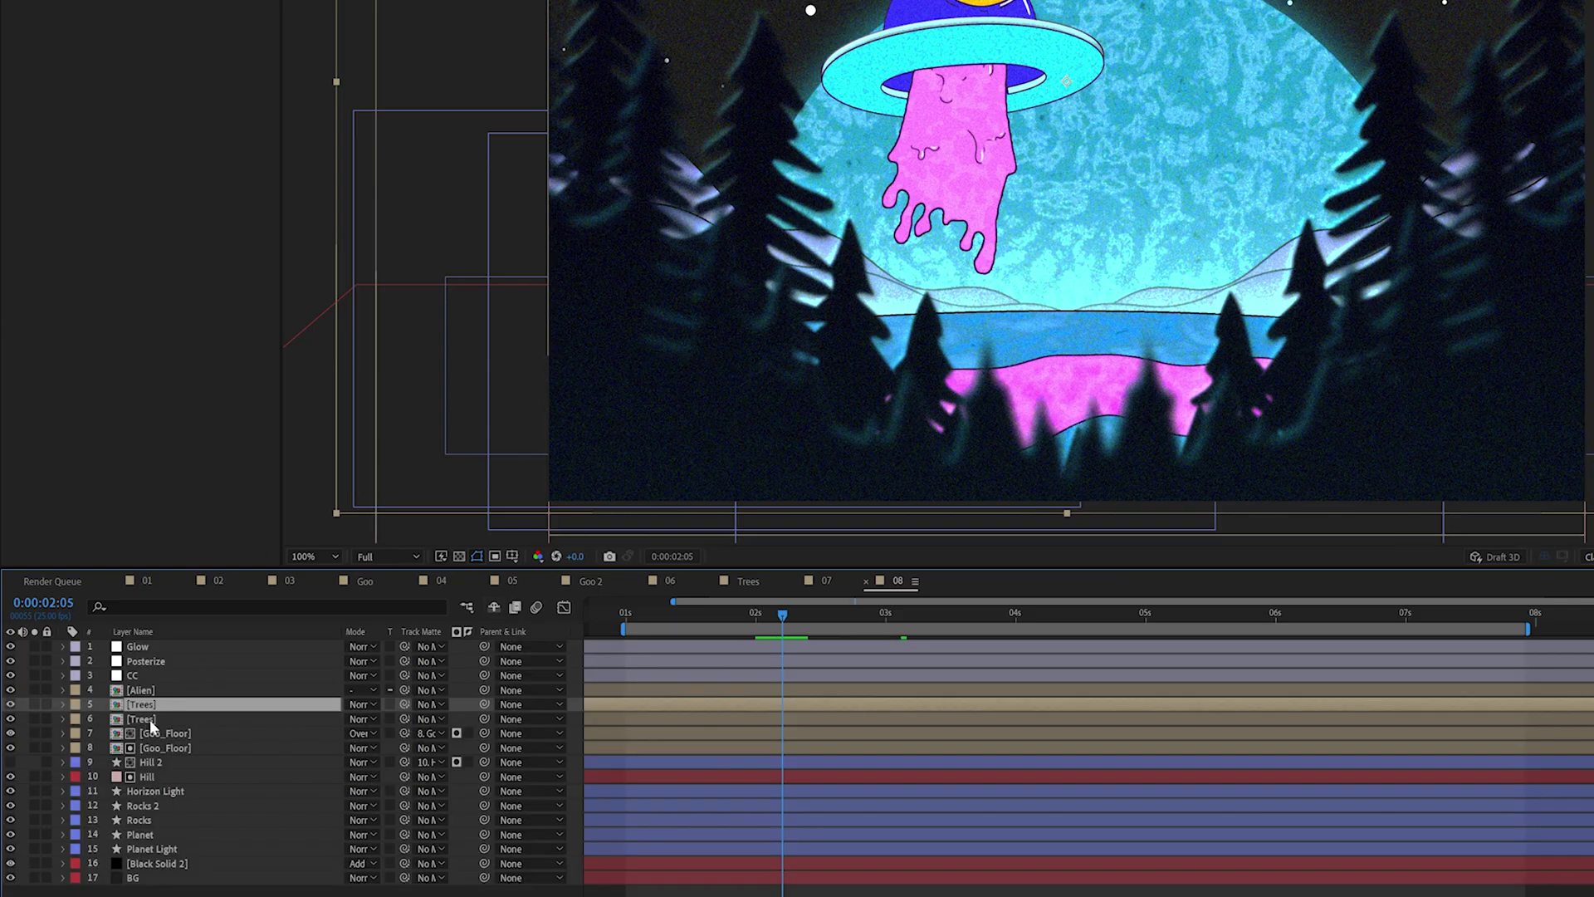
- Reveal the Scale of both Trees layers and examine the lower one's Mirror and Fast Box Blur settings
{"action": "left_click", "coordinate": [151, 719]}
{"action": "key", "text": "s"}
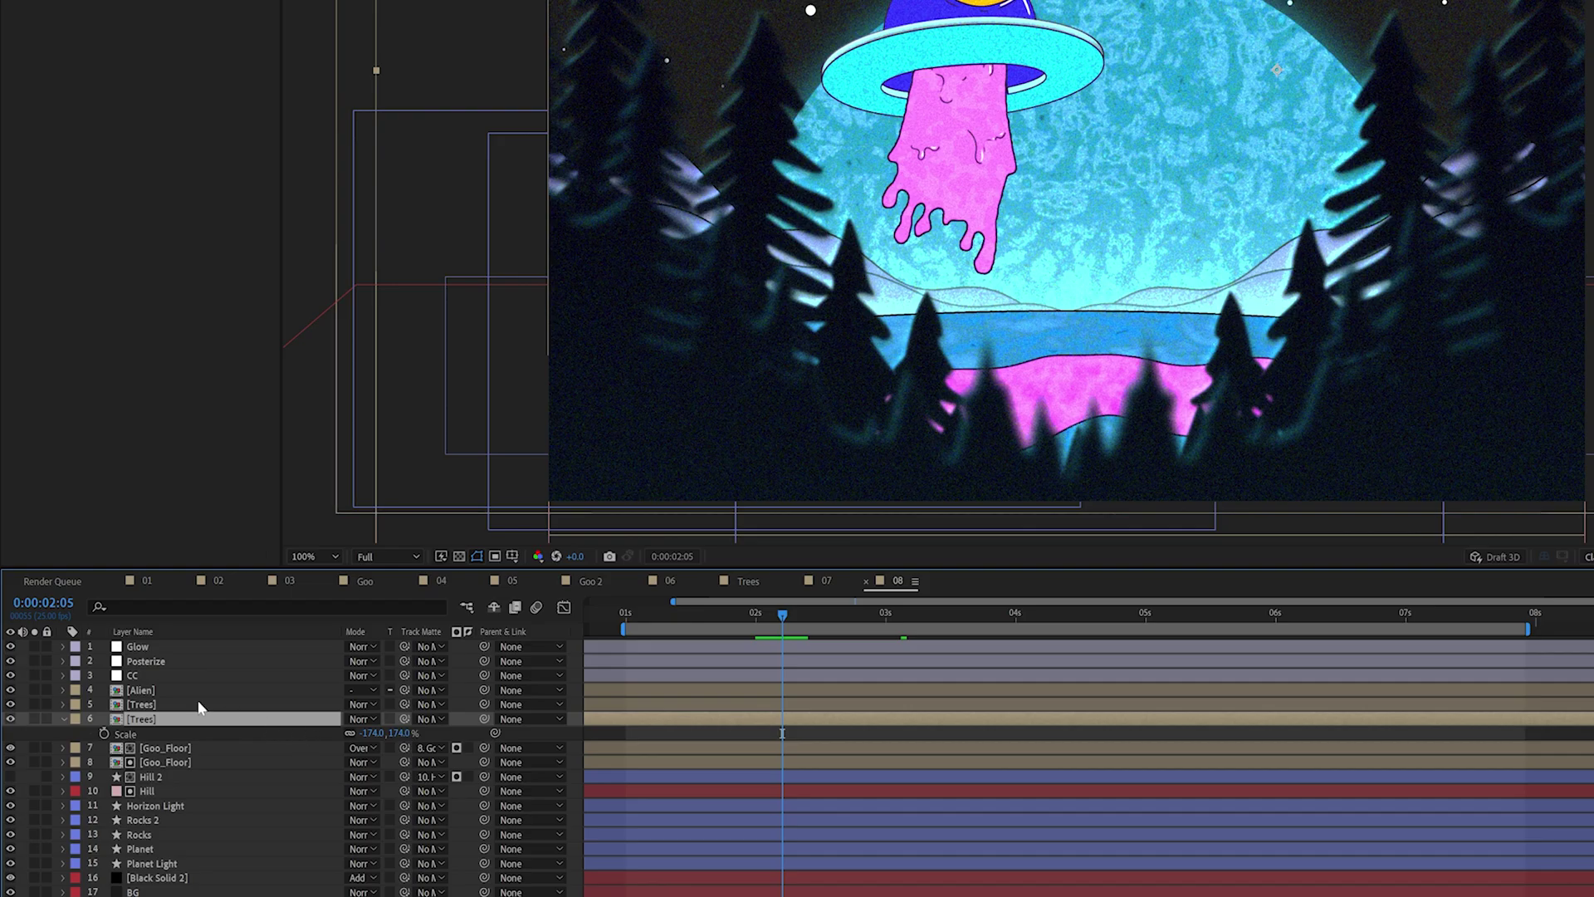
{"action": "left_click", "coordinate": [200, 704]}
{"action": "key", "text": "s"}
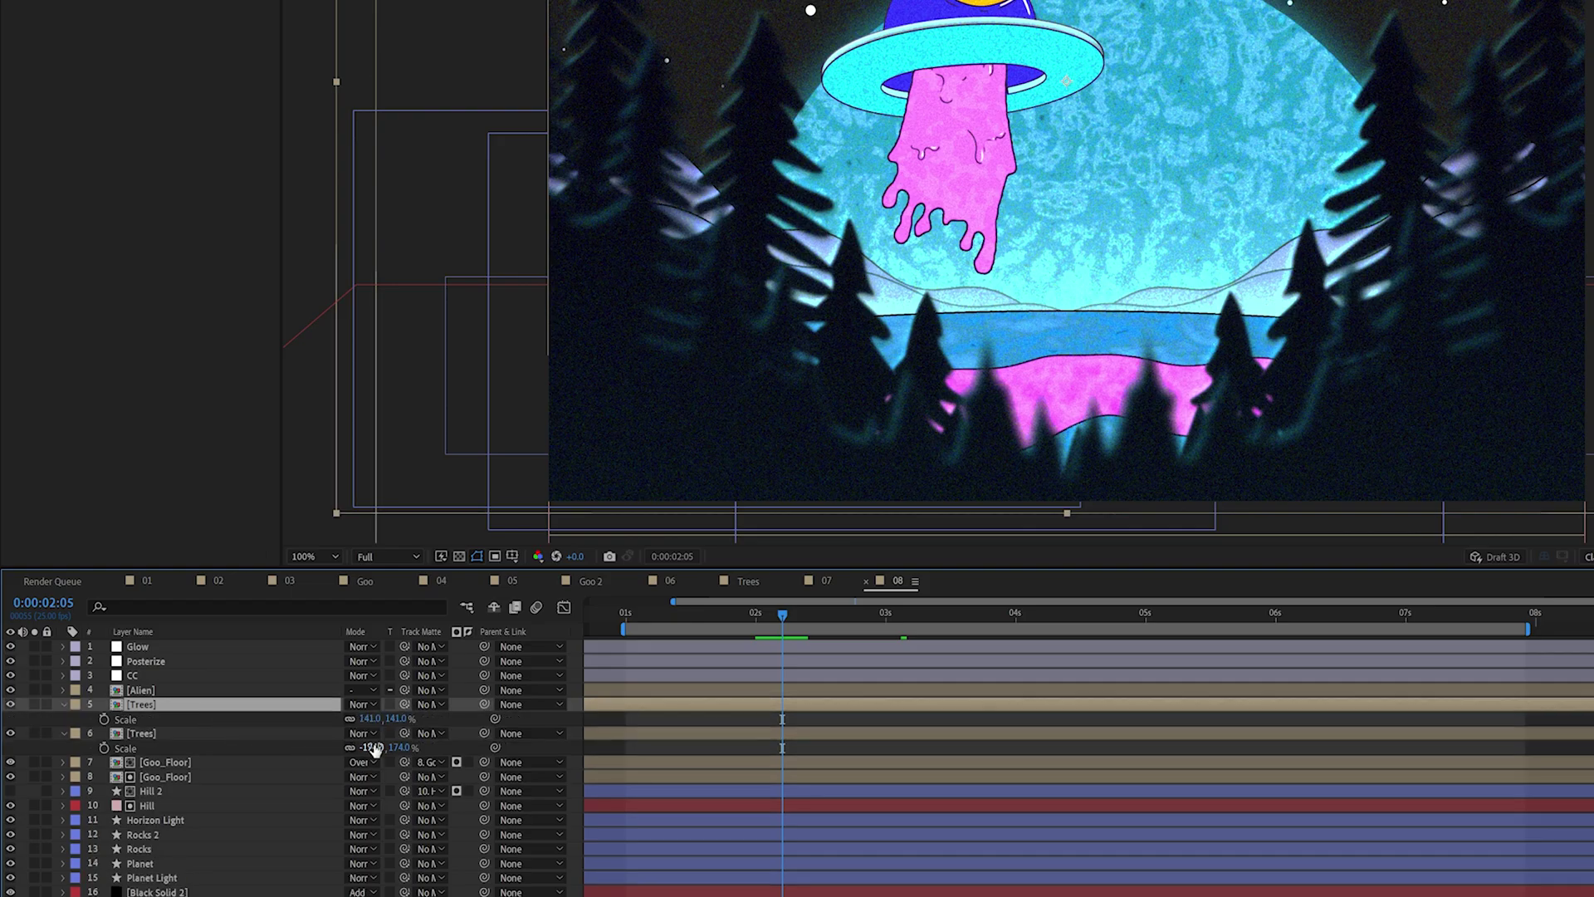
{"action": "left_click", "coordinate": [187, 730]}
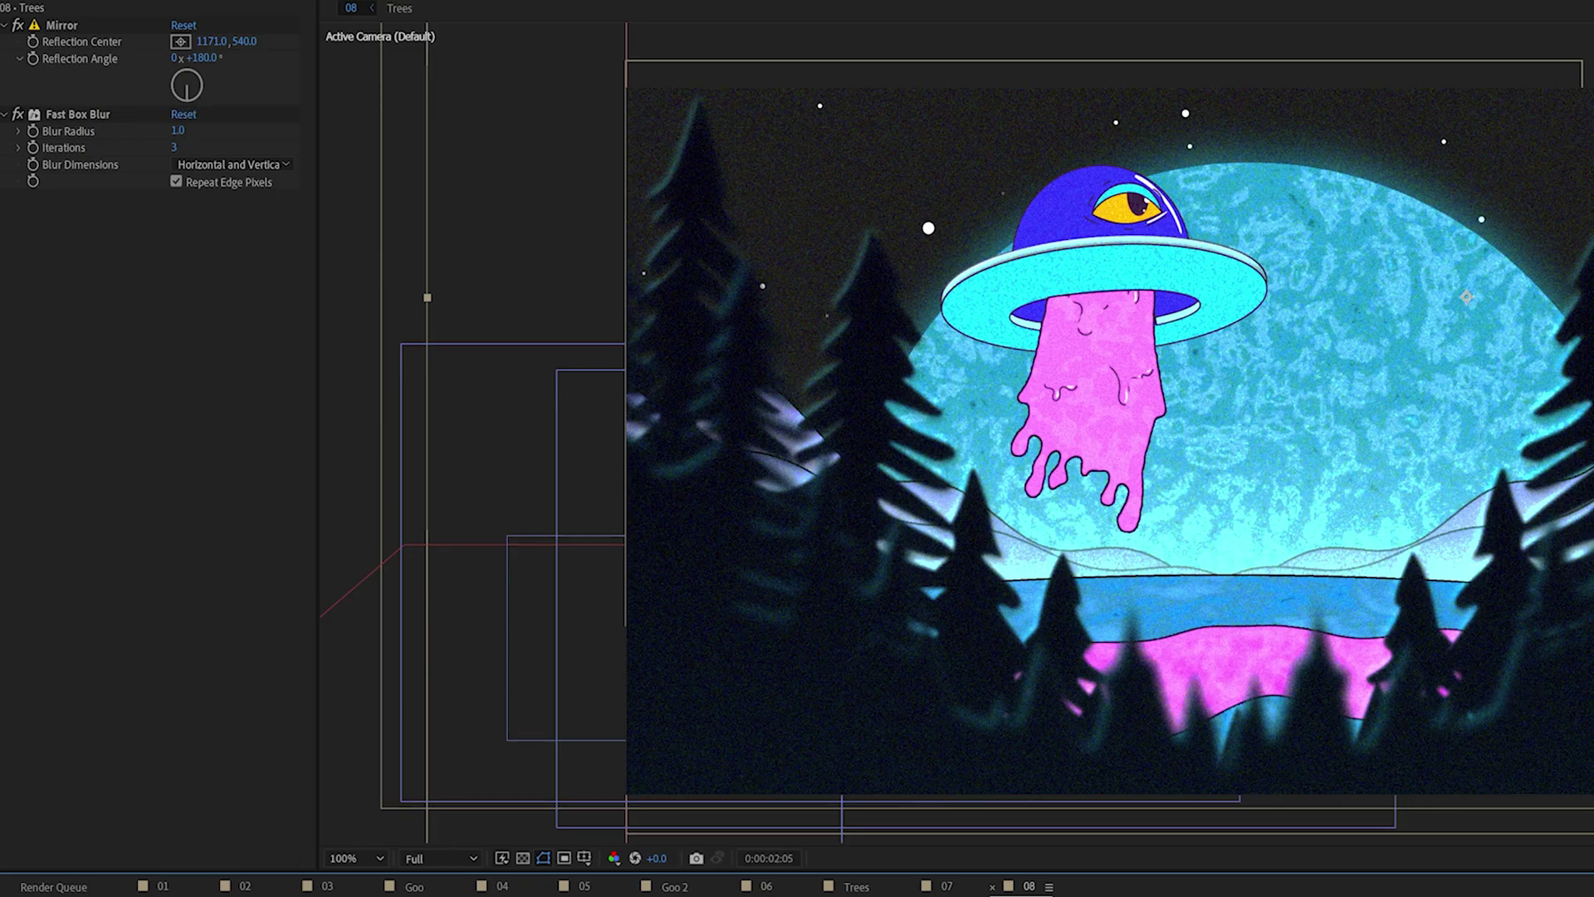
{"action": "key", "text": "space"}
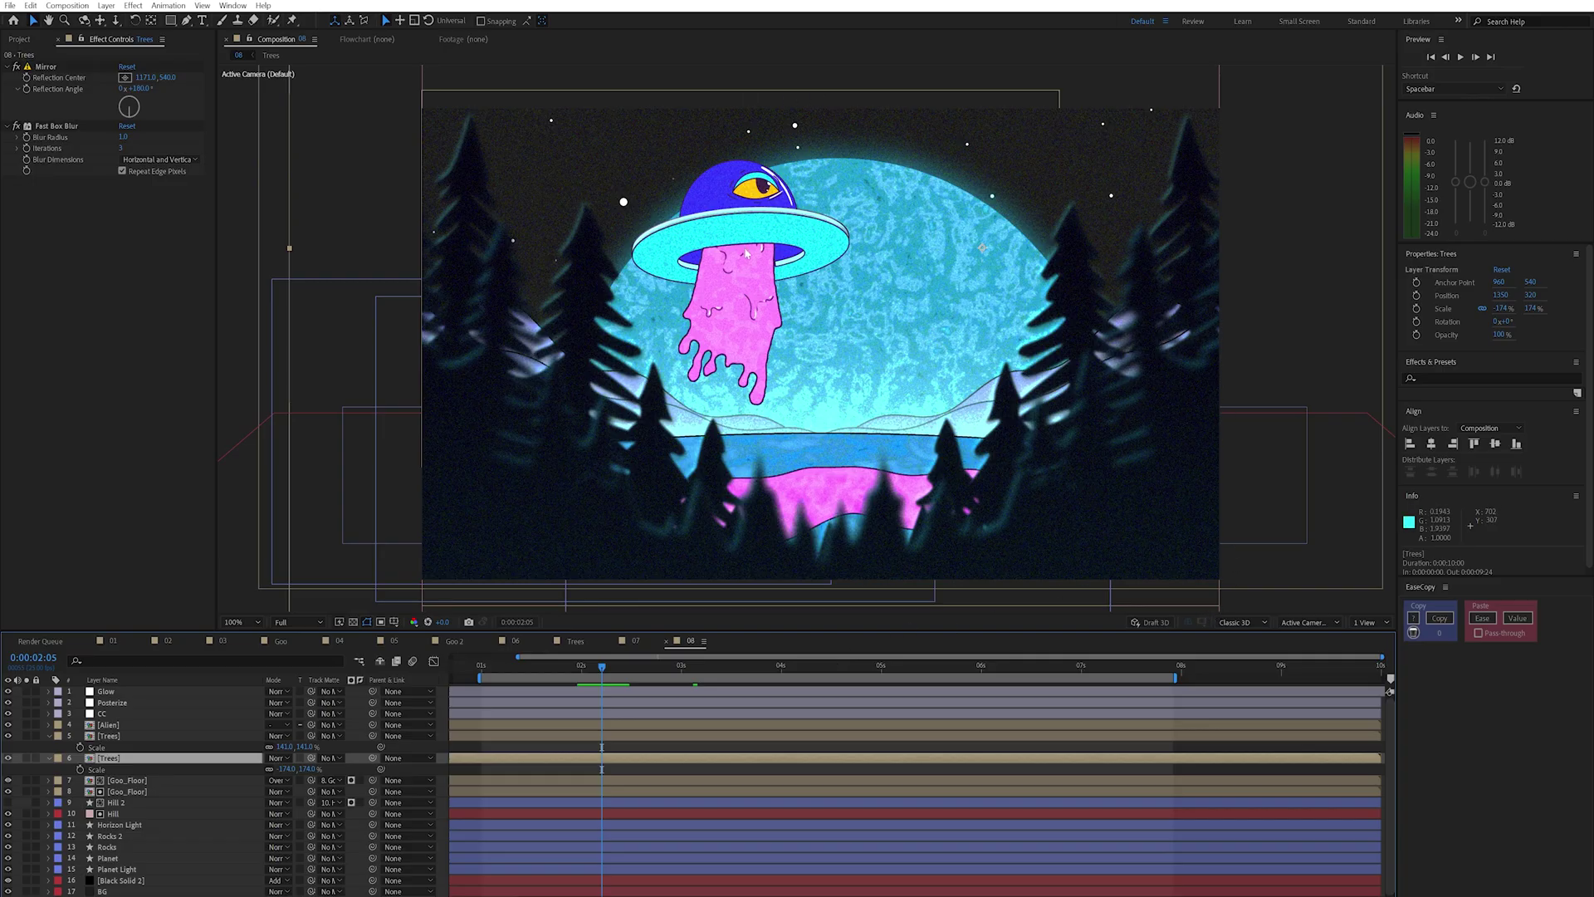
- Examine the Wave Warp and Mirror effects on the Rocks and Rocks 2 layers
{"action": "left_click", "coordinate": [107, 846]}
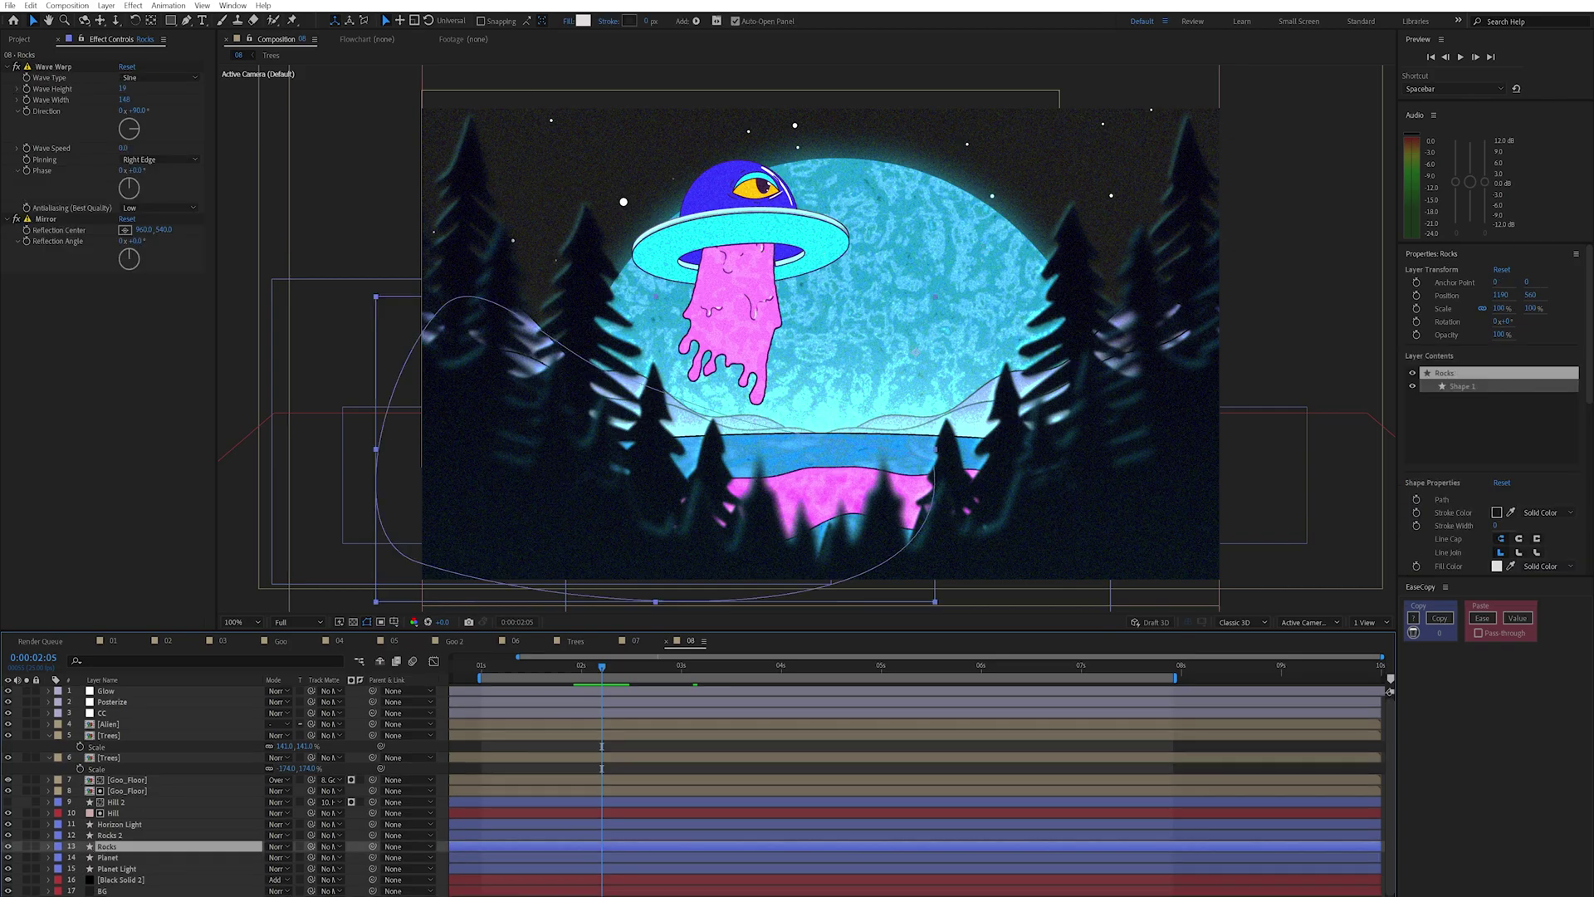
{"action": "left_click", "coordinate": [124, 836]}
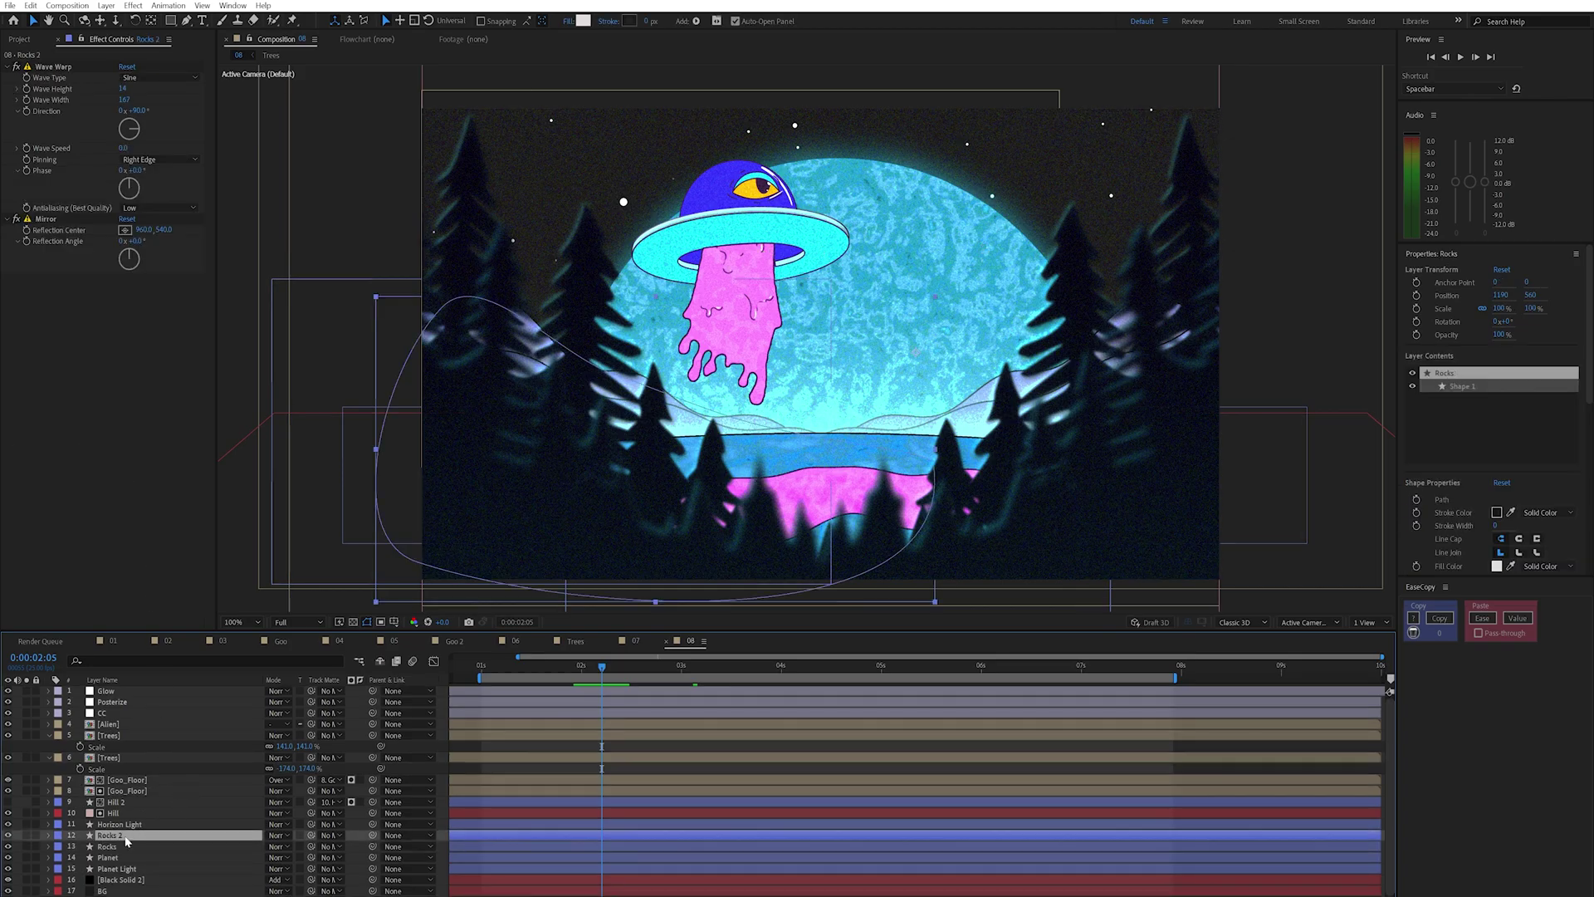
{"action": "left_click", "coordinate": [56, 67]}
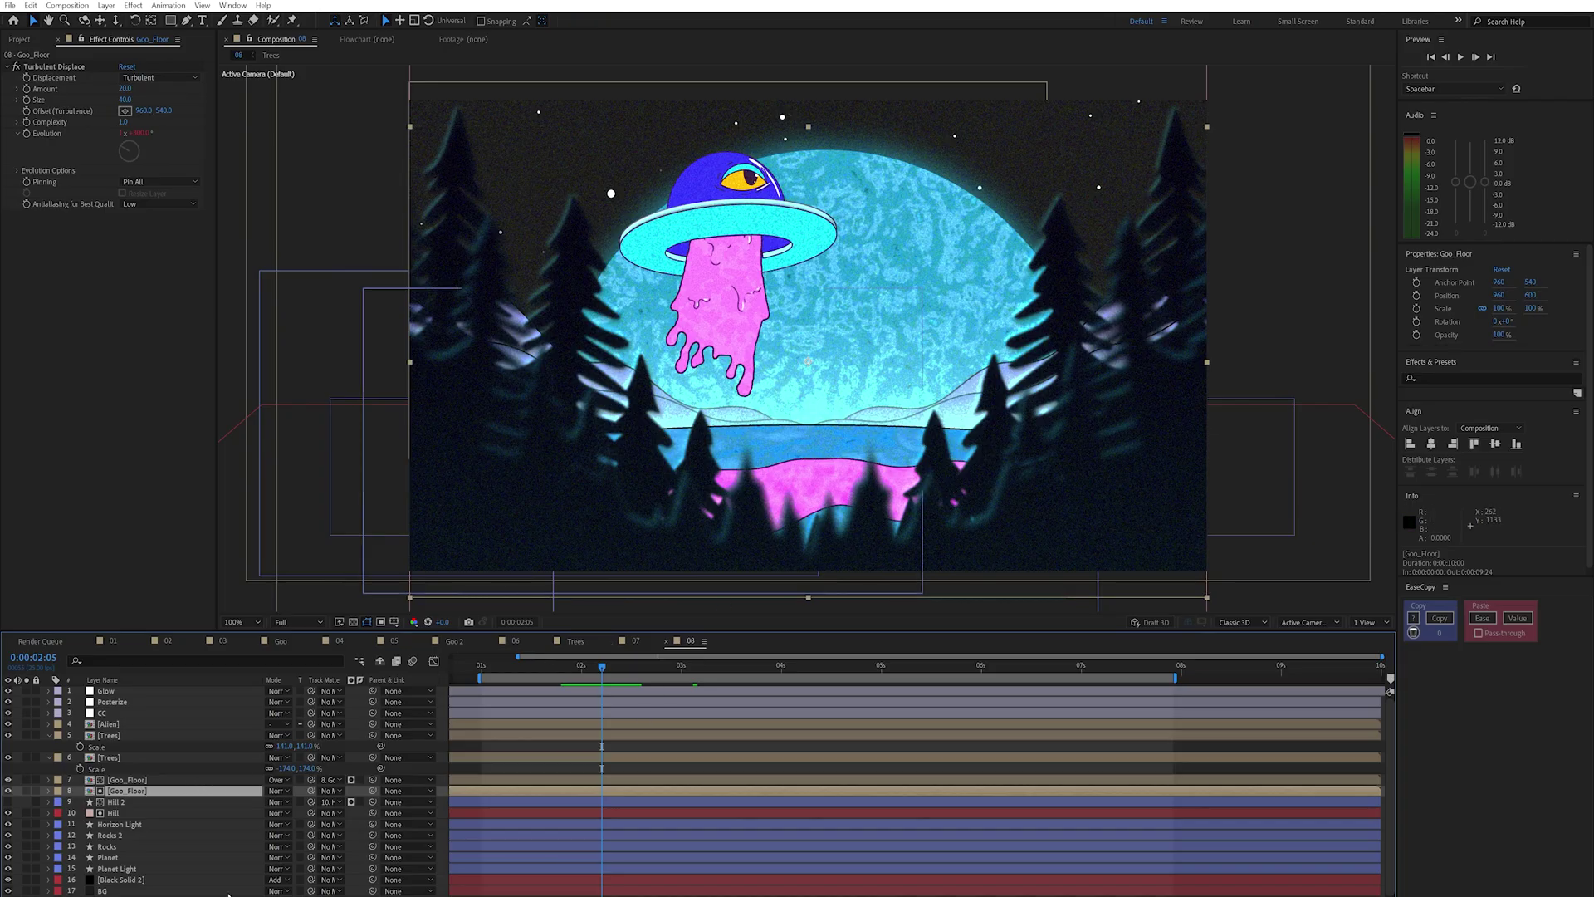
- Open the Goo_Floor composition and examine the GooBase layer's Fast Box Blur and the Mask layer's Turbulent Displace
{"action": "double_click", "coordinate": [162, 795]}
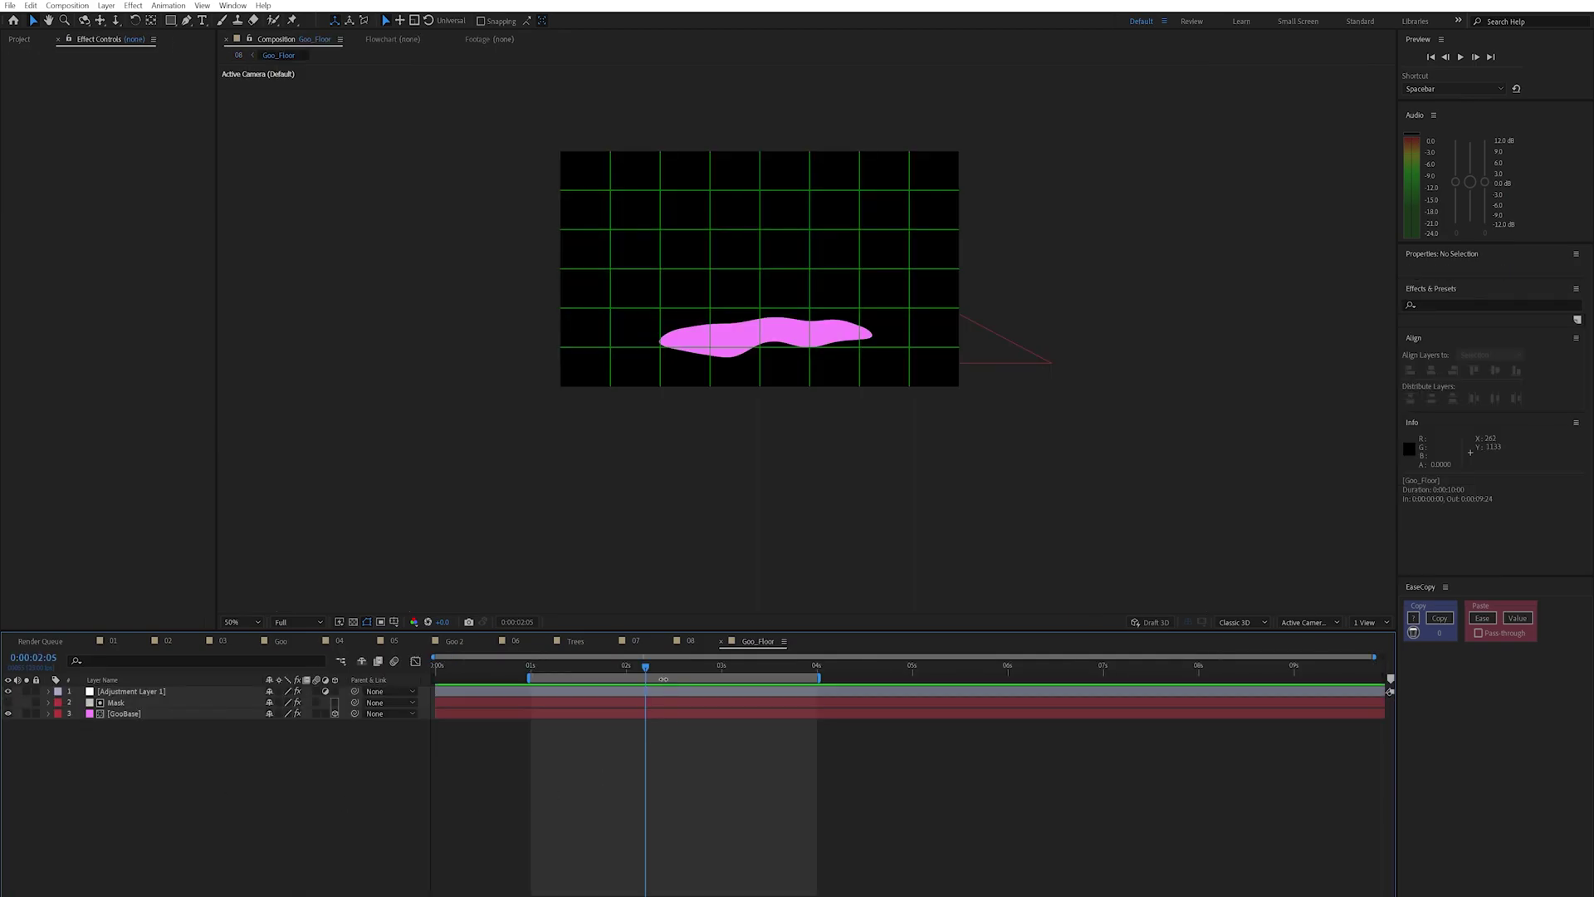
{"action": "left_click_drag", "start_coordinate": [650, 671], "coordinate": [581, 671]}
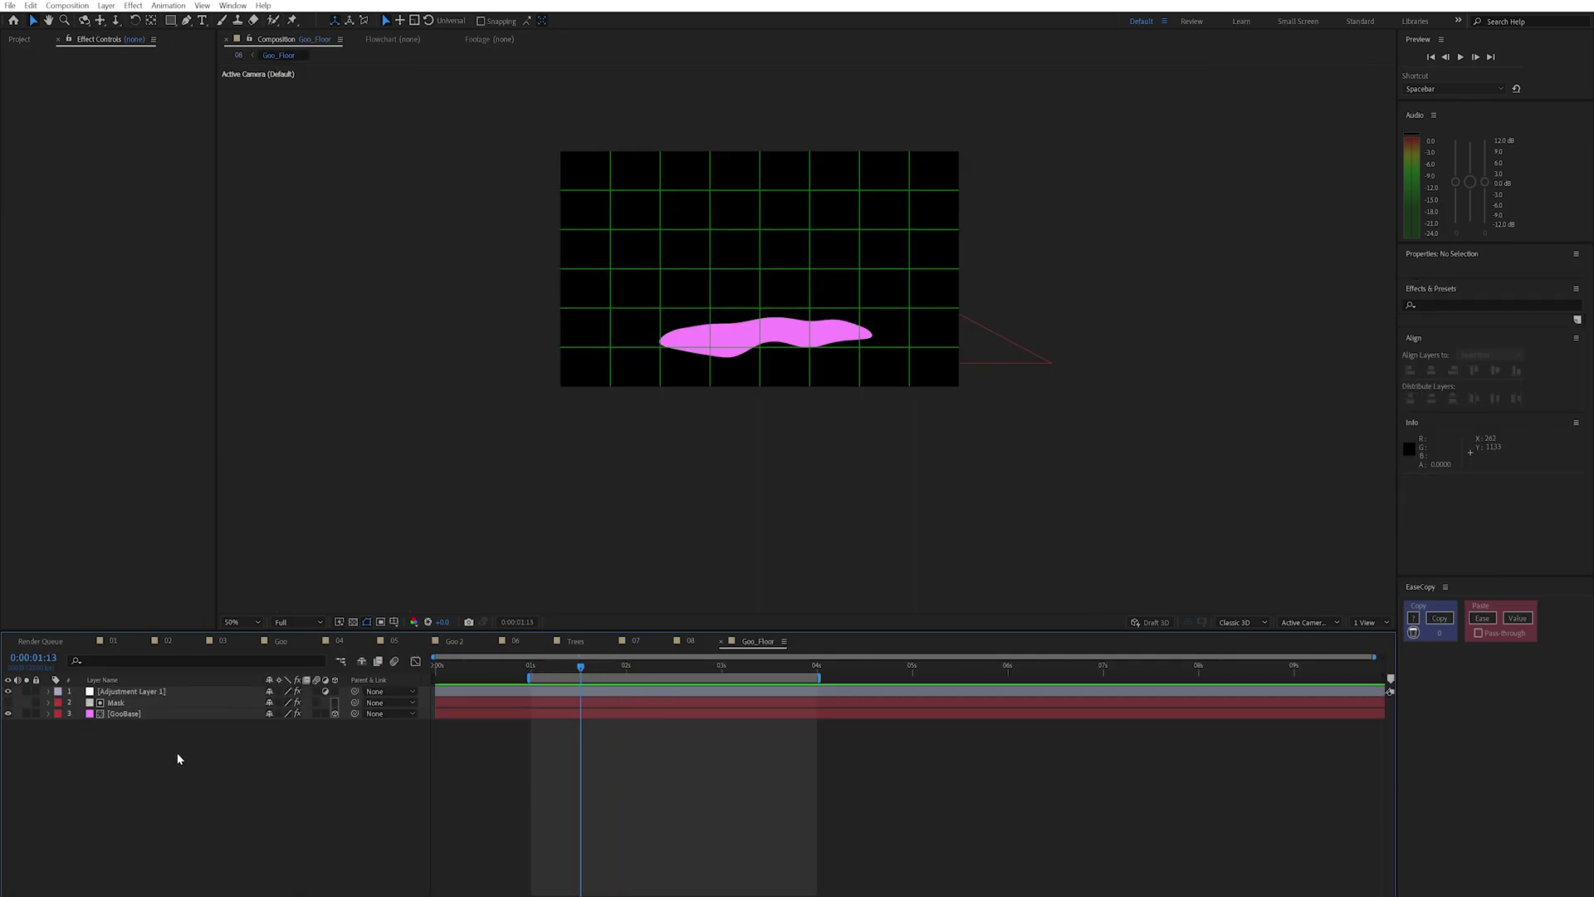
{"action": "left_click", "coordinate": [164, 715]}
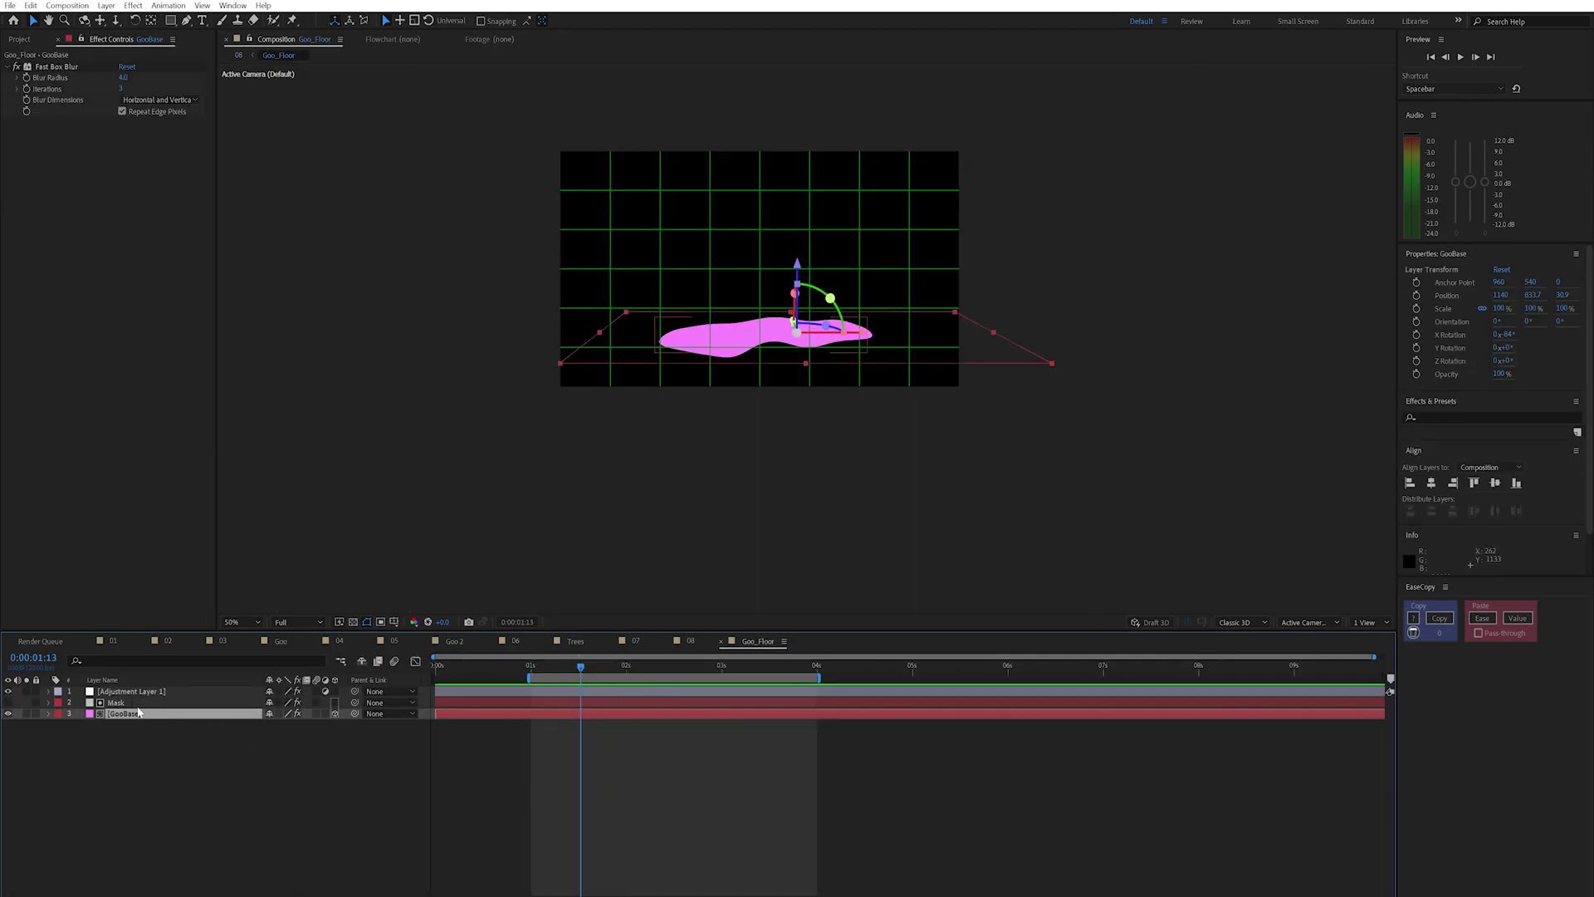
{"action": "left_click", "coordinate": [133, 702]}
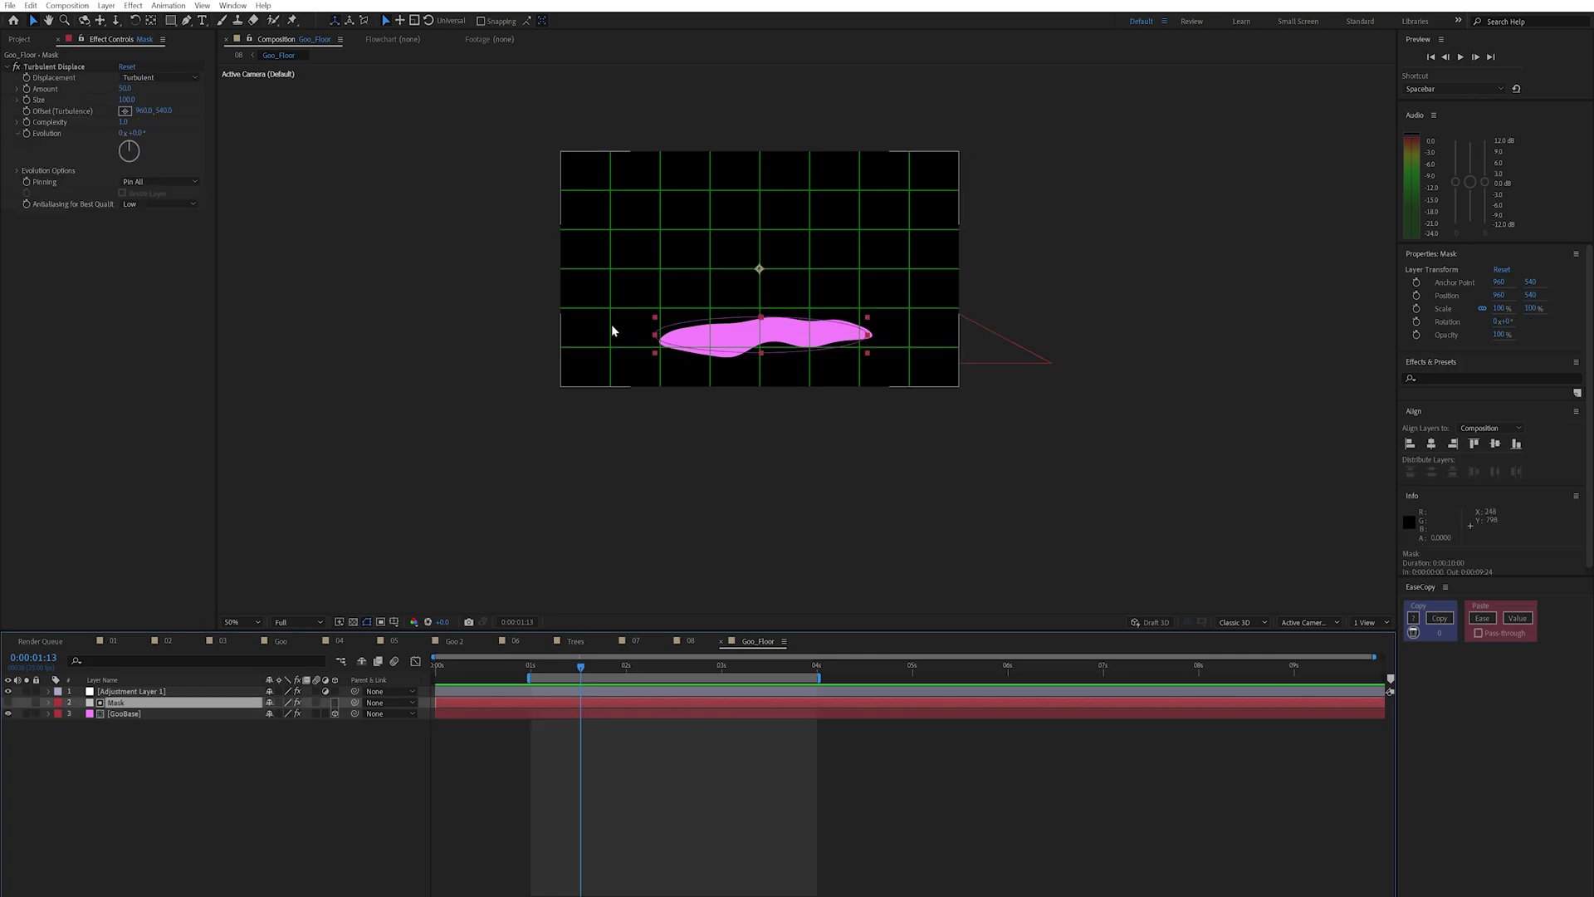
{"action": "left_click", "coordinate": [166, 730]}
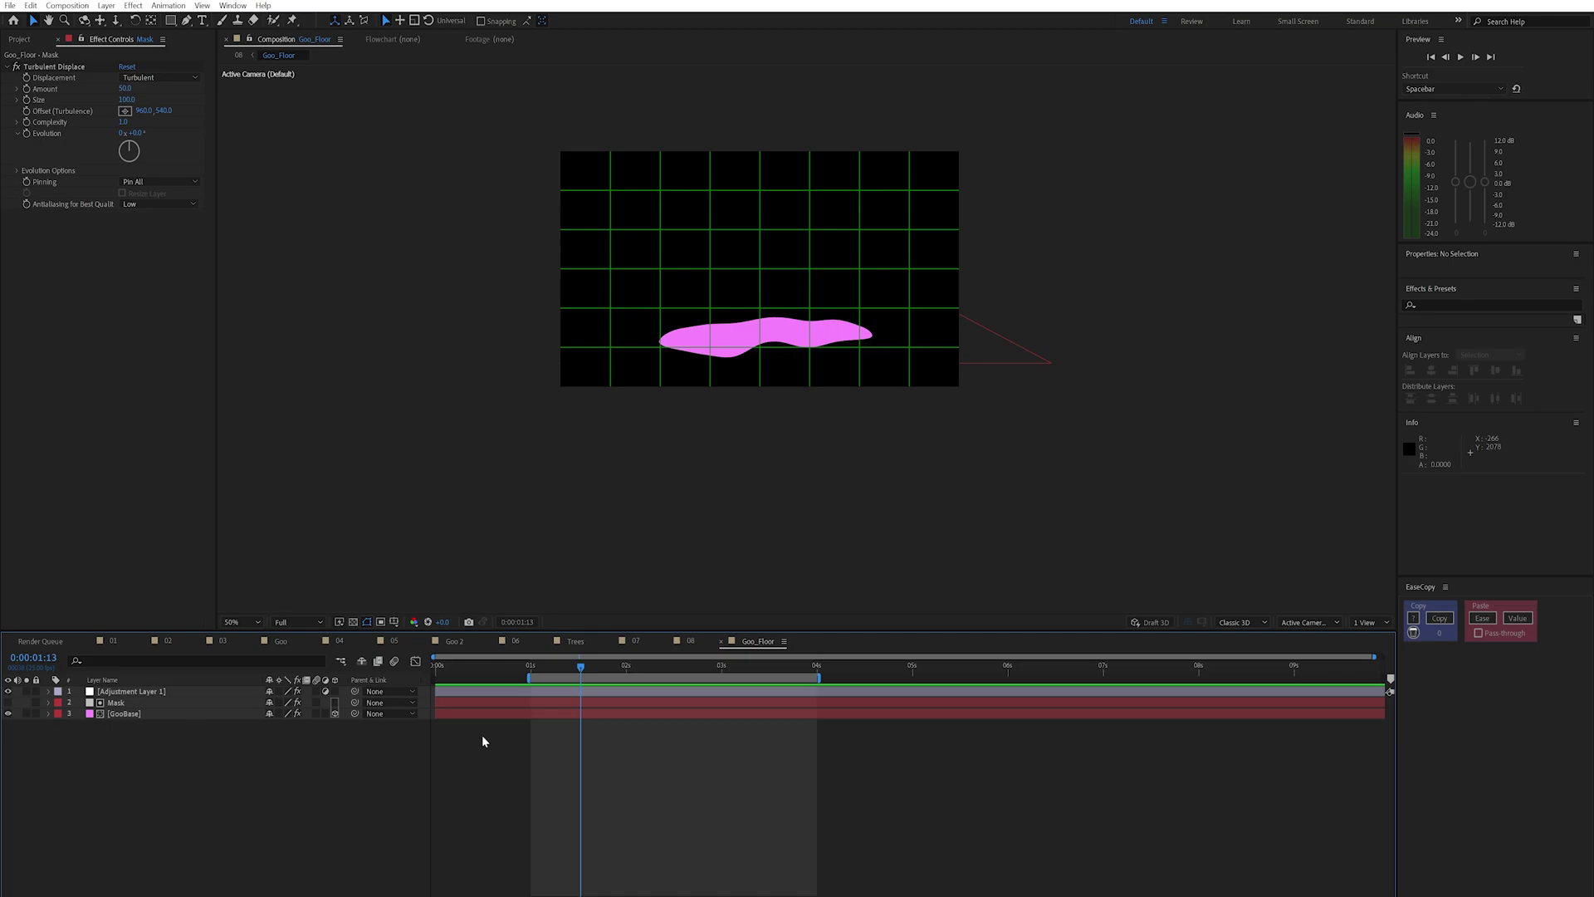
- Return to composition 08 and preview the lower Goo_Floor layer on its own
{"action": "key", "text": "Tab"}
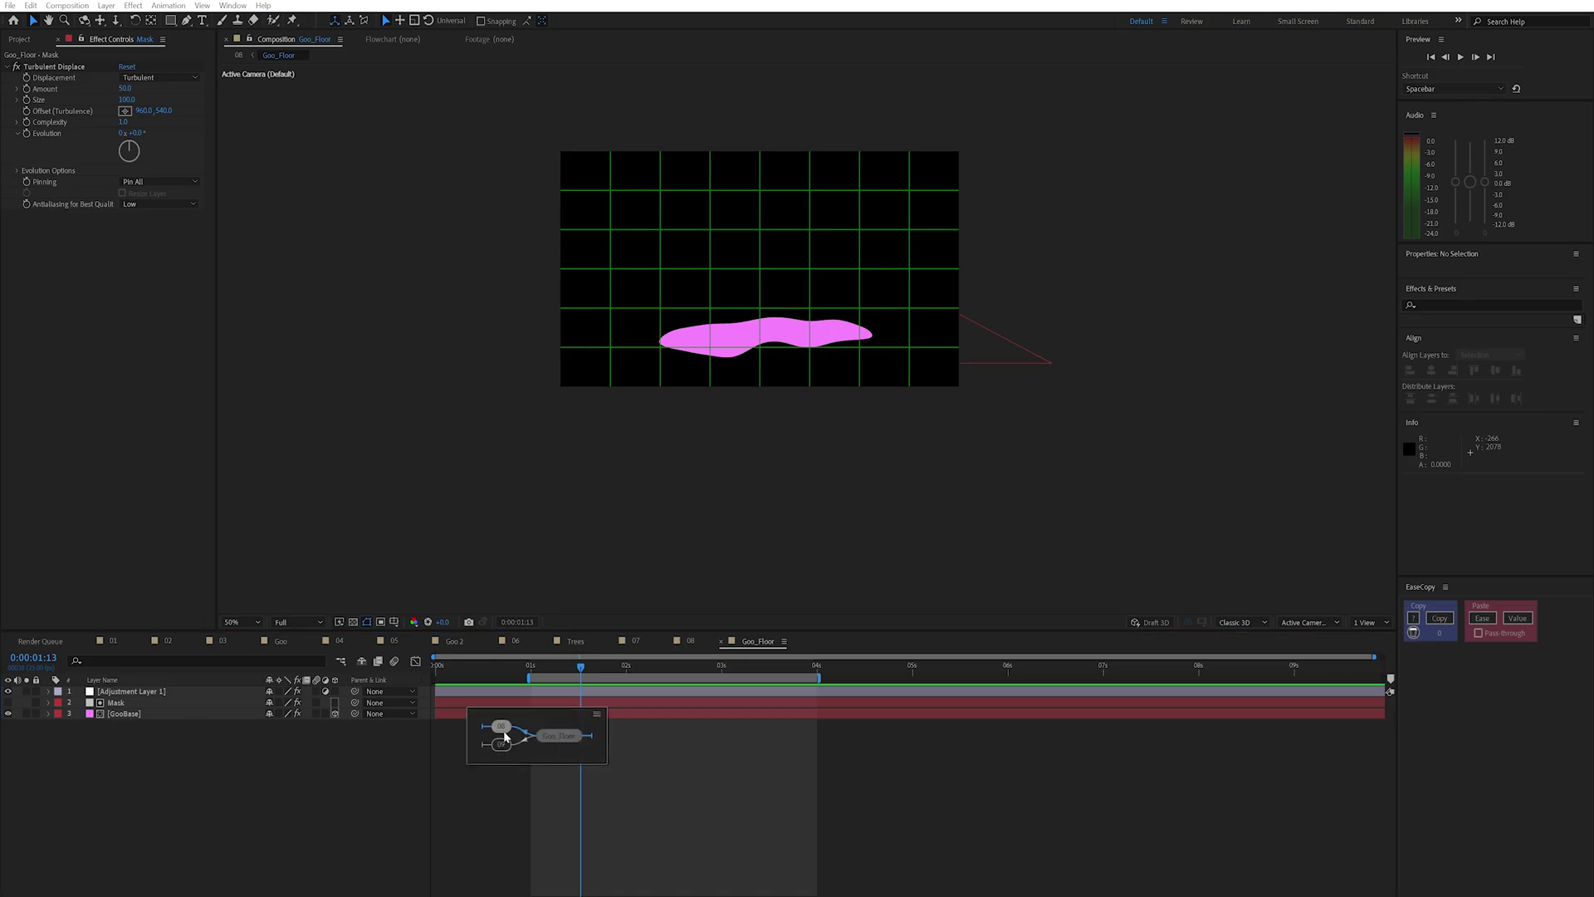
{"action": "left_click", "coordinate": [501, 727]}
{"action": "key", "text": "space"}
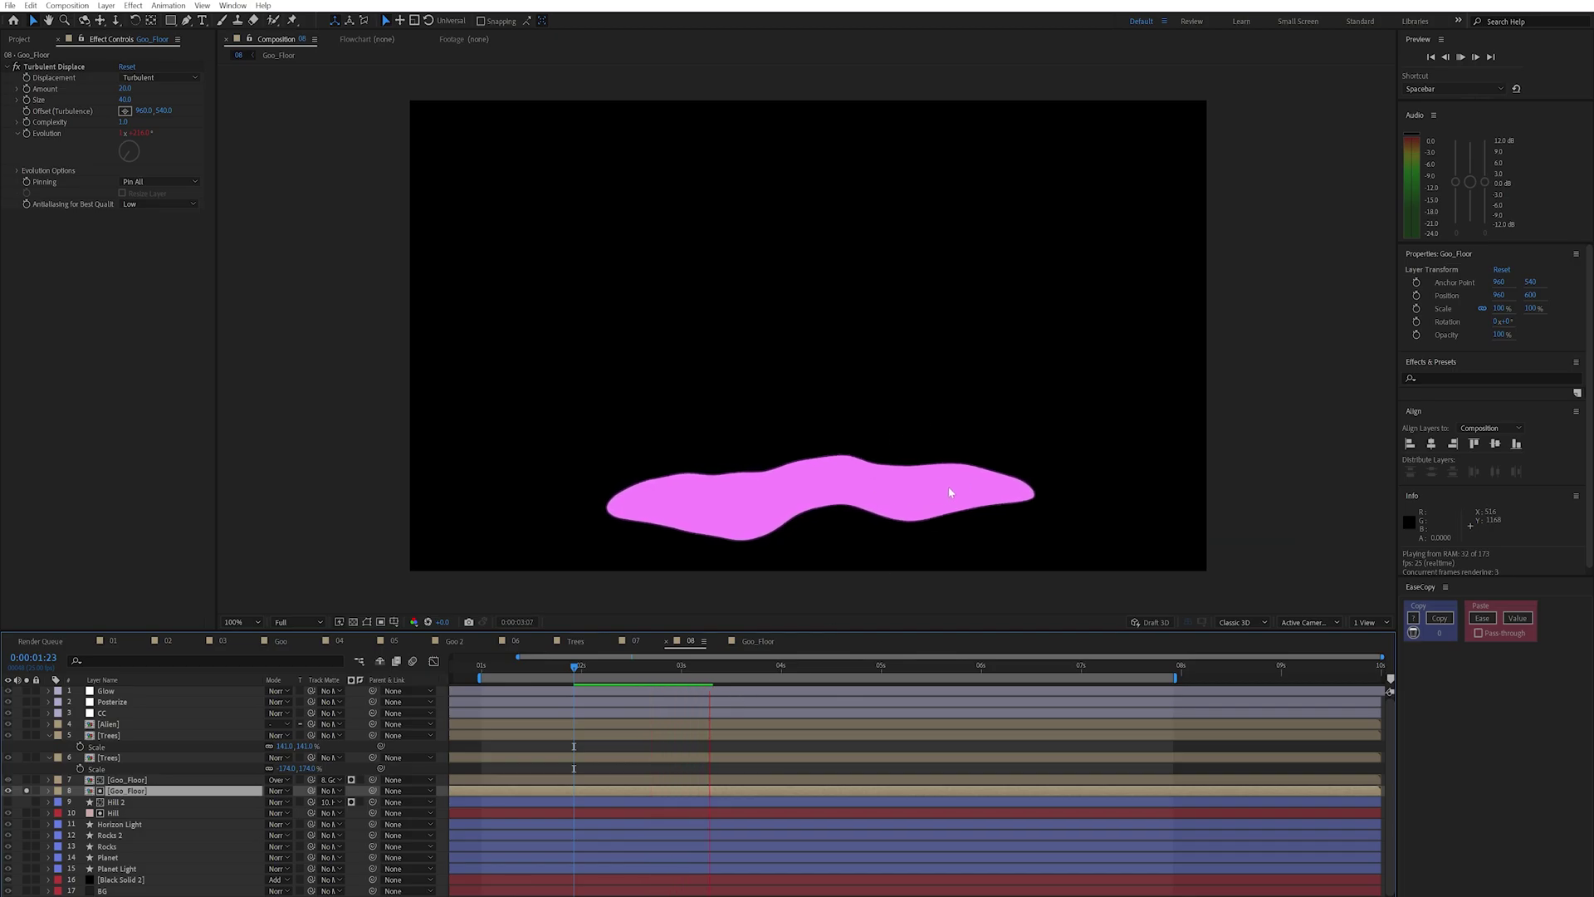
{"action": "key", "text": "space"}
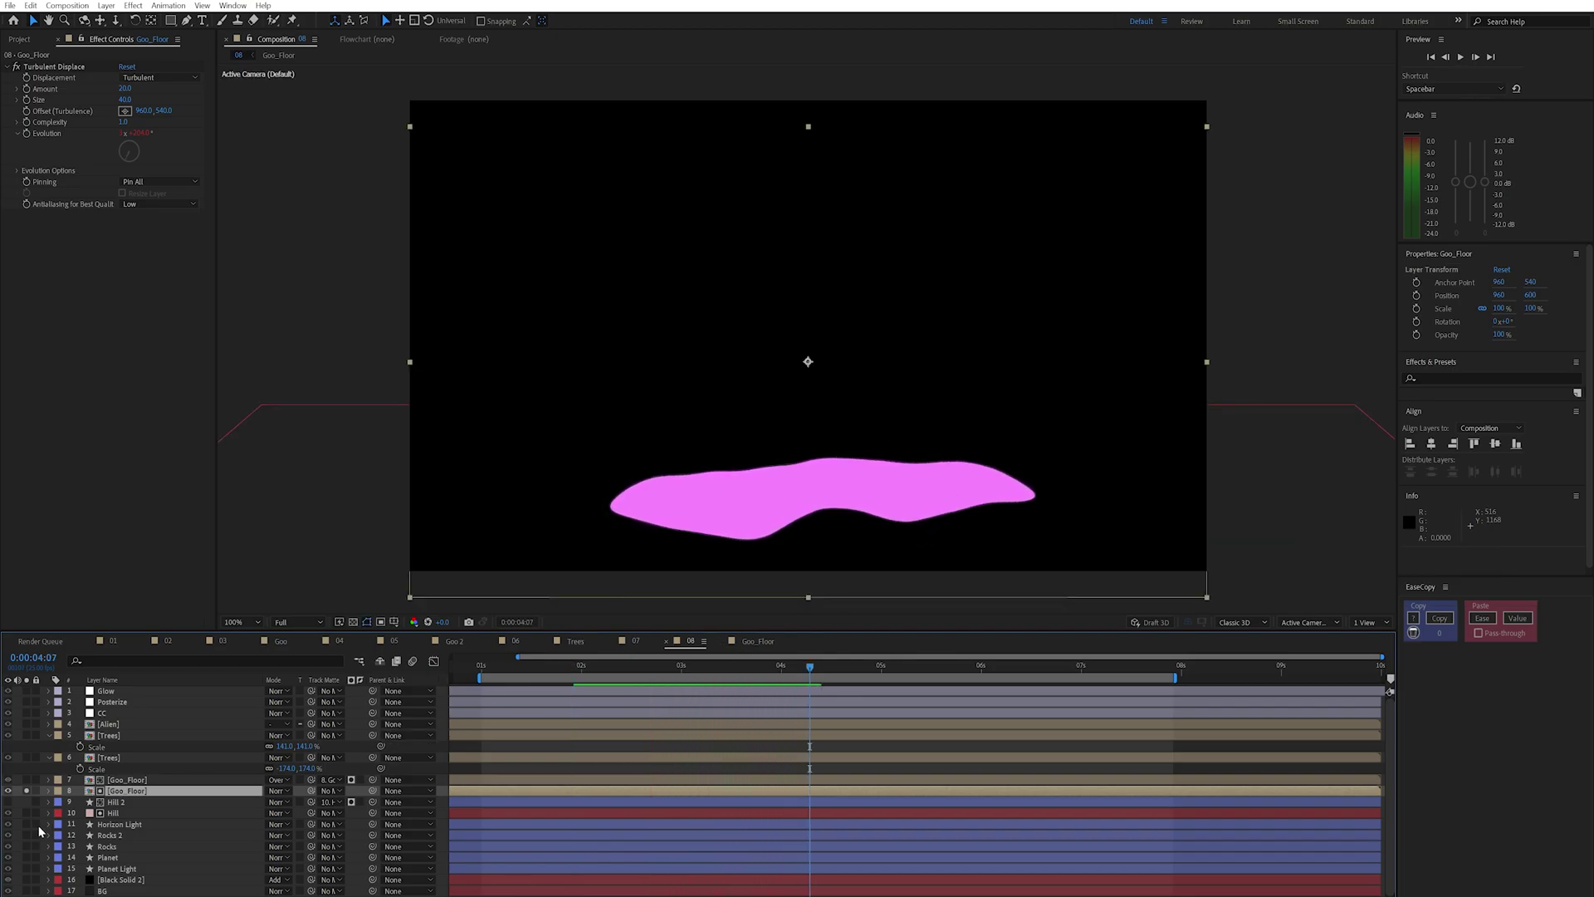
- Solo the upper Goo_Floor layer and examine its Turbulent Noise and Simple Choker effects
{"action": "left_click", "coordinate": [28, 780]}
{"action": "left_click", "coordinate": [133, 779]}
{"action": "left_click_drag", "start_coordinate": [649, 658], "coordinate": [653, 664]}
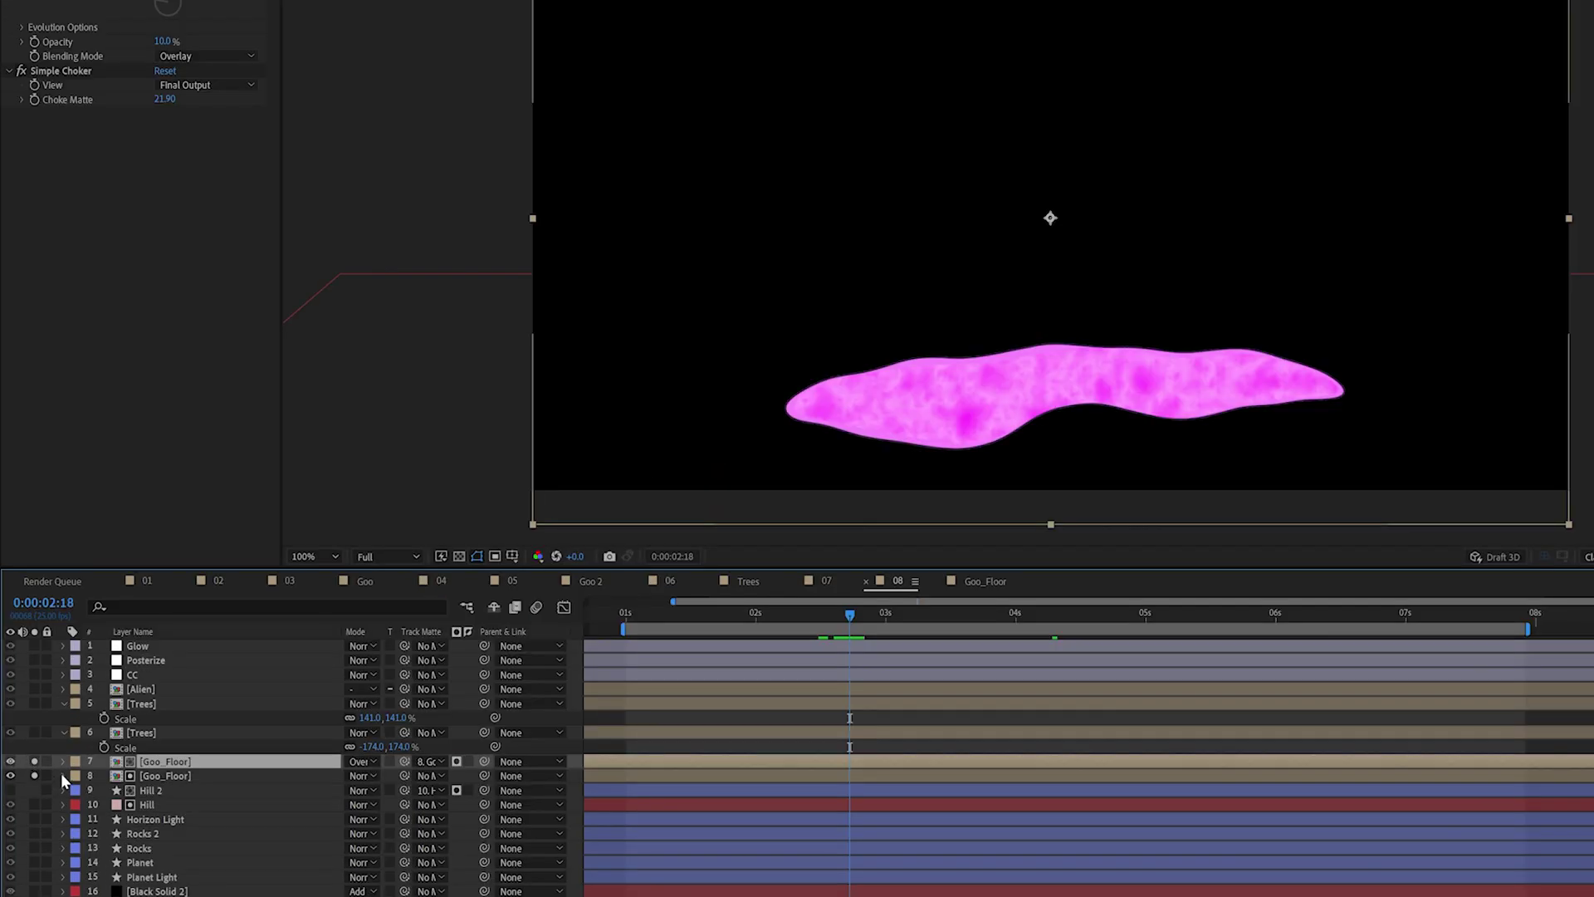
- Expand the lower Goo_Floor layer and toggle its layer styles off and on to compare
{"action": "left_click", "coordinate": [48, 791]}
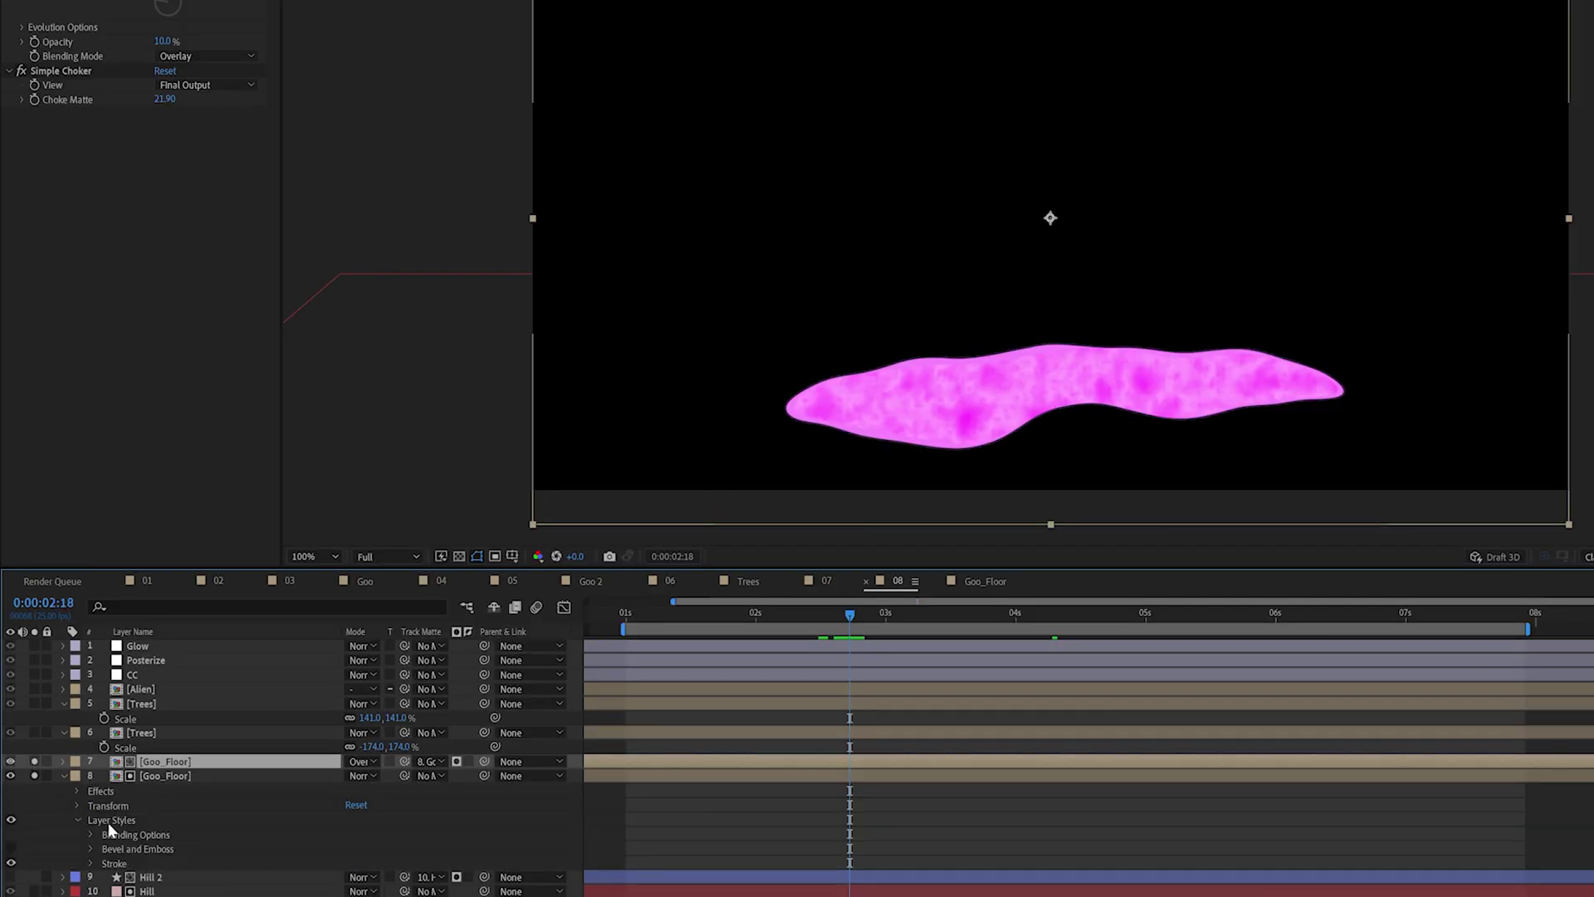
{"action": "left_click", "coordinate": [78, 819]}
{"action": "left_click", "coordinate": [12, 818]}
{"action": "left_click", "coordinate": [12, 817]}
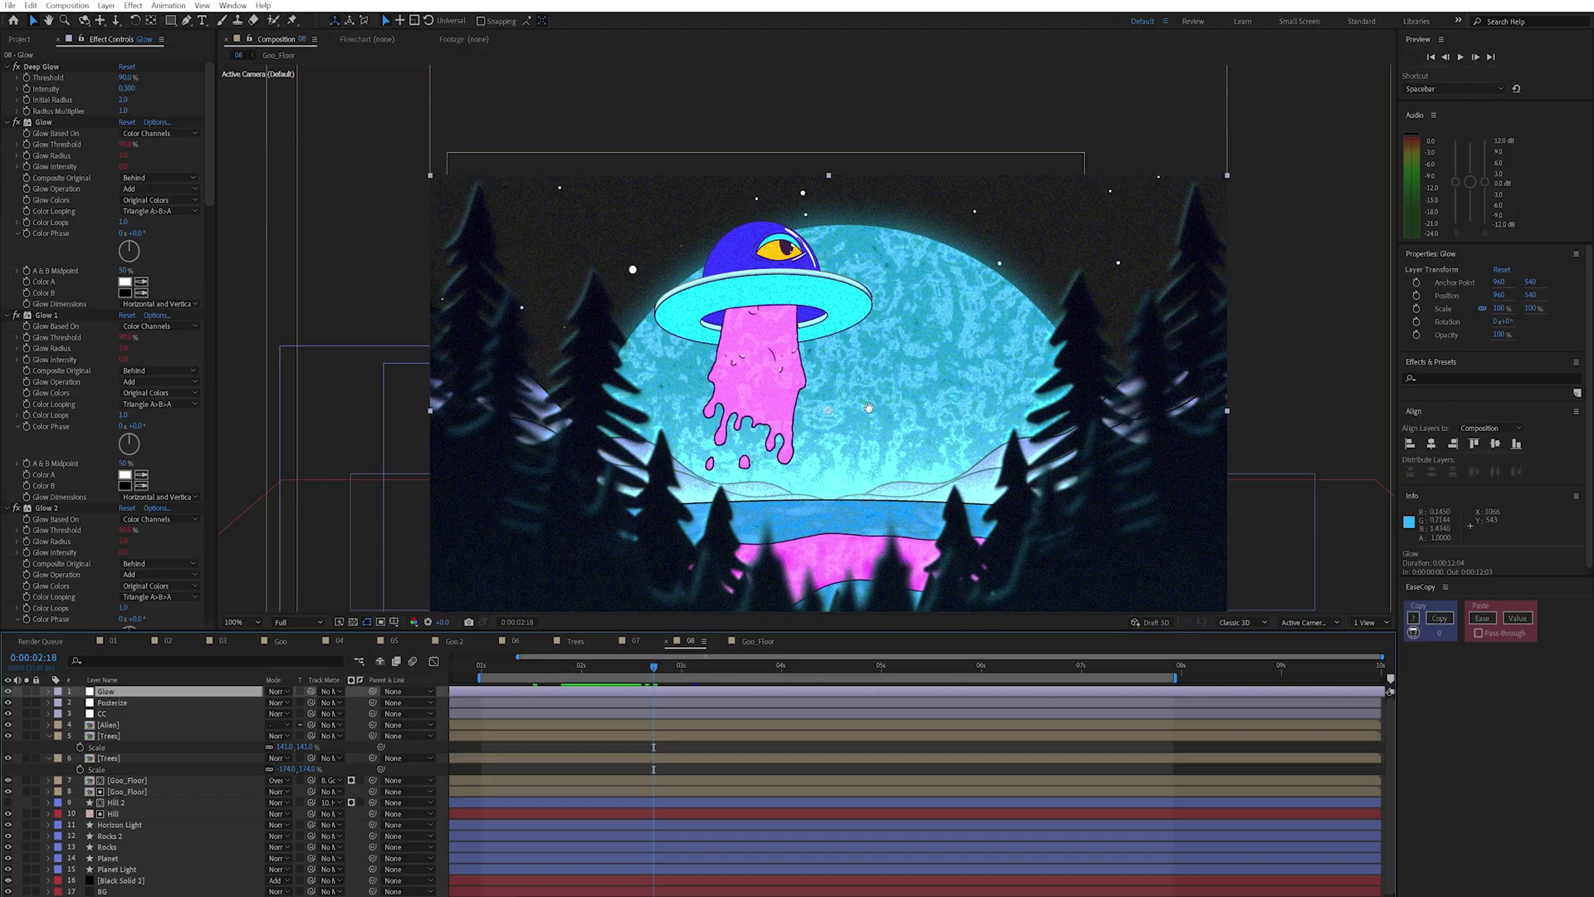
- Compare the full scene with the Glow adjustment layer hidden and shown
{"action": "left_click_drag", "start_coordinate": [814, 396], "coordinate": [805, 347]}
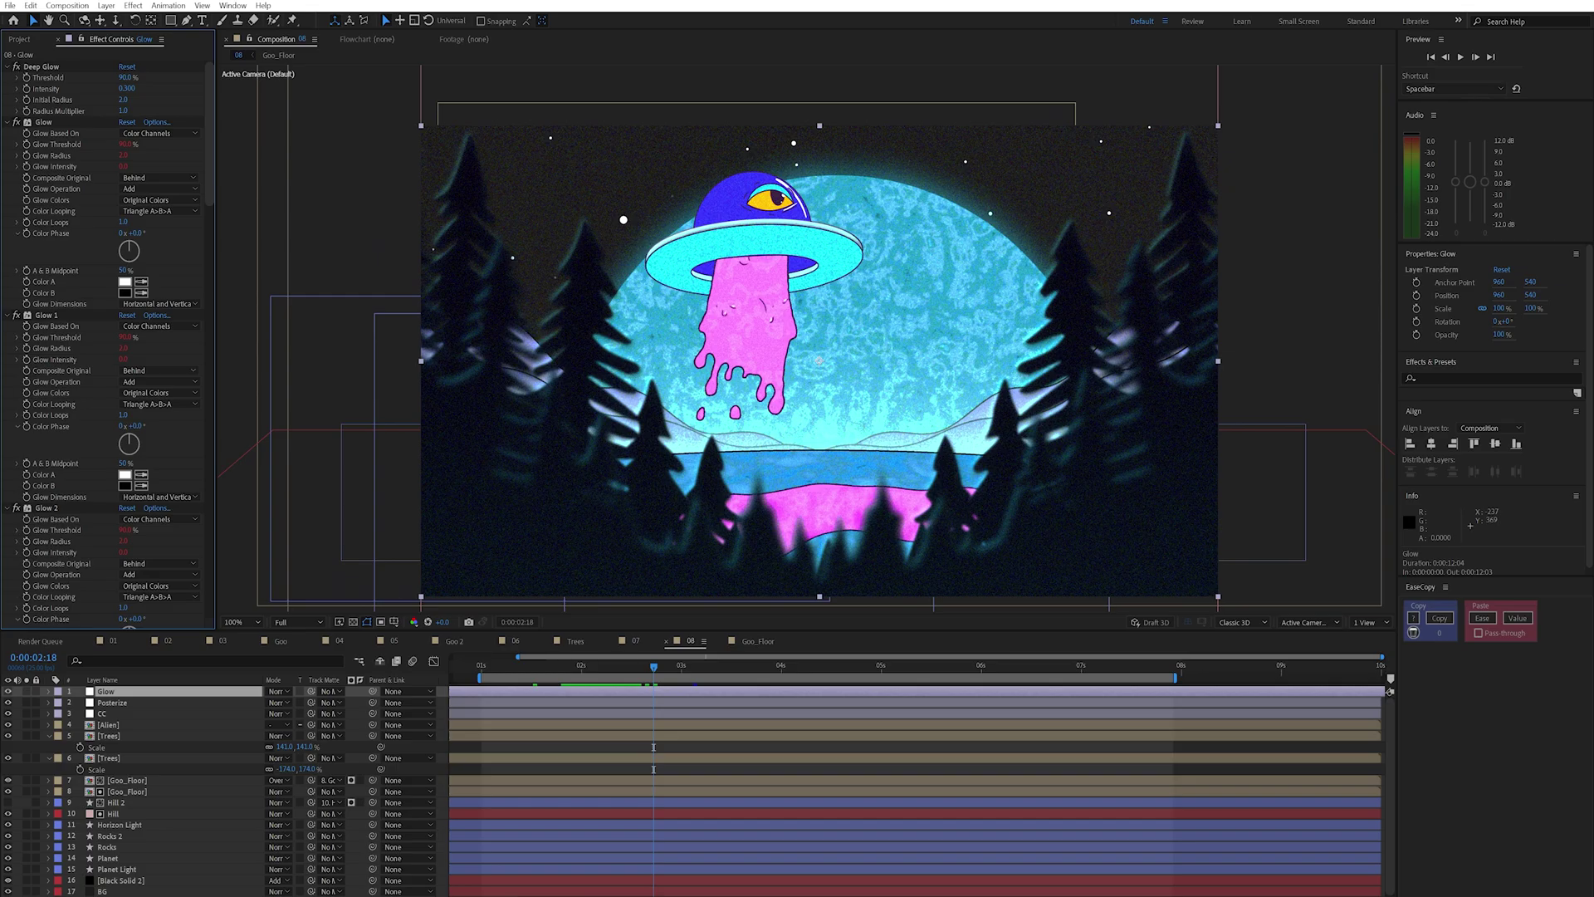
{"action": "left_click", "coordinate": [7, 690]}
{"action": "left_click", "coordinate": [7, 690]}
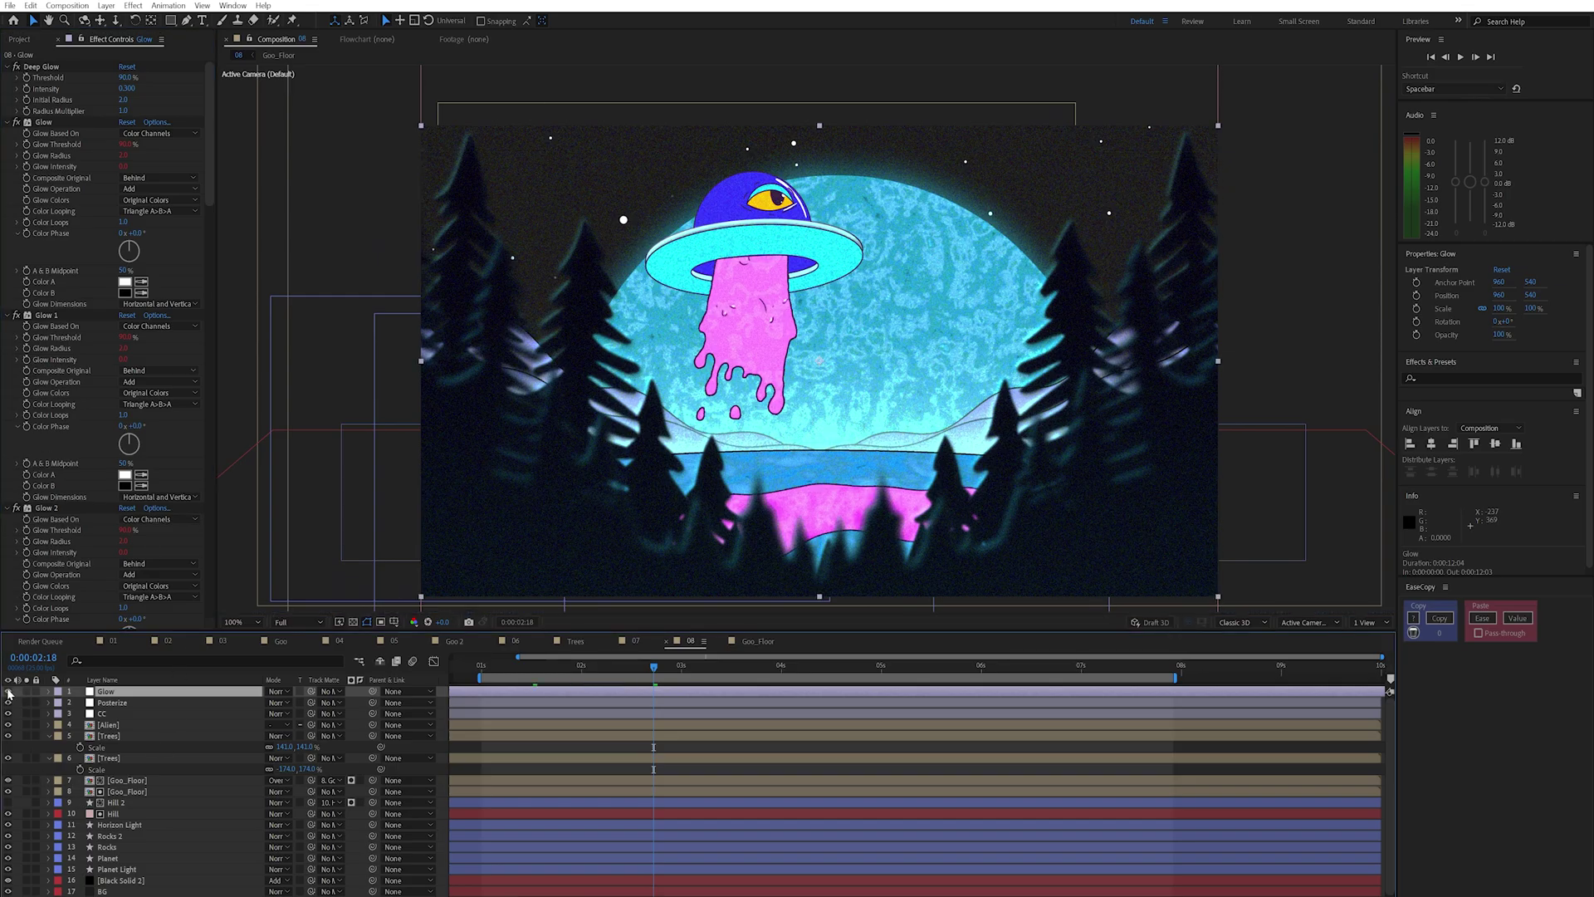
{"action": "left_click", "coordinate": [7, 691]}
{"action": "left_click", "coordinate": [8, 690]}
{"action": "left_click", "coordinate": [8, 690]}
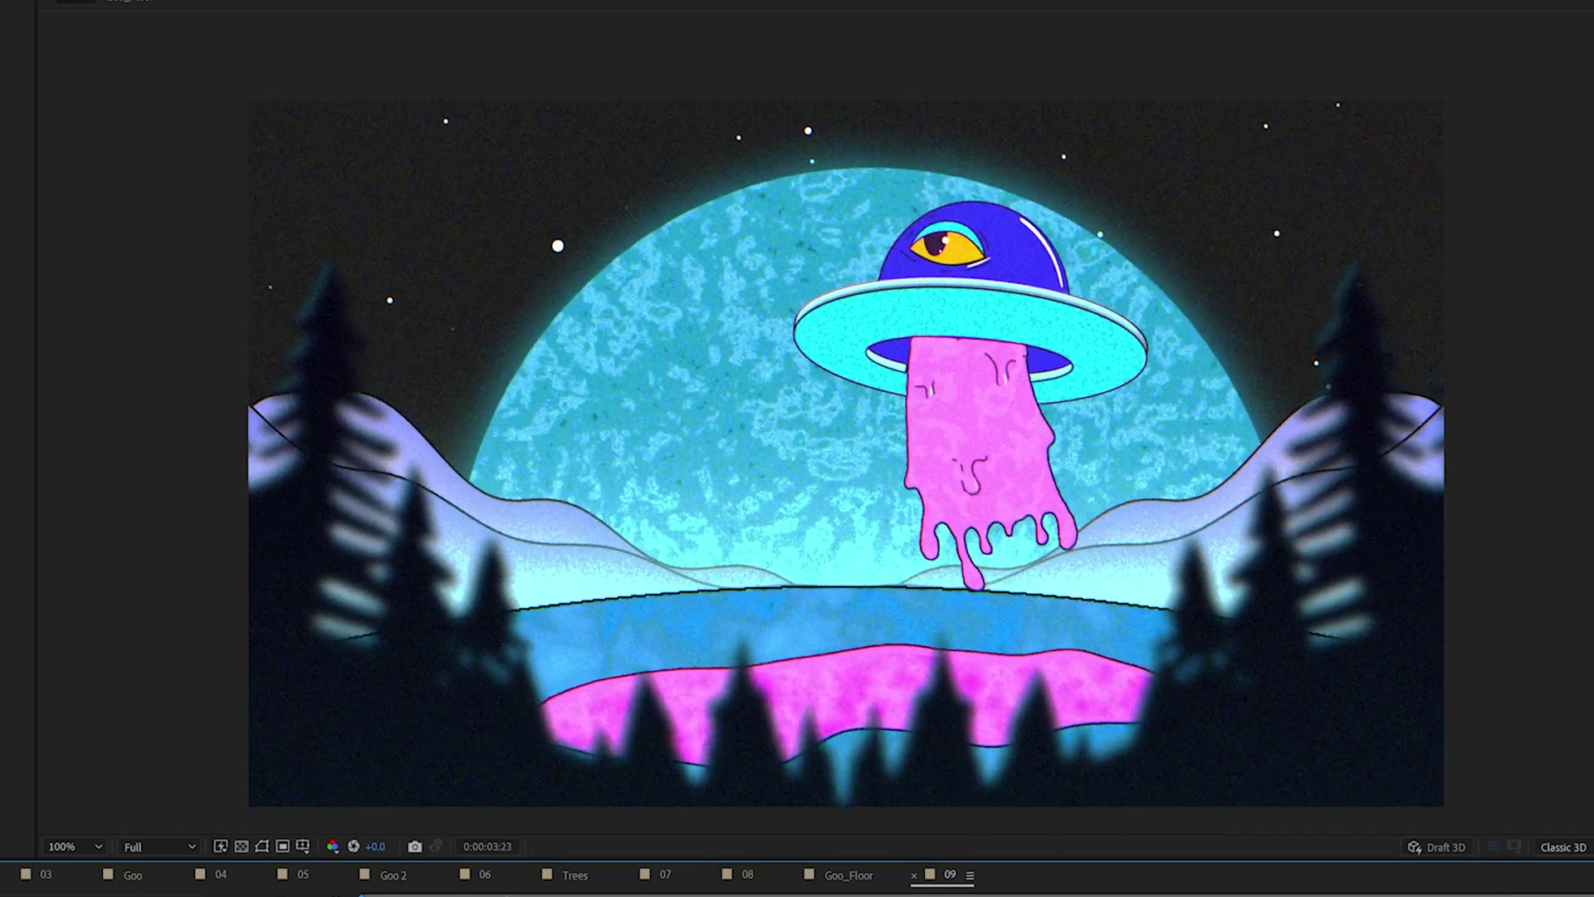
- Scrub composition 09's animation and examine the Position values of the layers from Alien down to Planet Light
{"action": "key", "text": "space"}
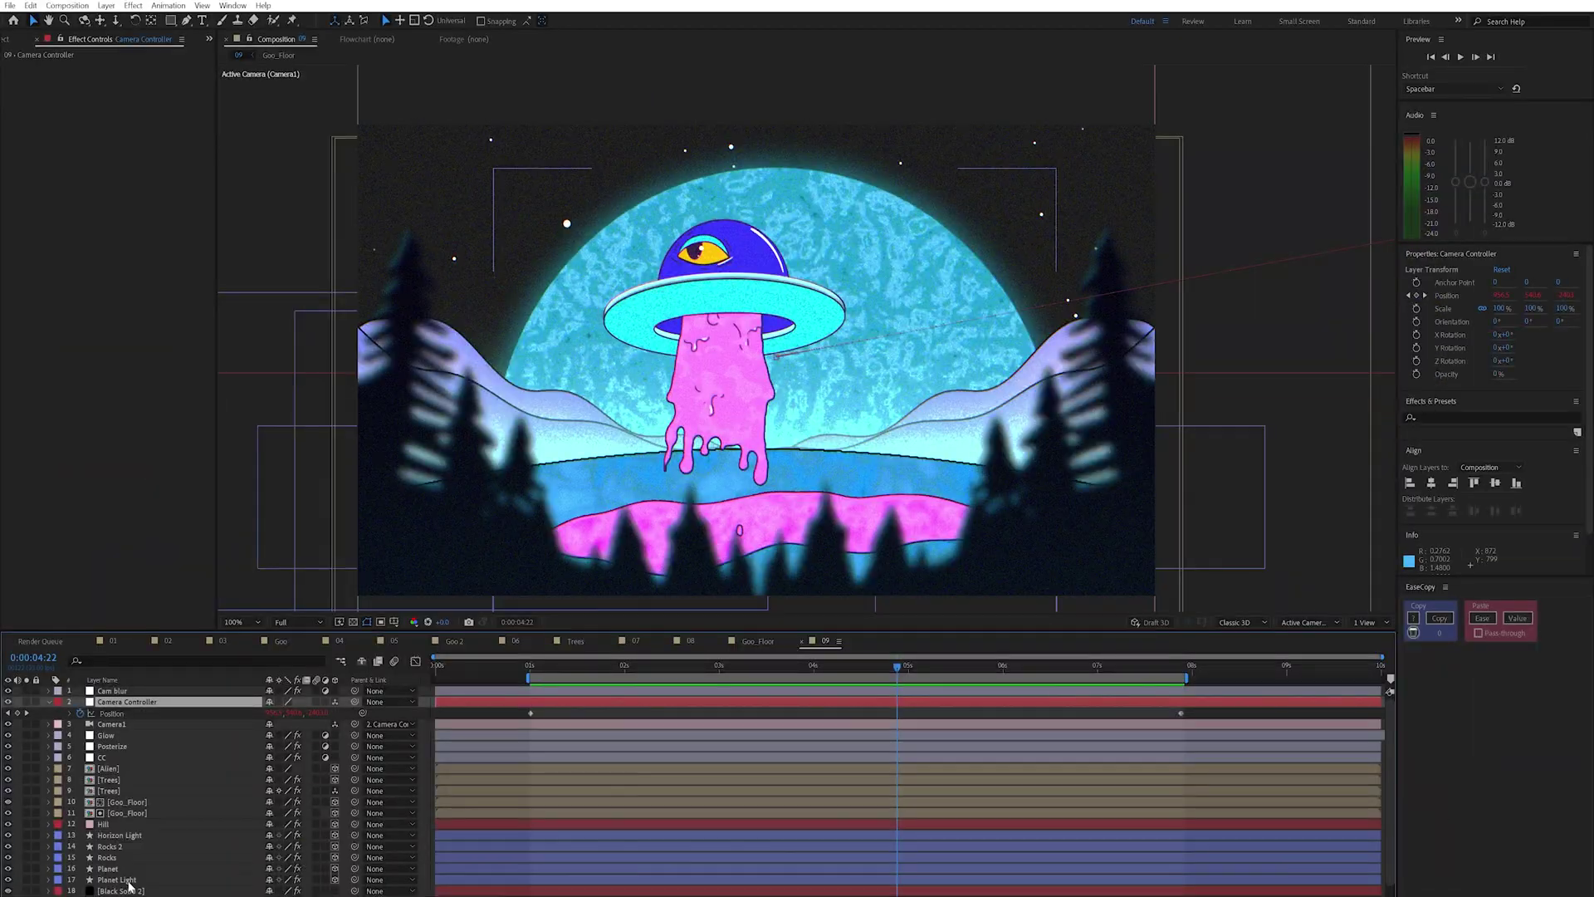
{"action": "left_click_drag", "start_coordinate": [532, 671], "coordinate": [753, 678]}
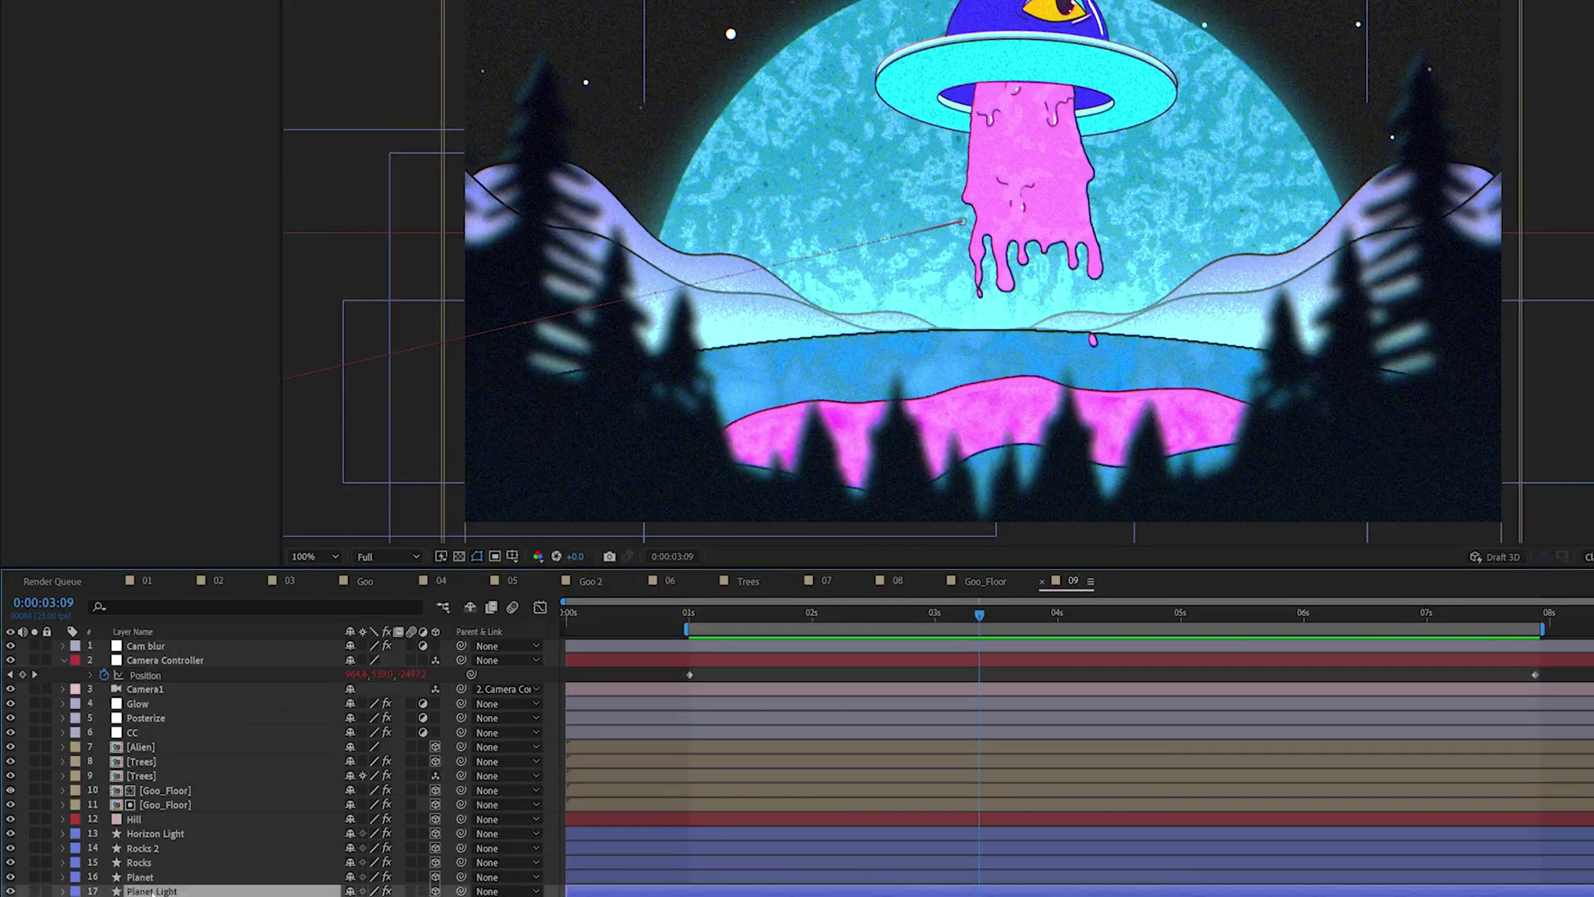
{"action": "left_click", "coordinate": [156, 745], "text": "shift"}
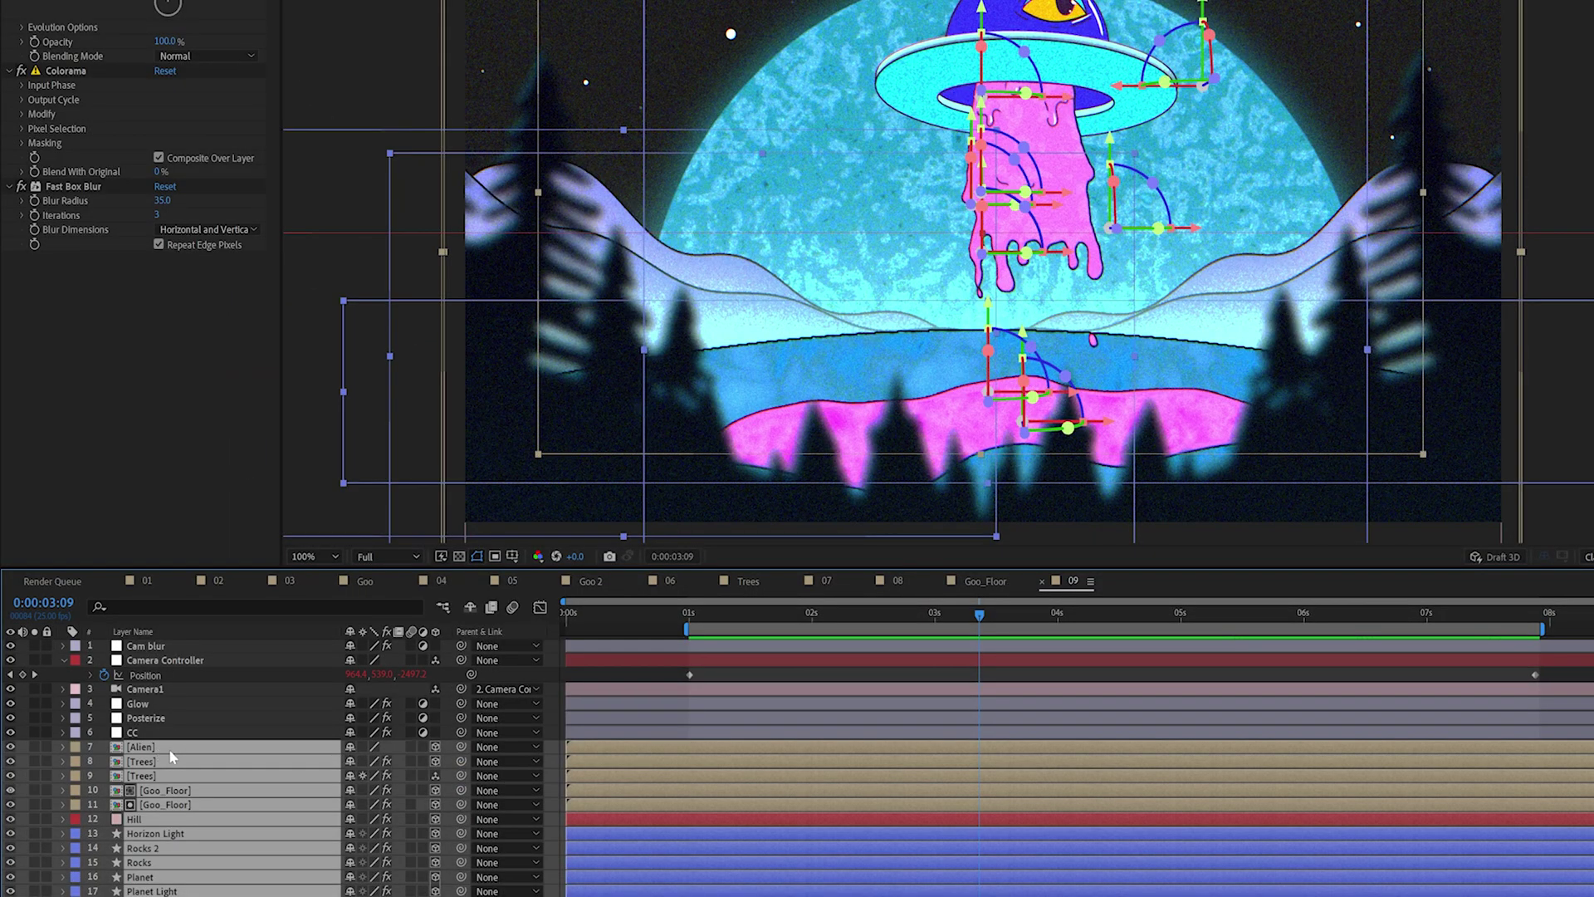
{"action": "key", "text": "p"}
{"action": "scroll", "coordinate": [267, 803], "scroll_direction": "down", "scroll_amount": 2}
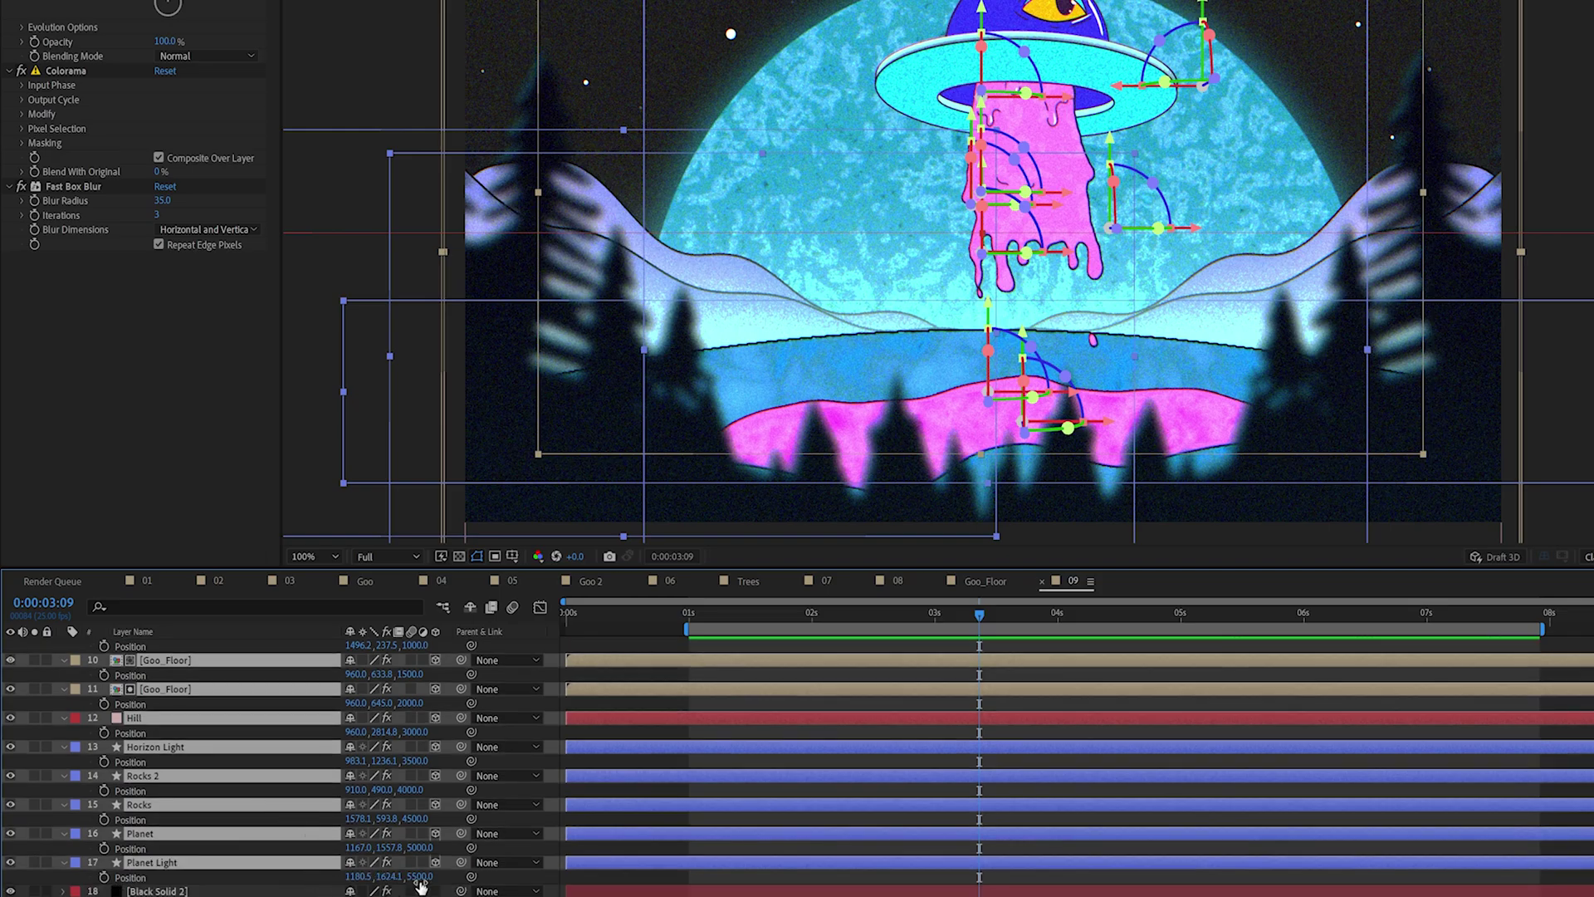
{"action": "scroll", "coordinate": [425, 853], "scroll_direction": "up", "scroll_amount": 6}
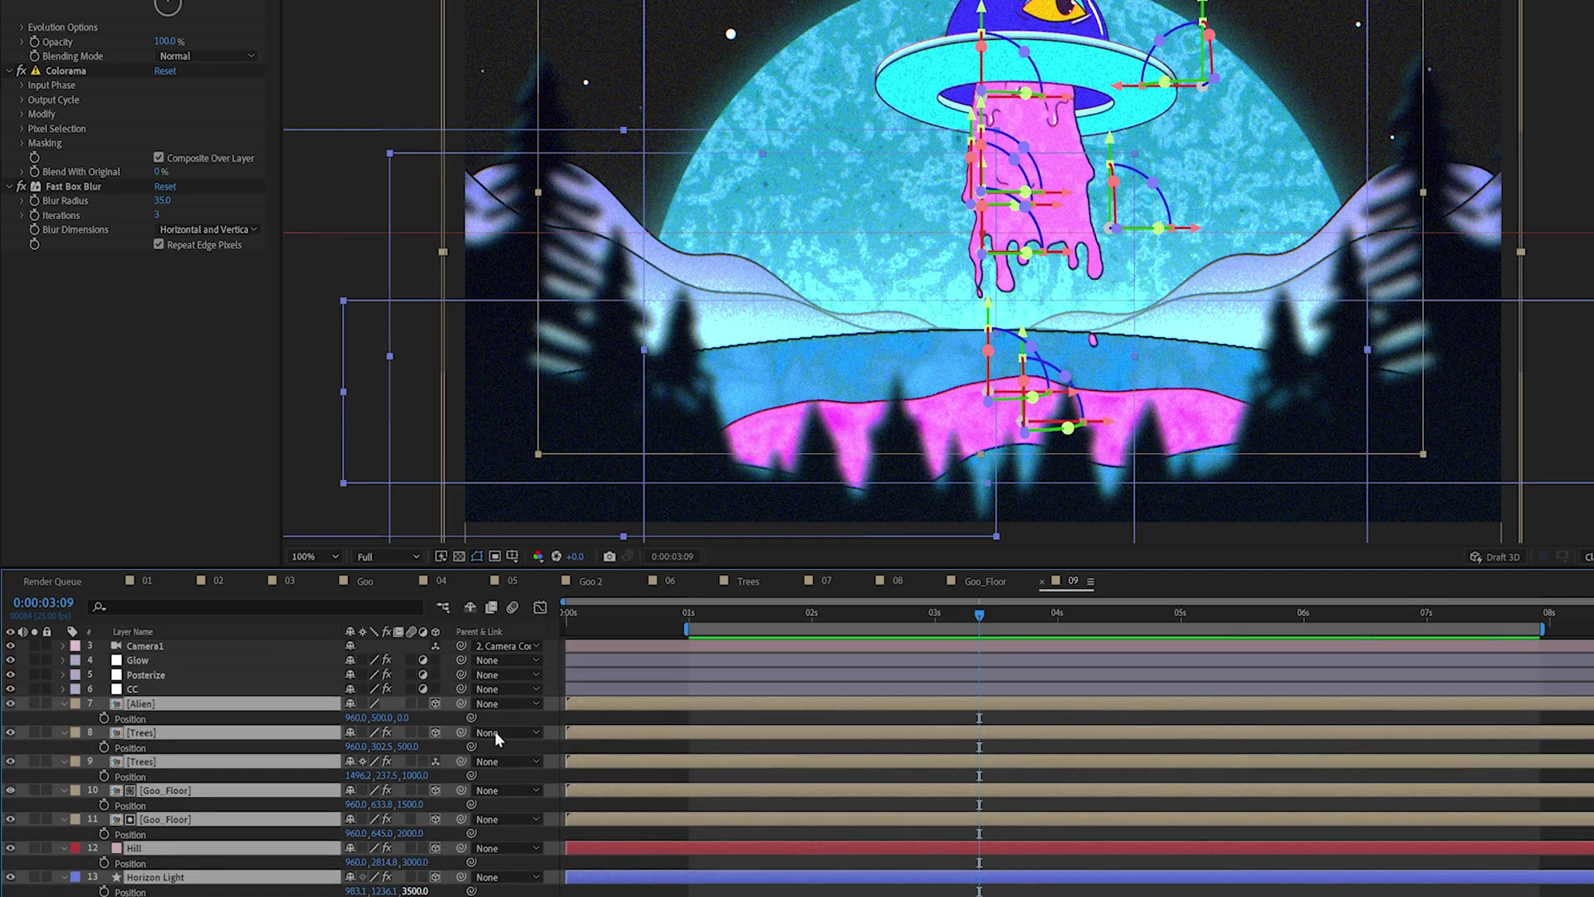
{"action": "scroll", "coordinate": [191, 739], "scroll_direction": "up", "scroll_amount": 2}
{"action": "key", "text": "p"}
- Select the Camera Controller layer and go to its first Position keyframe at 0:00:01:00
{"action": "left_click", "coordinate": [143, 691]}
{"action": "left_click", "coordinate": [168, 660]}
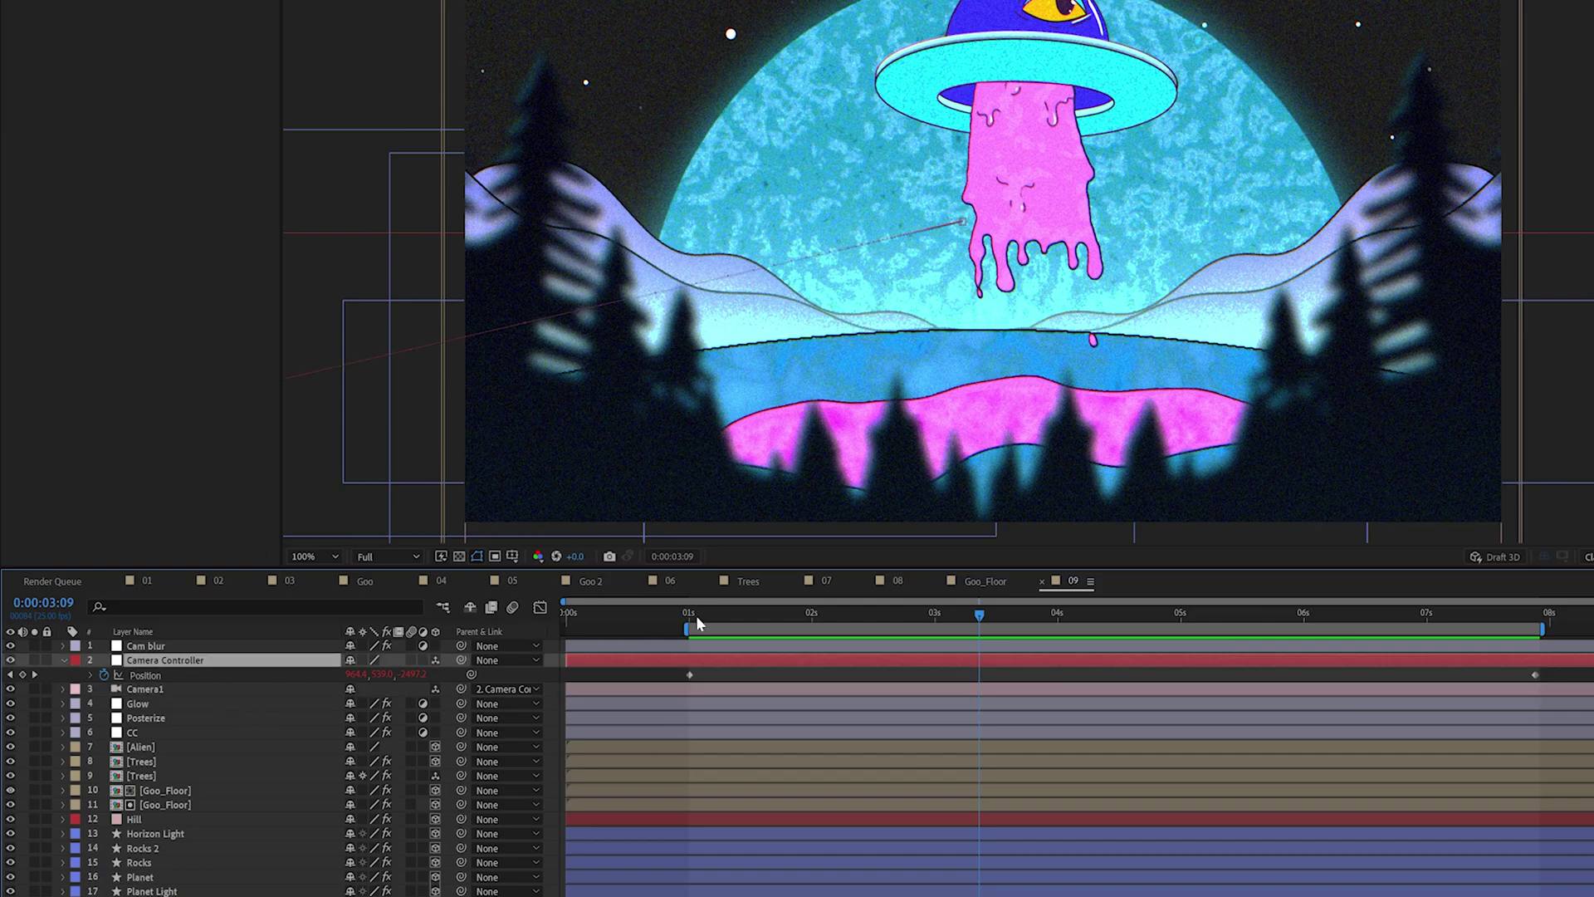
{"action": "mouse_move", "coordinate": [696, 615]}
{"action": "left_mouse_down"}
{"action": "mouse_move", "coordinate": [1147, 609]}
{"action": "mouse_move", "coordinate": [689, 626]}
{"action": "left_mouse_up"}
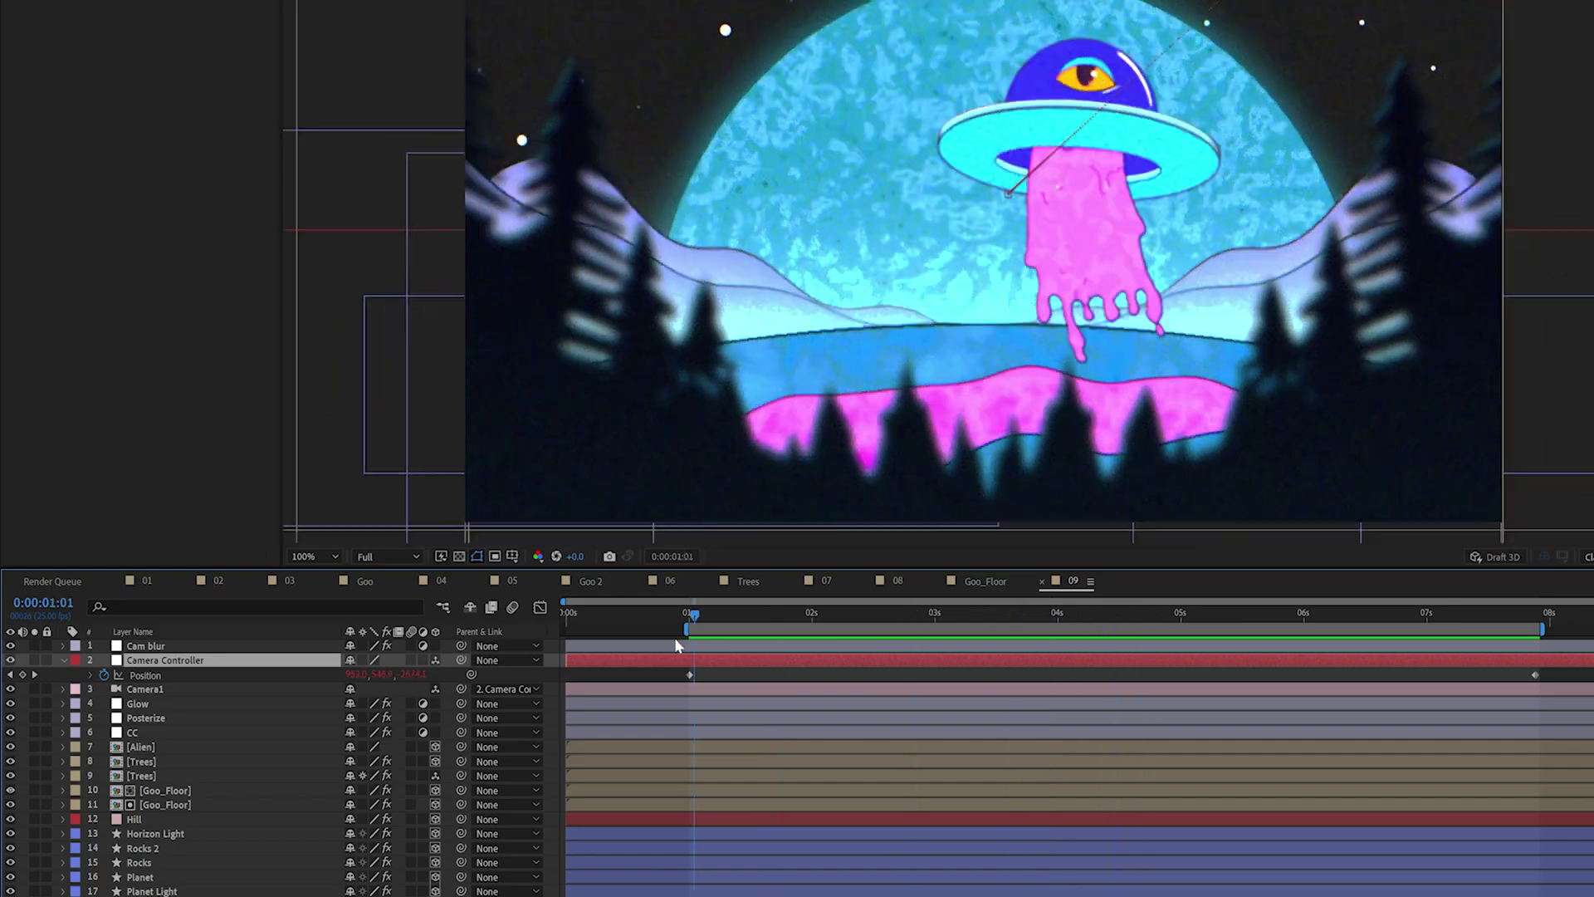
- Reveal the Cam blur layer's keyframed Blur Radius and scrub around its first keyframe
{"action": "left_click", "coordinate": [180, 648]}
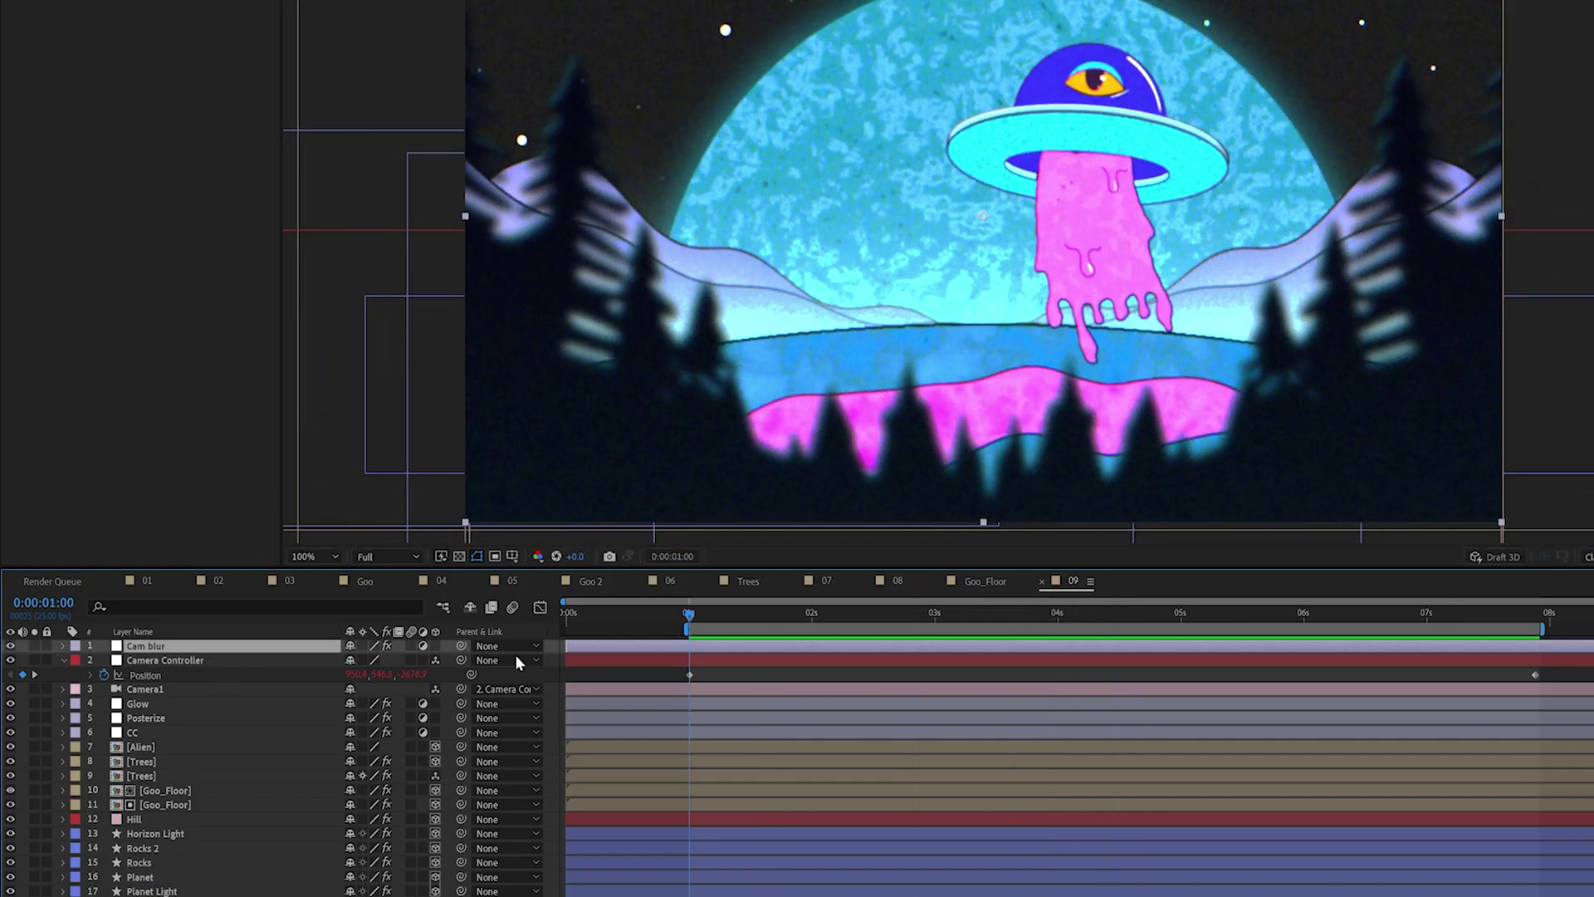
{"action": "key", "text": "u"}
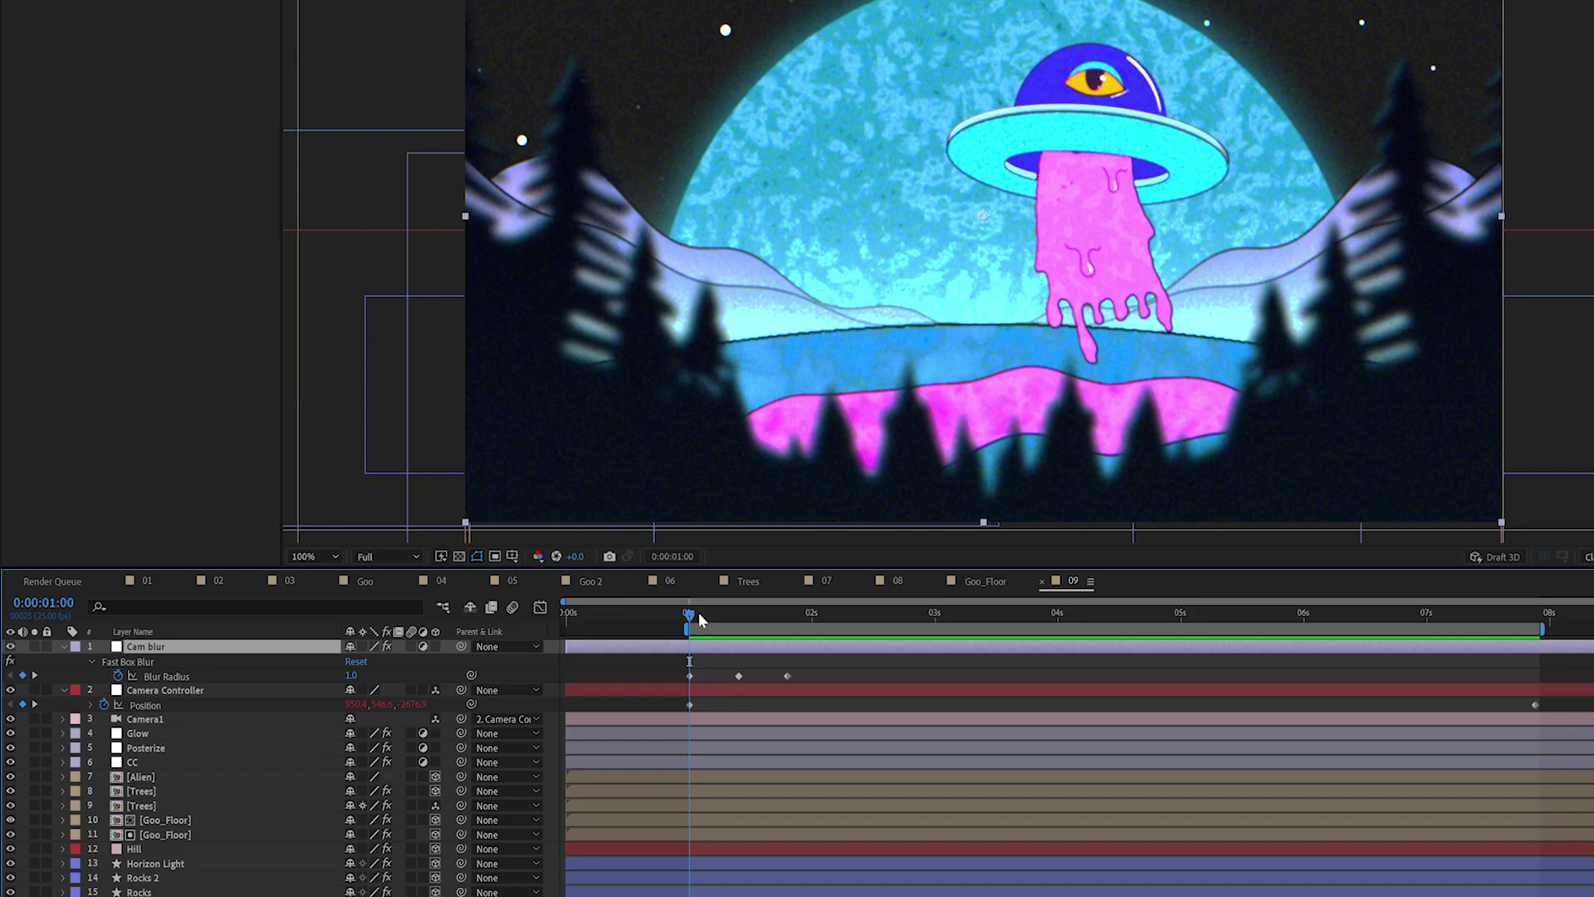
{"action": "left_click_drag", "start_coordinate": [699, 619], "coordinate": [689, 660]}
- Preview the camera move and reveal the expression on the Camera Controller's Position
{"action": "key", "text": "space"}
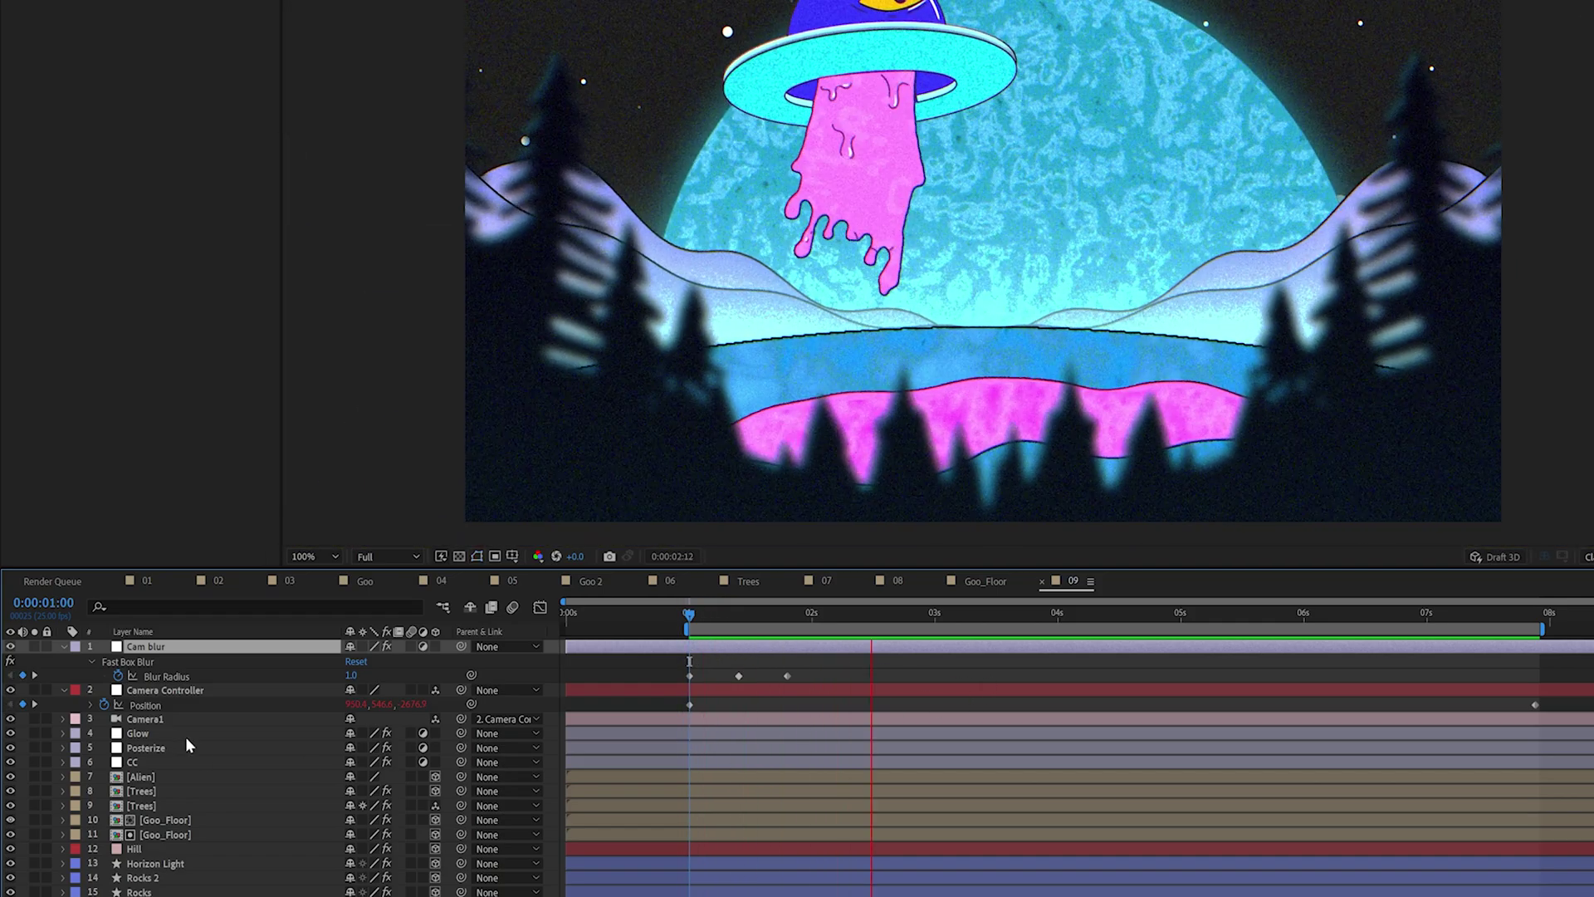
{"action": "key", "text": "space"}
{"action": "left_click", "coordinate": [90, 704]}
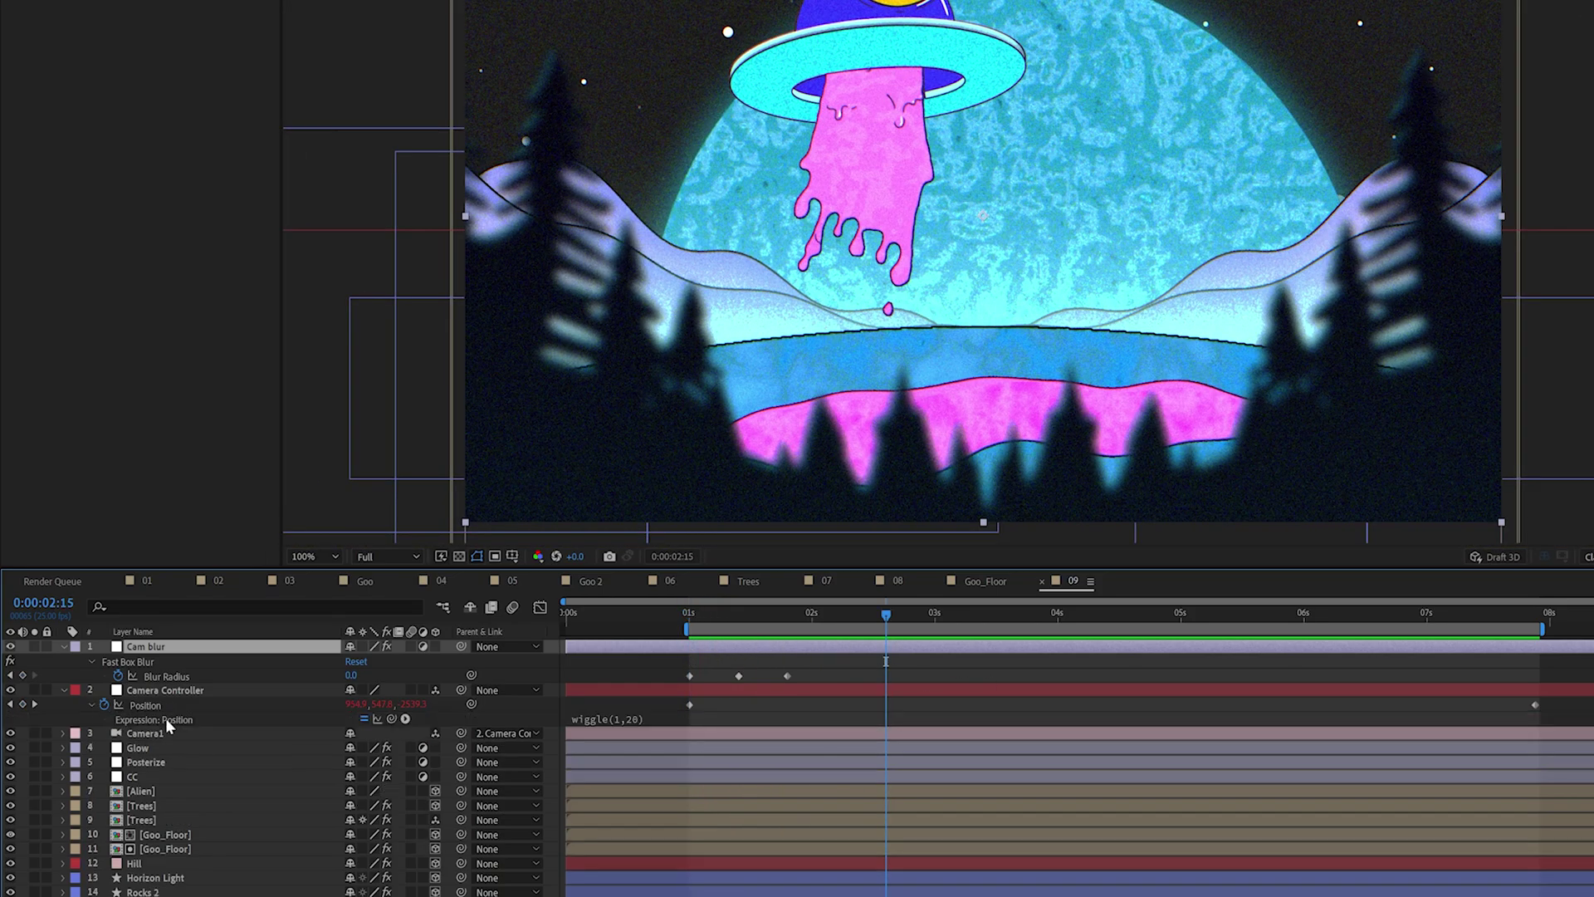
{"action": "key", "text": "space"}
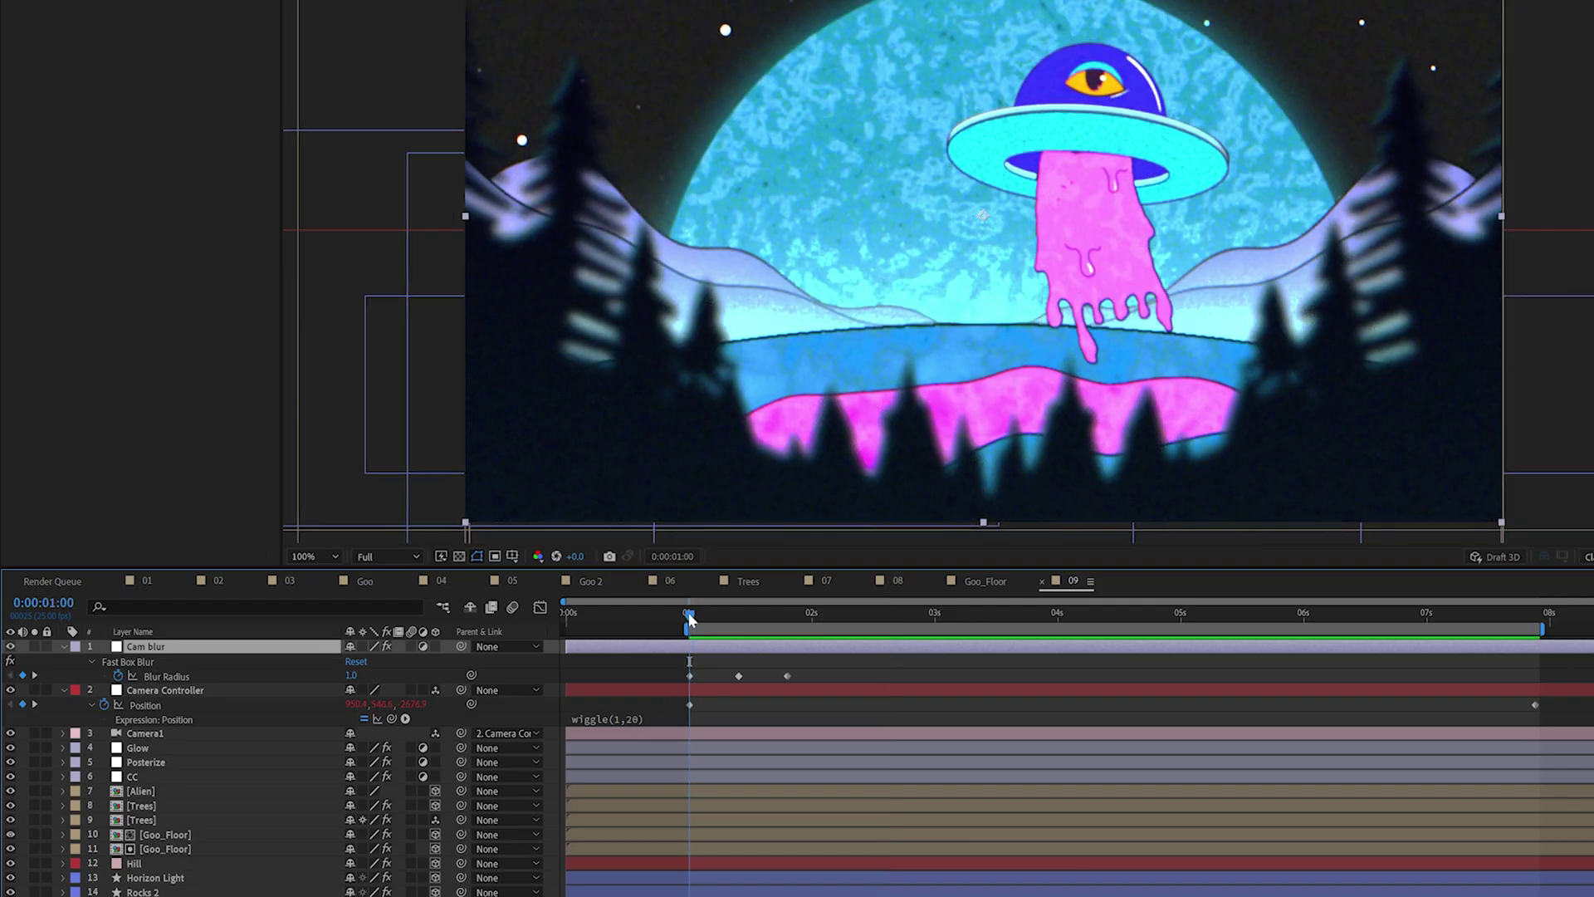